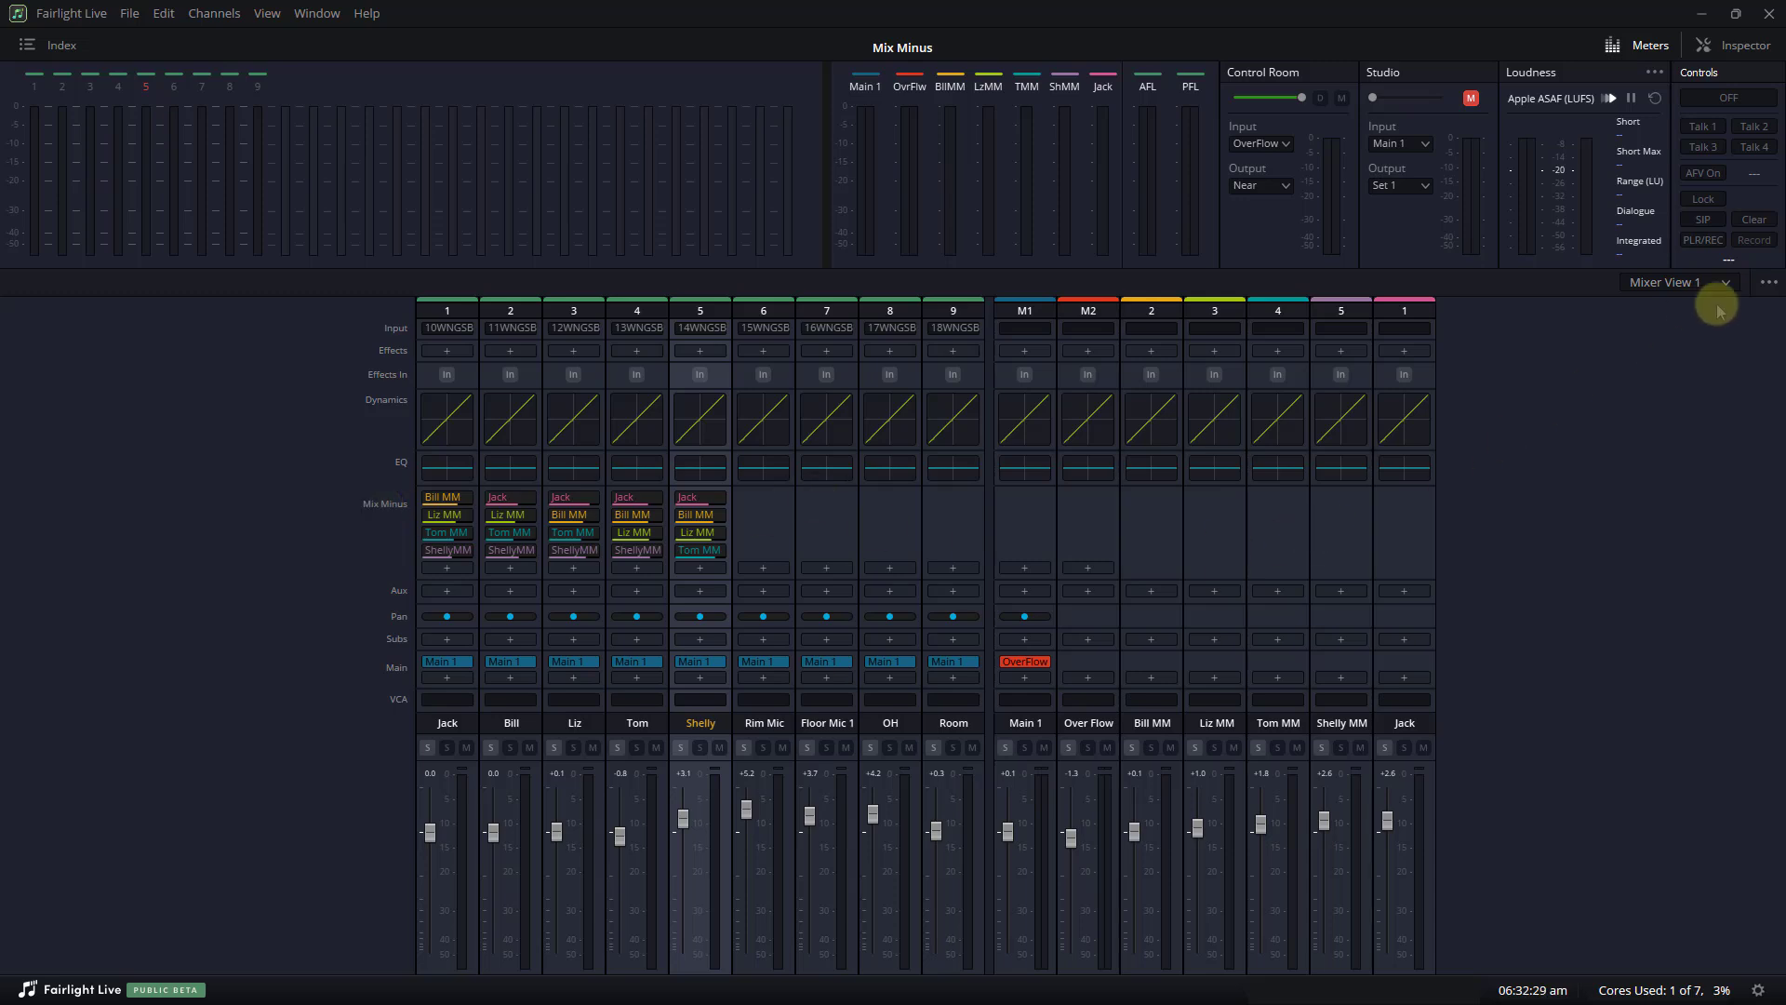
Show the Talkback row in the mixer strips and hide it again
{"action": "left_click", "coordinate": [1771, 288]}
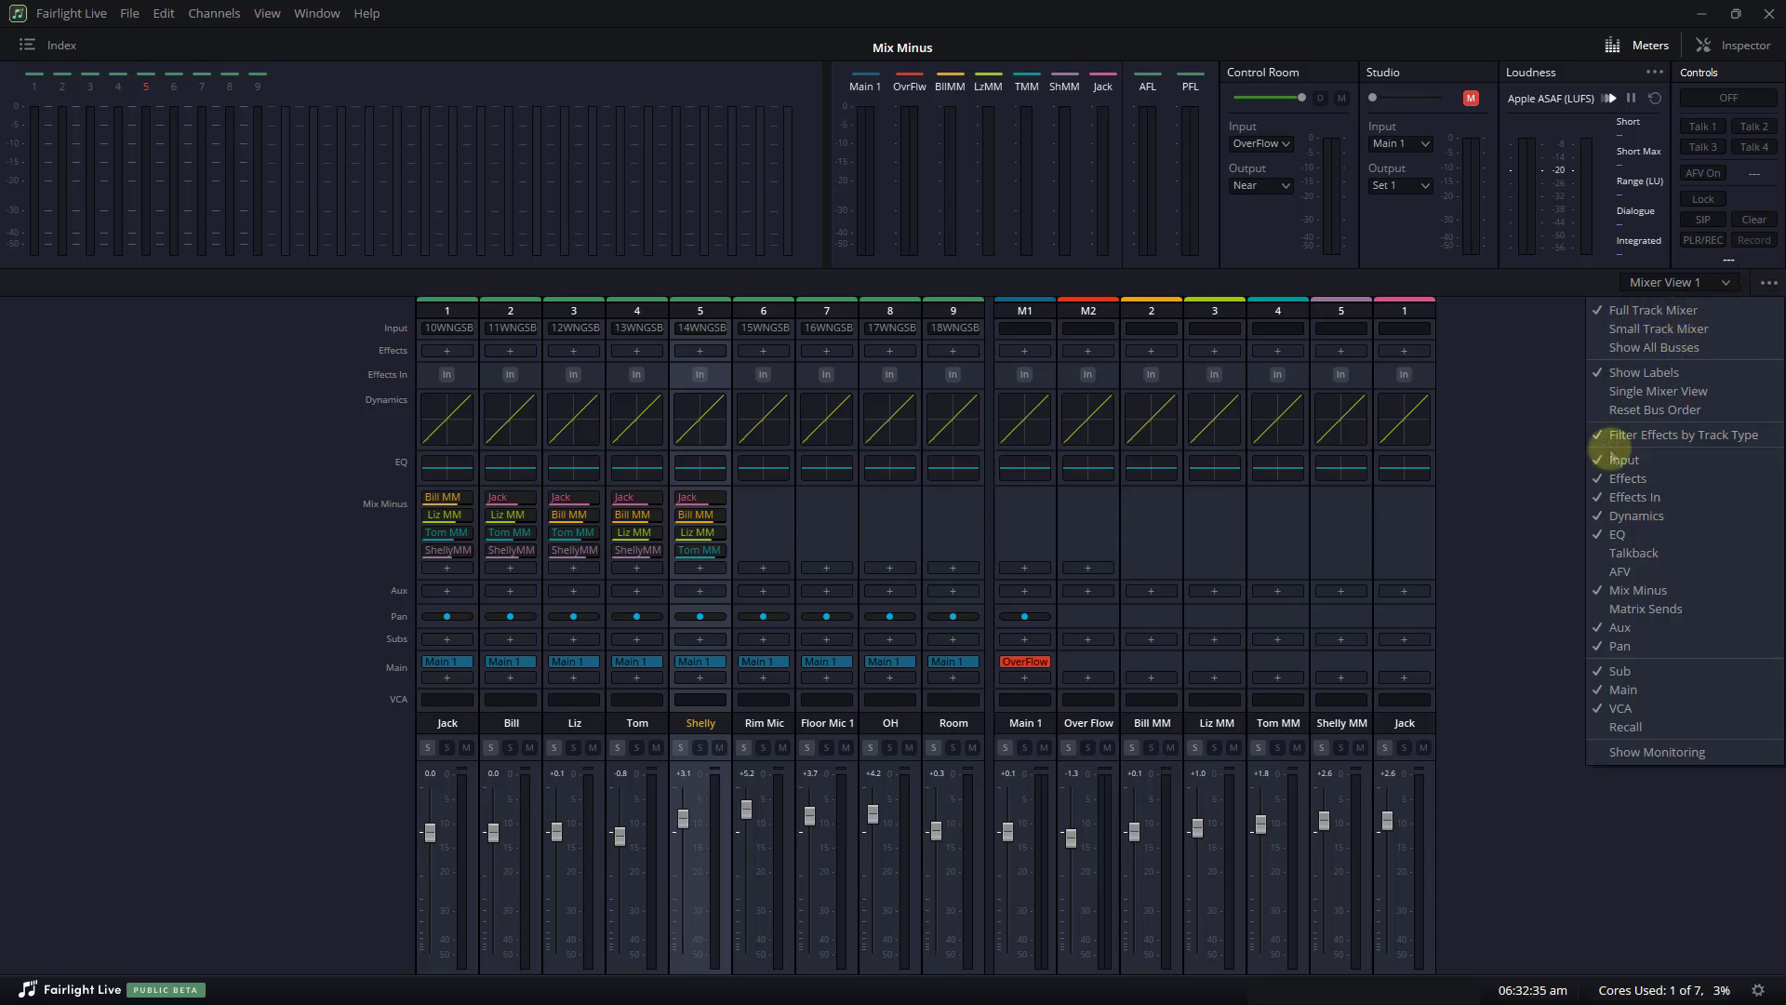
{"action": "left_click", "coordinate": [1600, 556]}
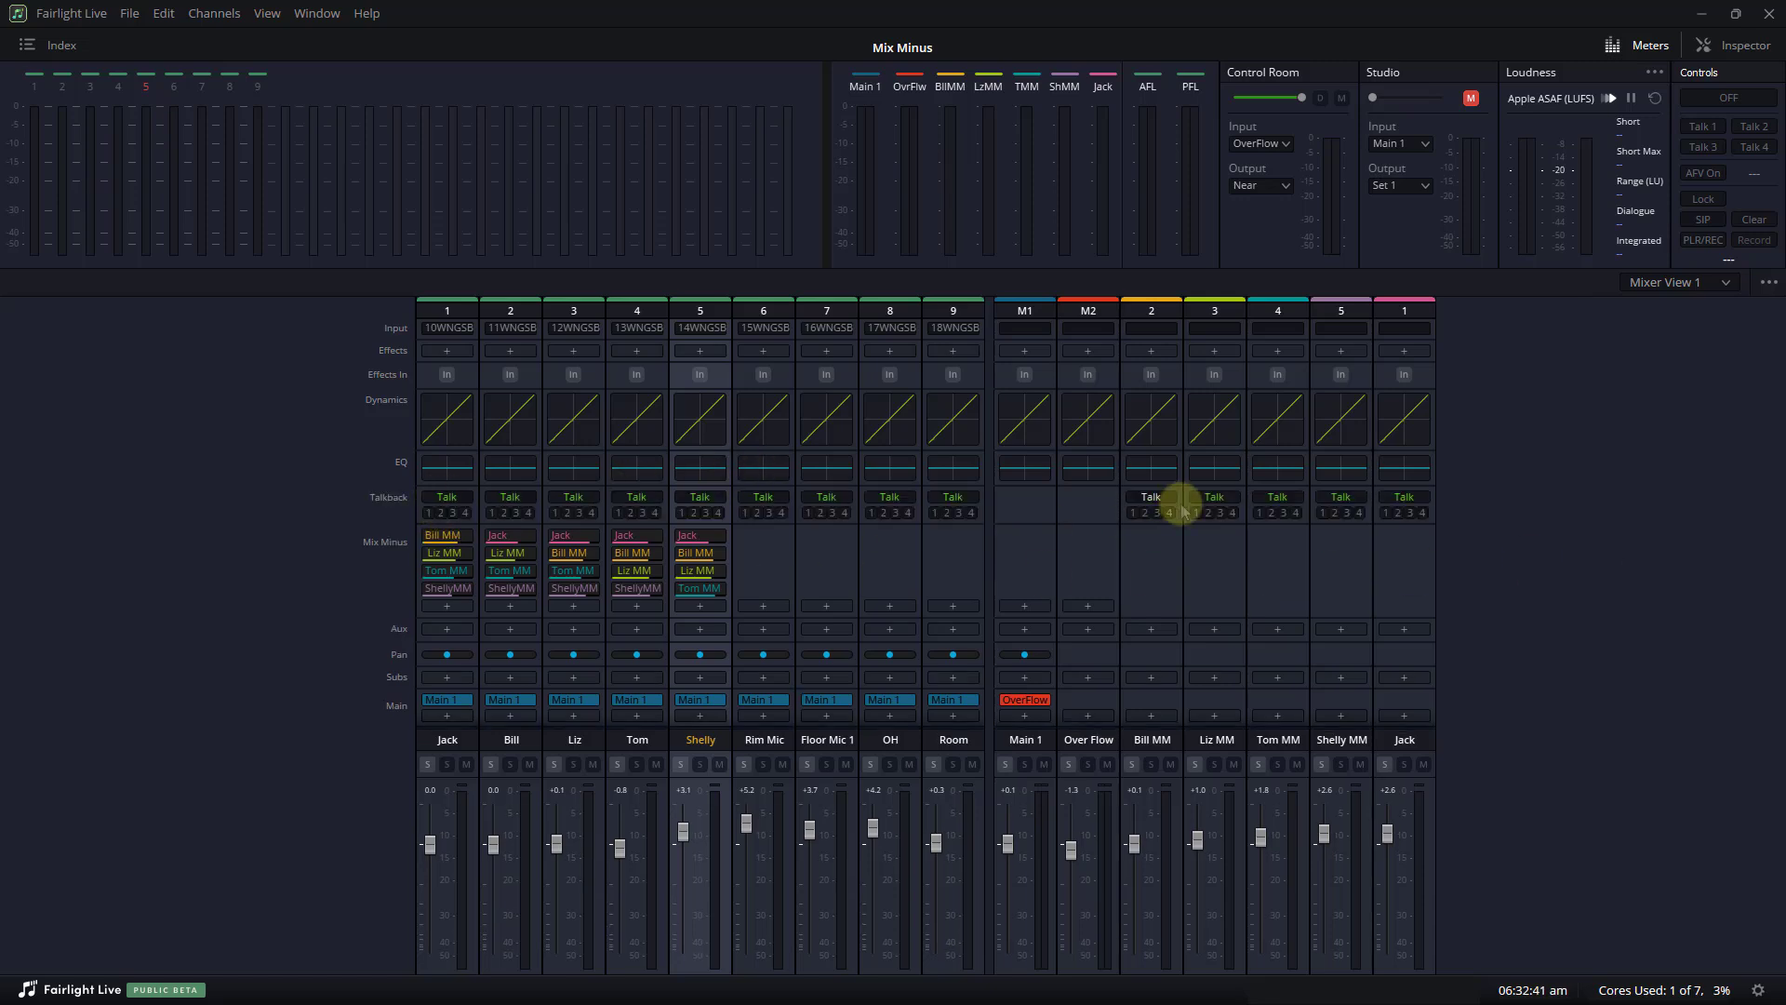
{"action": "left_click", "coordinate": [1769, 283]}
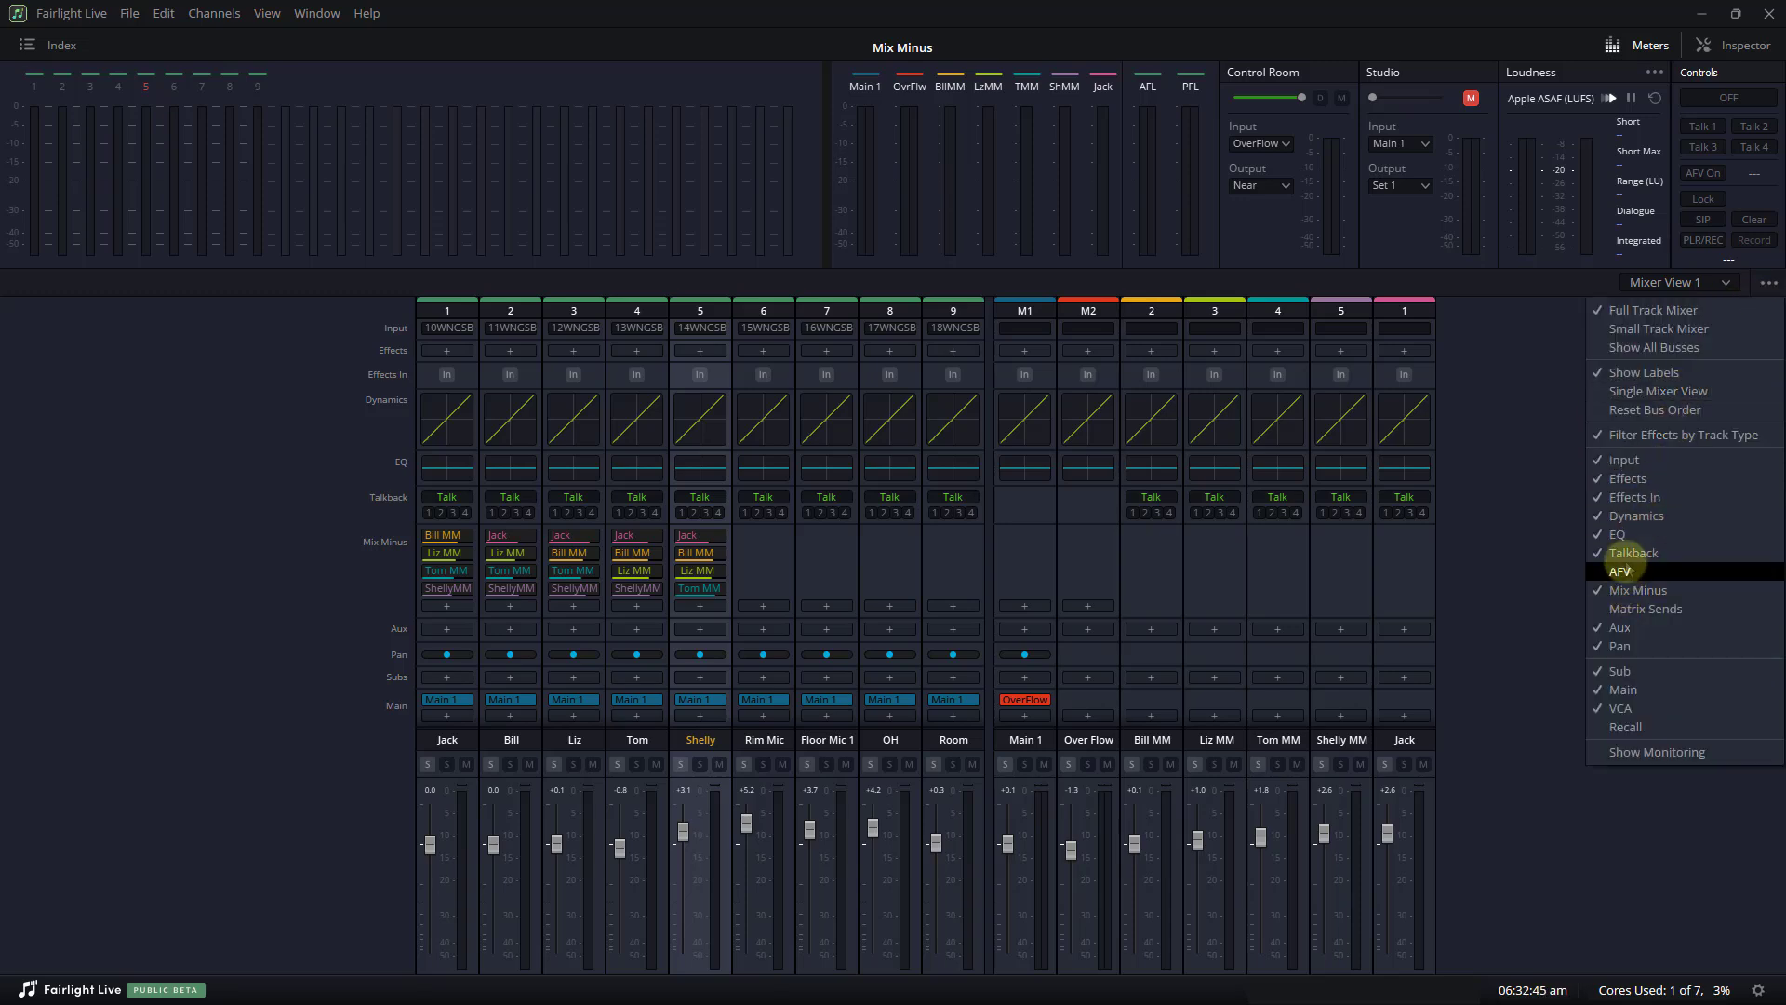
{"action": "left_click", "coordinate": [1629, 556]}
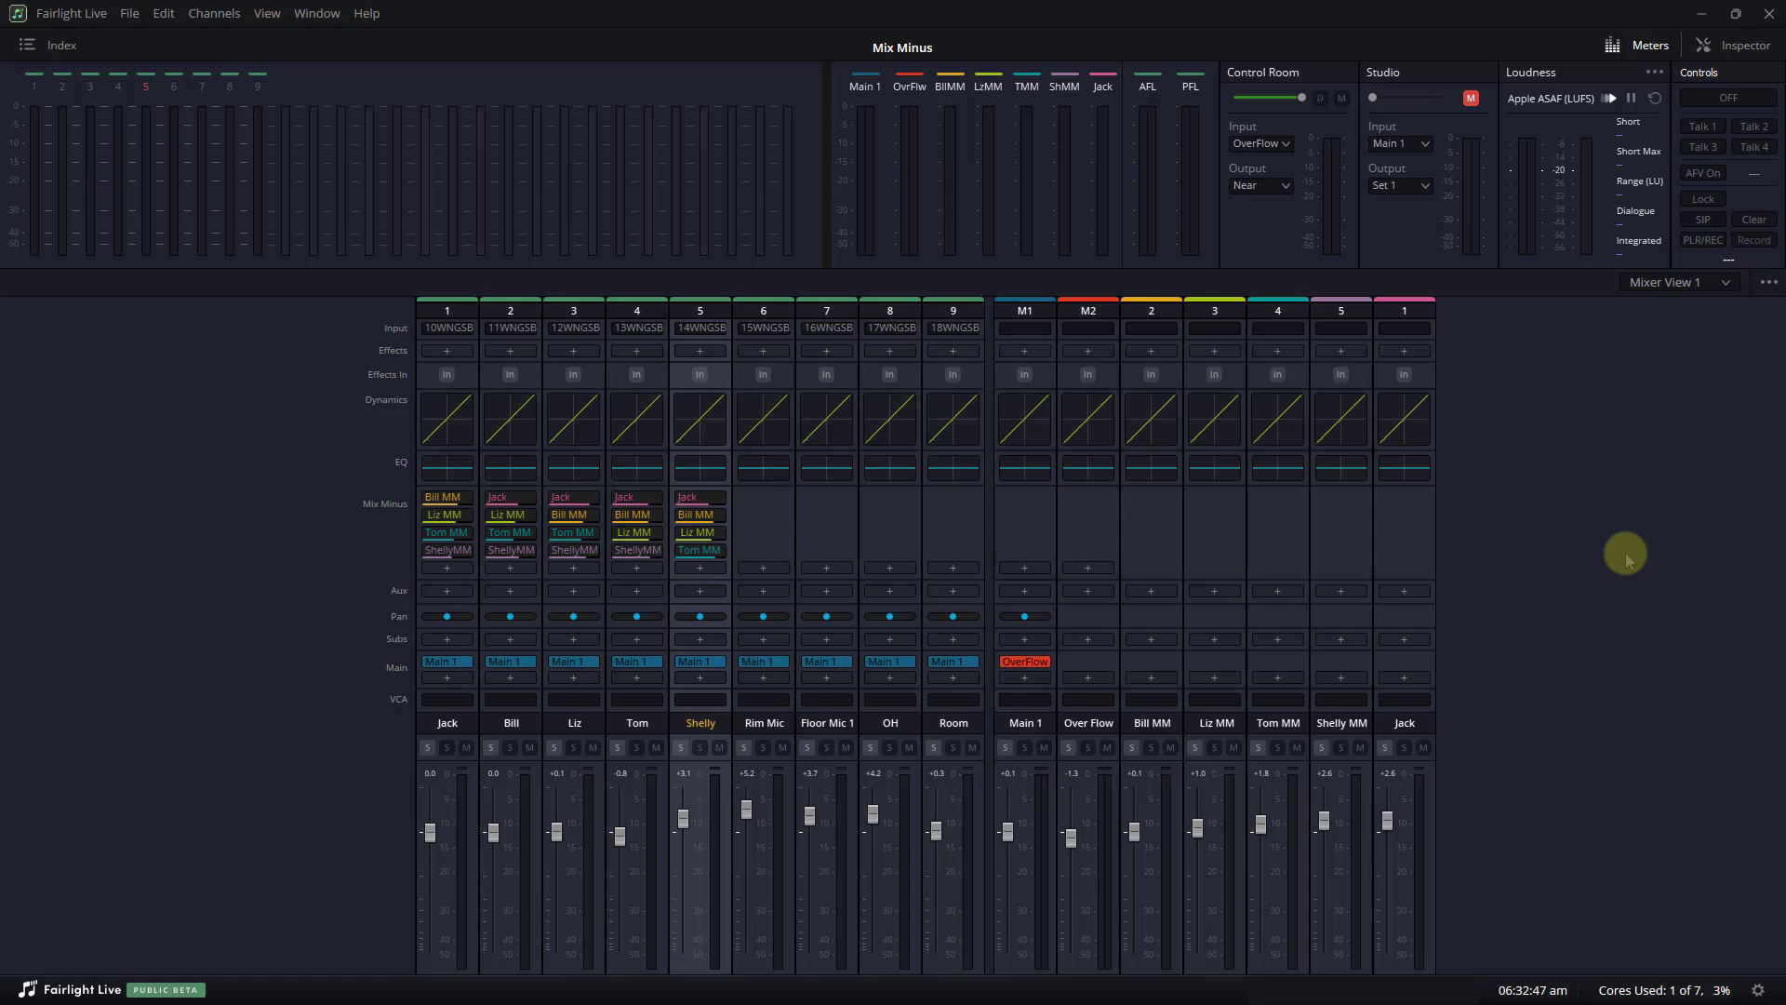
{"action": "left_click", "coordinate": [1767, 283]}
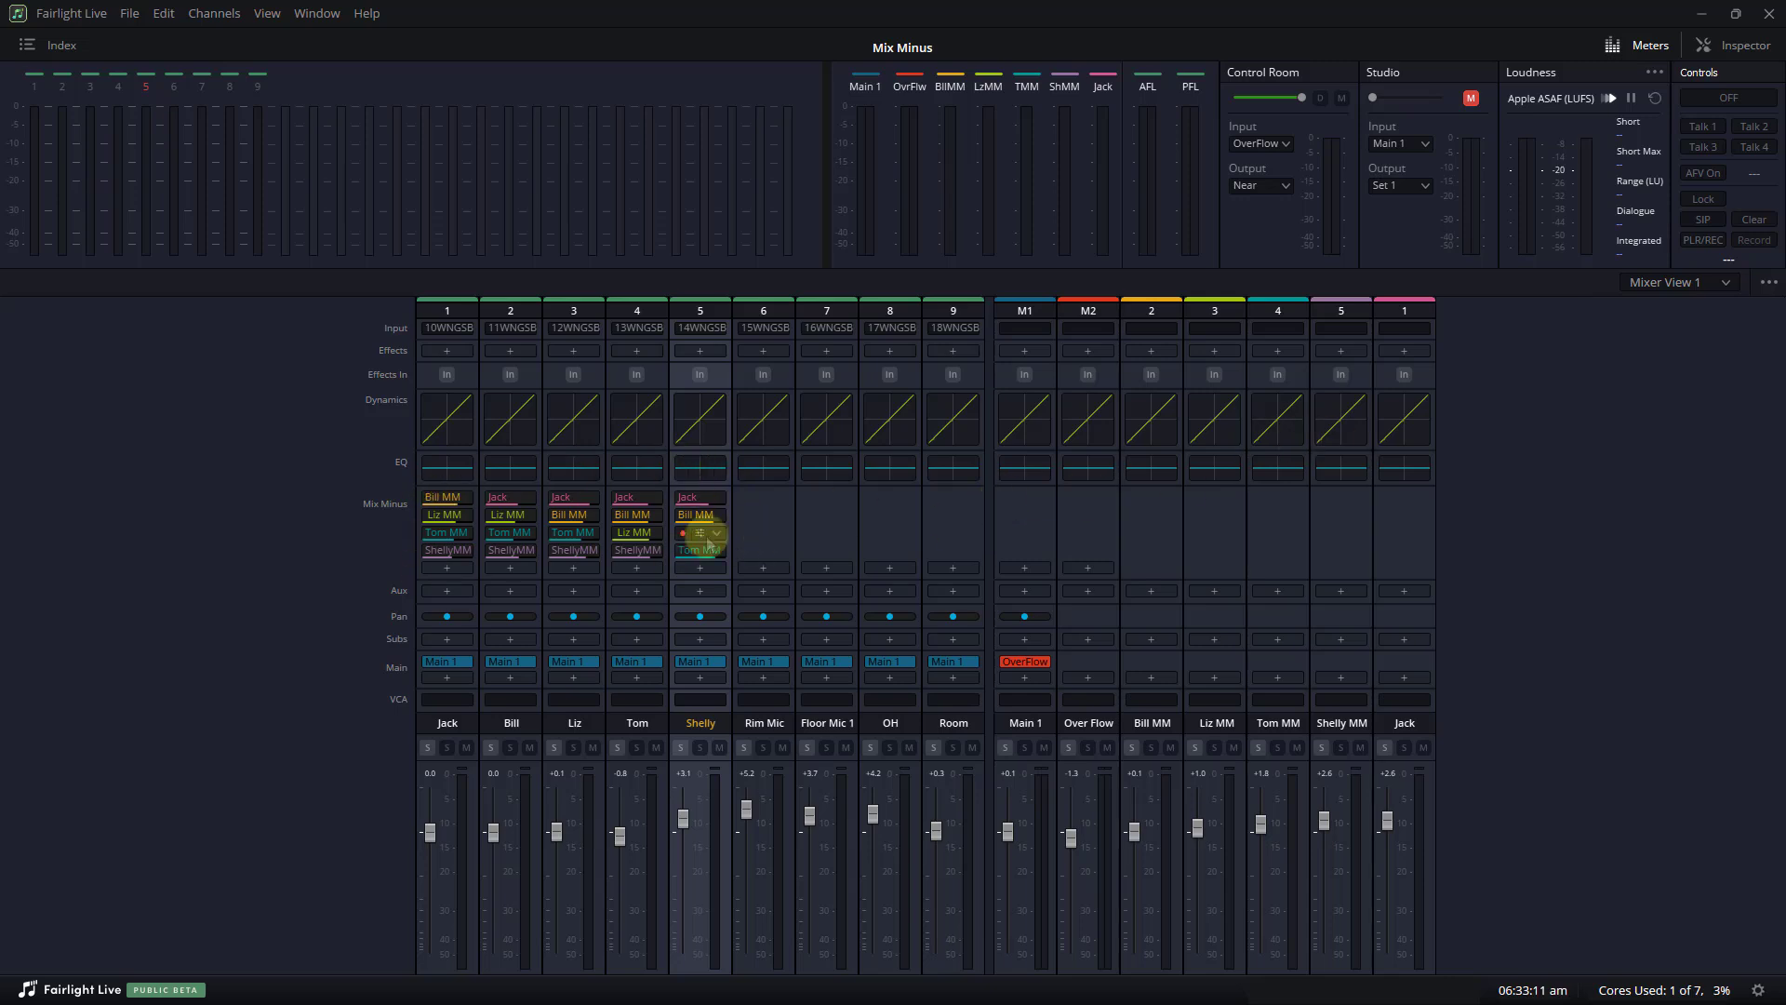
Add a mono channel after channel 9 and select the new channel 10
{"action": "left_click", "coordinate": [968, 322]}
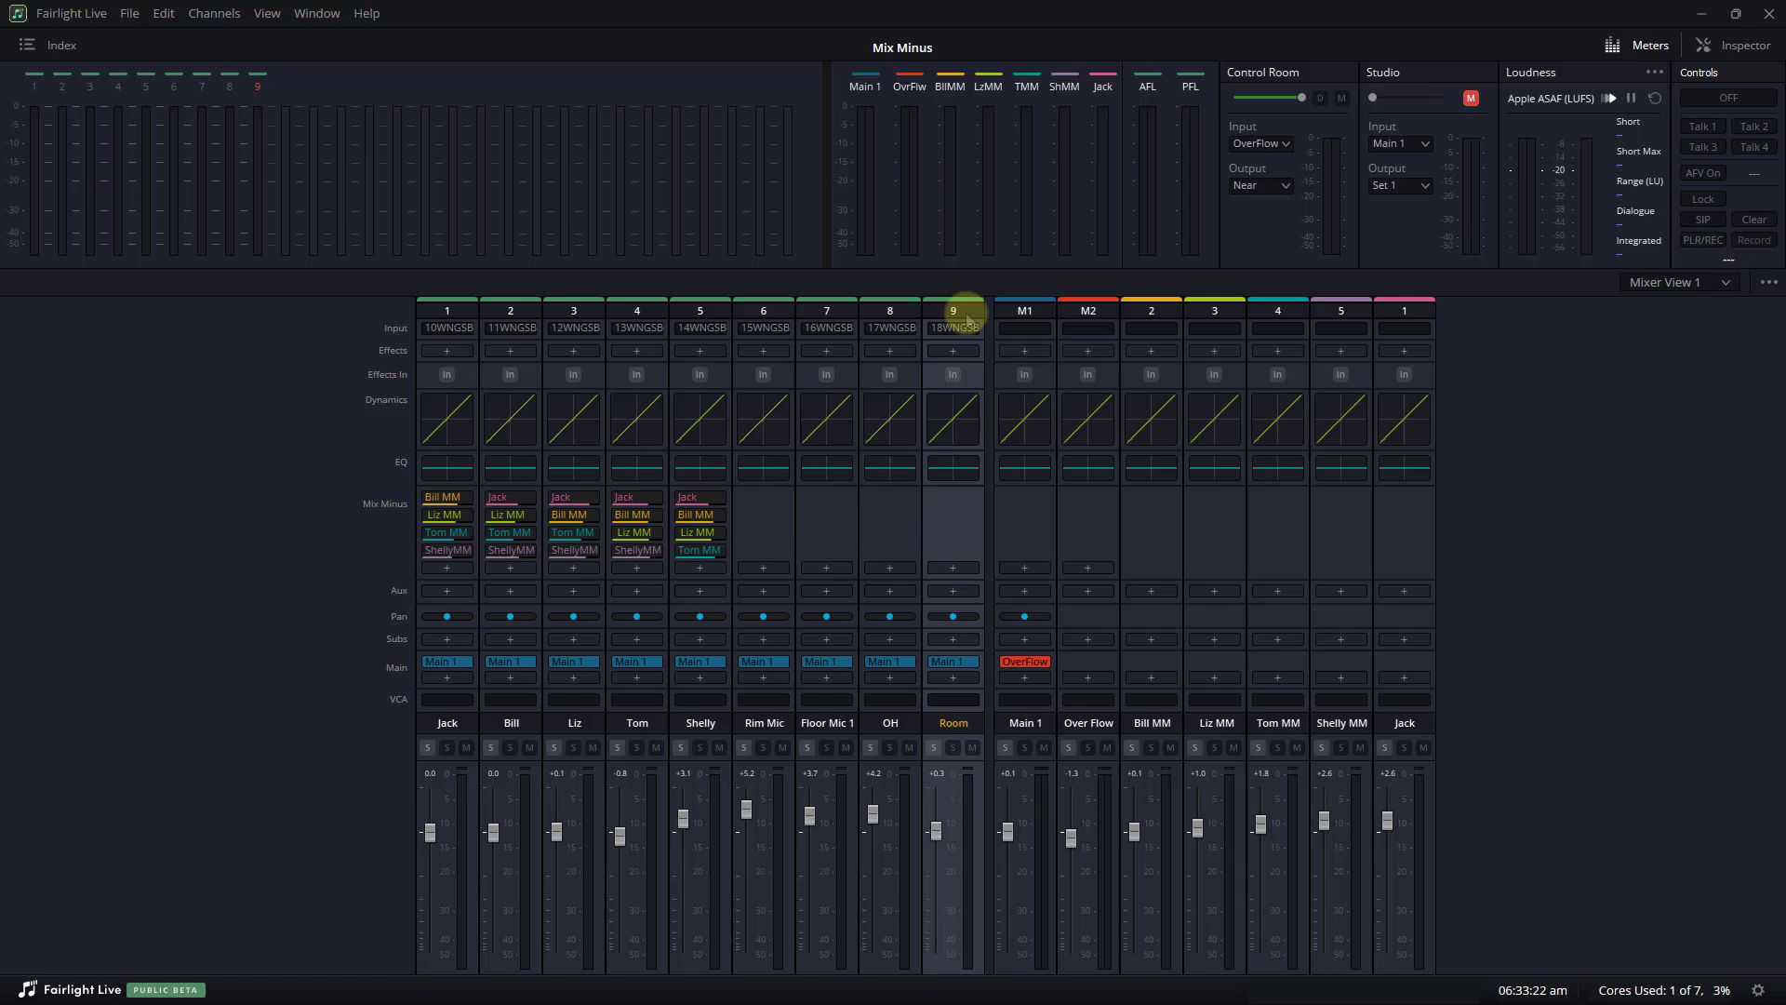
{"action": "right_click", "coordinate": [968, 322]}
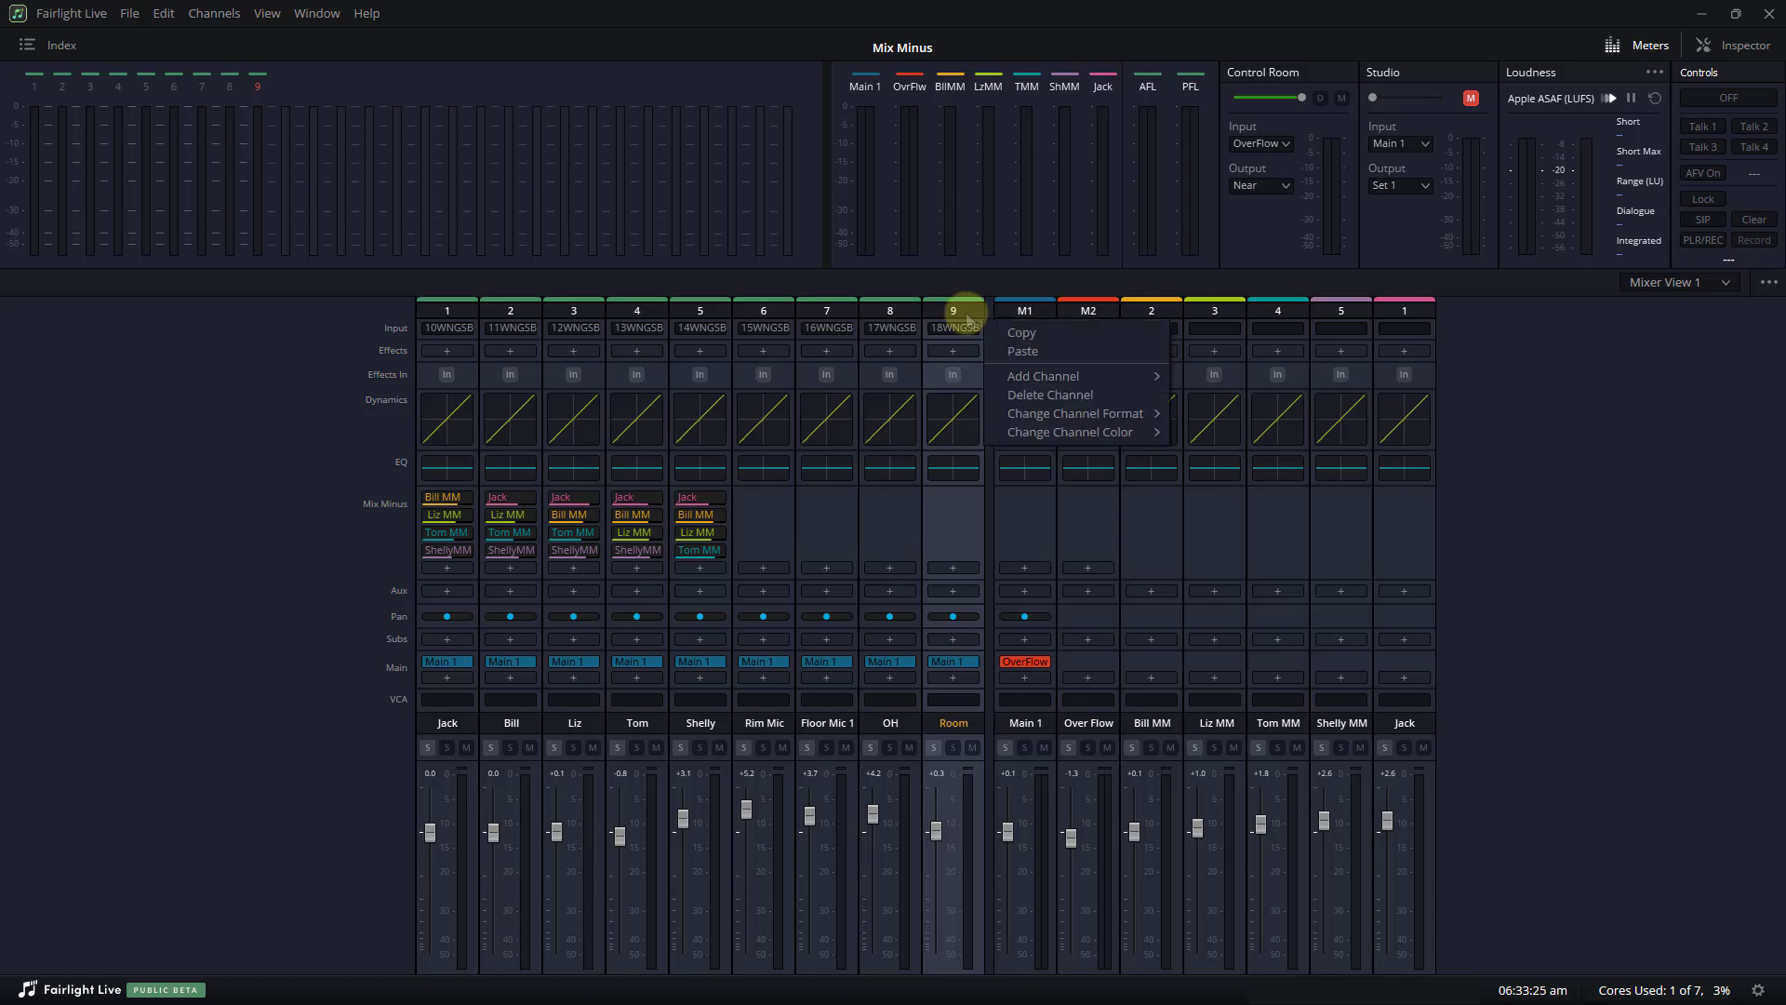
{"action": "mouse_move", "coordinate": [1061, 385]}
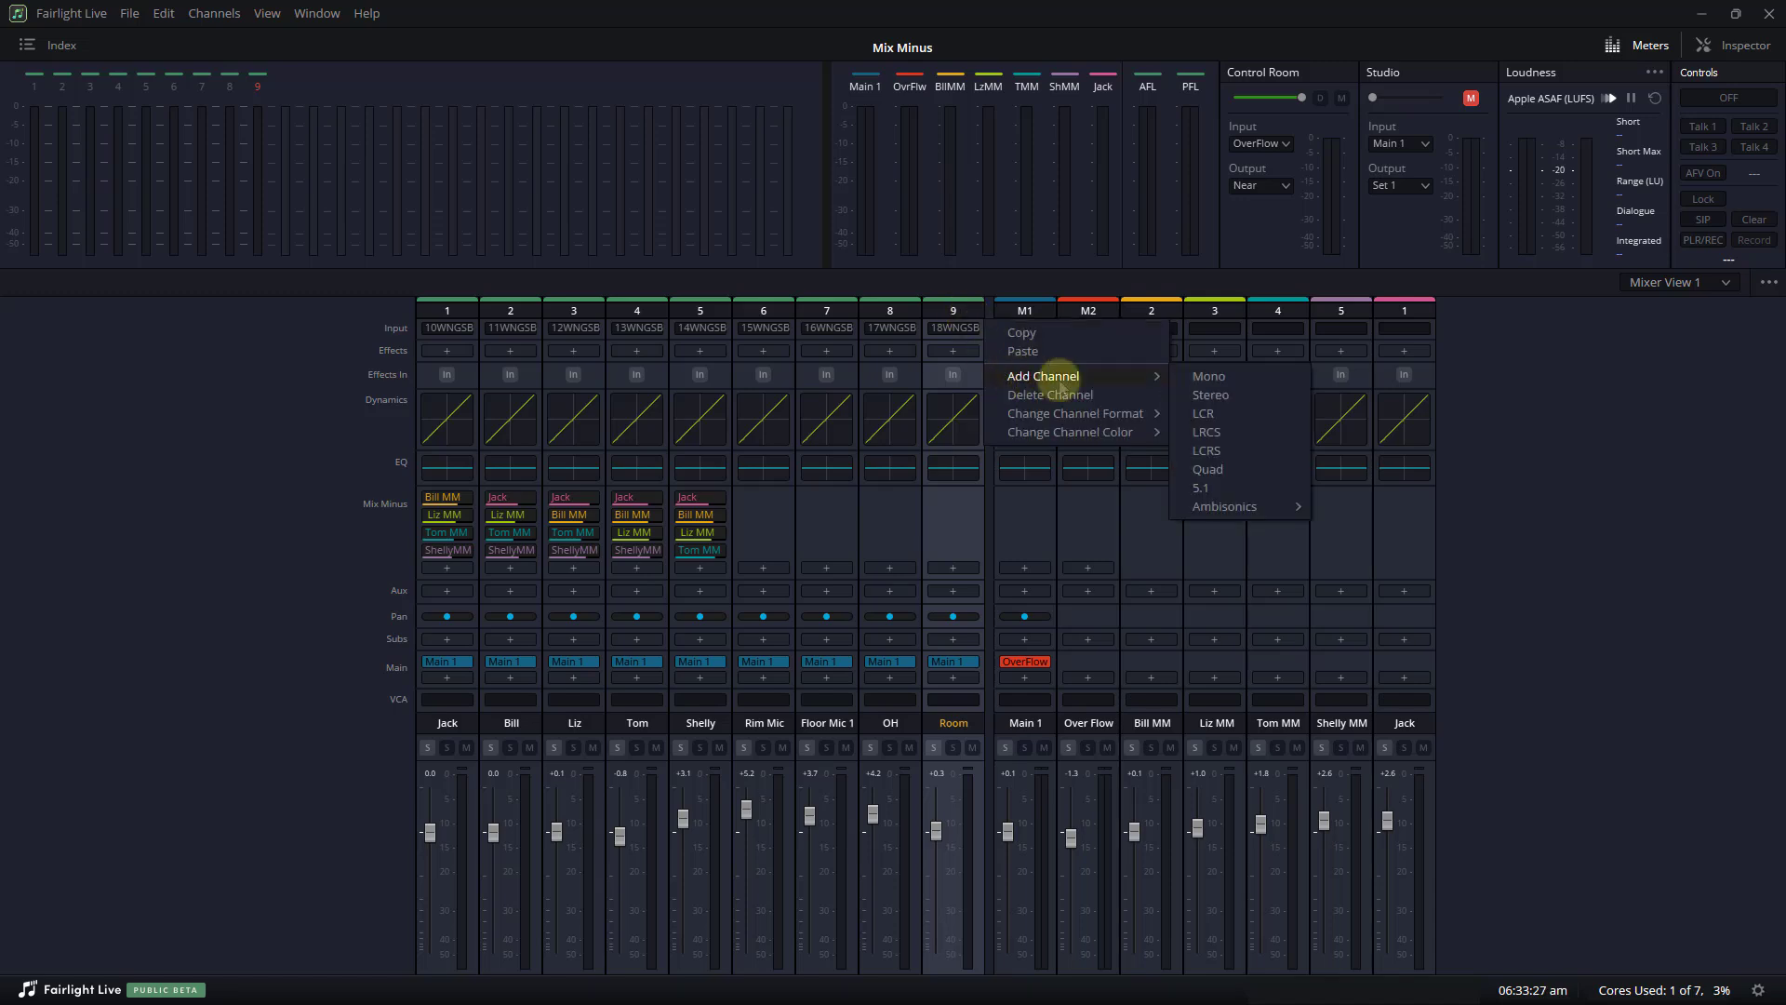
{"action": "left_click", "coordinate": [1202, 376]}
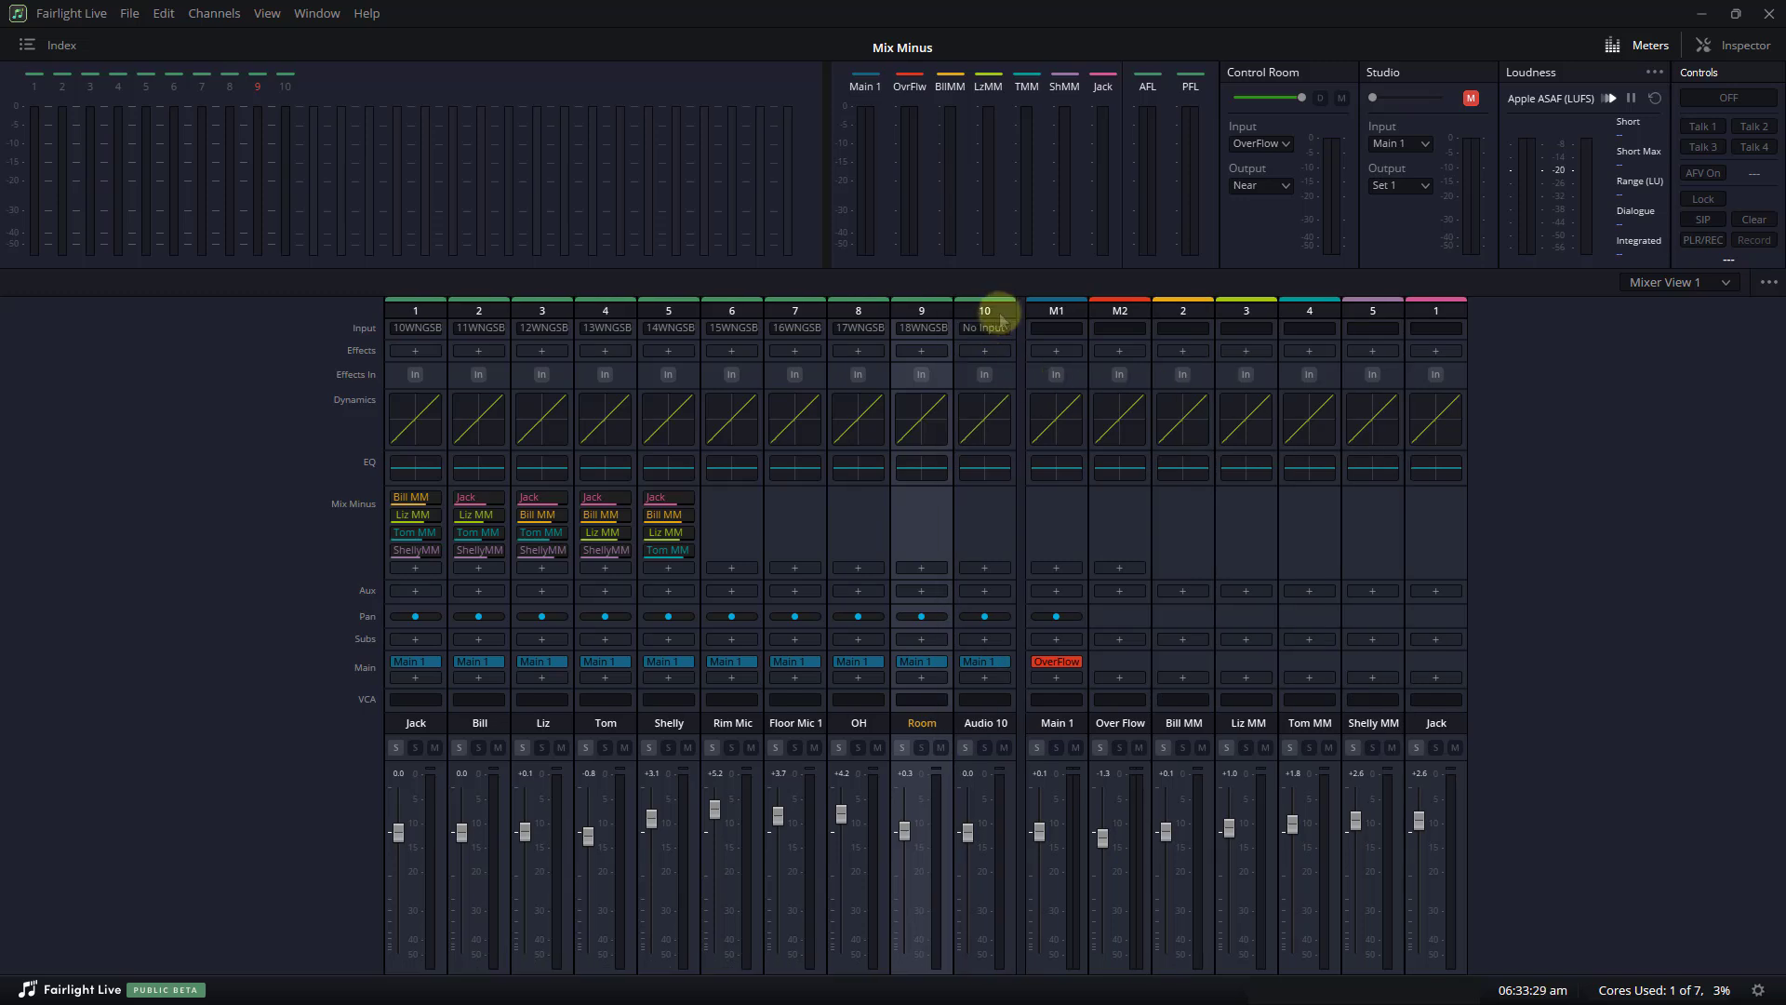
{"action": "left_click", "coordinate": [997, 317]}
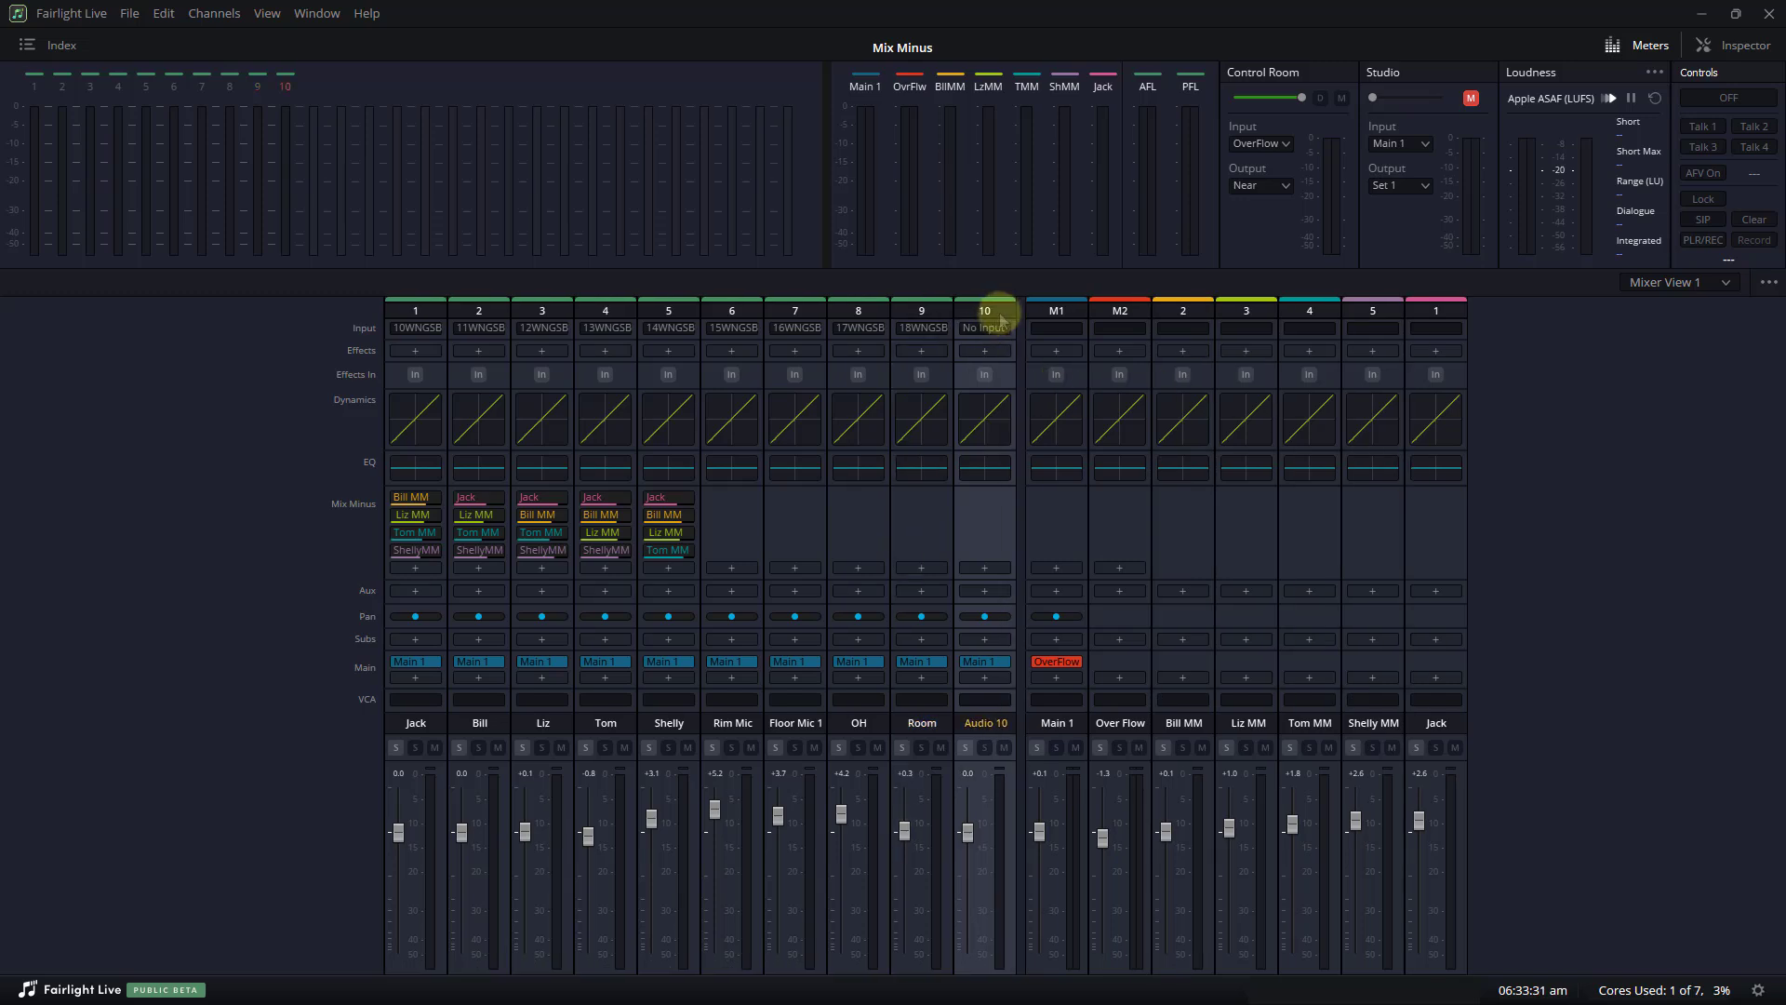
{"action": "left_click", "coordinate": [1449, 319]}
{"action": "right_click", "coordinate": [1449, 319]}
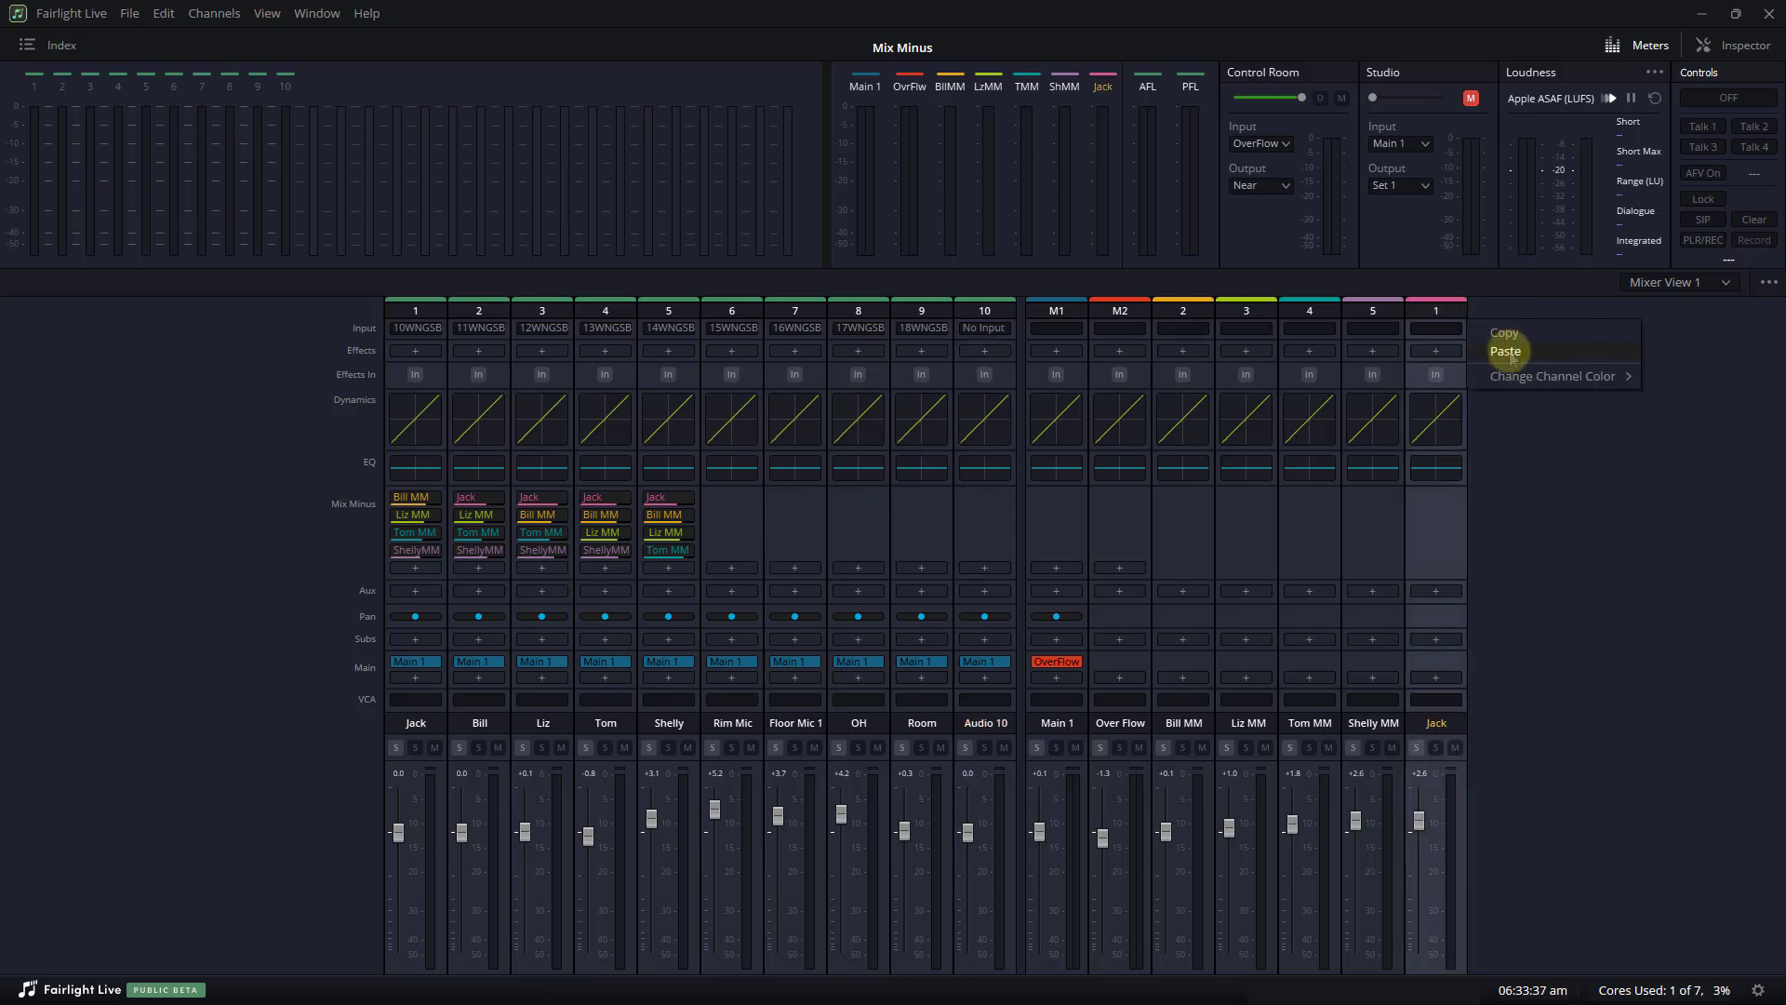
{"action": "mouse_move", "coordinate": [1522, 385]}
{"action": "left_click", "coordinate": [1517, 439]}
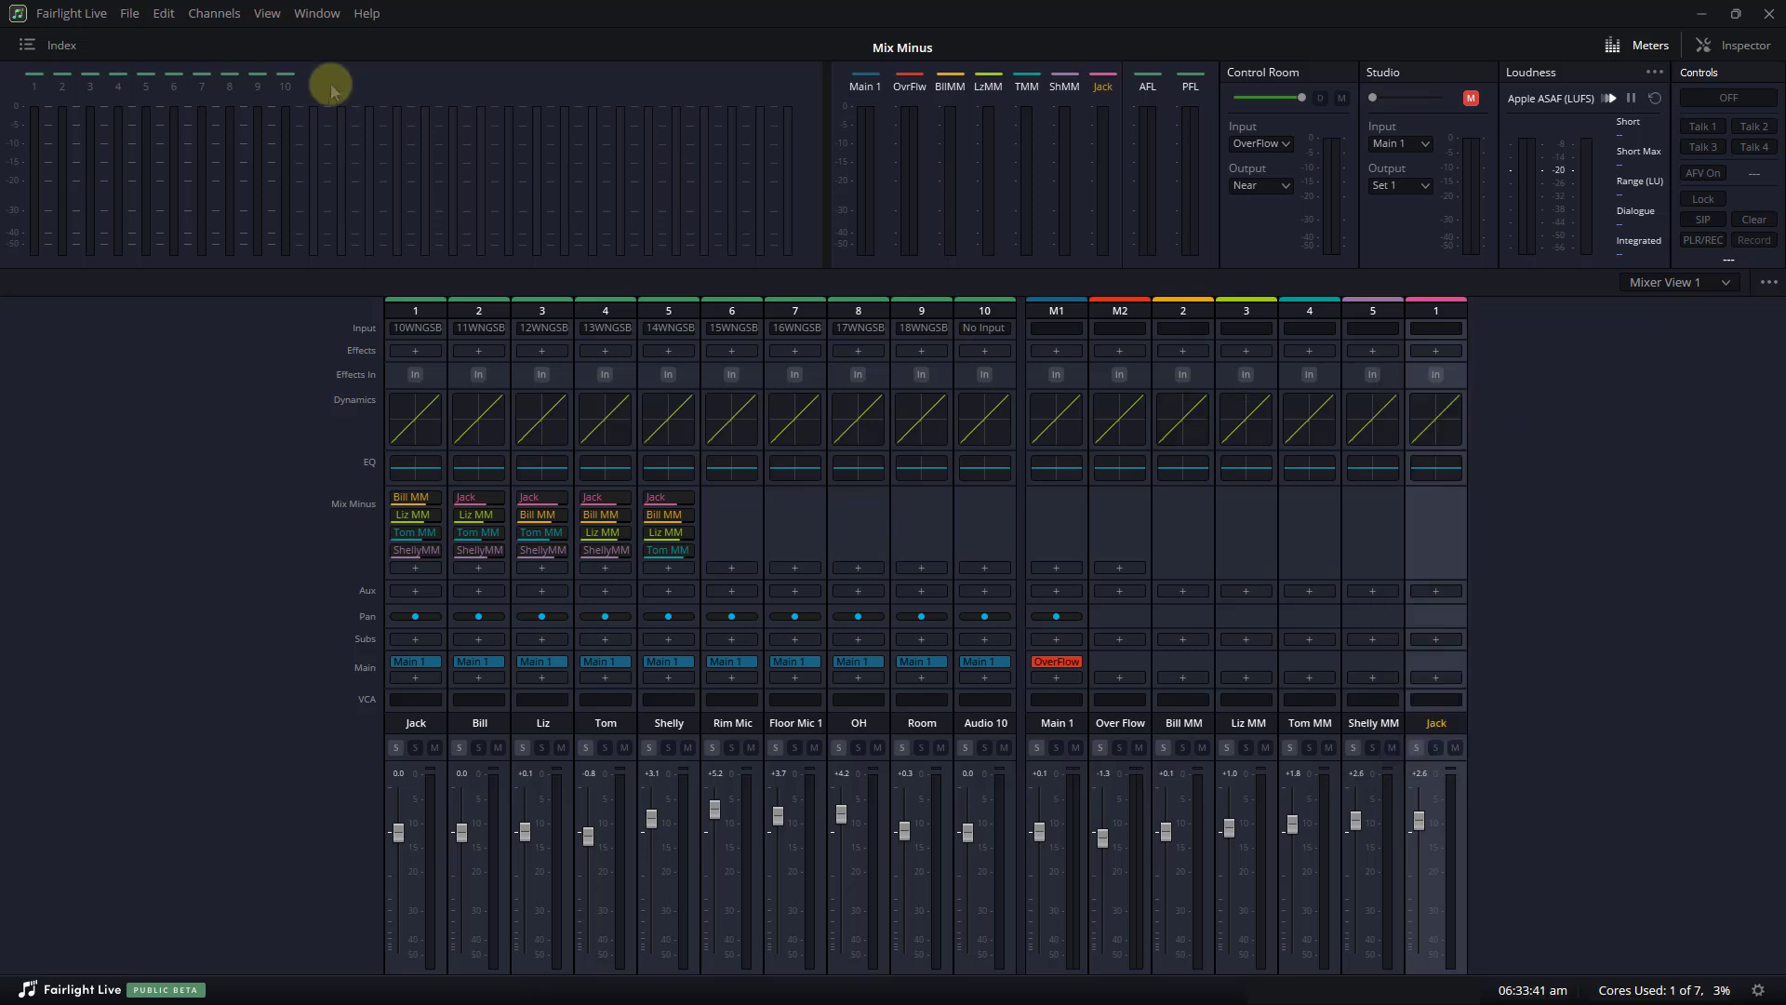
Add one Mix Minus bus in the bus management settings and confirm
{"action": "left_click", "coordinate": [312, 14]}
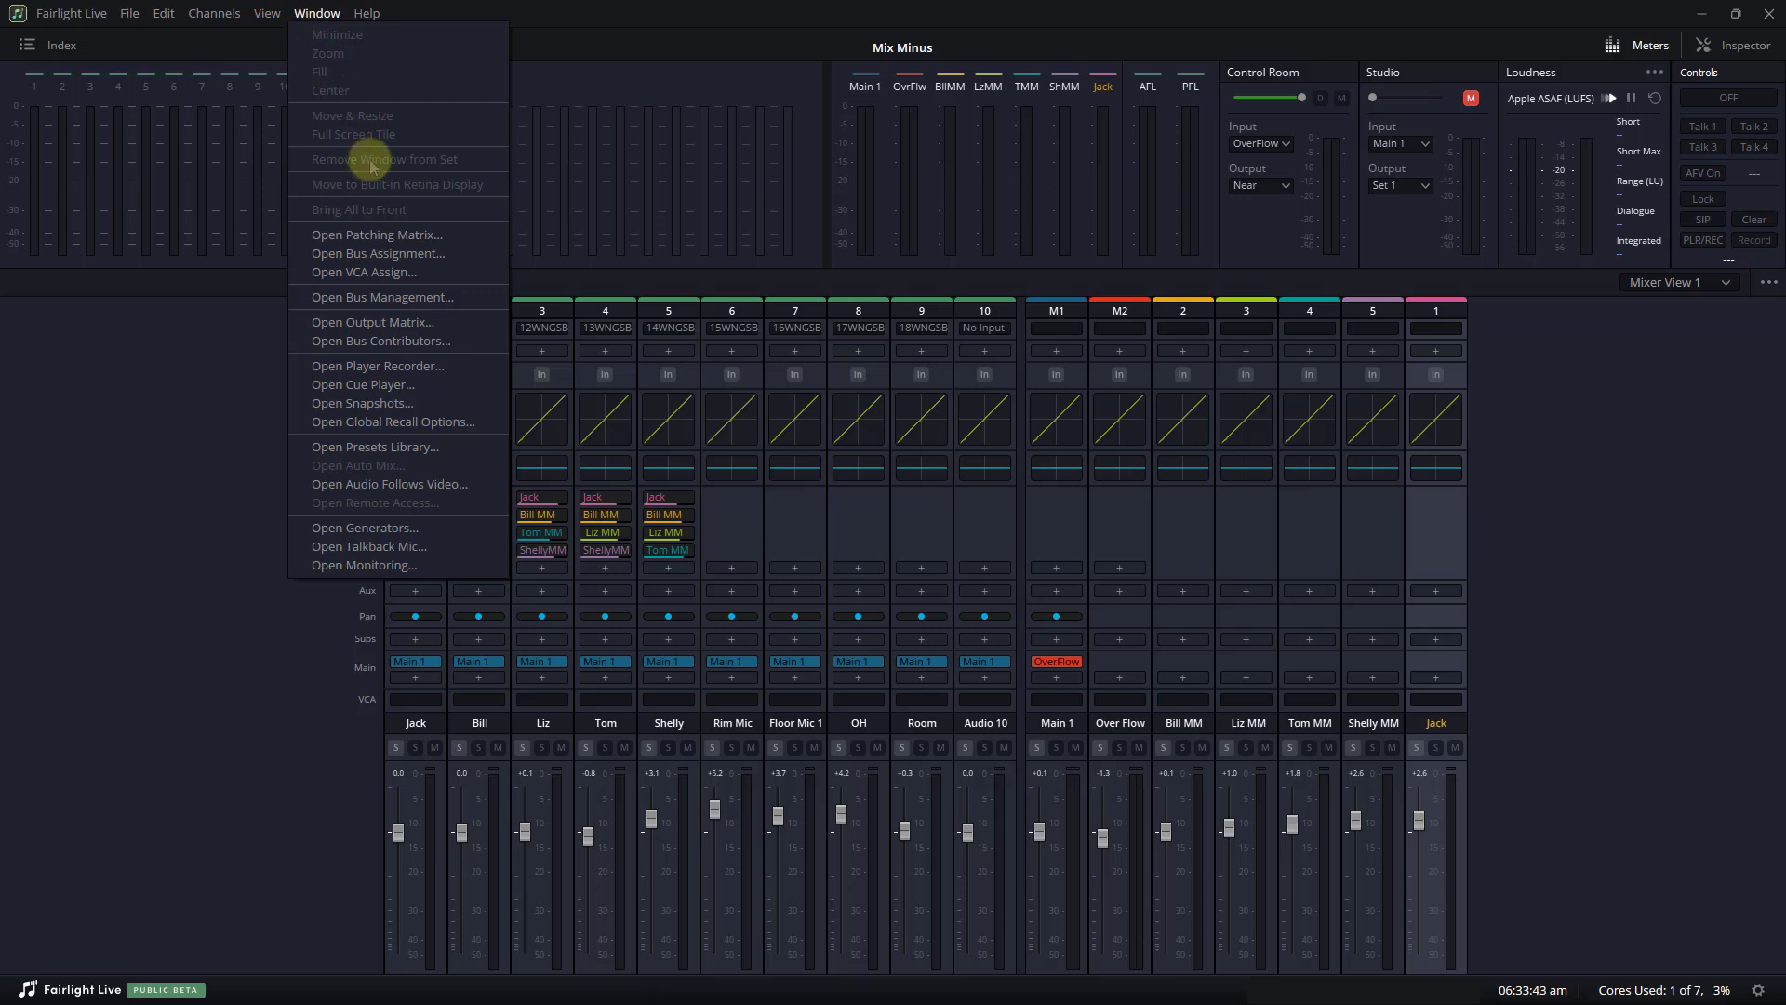
{"action": "left_click", "coordinate": [381, 297]}
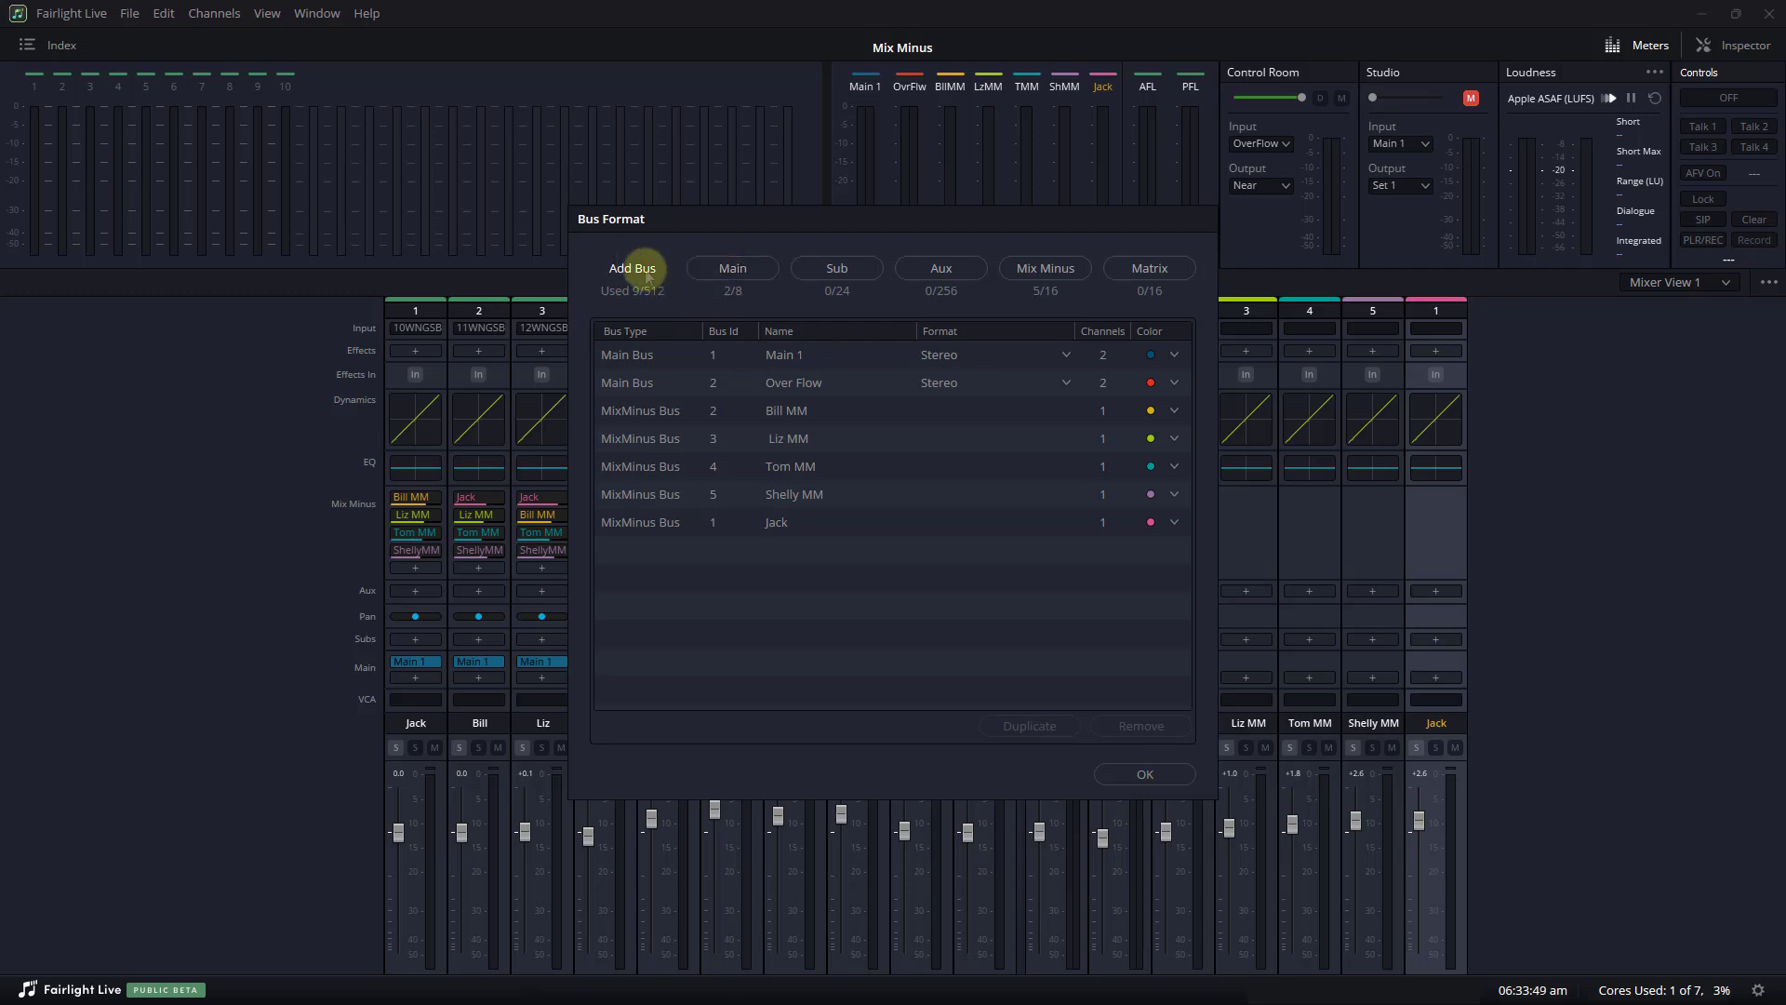
{"action": "left_click", "coordinate": [1046, 272]}
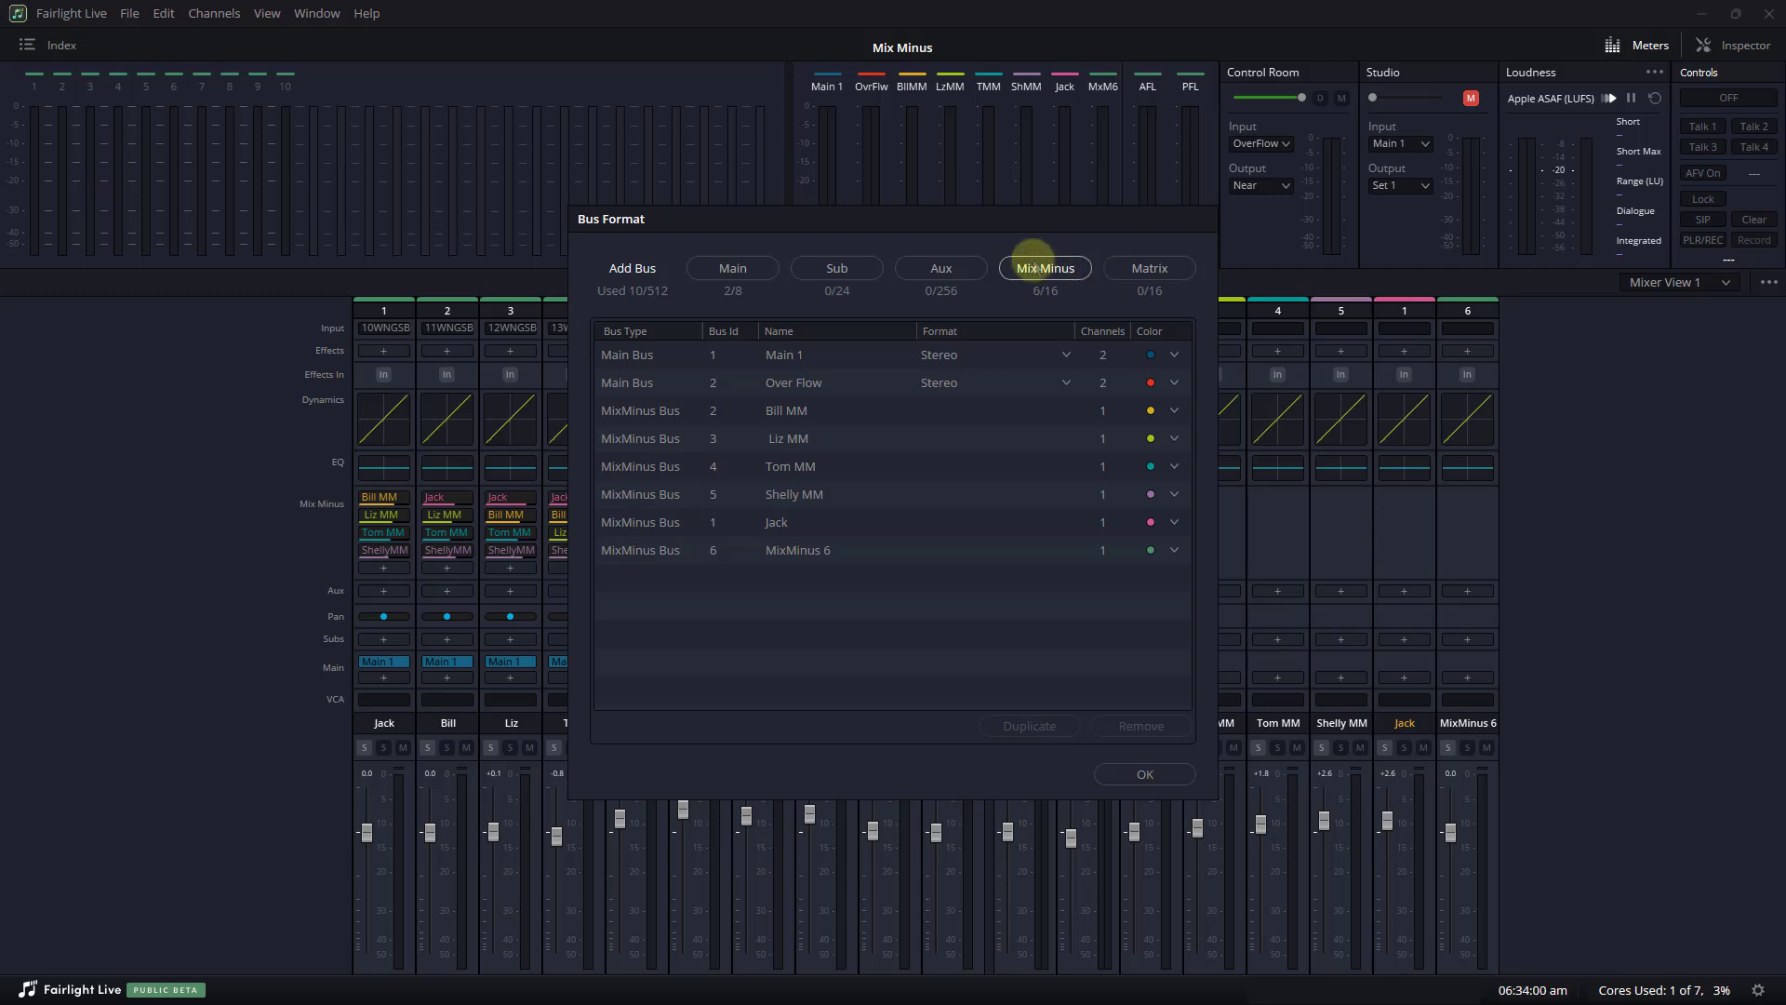
{"action": "left_click", "coordinate": [1128, 776]}
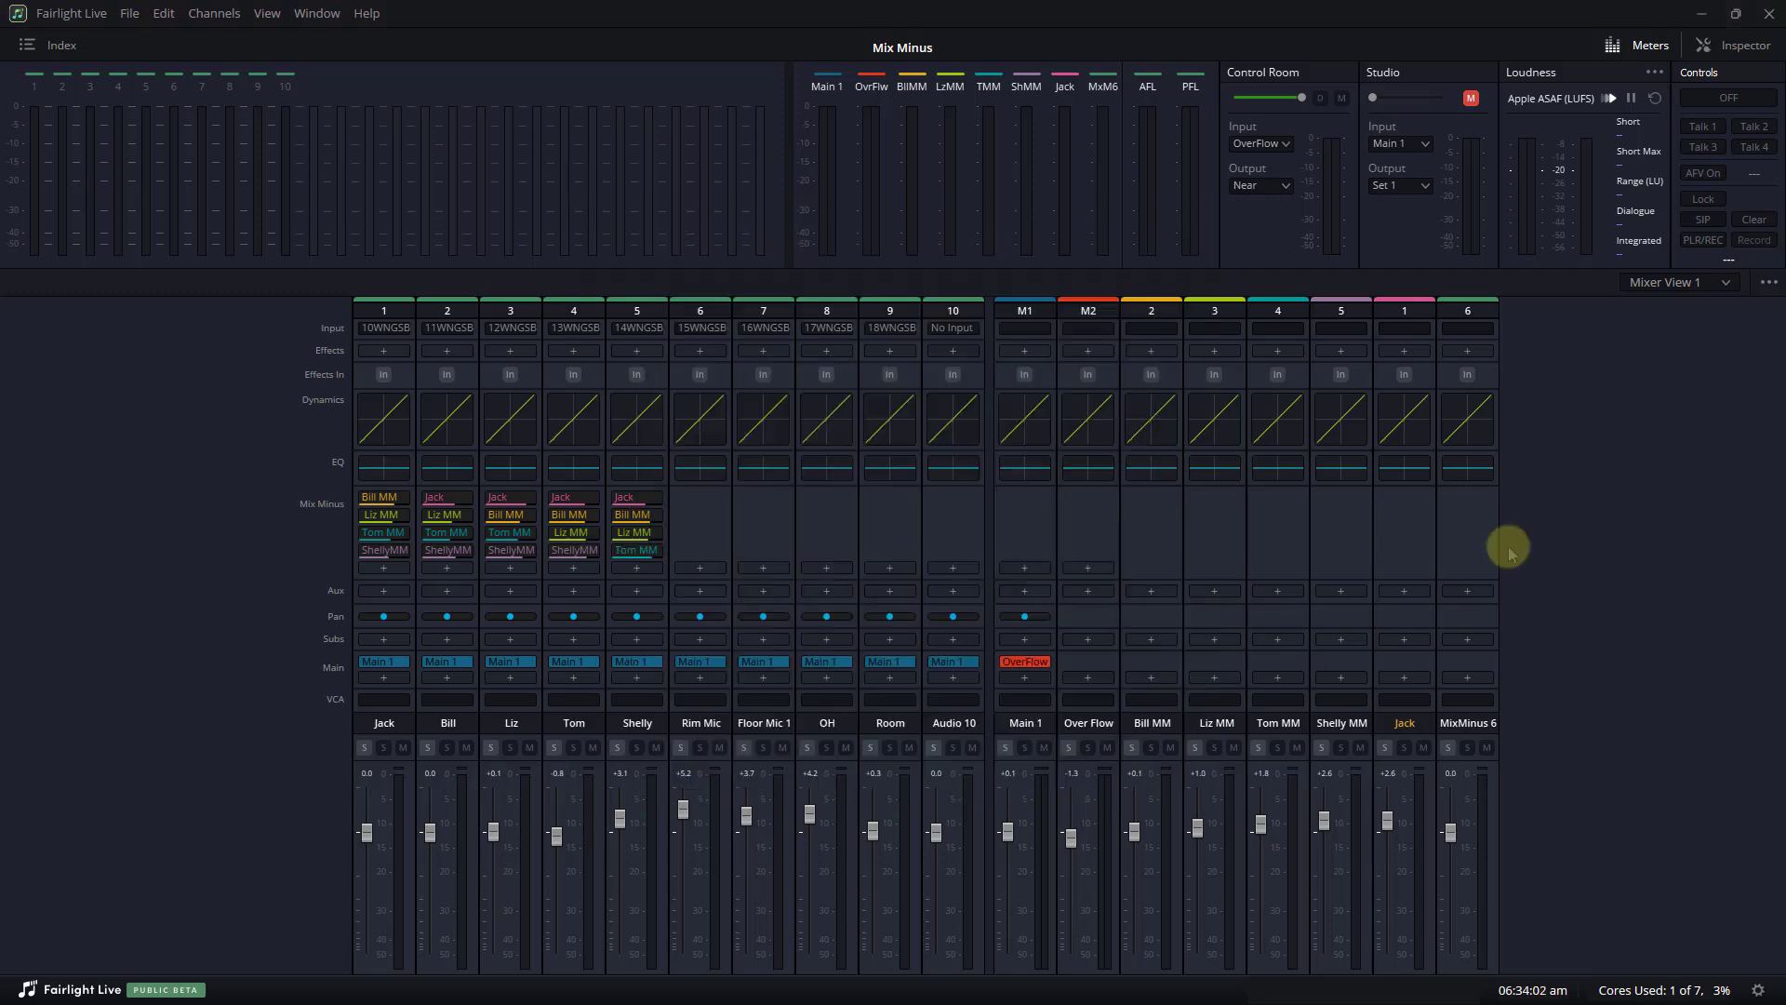
Rename Mix Minus bus 6 and channel 10 with the added participant's first name
{"action": "left_click", "coordinate": [1467, 317]}
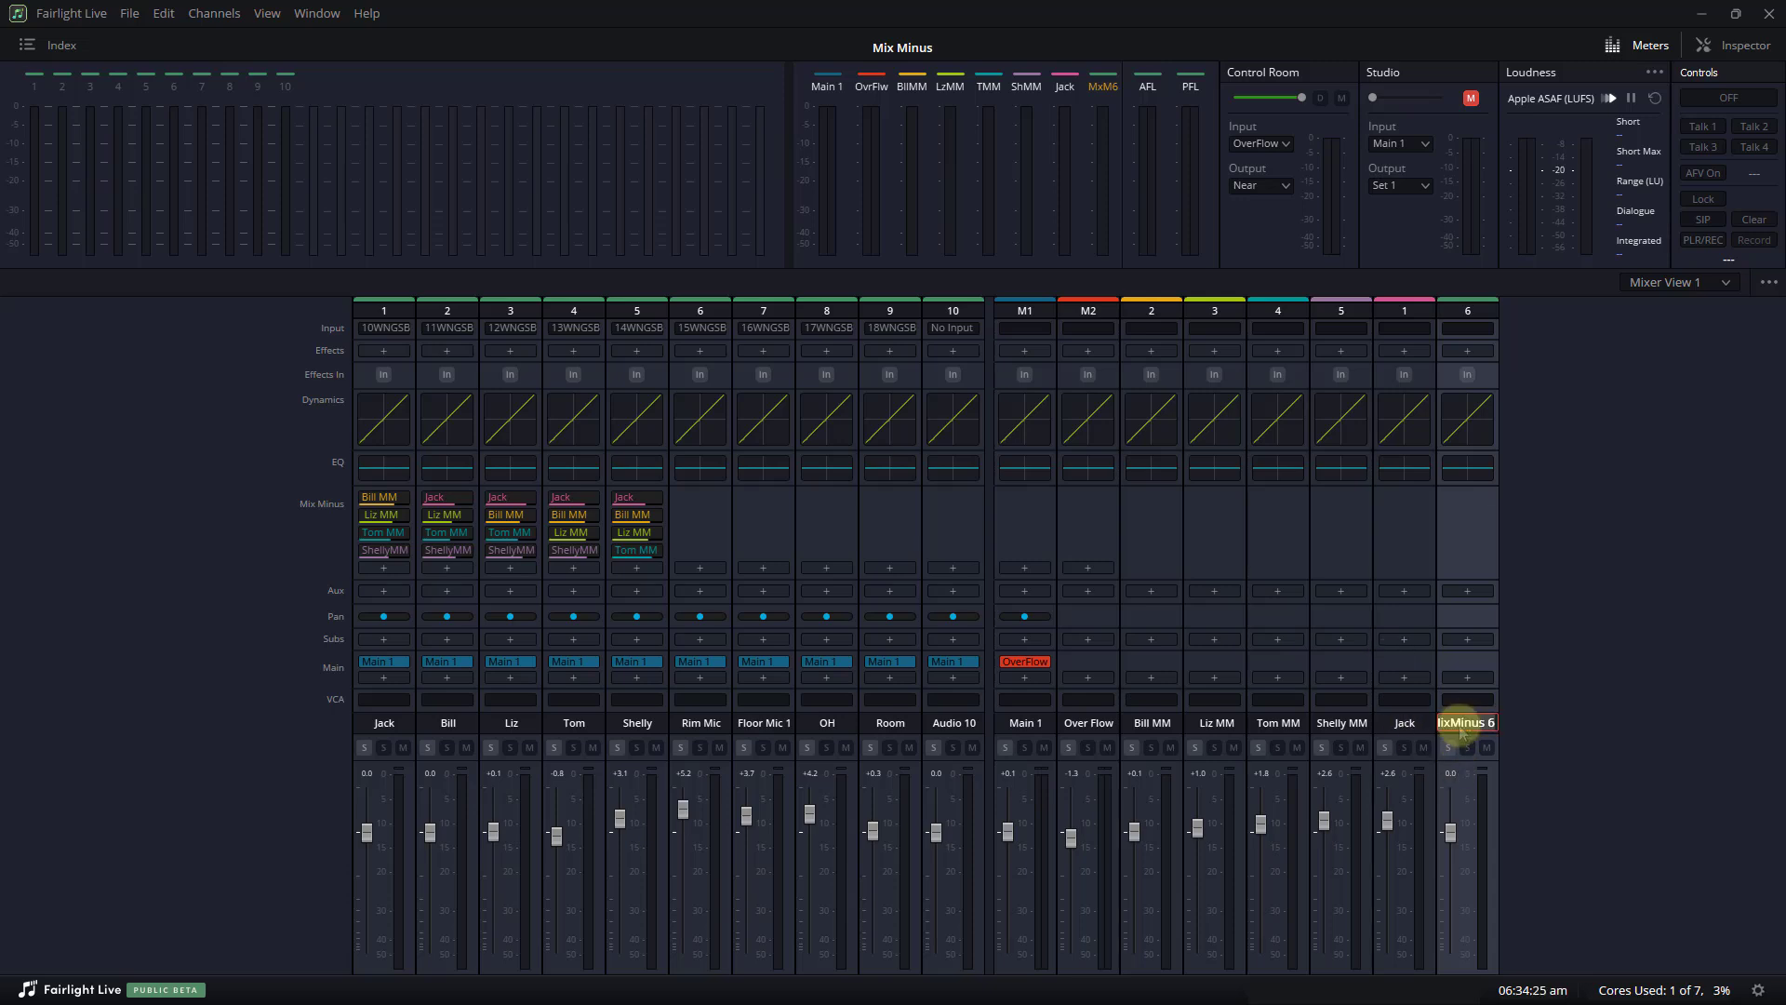
{"action": "double_click", "coordinate": [1464, 723]}
{"action": "type", "text": "Sussy"}
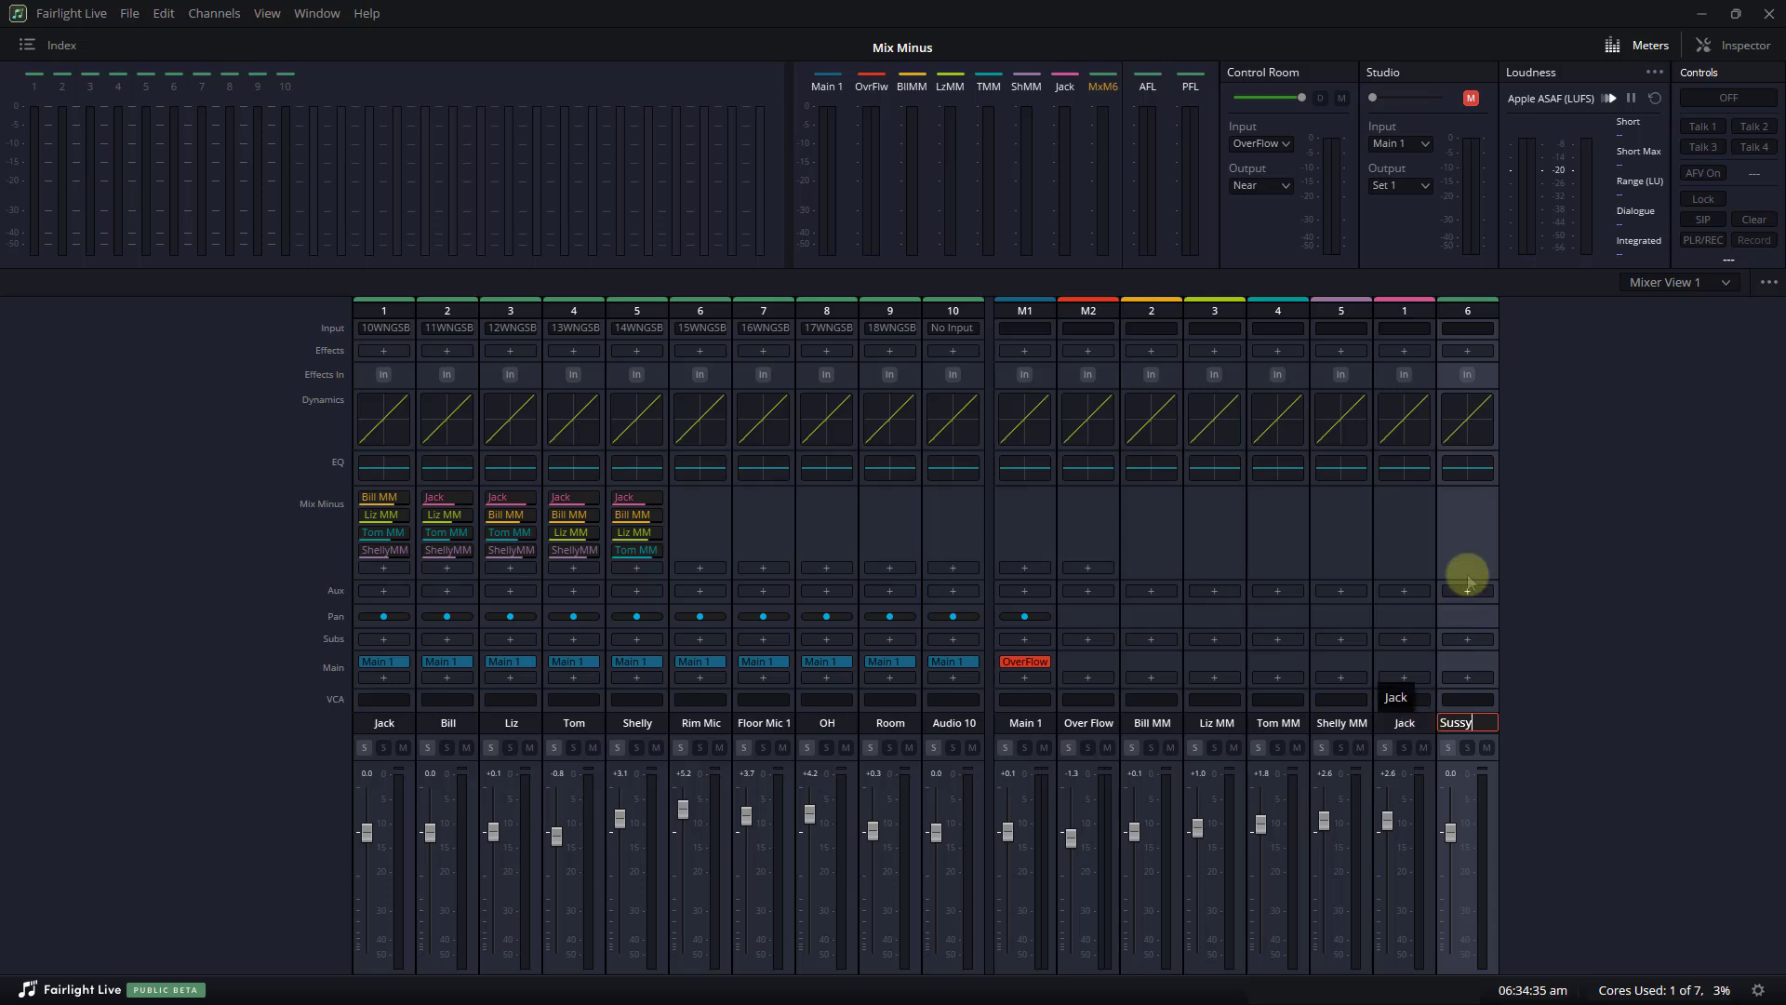
{"action": "key", "text": "Return"}
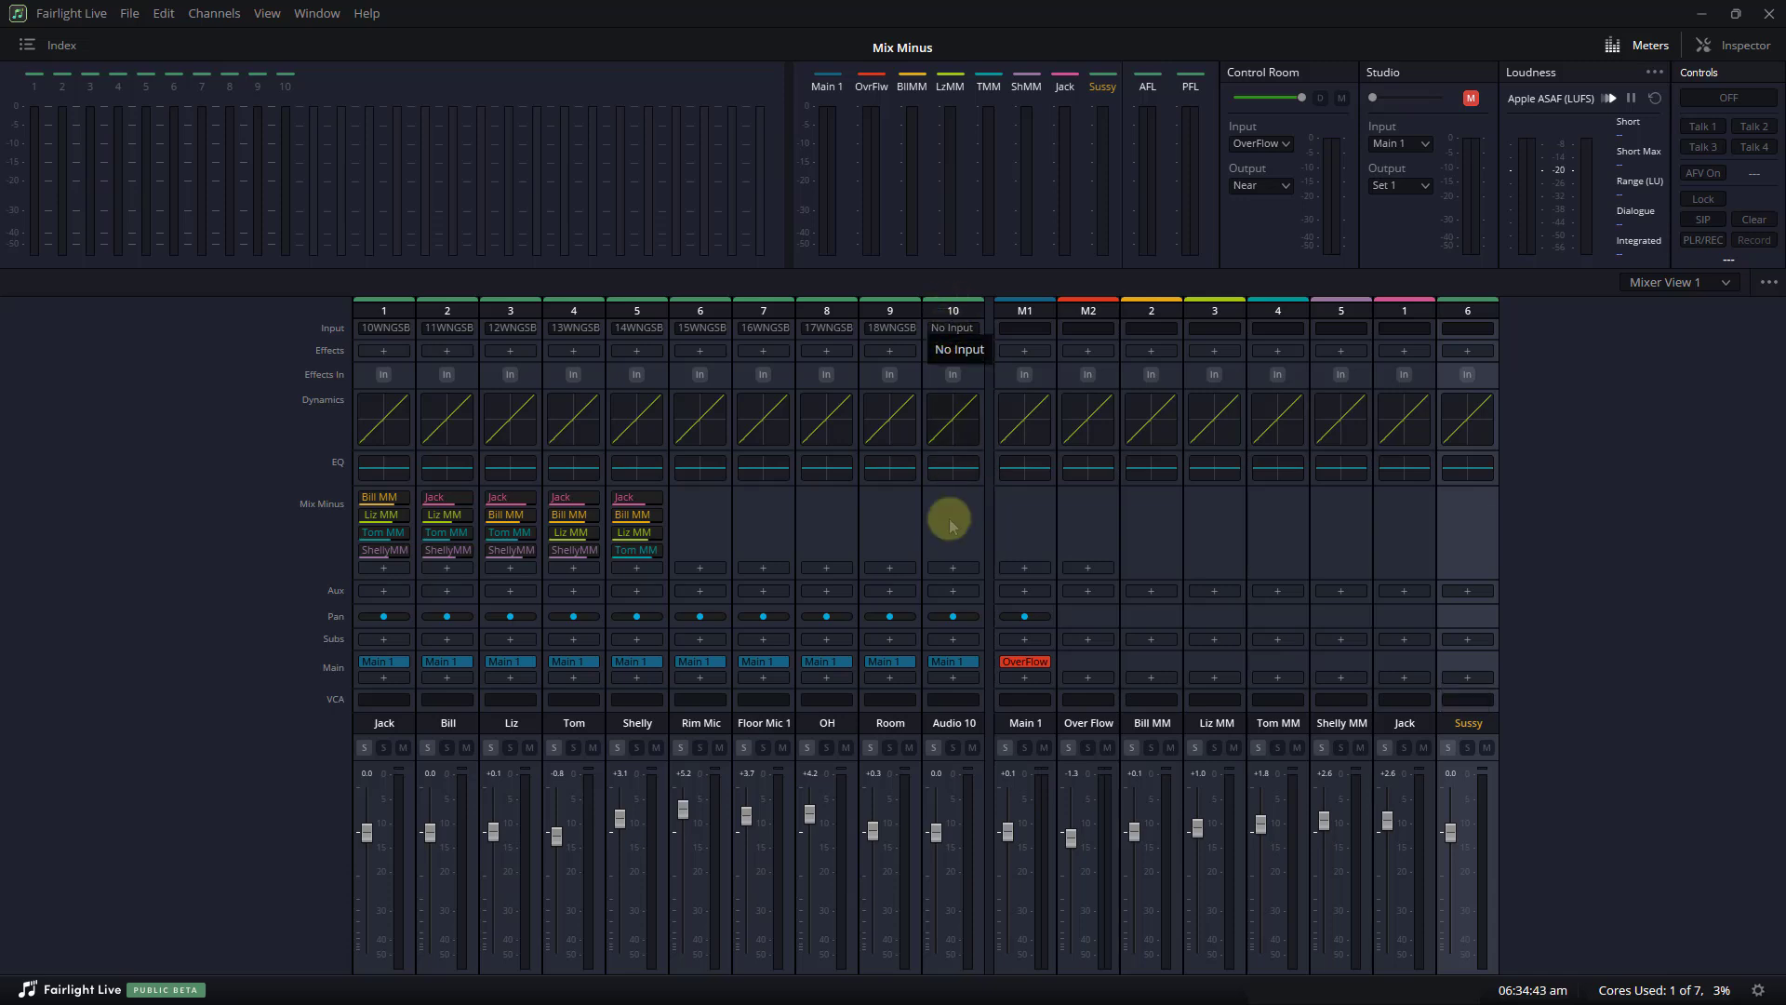
{"action": "double_click", "coordinate": [949, 722]}
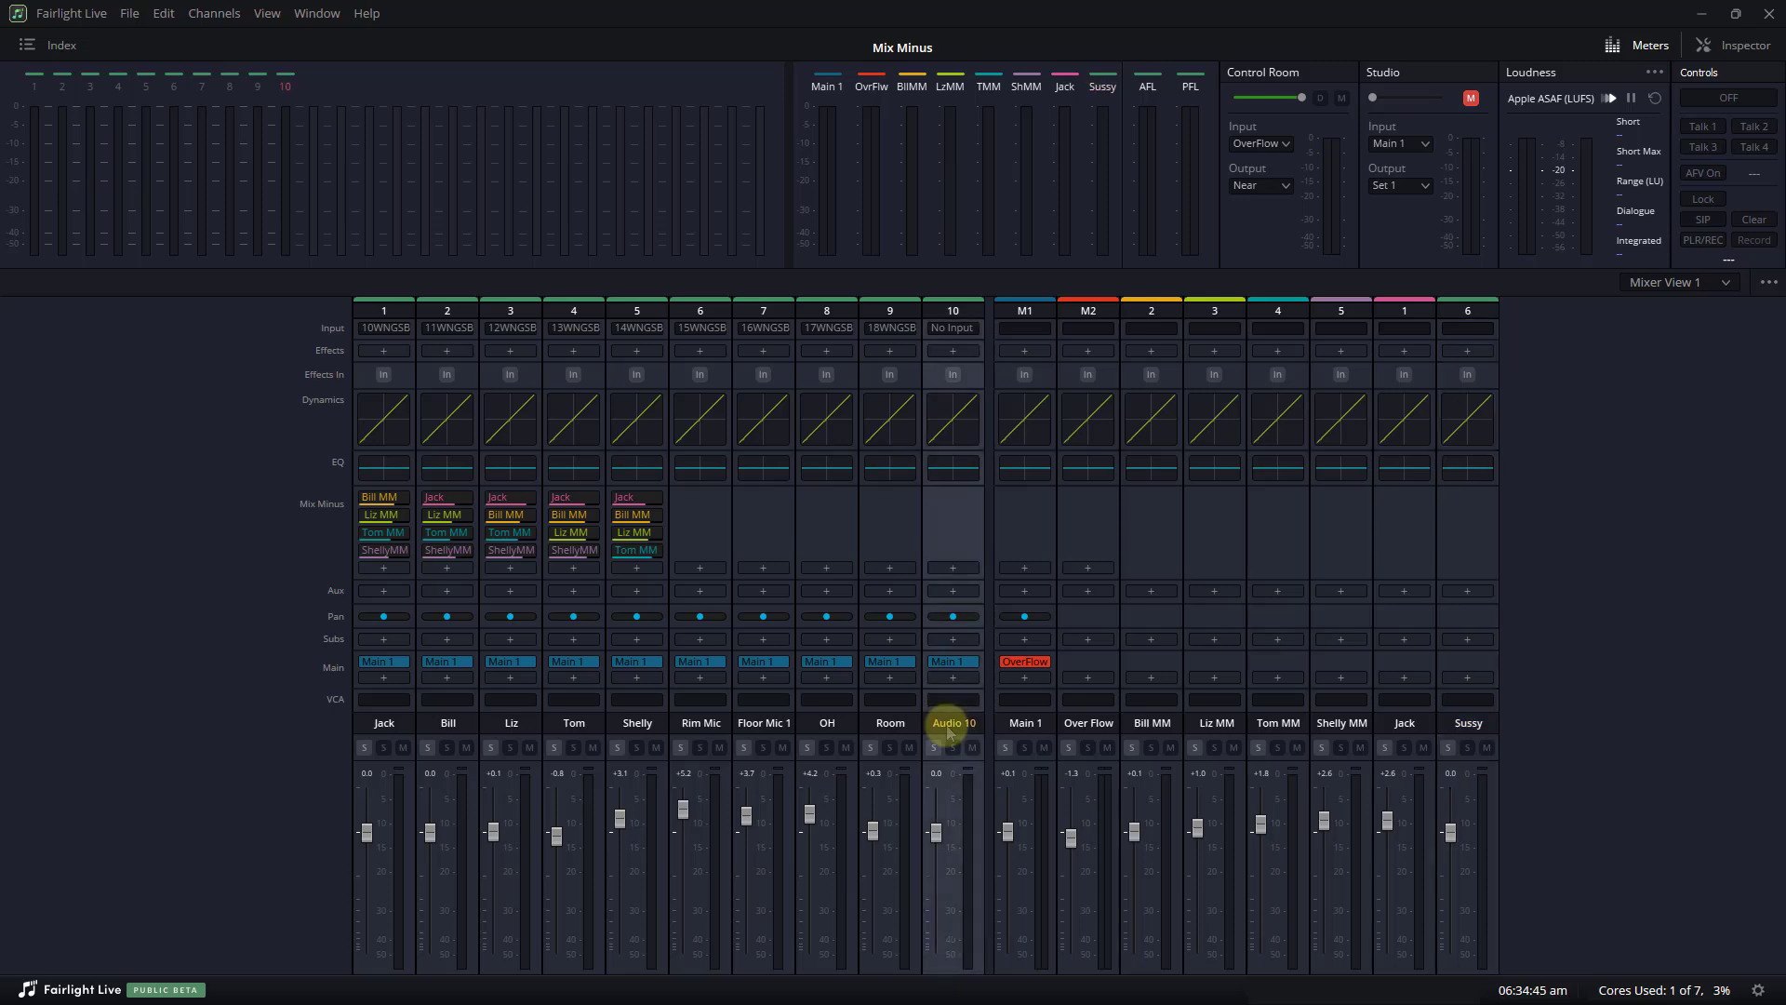
{"action": "type", "text": "Sussy"}
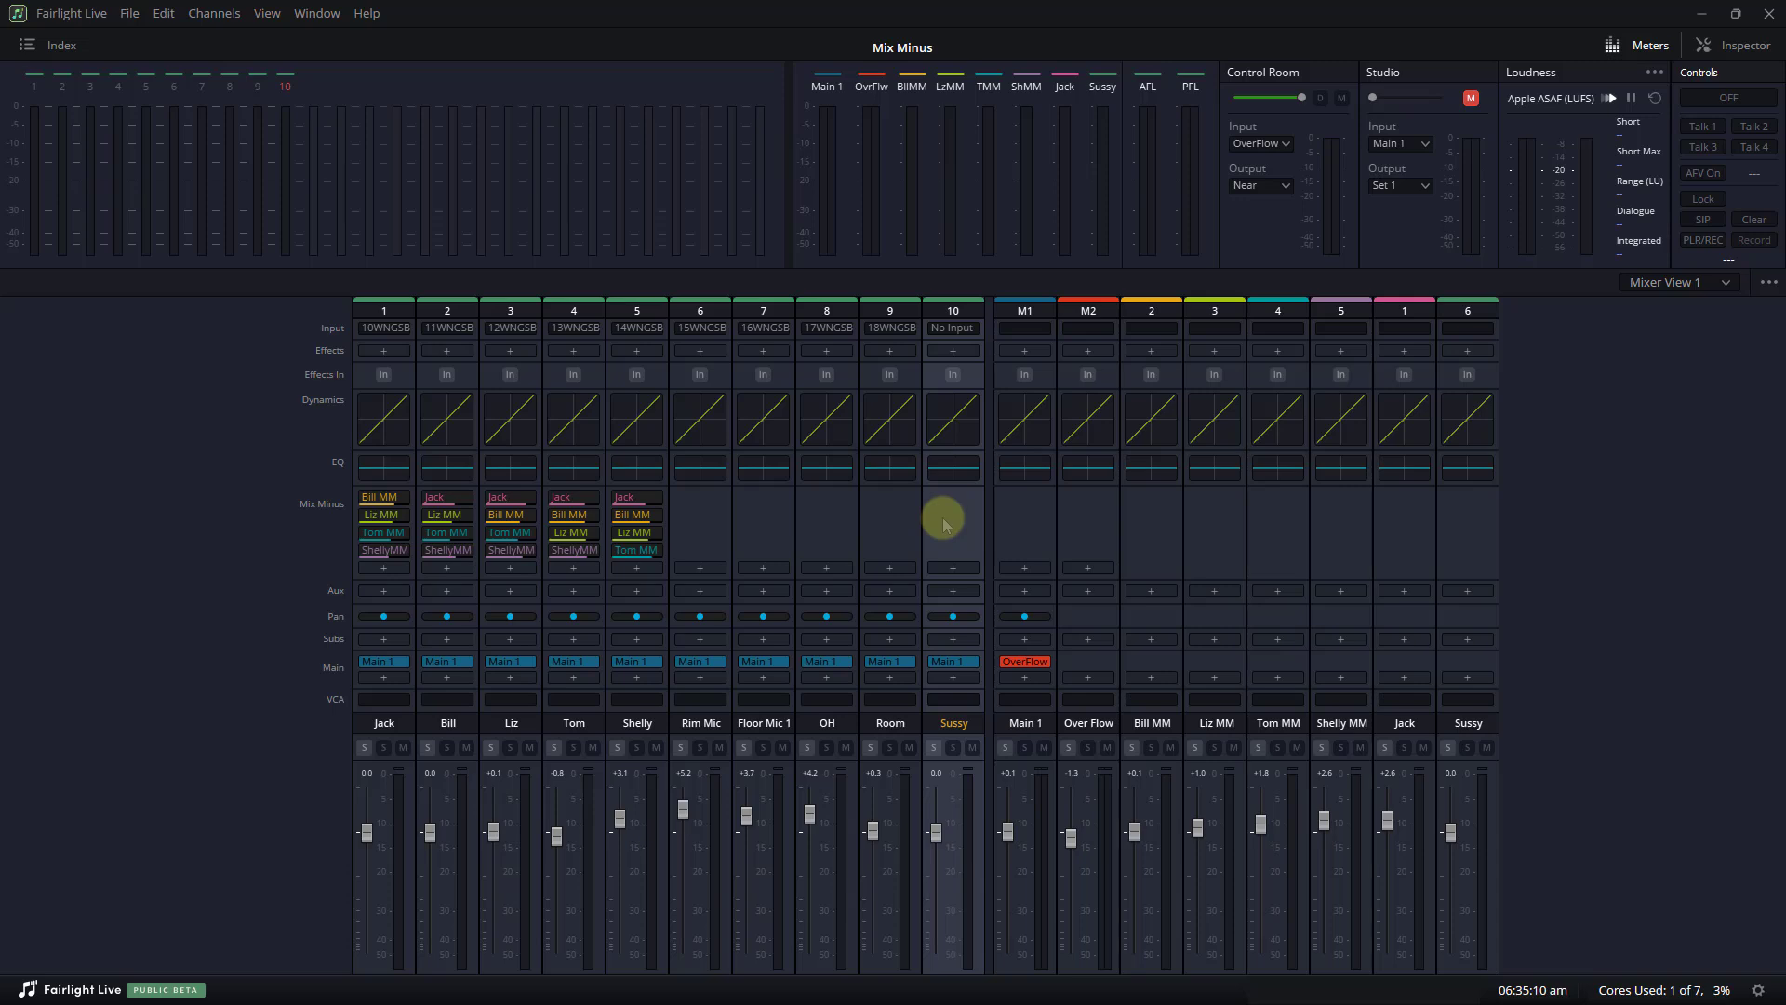
Assign channel 10 to Mix Minus buses 2, 3, 4, 5 and 1, leaving out its own bus 6
{"action": "left_click", "coordinate": [953, 567]}
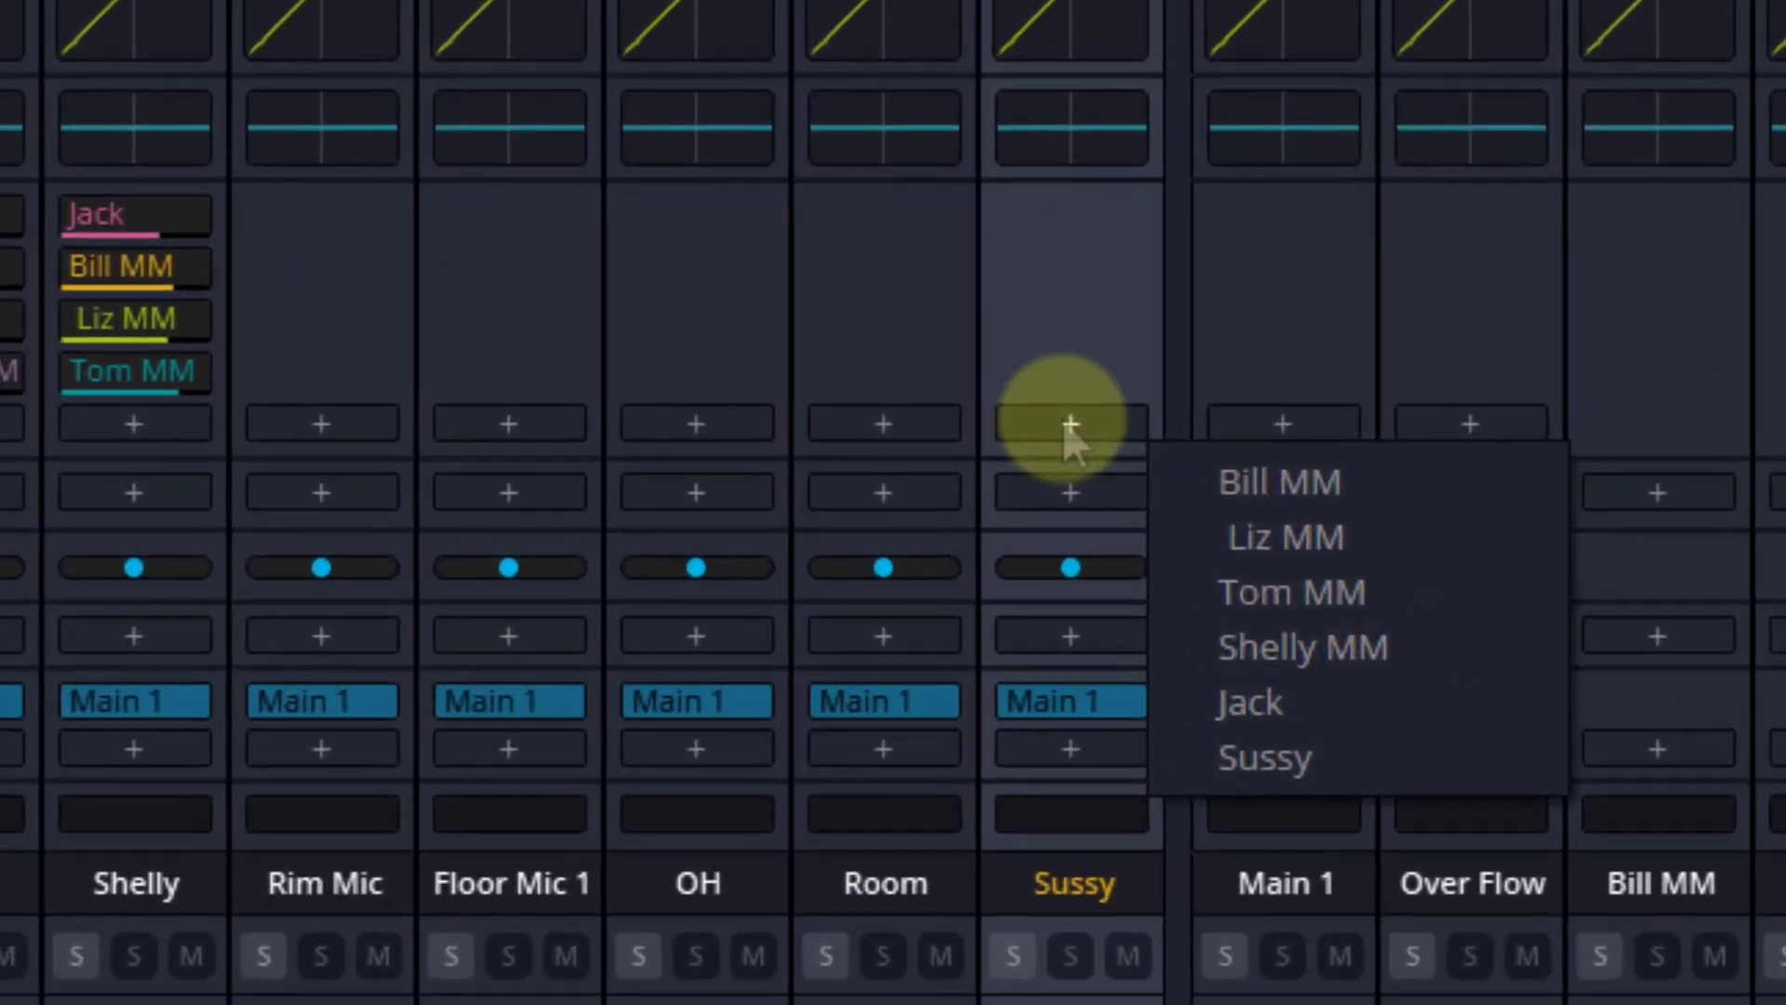
{"action": "left_click", "coordinate": [1038, 271]}
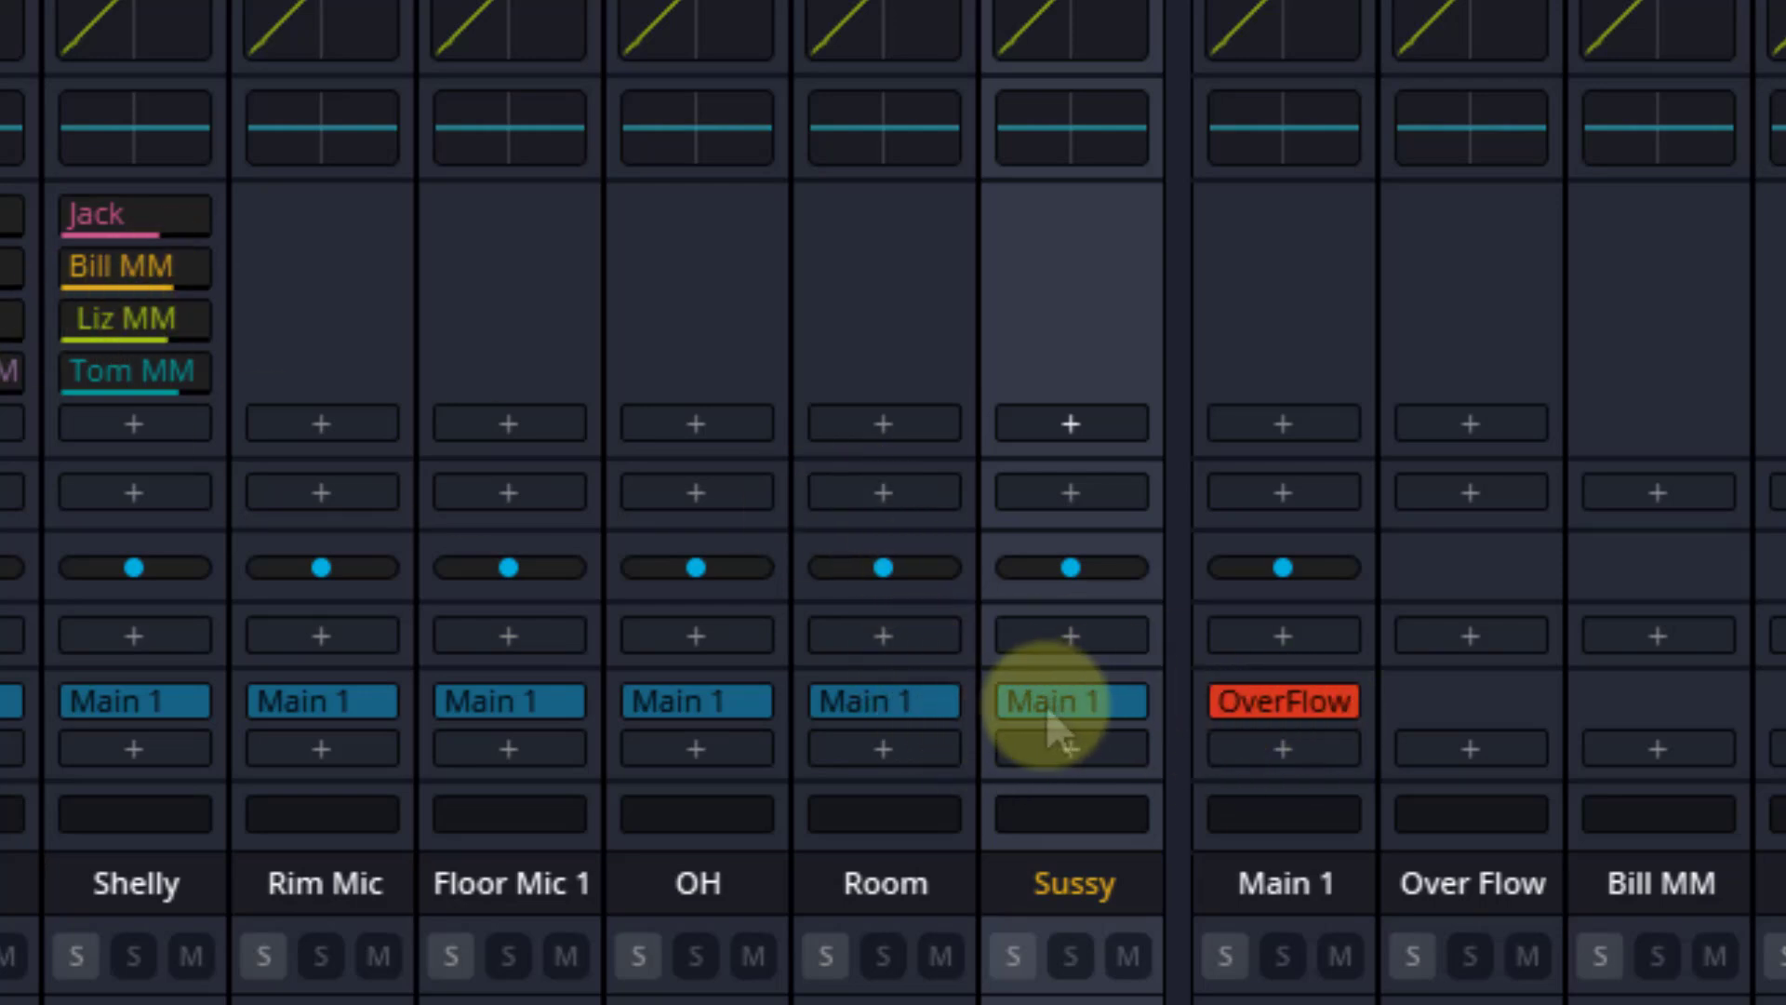
{"action": "left_click", "coordinate": [1045, 433]}
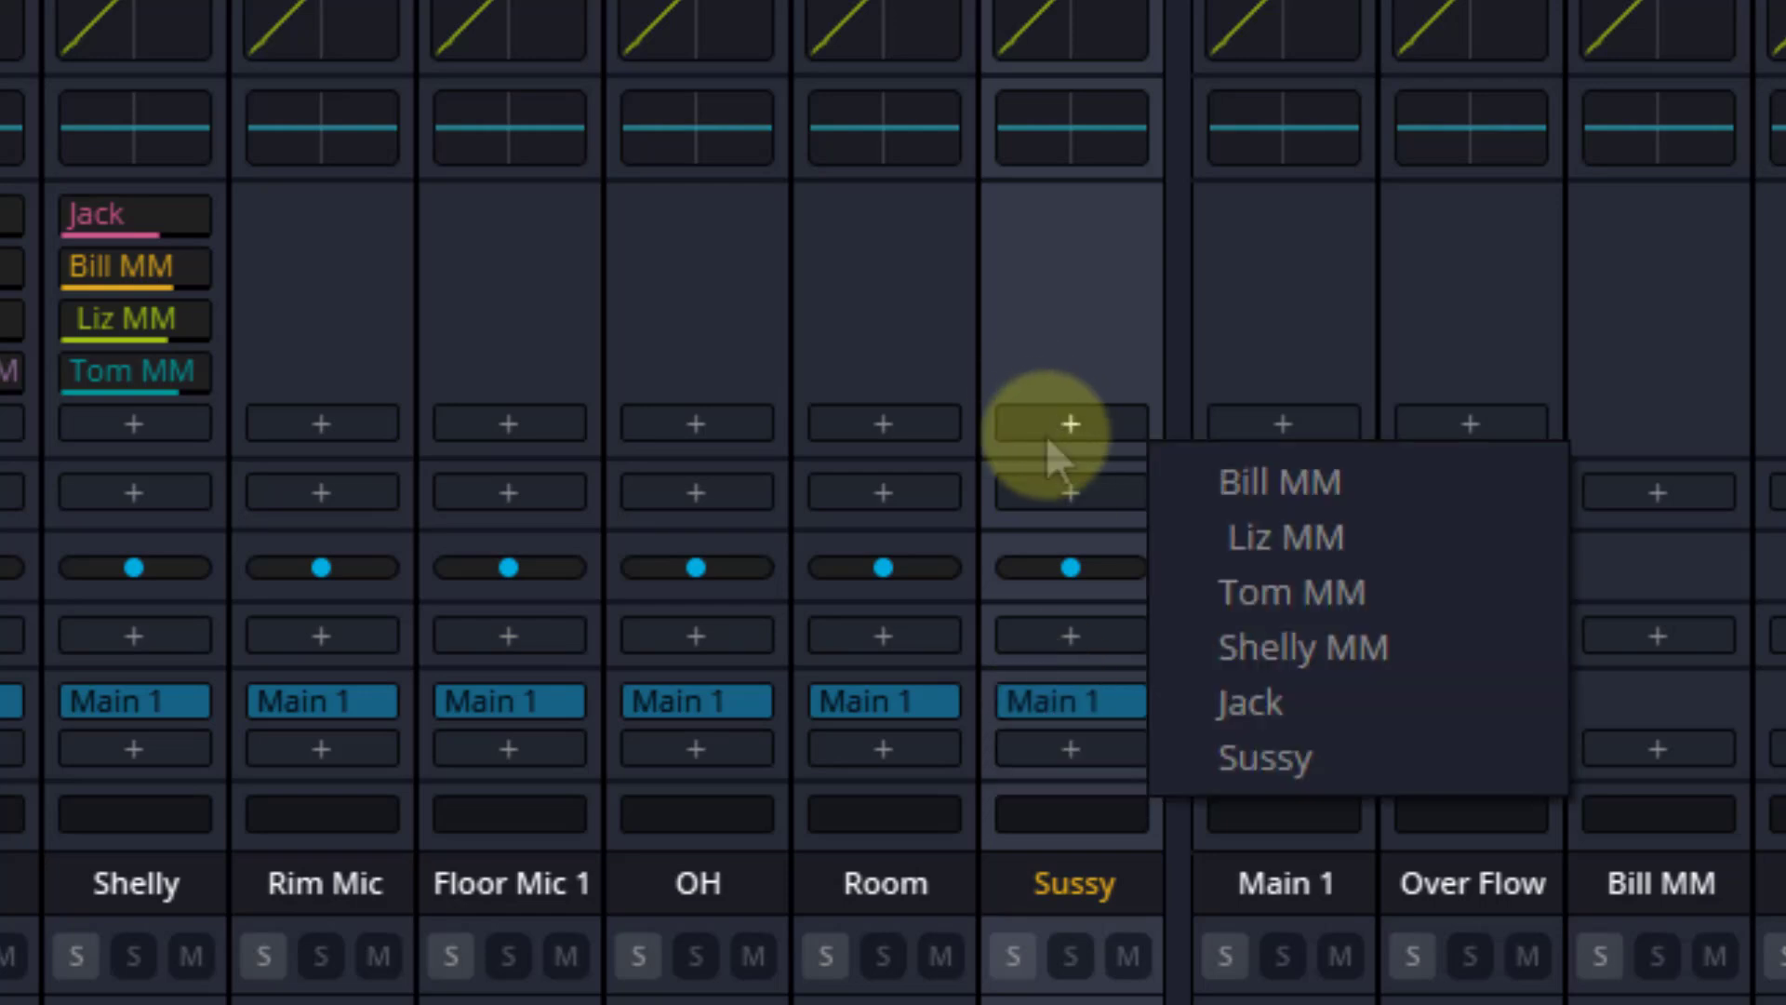
{"action": "left_click", "coordinate": [1244, 478]}
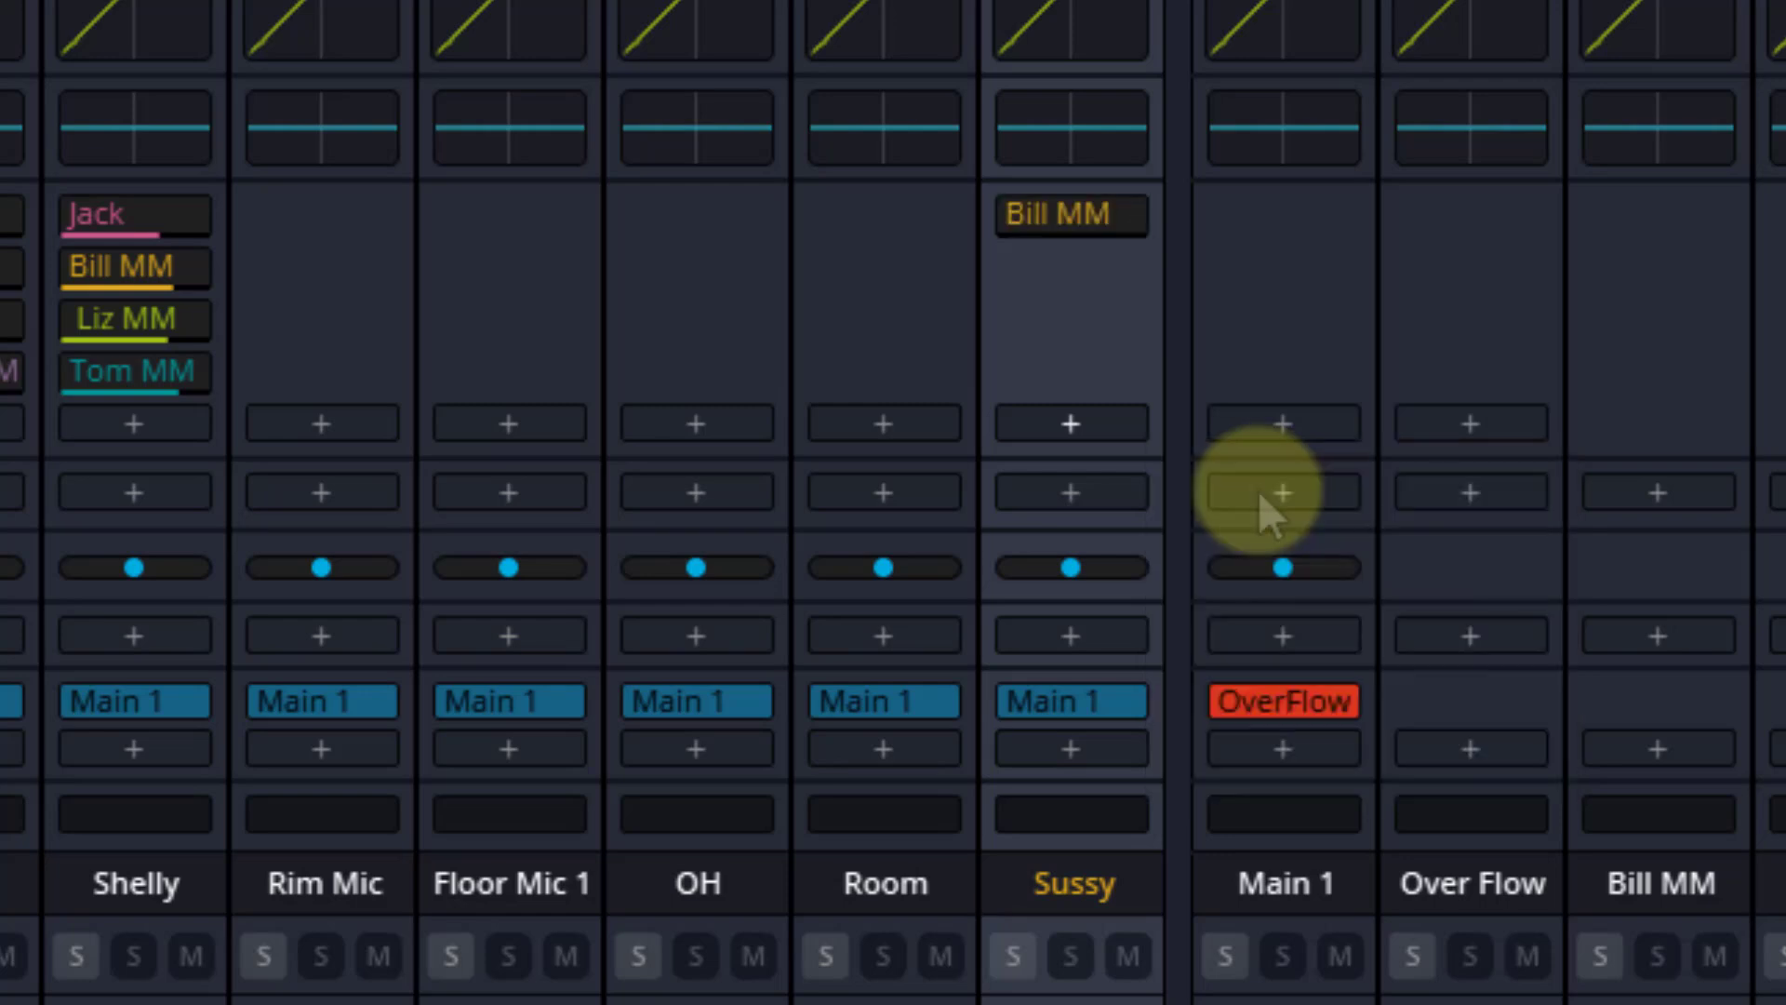
{"action": "left_click", "coordinate": [1071, 423]}
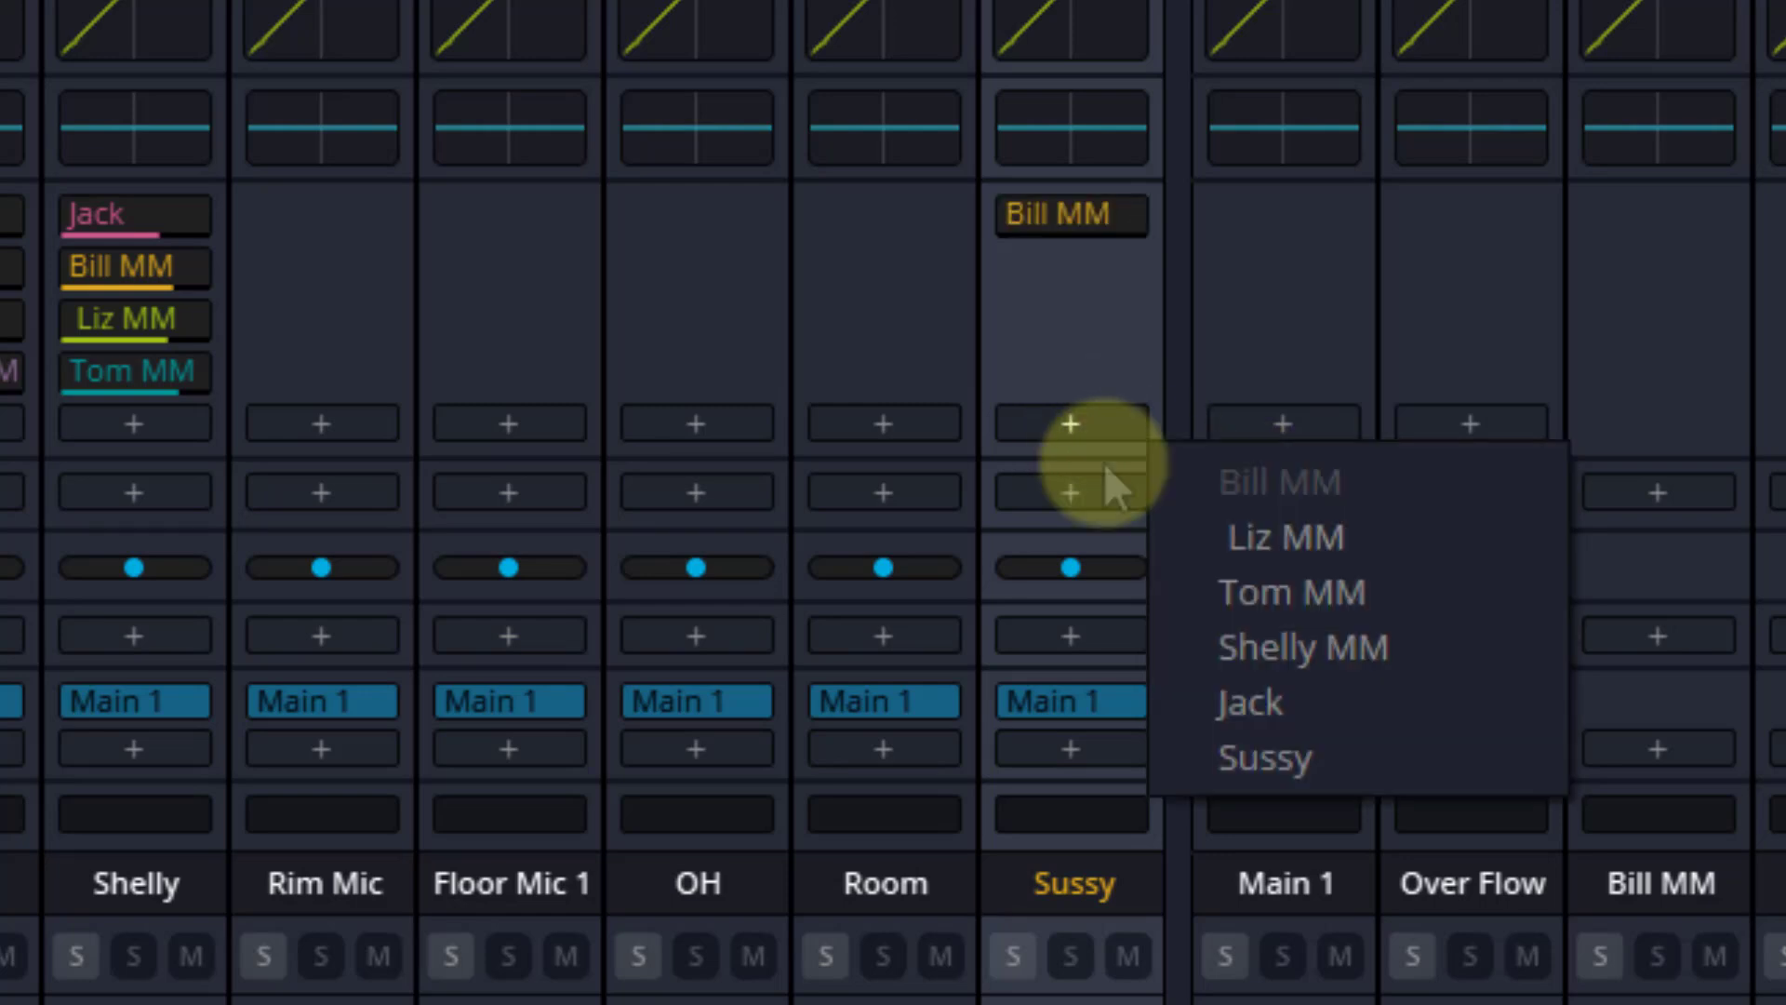
{"action": "left_click", "coordinate": [1259, 546]}
{"action": "left_click", "coordinate": [1070, 424]}
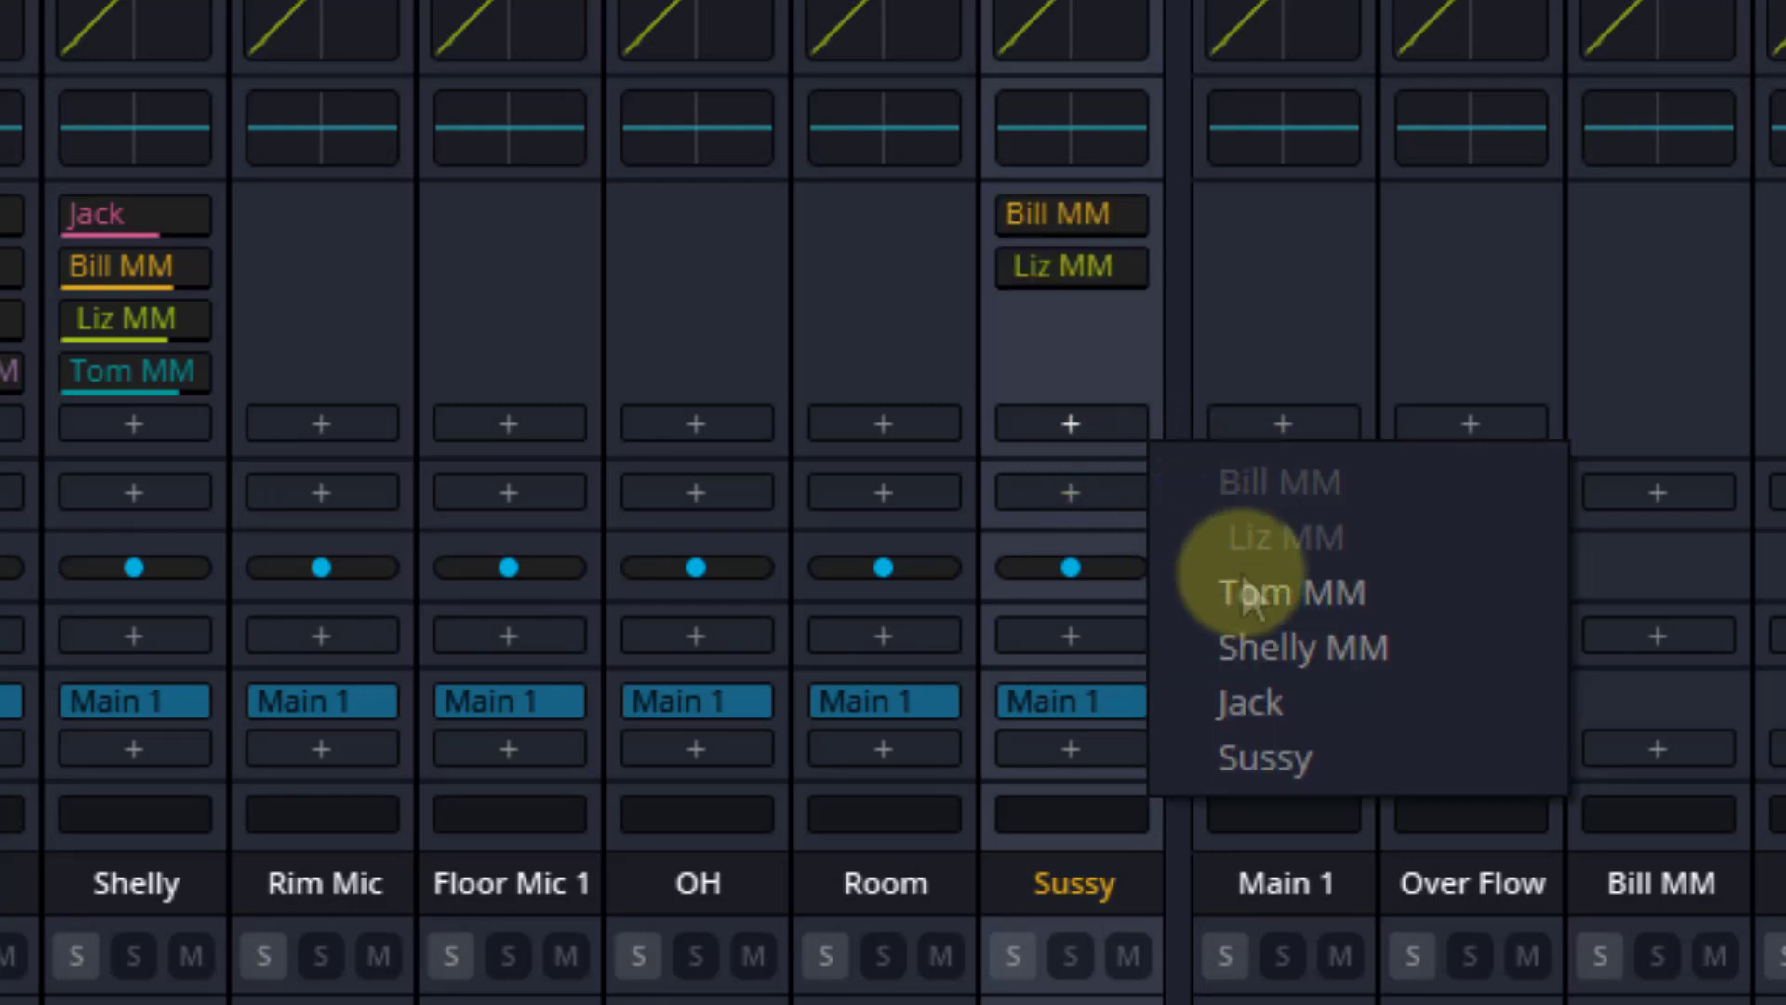
{"action": "left_click", "coordinate": [1251, 605]}
{"action": "left_click", "coordinate": [1079, 424]}
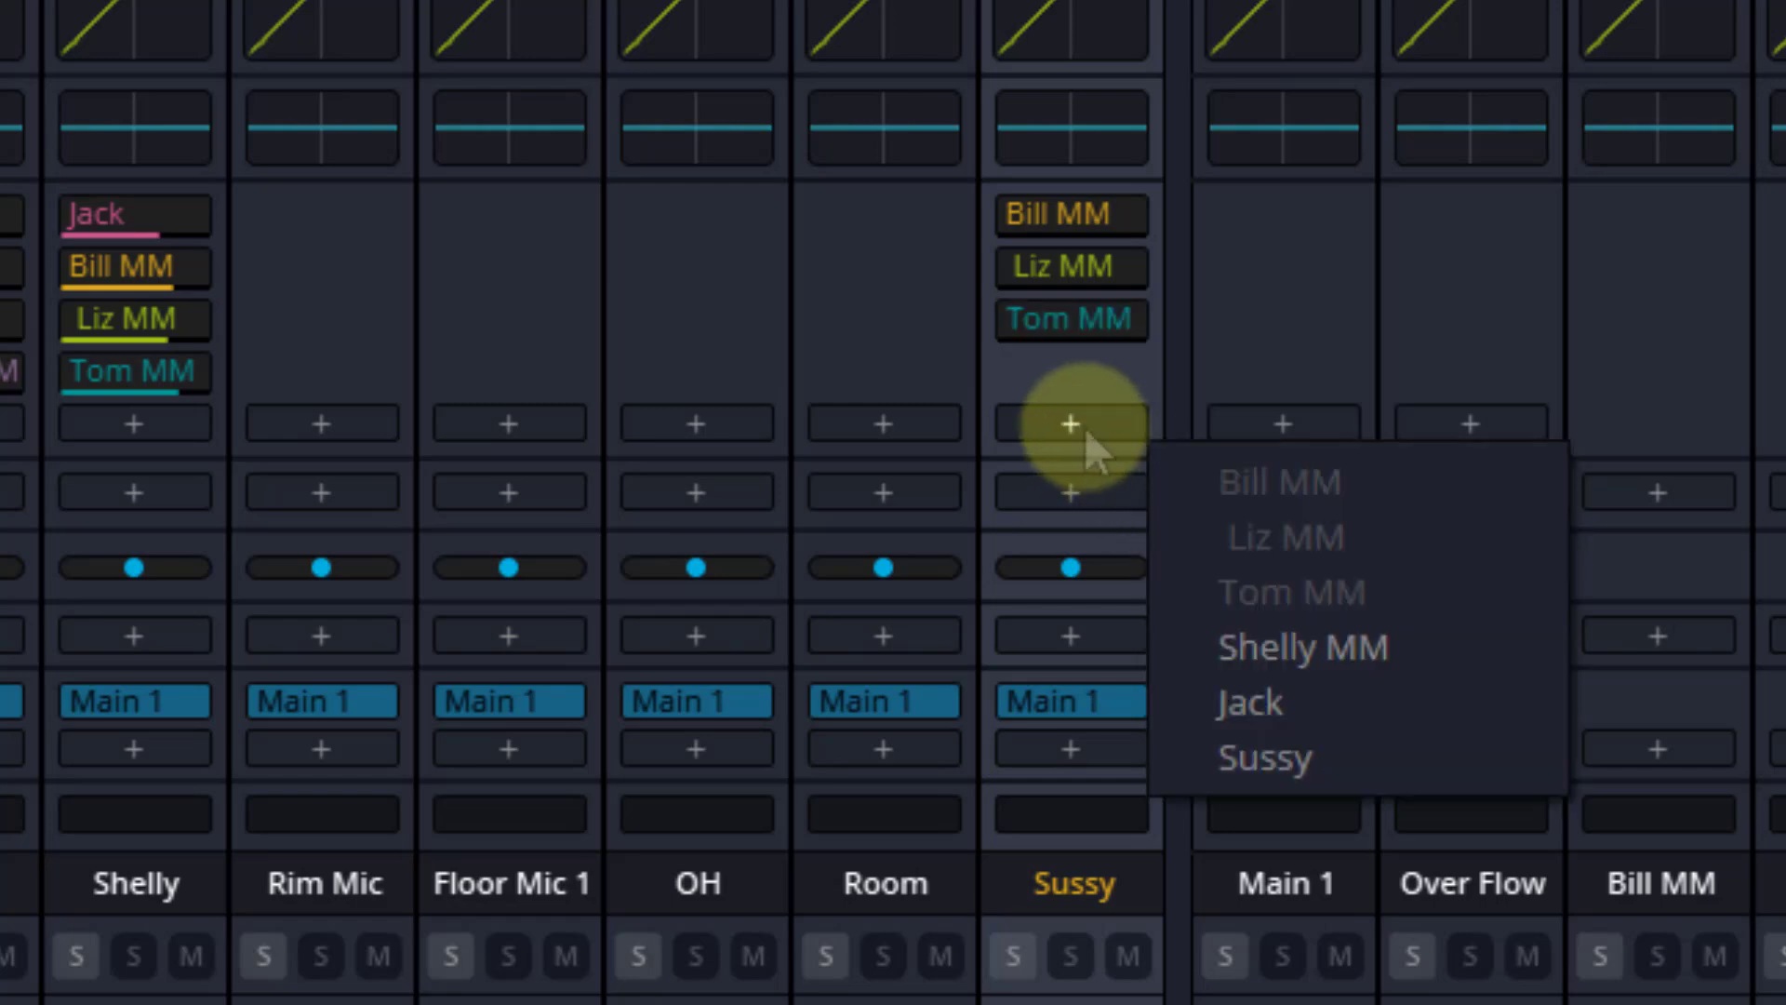
{"action": "left_click", "coordinate": [1258, 642]}
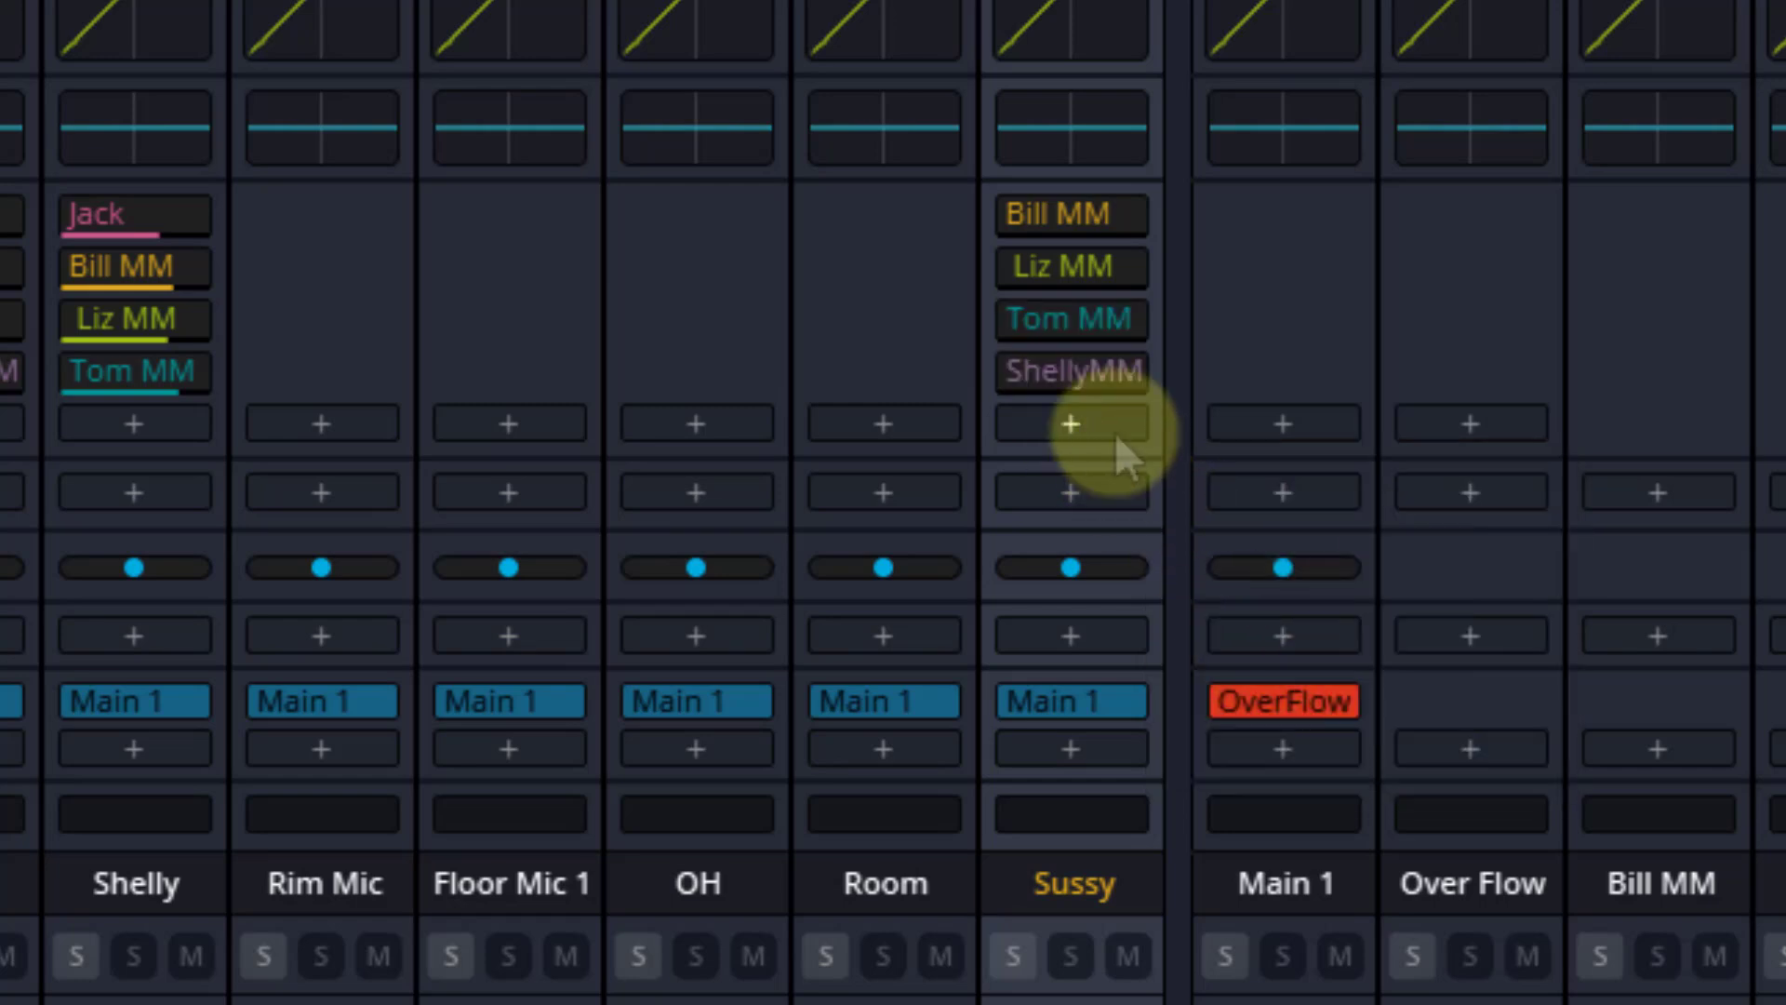
{"action": "left_click", "coordinate": [1071, 423]}
{"action": "left_click", "coordinate": [1242, 700]}
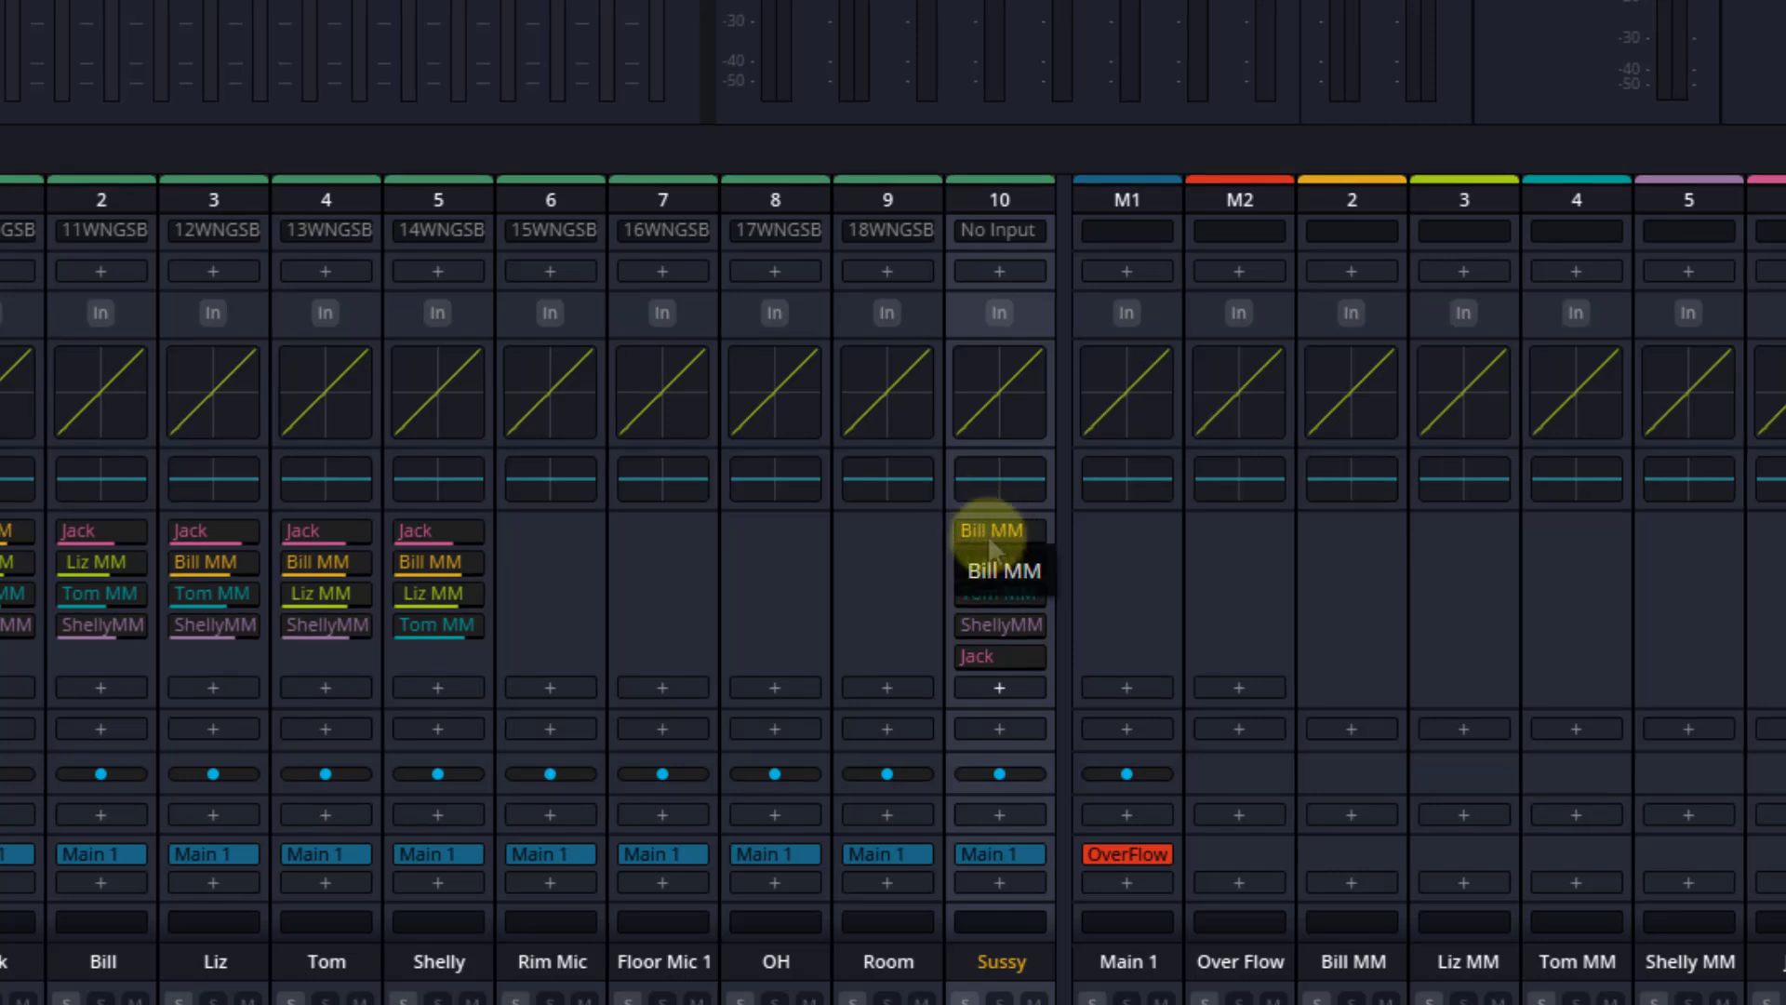
Open channel 10's Mix Minus sends, set the bus 2 send level to -6.0 and keep its pan centred
{"action": "left_click", "coordinate": [994, 533]}
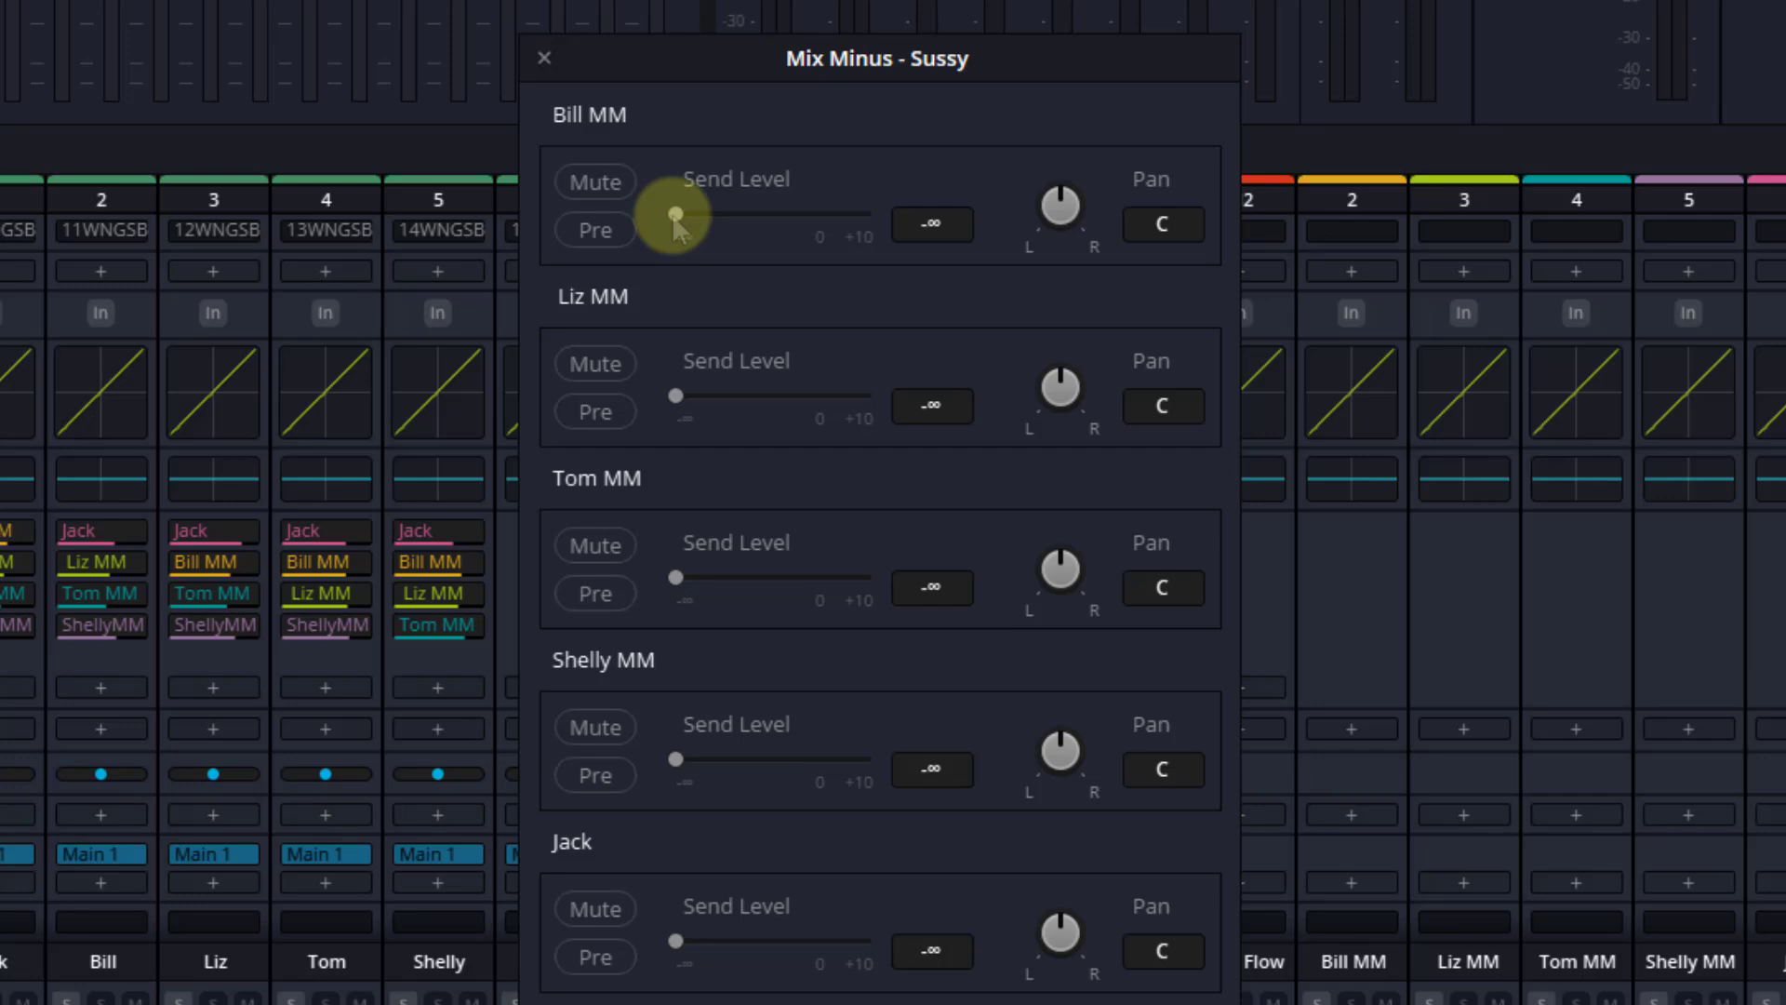
{"action": "left_click_drag", "start_coordinate": [675, 220], "coordinate": [787, 220]}
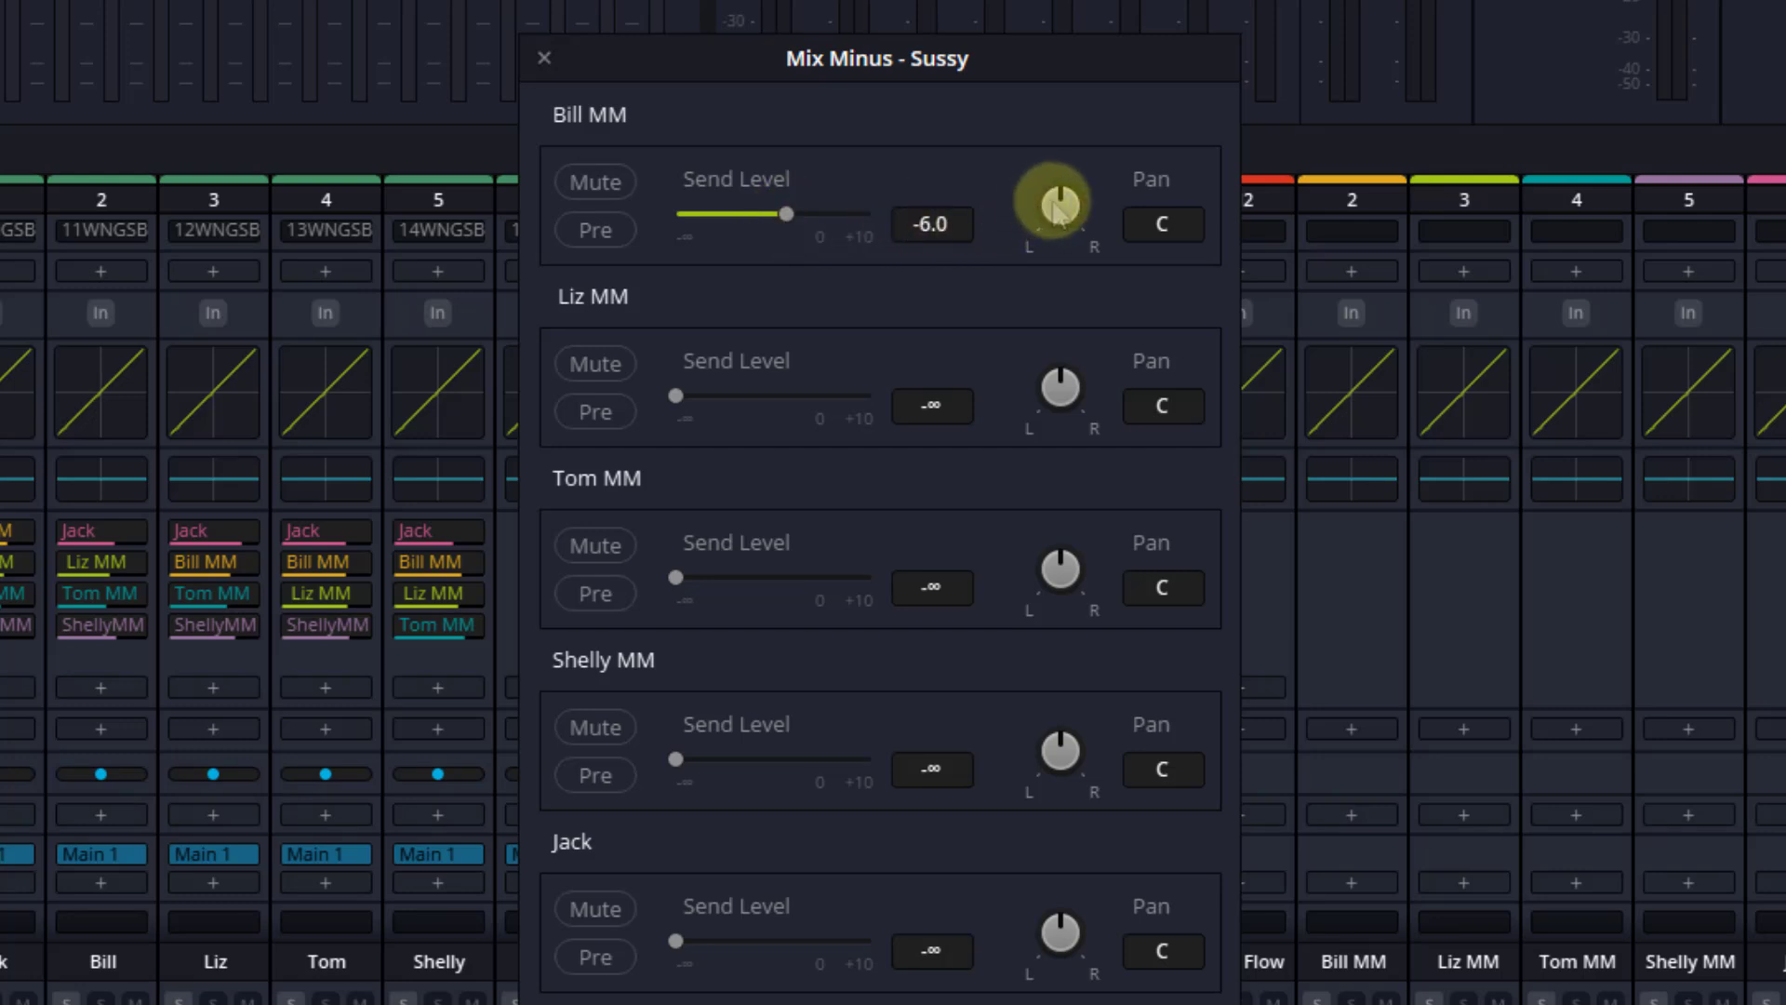
{"action": "left_click_drag", "start_coordinate": [1059, 206], "coordinate": [1193, 259]}
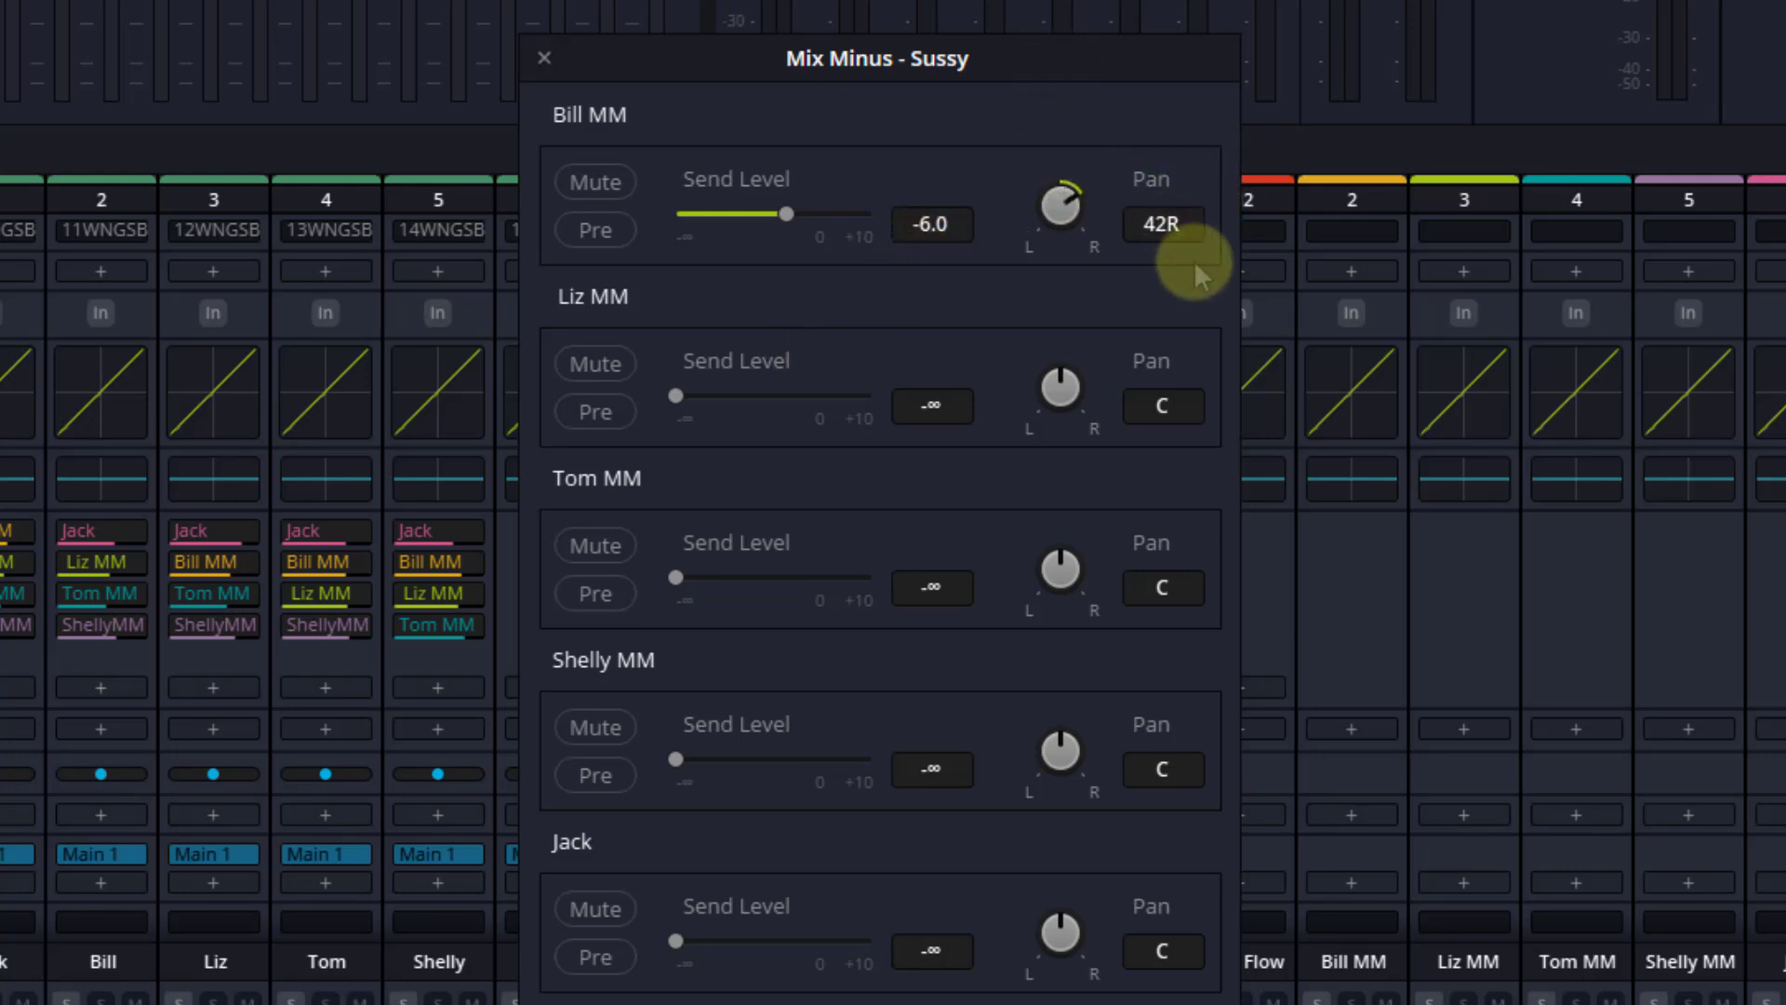
{"action": "double_click", "coordinate": [1063, 216]}
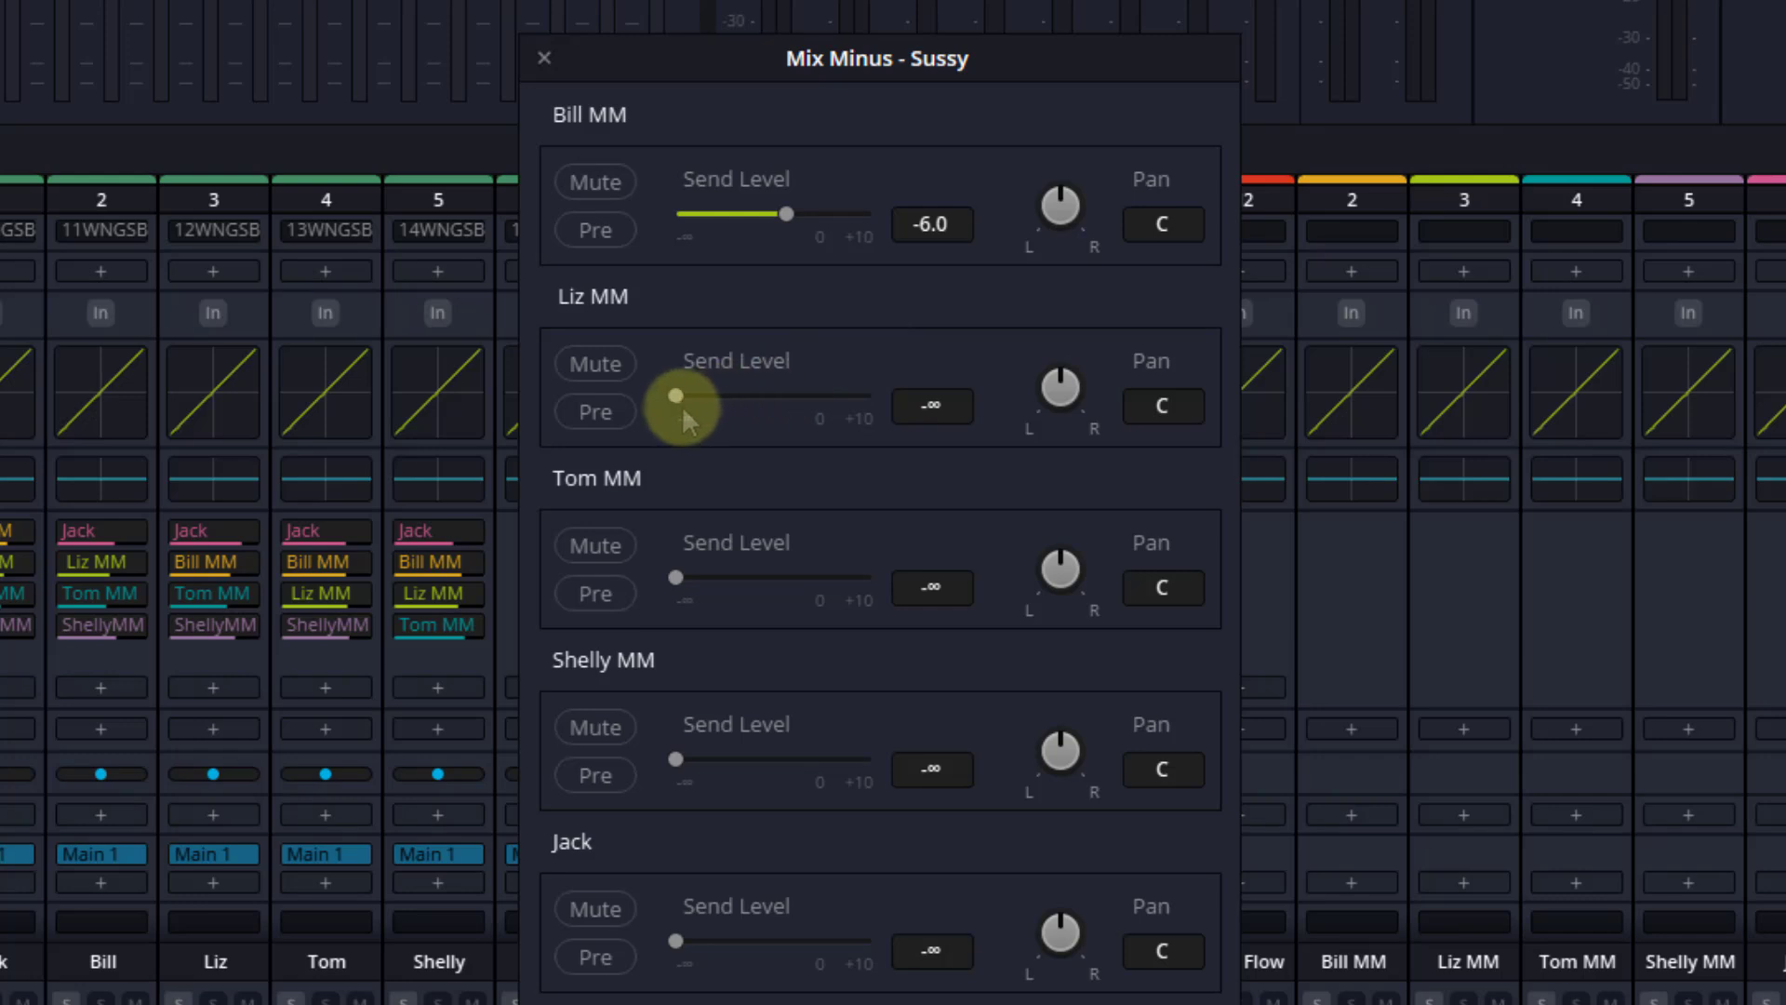
Set channel 10's send levels to +1.4 for Mix Minus bus 3, -12 for bus 4, -16 for bus 5 and -9.6 for bus 1
{"action": "left_click_drag", "start_coordinate": [676, 399], "coordinate": [825, 395]}
{"action": "left_click_drag", "start_coordinate": [676, 578], "coordinate": [761, 586]}
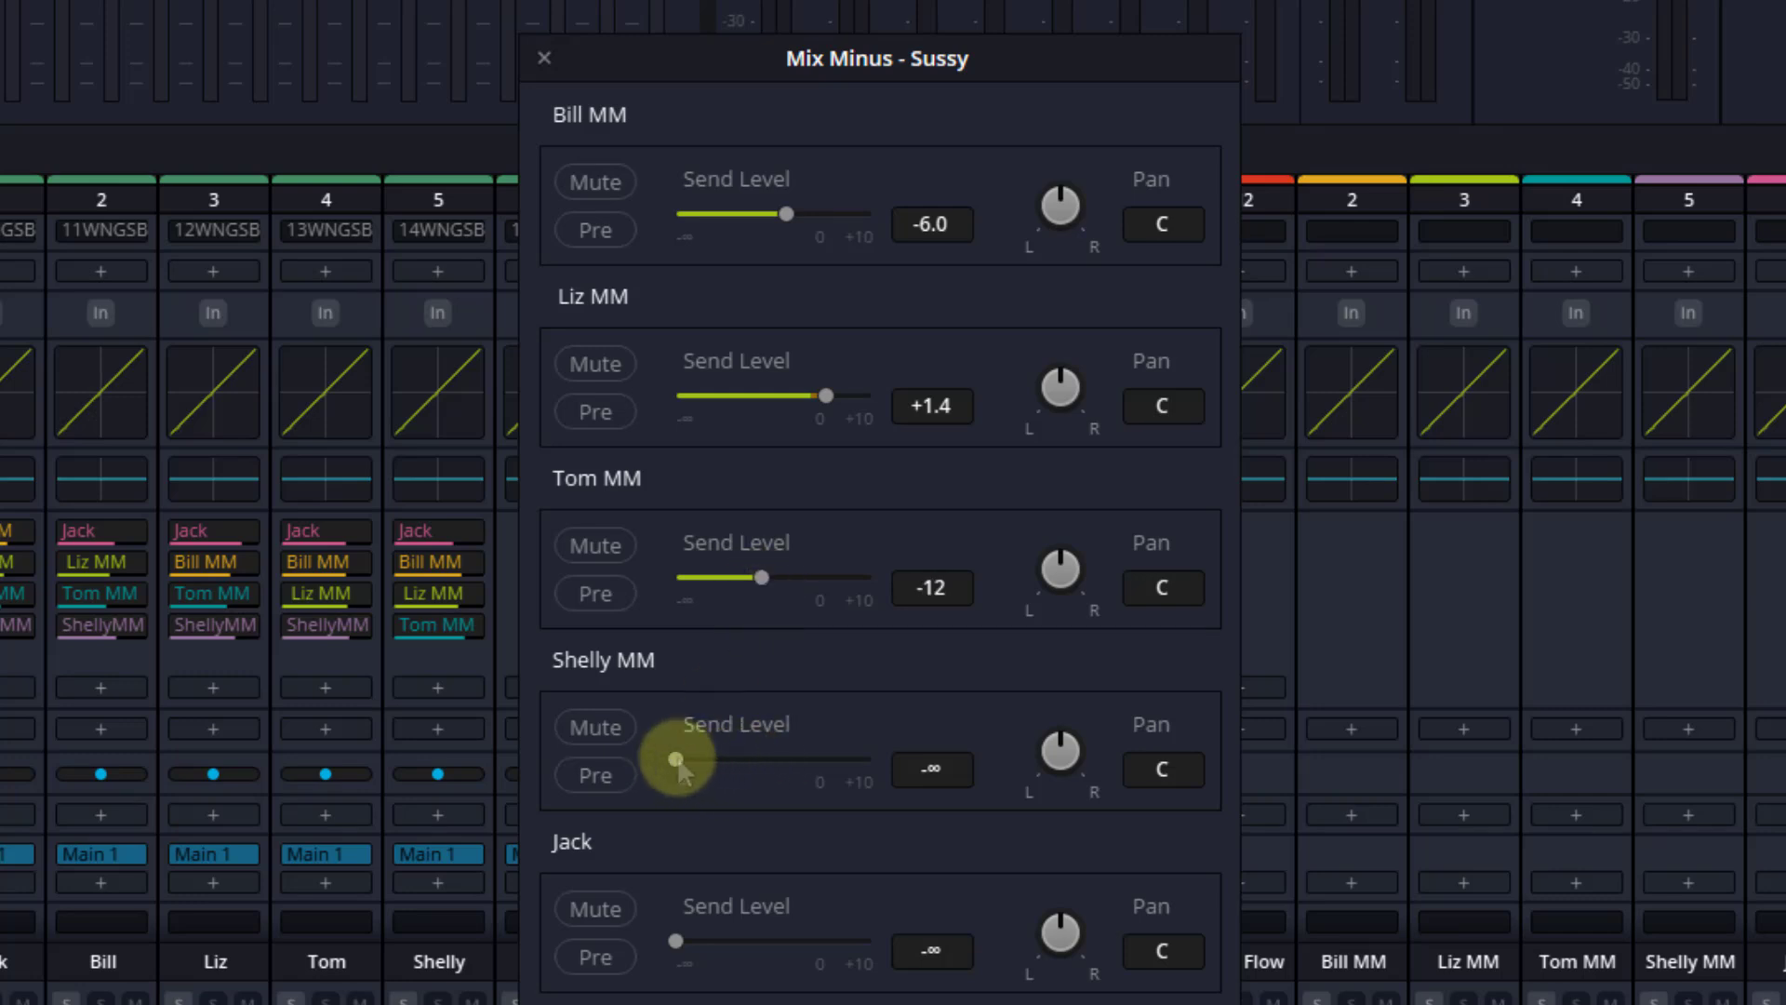
{"action": "left_click_drag", "start_coordinate": [677, 759], "coordinate": [751, 758]}
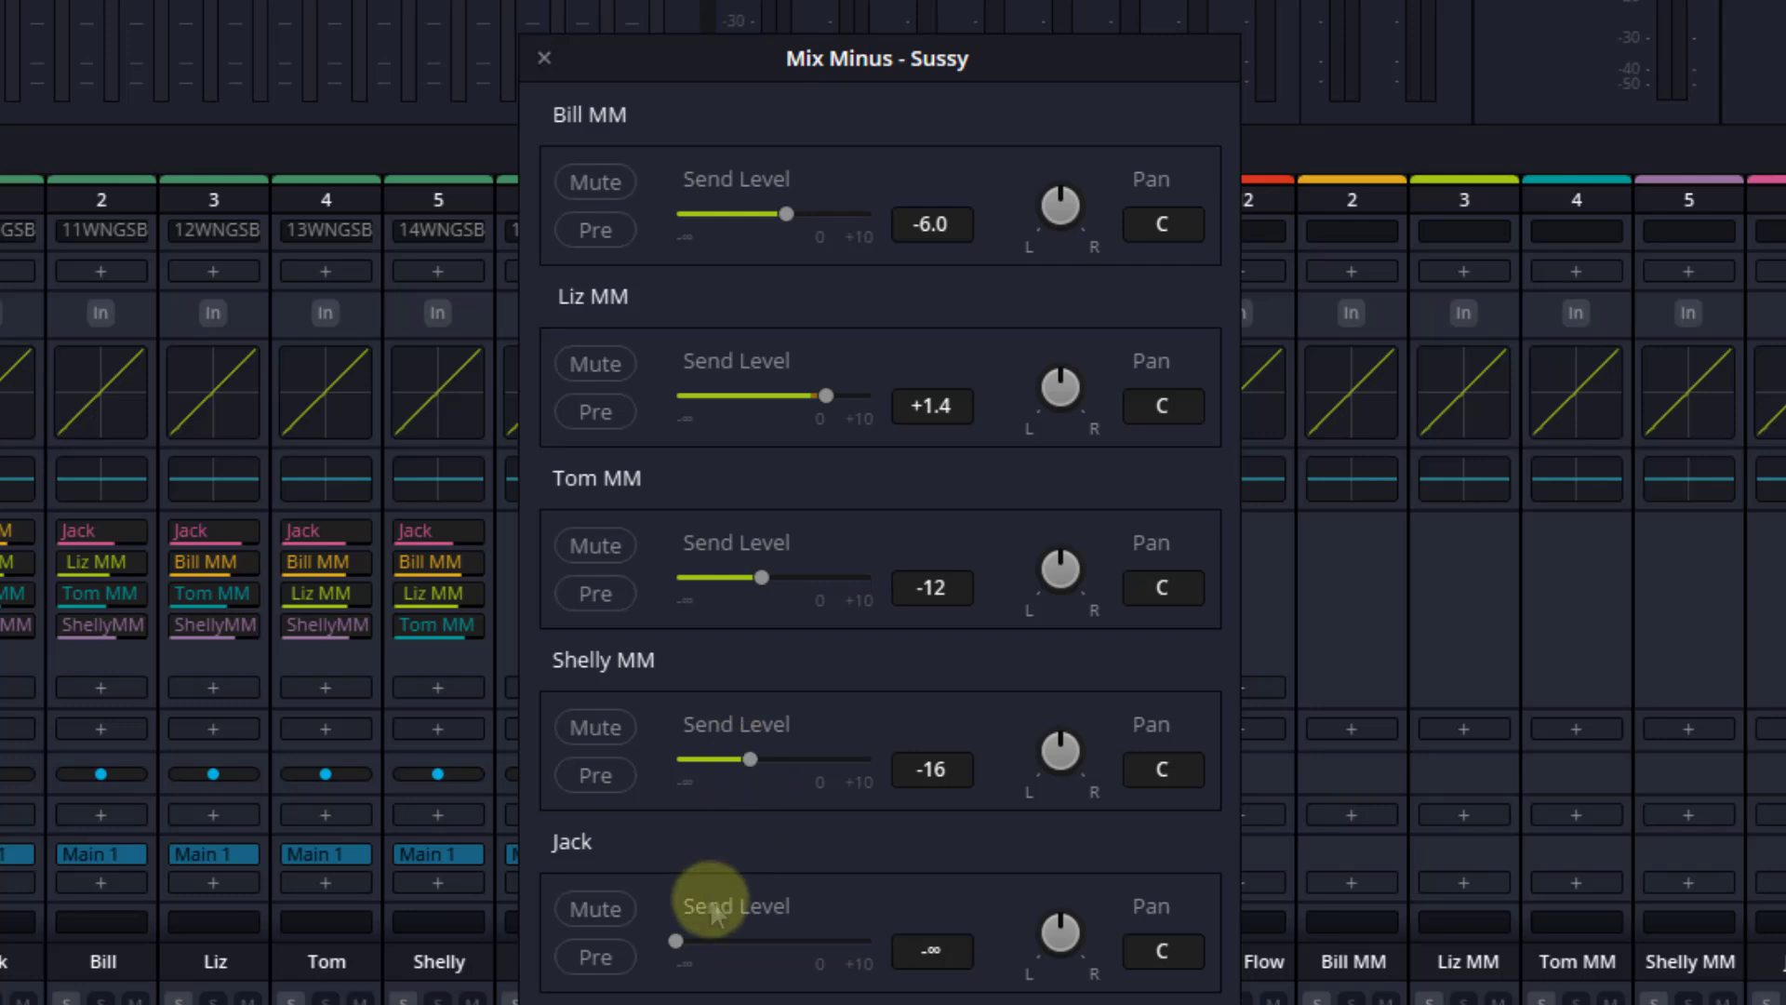
{"action": "left_click_drag", "start_coordinate": [677, 943], "coordinate": [768, 942]}
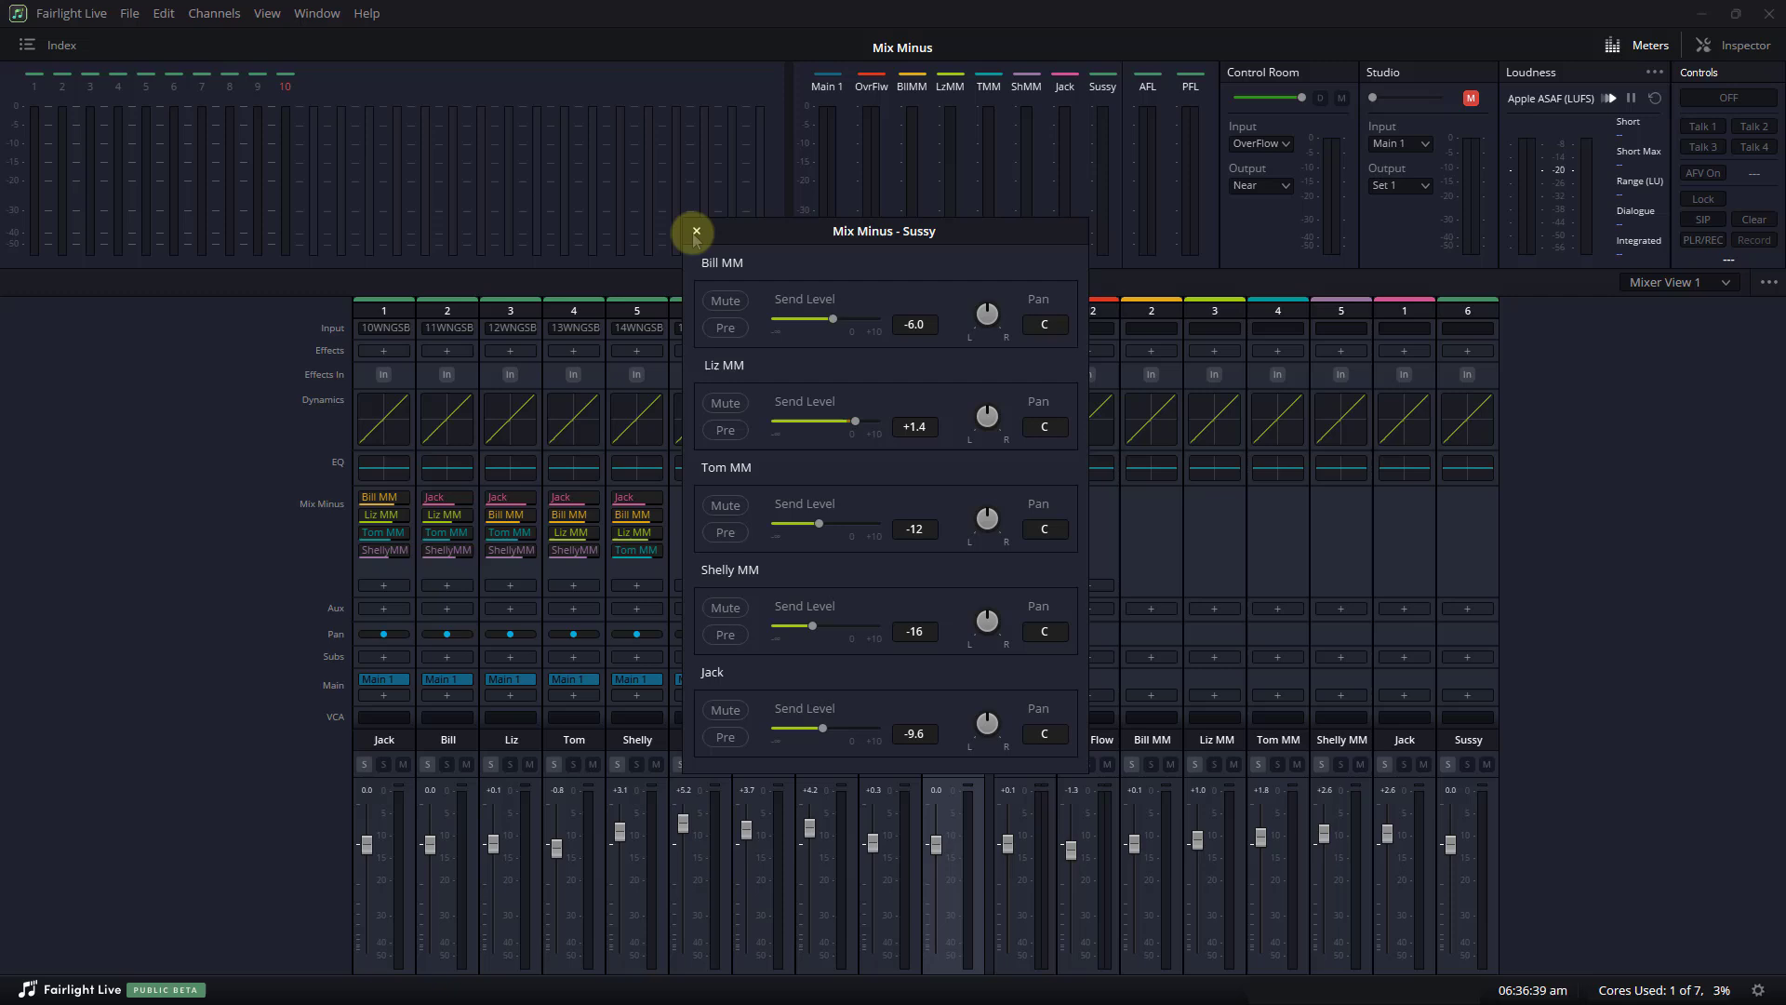
{"action": "left_click", "coordinate": [696, 230]}
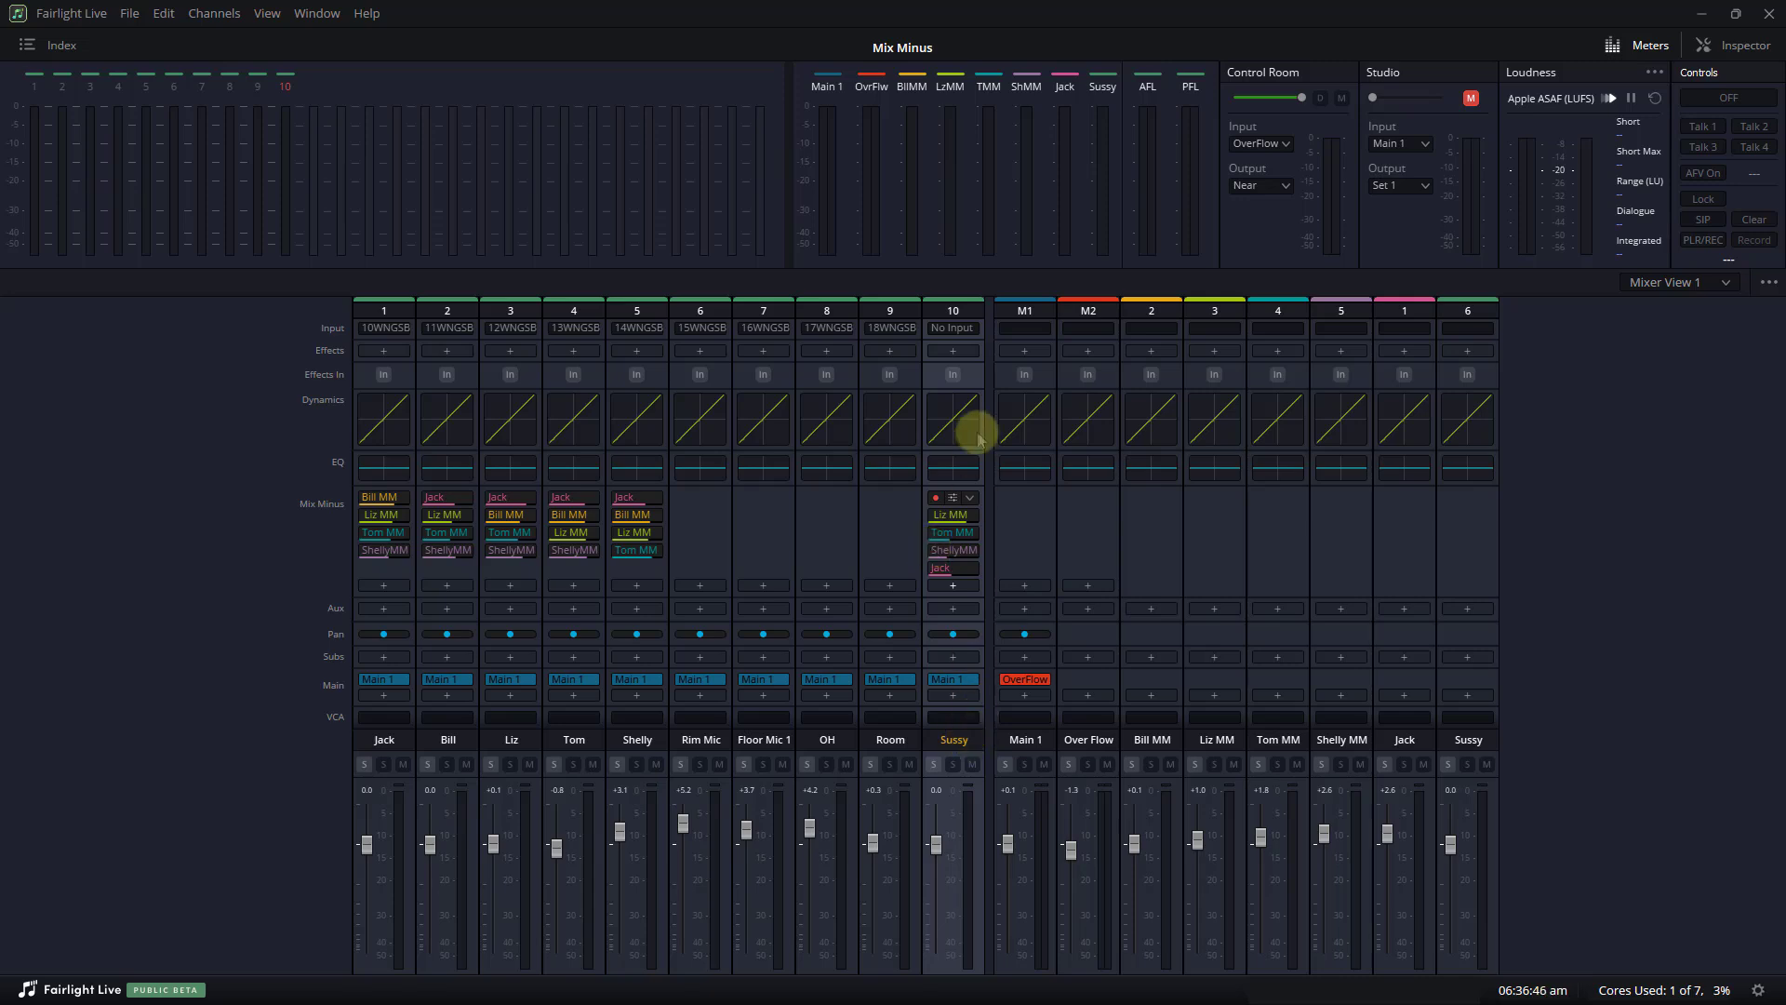
Assign input 21 of the WING-USB ASIO Driver to channel 10
{"action": "left_click", "coordinate": [962, 333]}
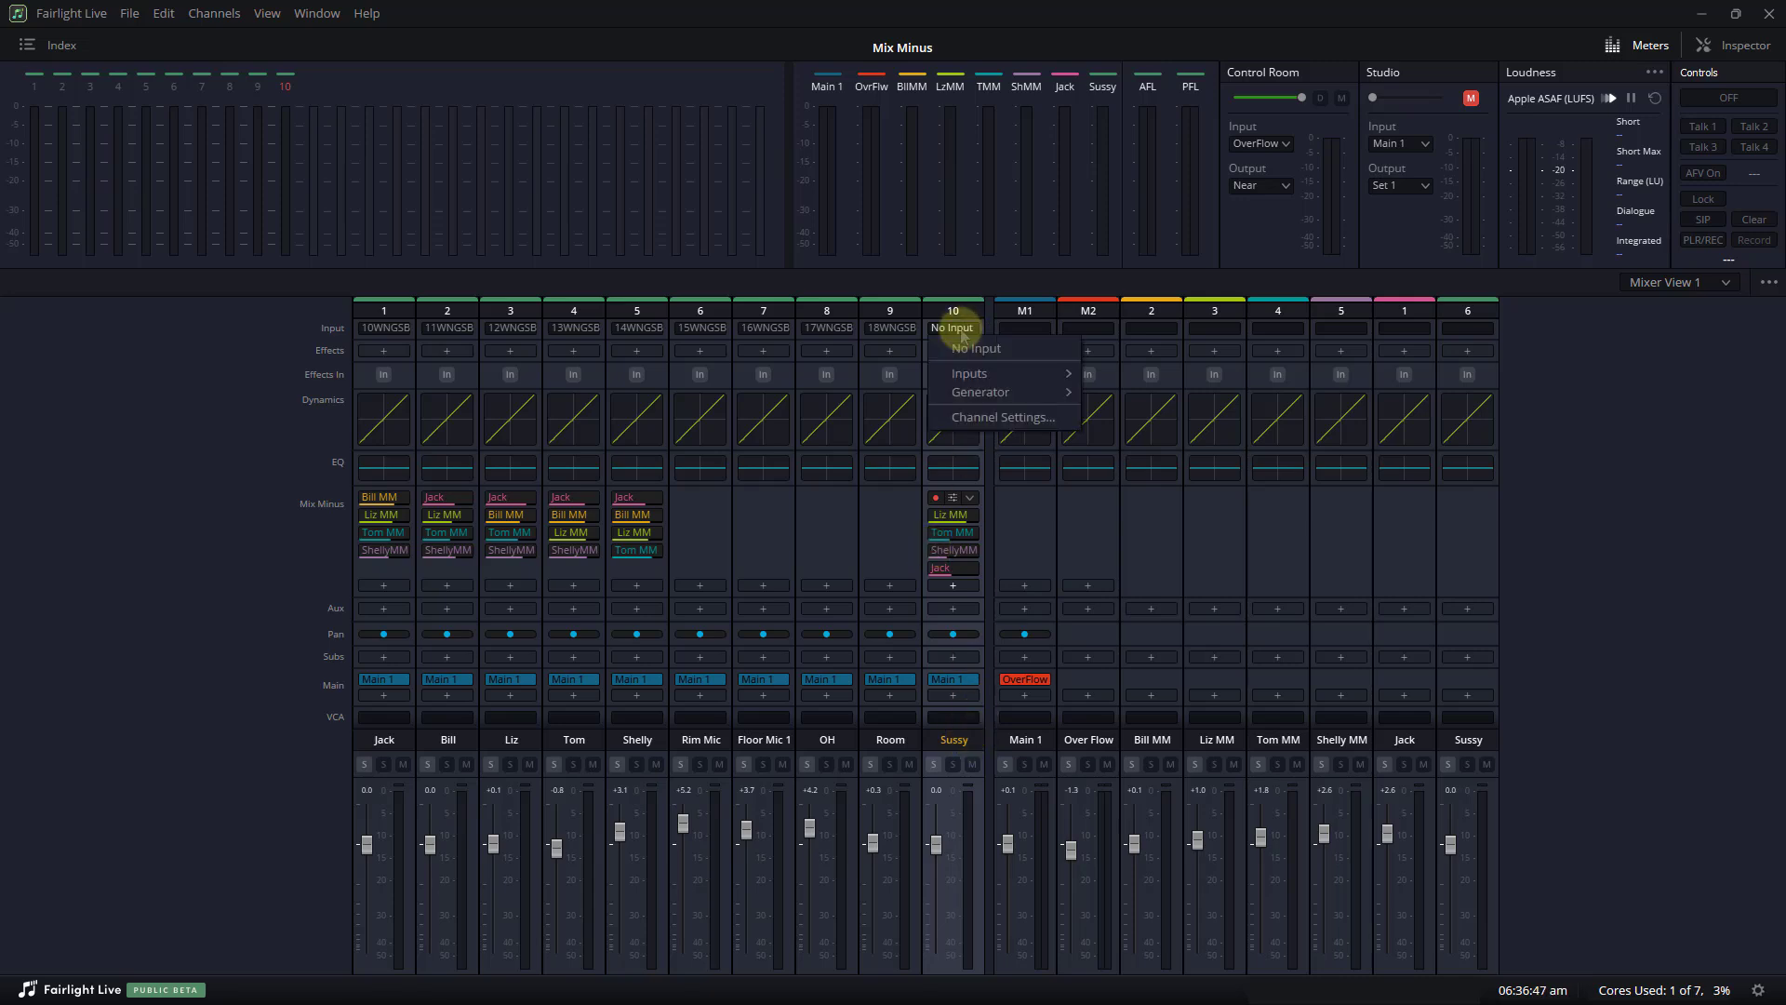
{"action": "mouse_move", "coordinate": [965, 377]}
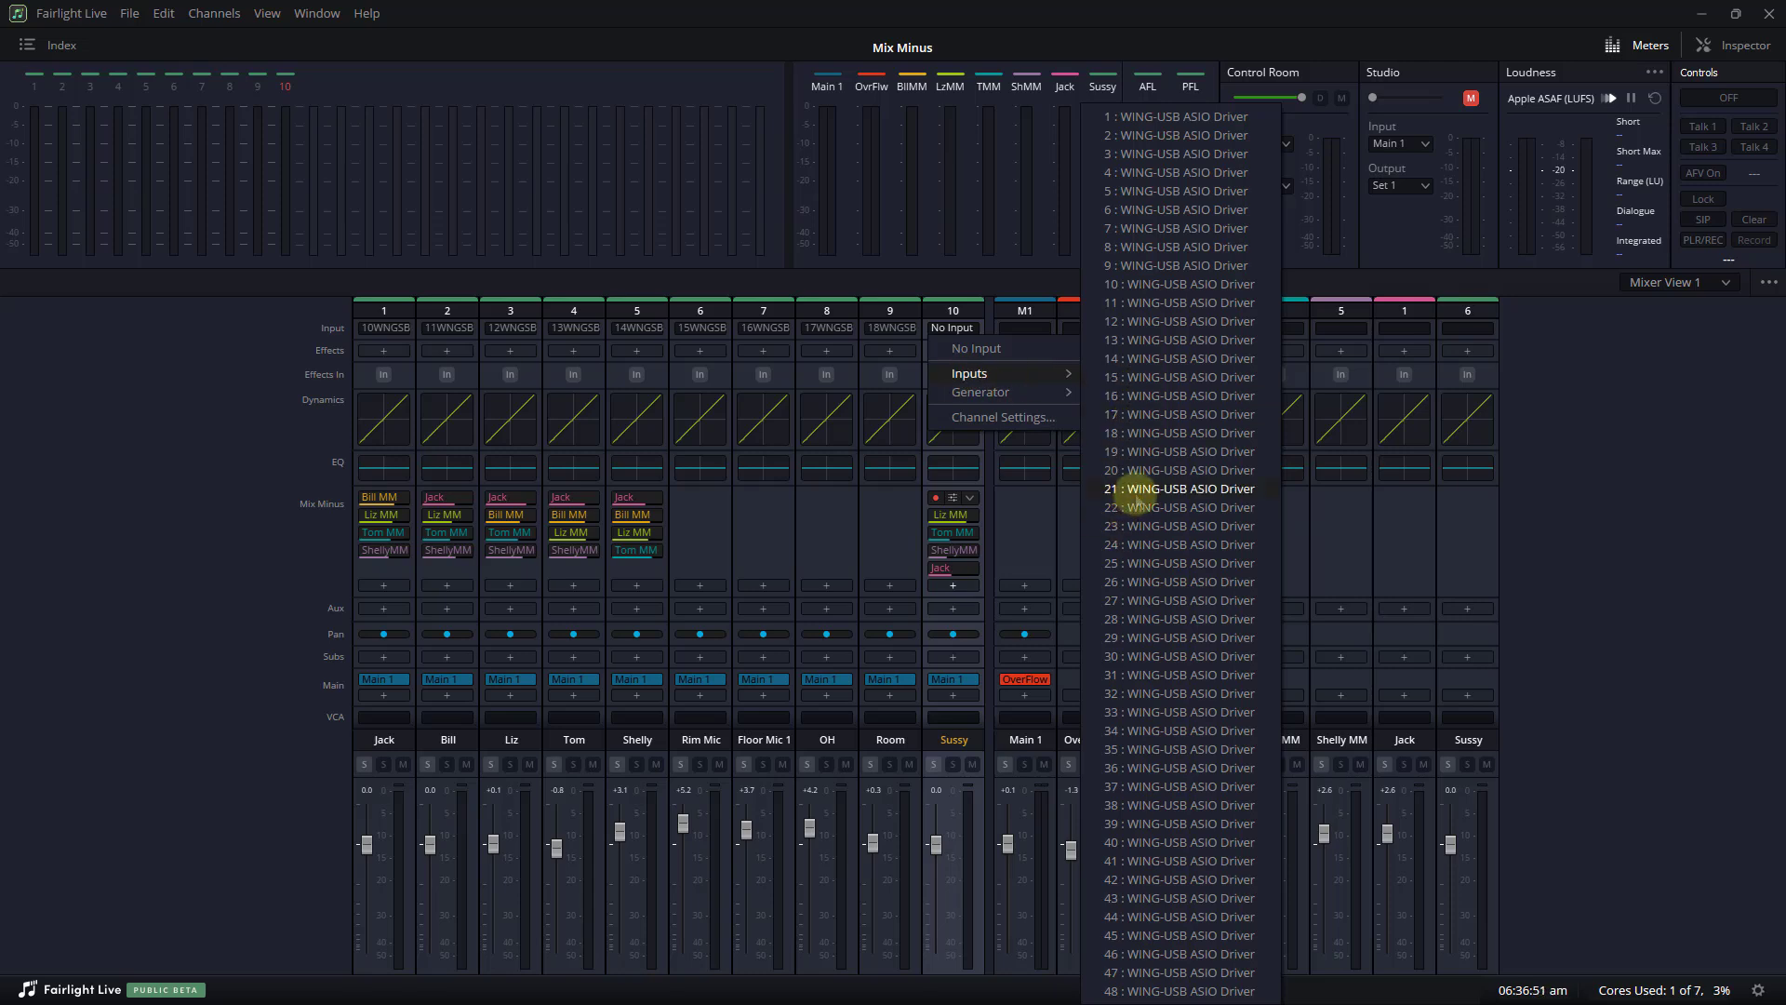
{"action": "left_click", "coordinate": [1134, 490]}
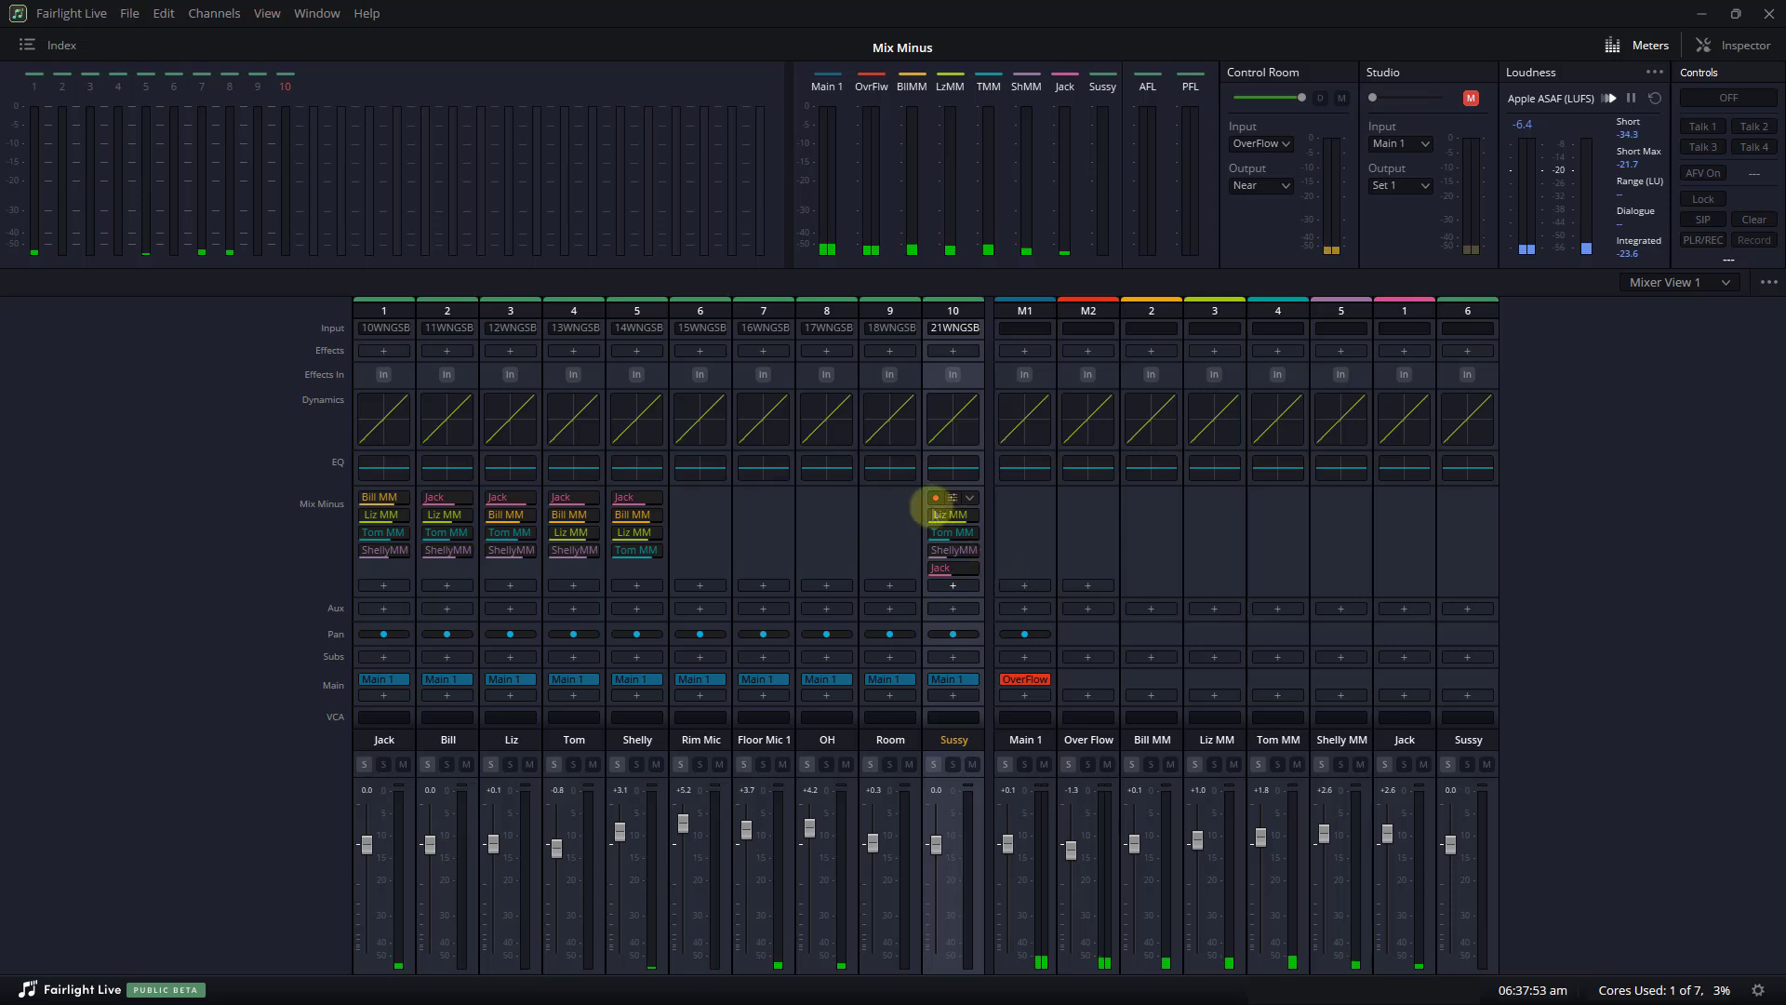
{"action": "left_click_drag", "start_coordinate": [943, 524], "coordinate": [947, 582]}
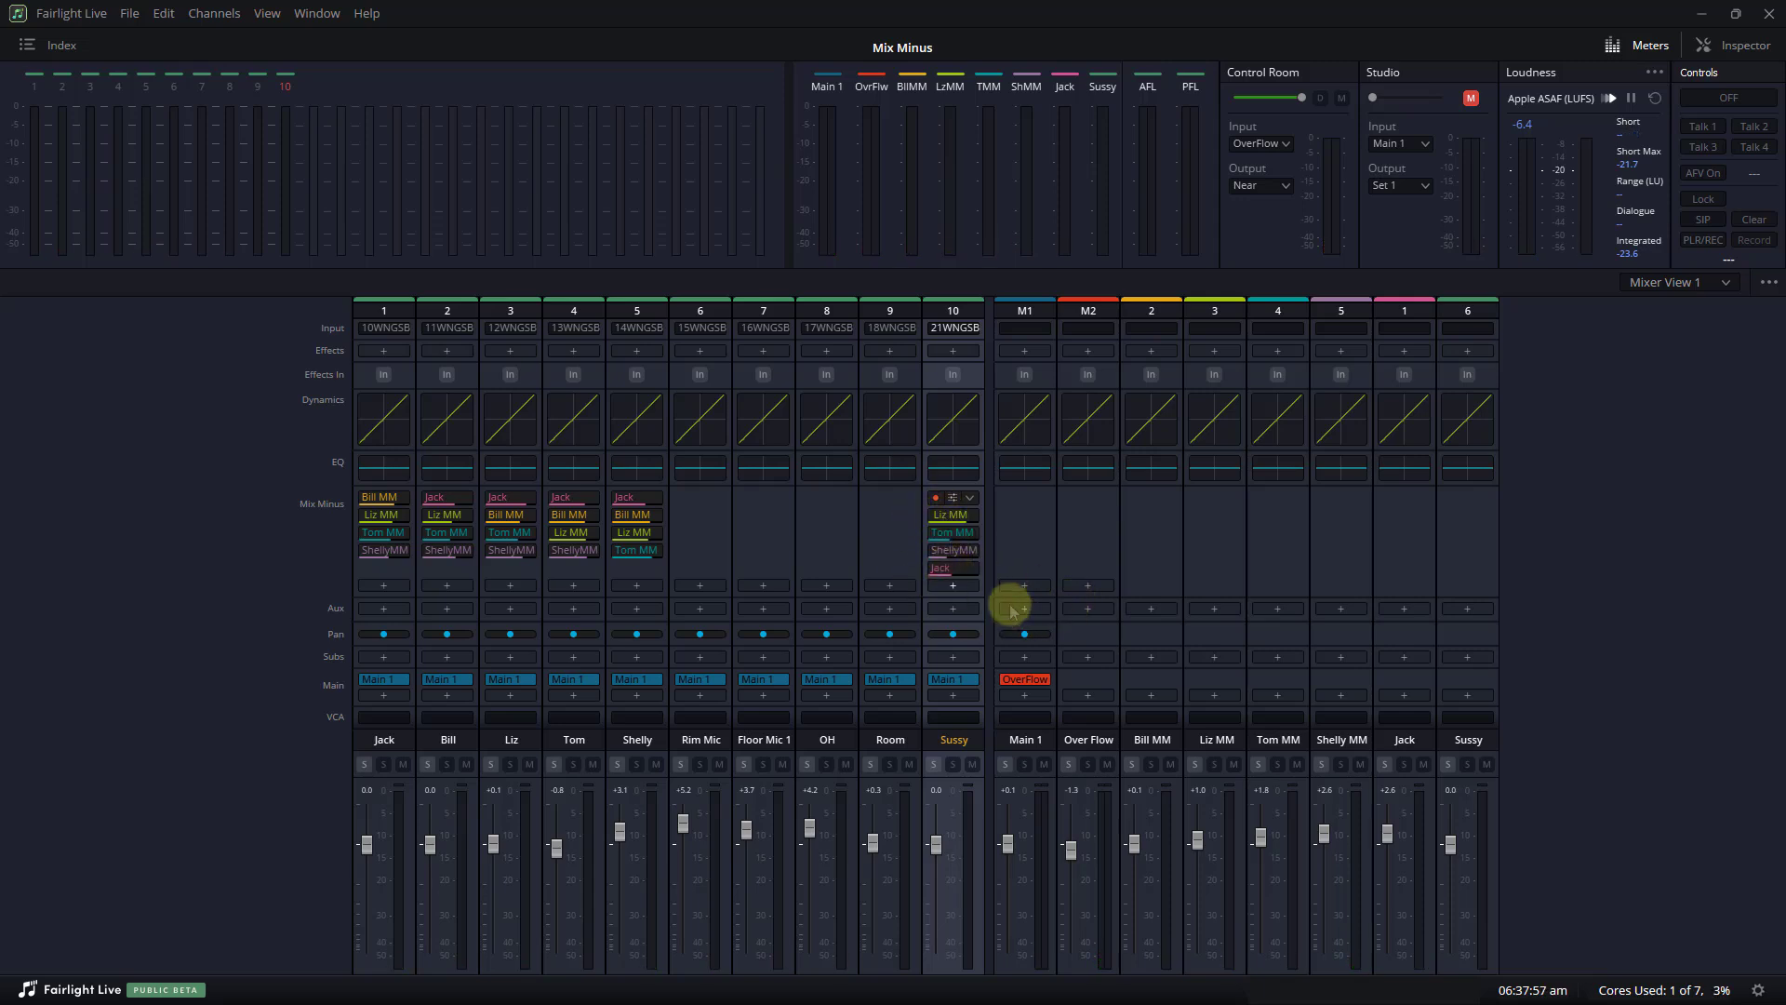
{"action": "left_click", "coordinate": [1465, 744]}
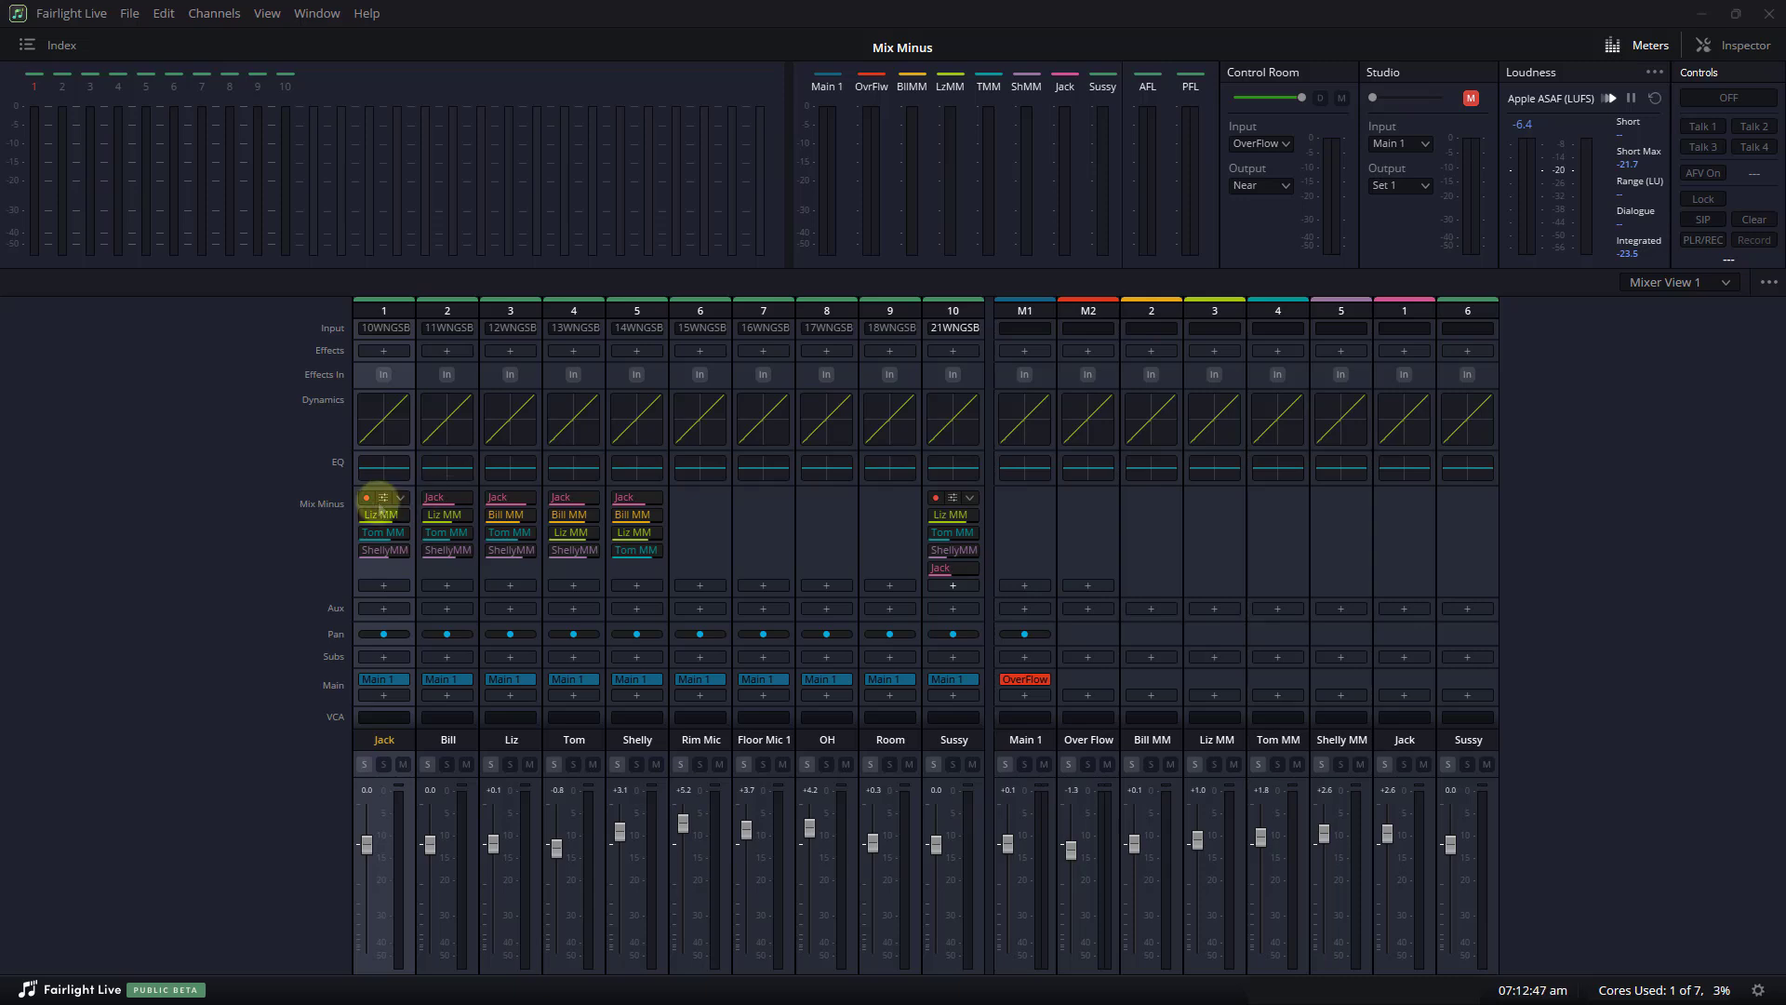
Check channel 1's Mix Minus send settings, close them and select channel 2
{"action": "left_click", "coordinate": [382, 498]}
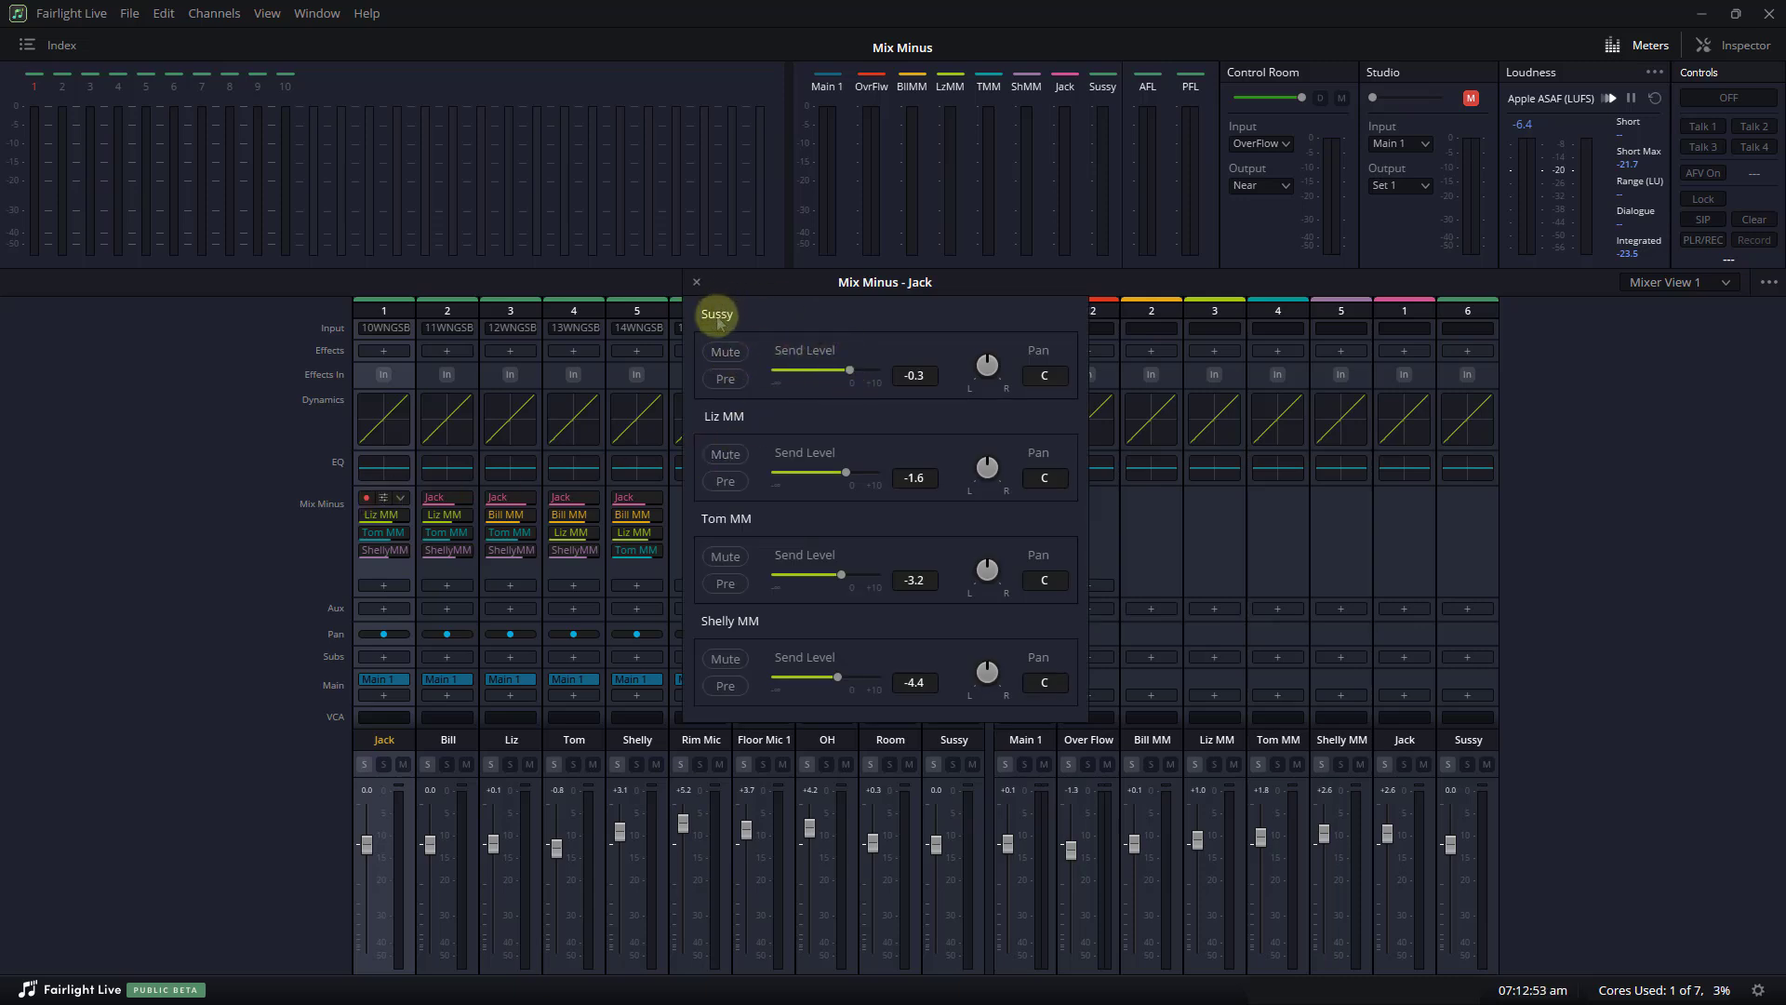
{"action": "left_click", "coordinate": [696, 282]}
{"action": "left_click", "coordinate": [442, 493]}
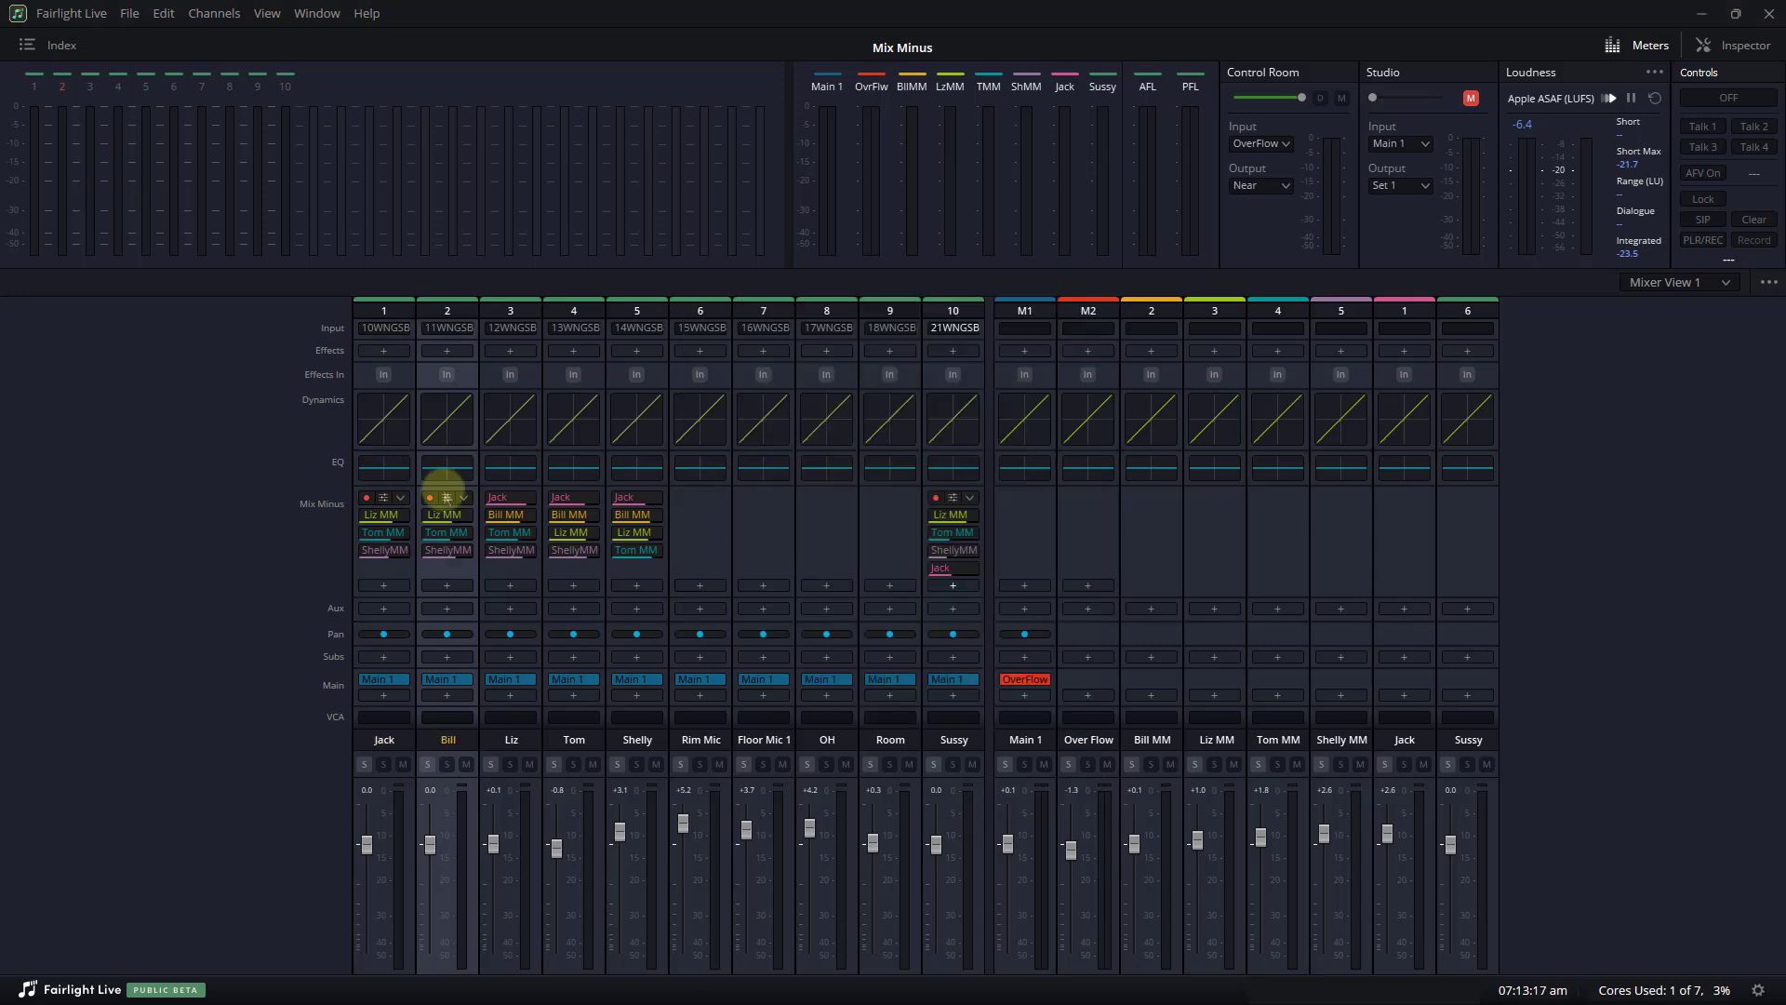
Assign channels 2, 3, 4 and 5 to the added participant's Mix Minus bus 6
{"action": "left_click", "coordinate": [447, 586]}
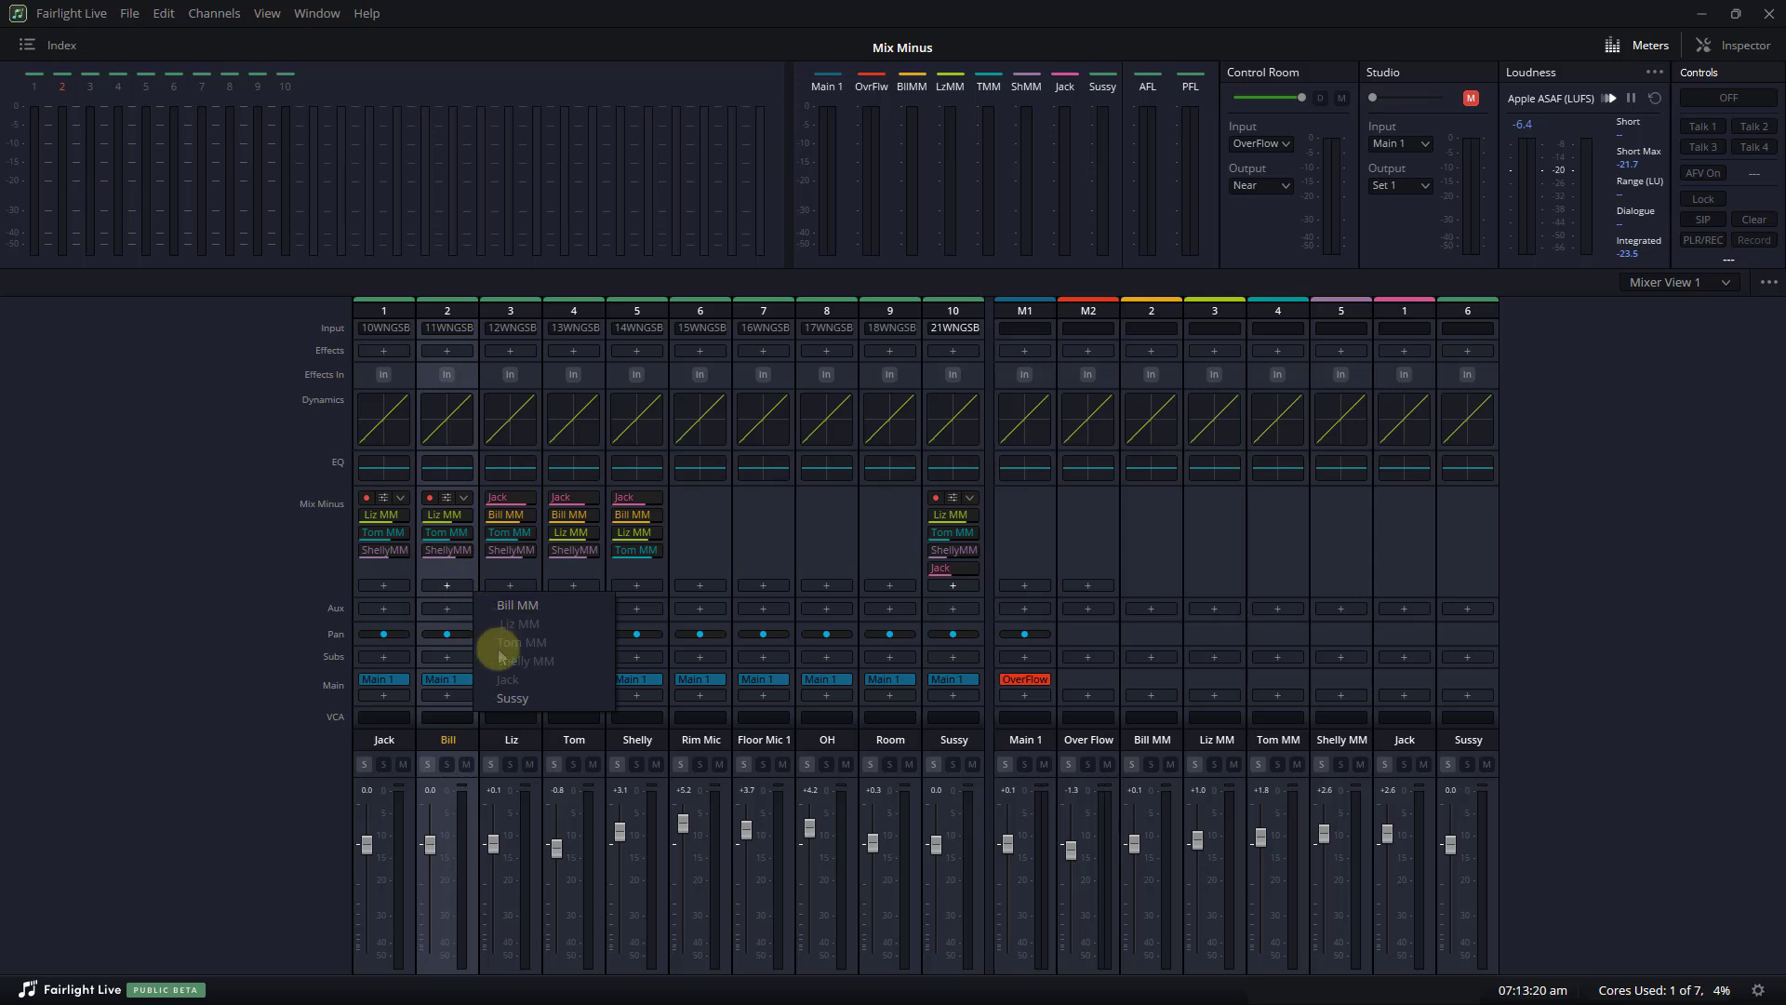
{"action": "left_click", "coordinate": [504, 699]}
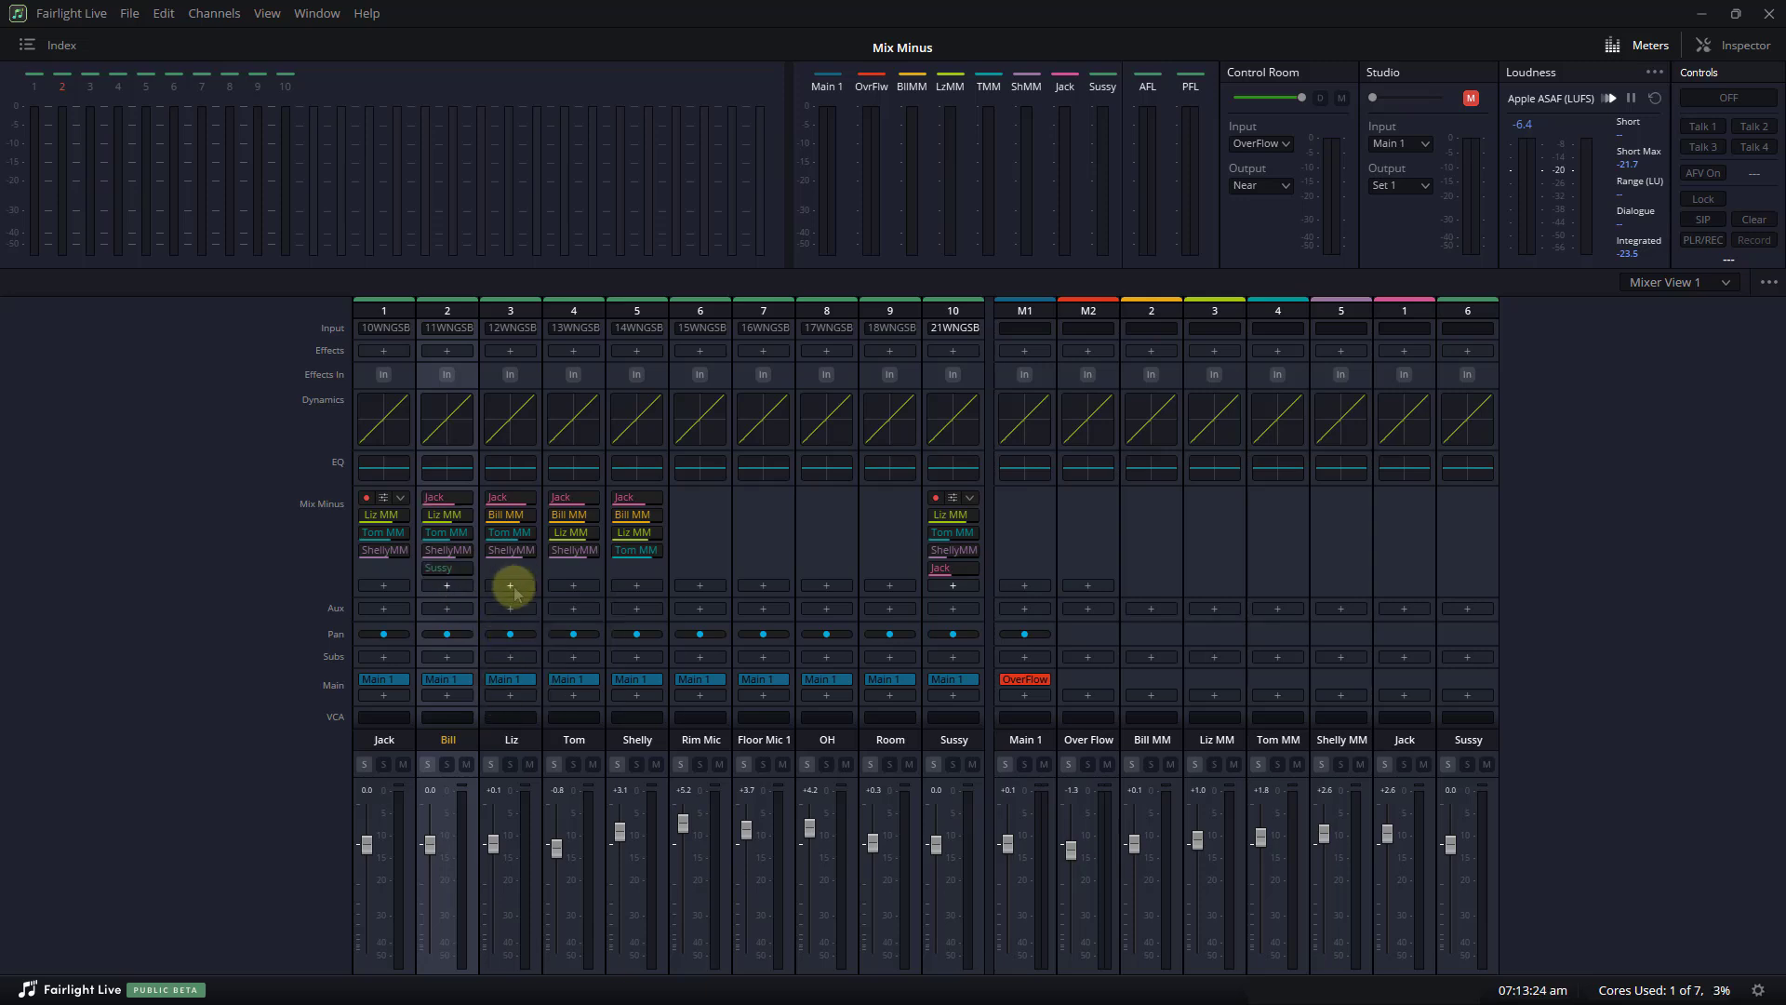
{"action": "left_click", "coordinate": [509, 586]}
{"action": "left_click", "coordinate": [567, 699]}
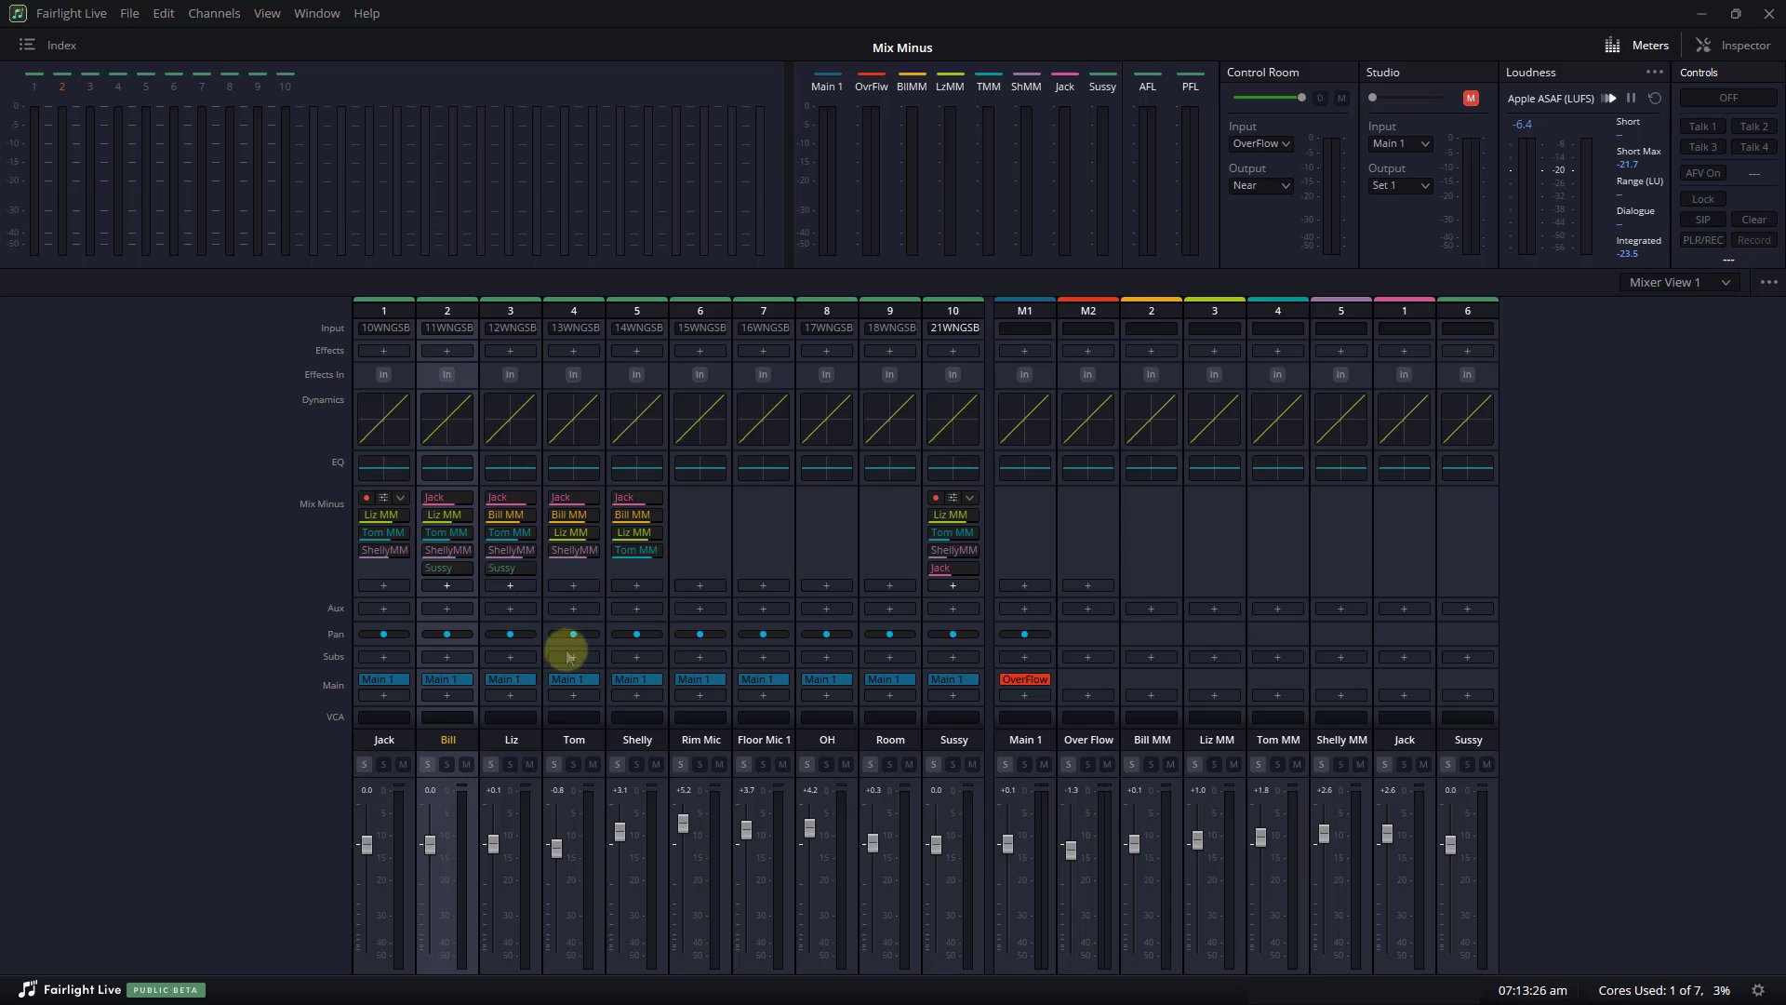
{"action": "left_click", "coordinate": [574, 587]}
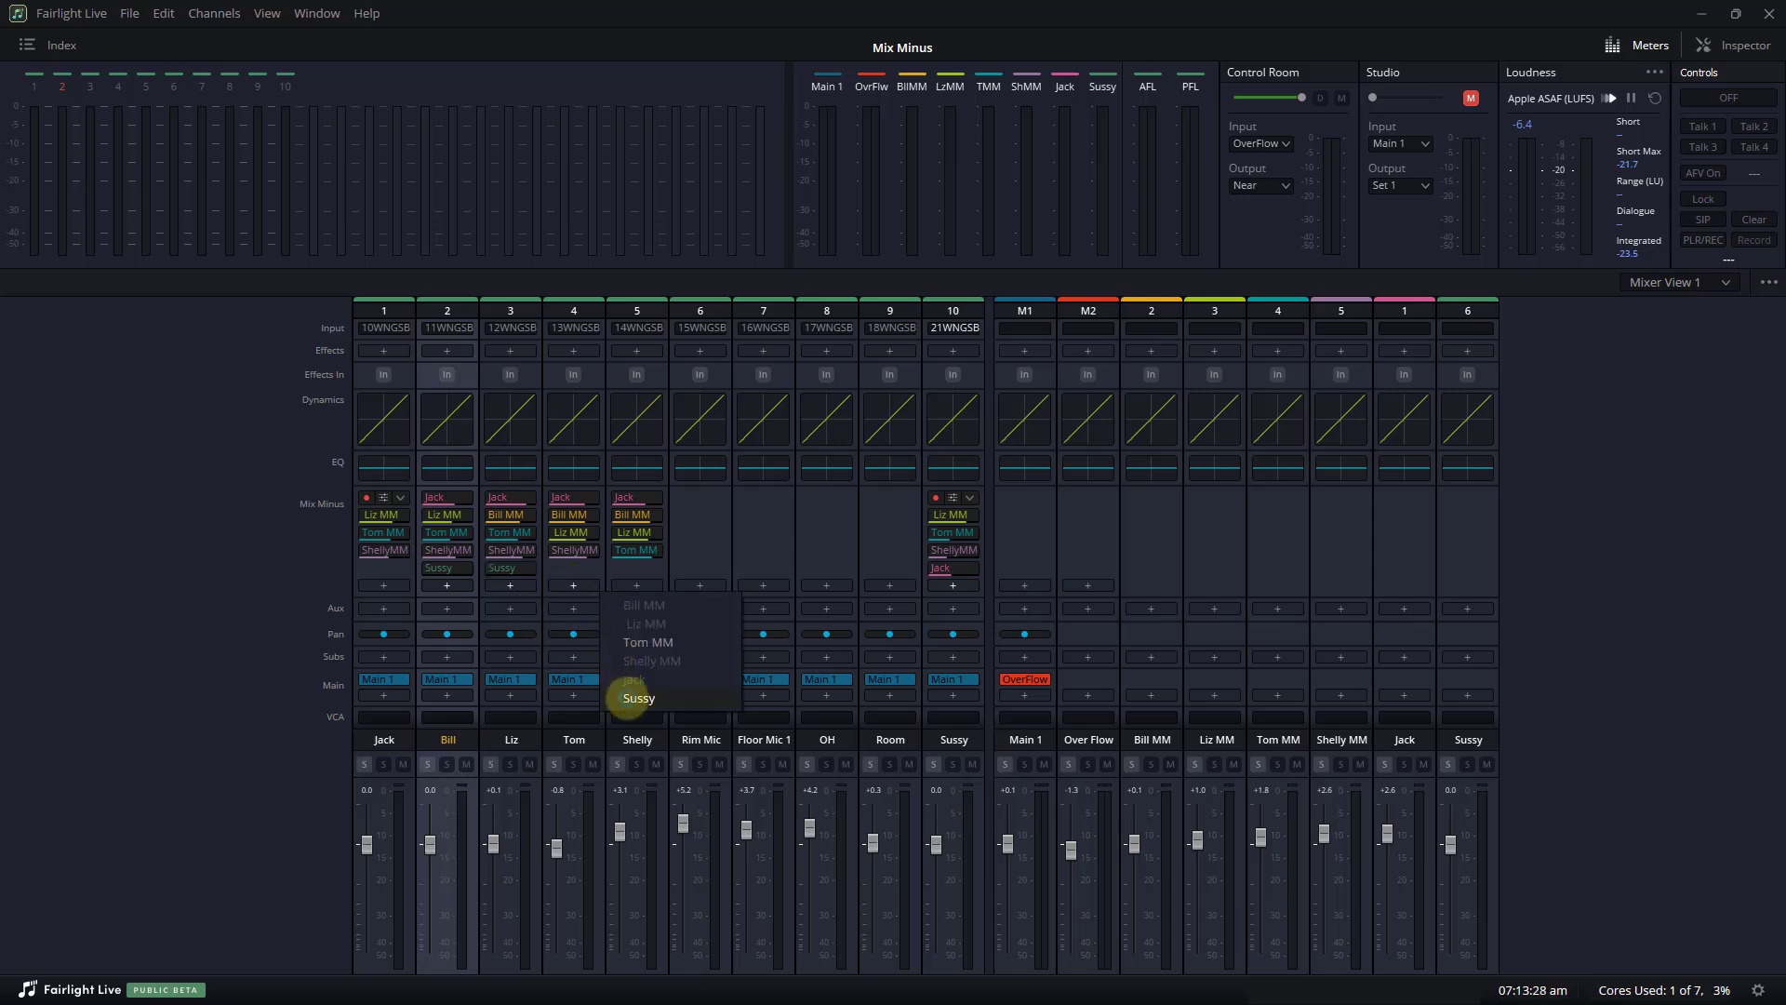
{"action": "left_click", "coordinate": [628, 699]}
{"action": "left_click", "coordinate": [635, 586]}
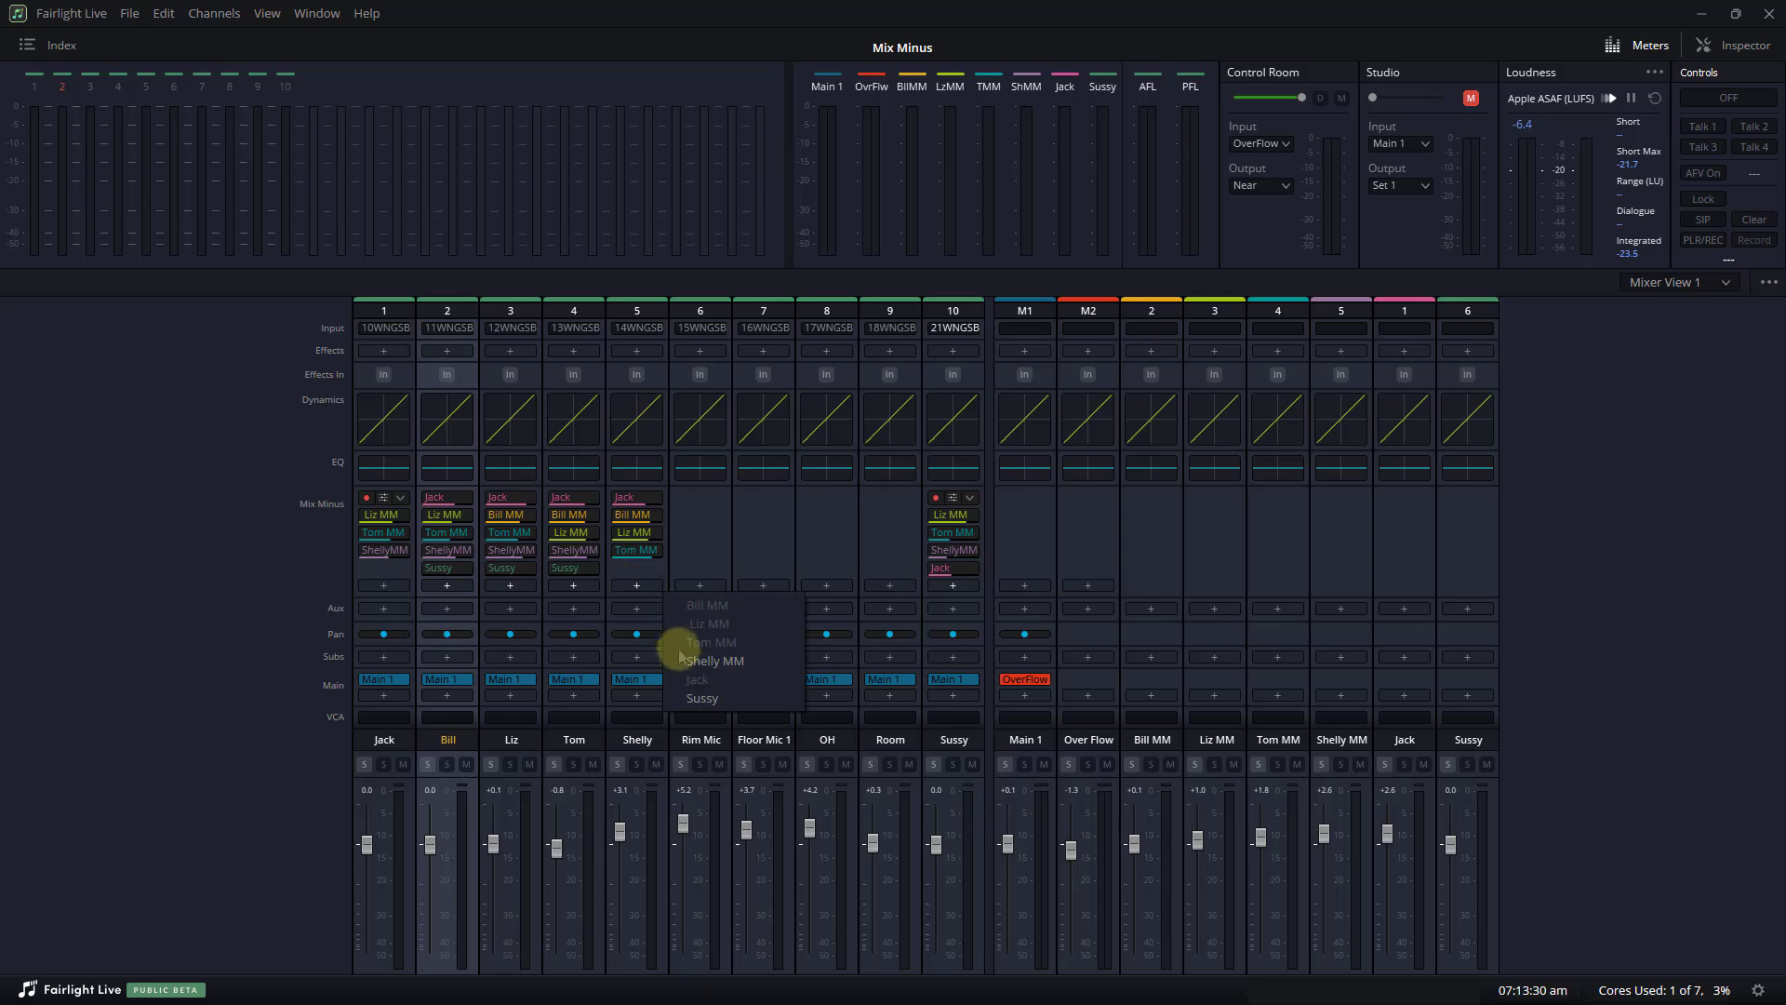
{"action": "left_click", "coordinate": [691, 699]}
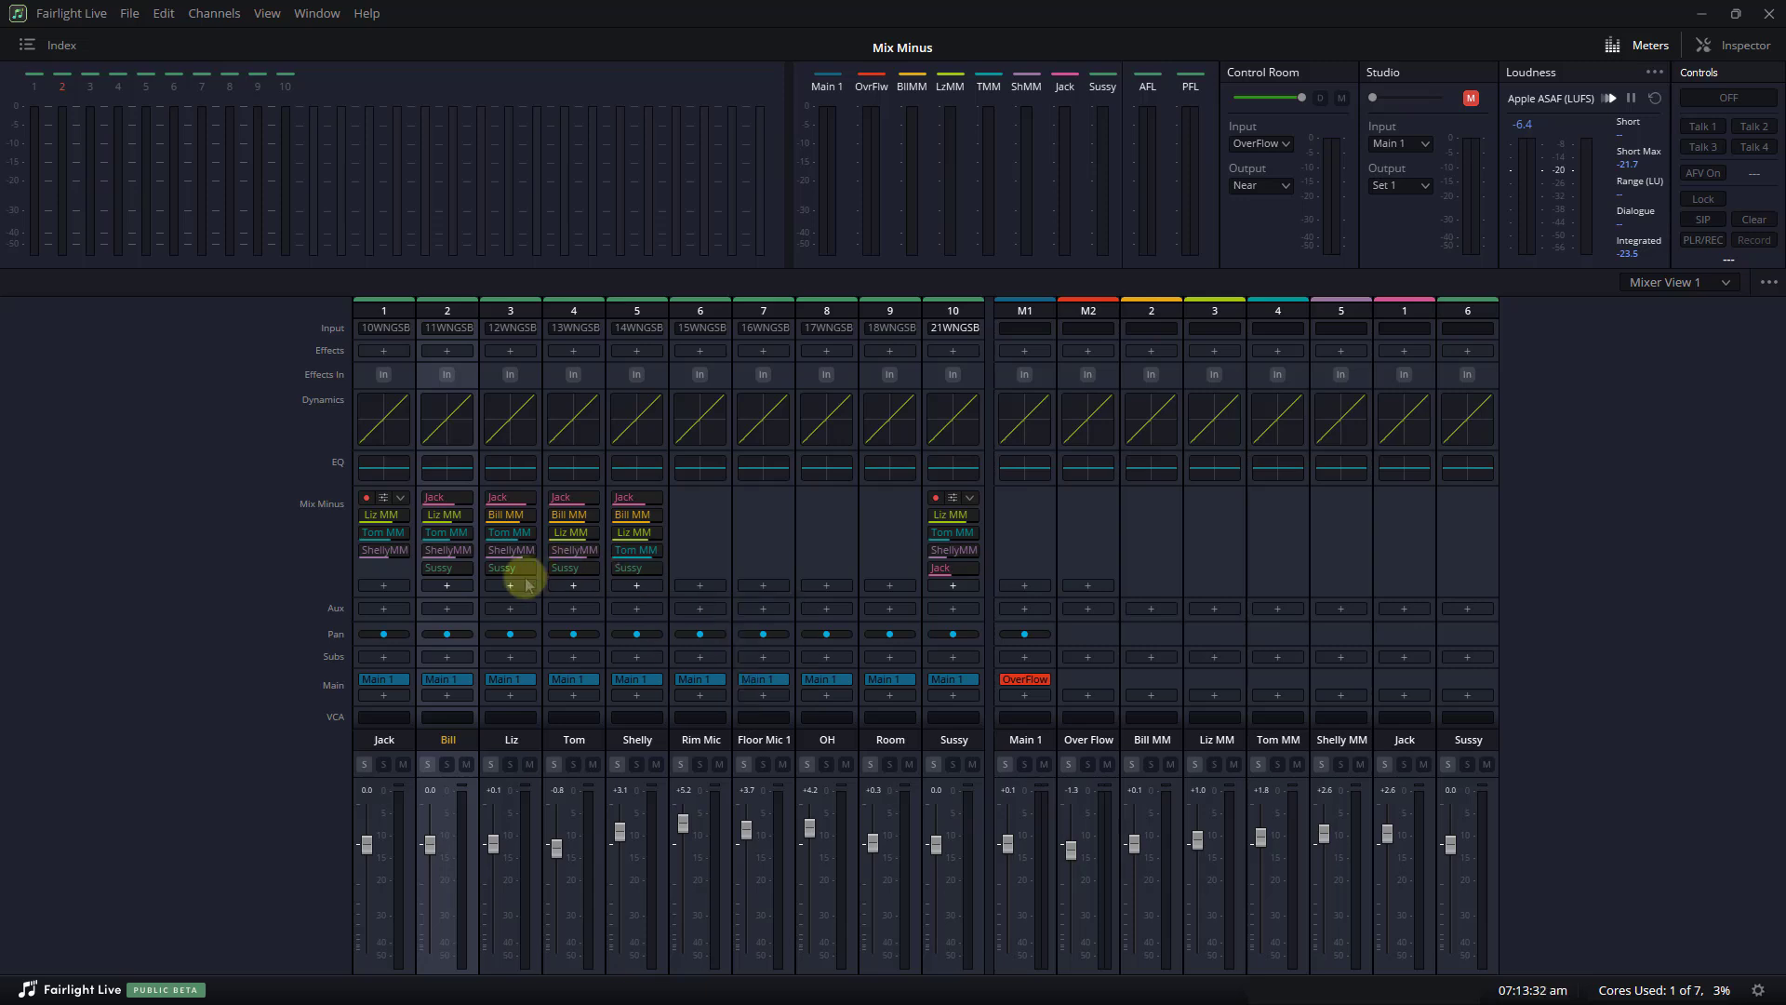
Set the send level to Mix Minus bus 6 to -6.3 on channel 2 and 0.0 on channel 3
{"action": "left_click", "coordinate": [448, 500]}
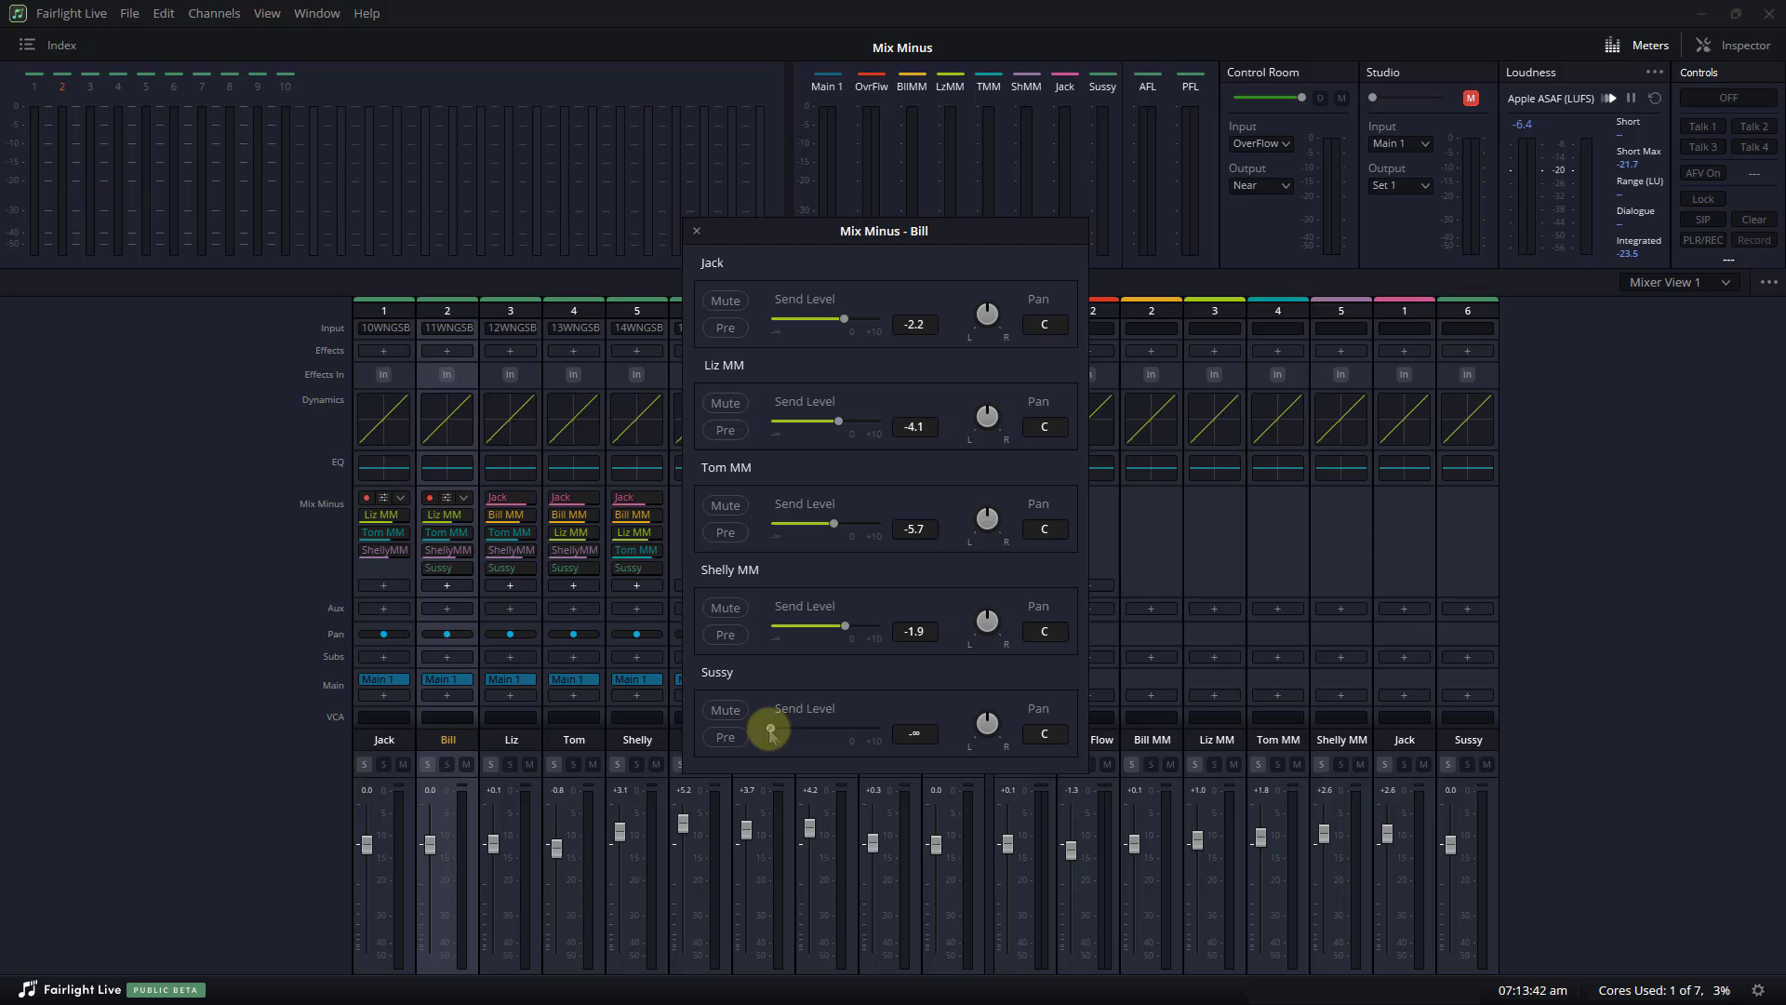
{"action": "left_click_drag", "start_coordinate": [770, 730], "coordinate": [842, 735]}
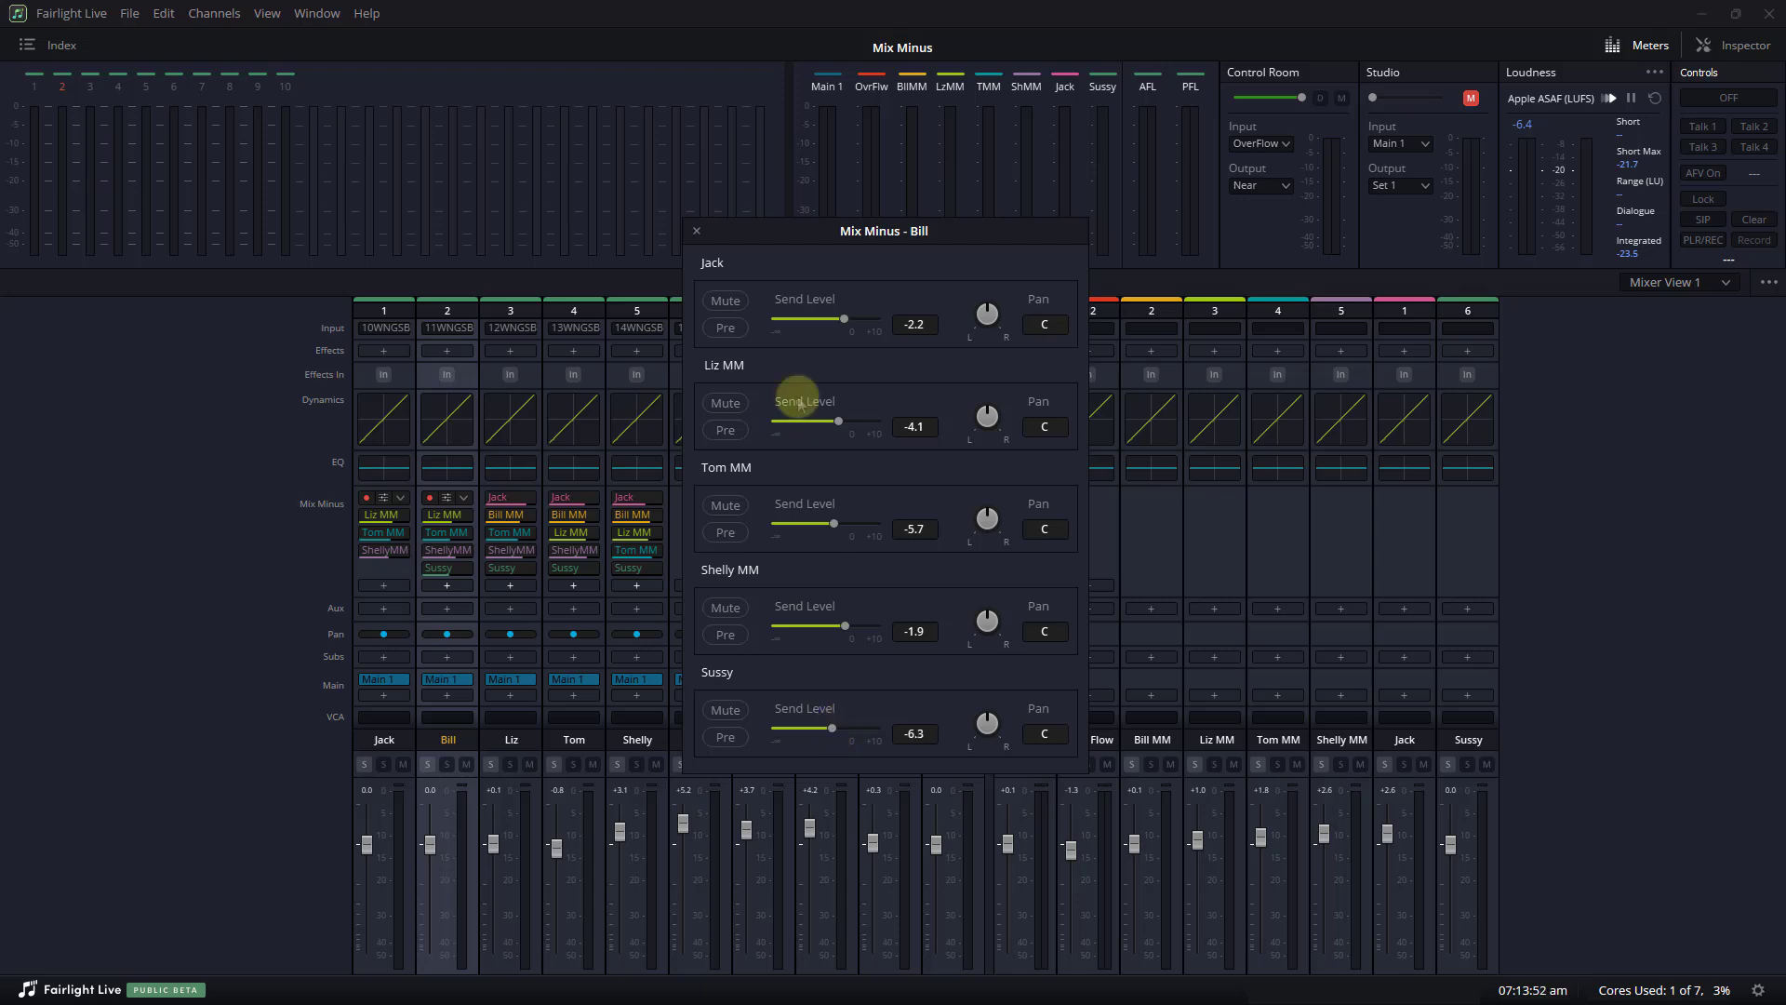
{"action": "left_click", "coordinate": [696, 231]}
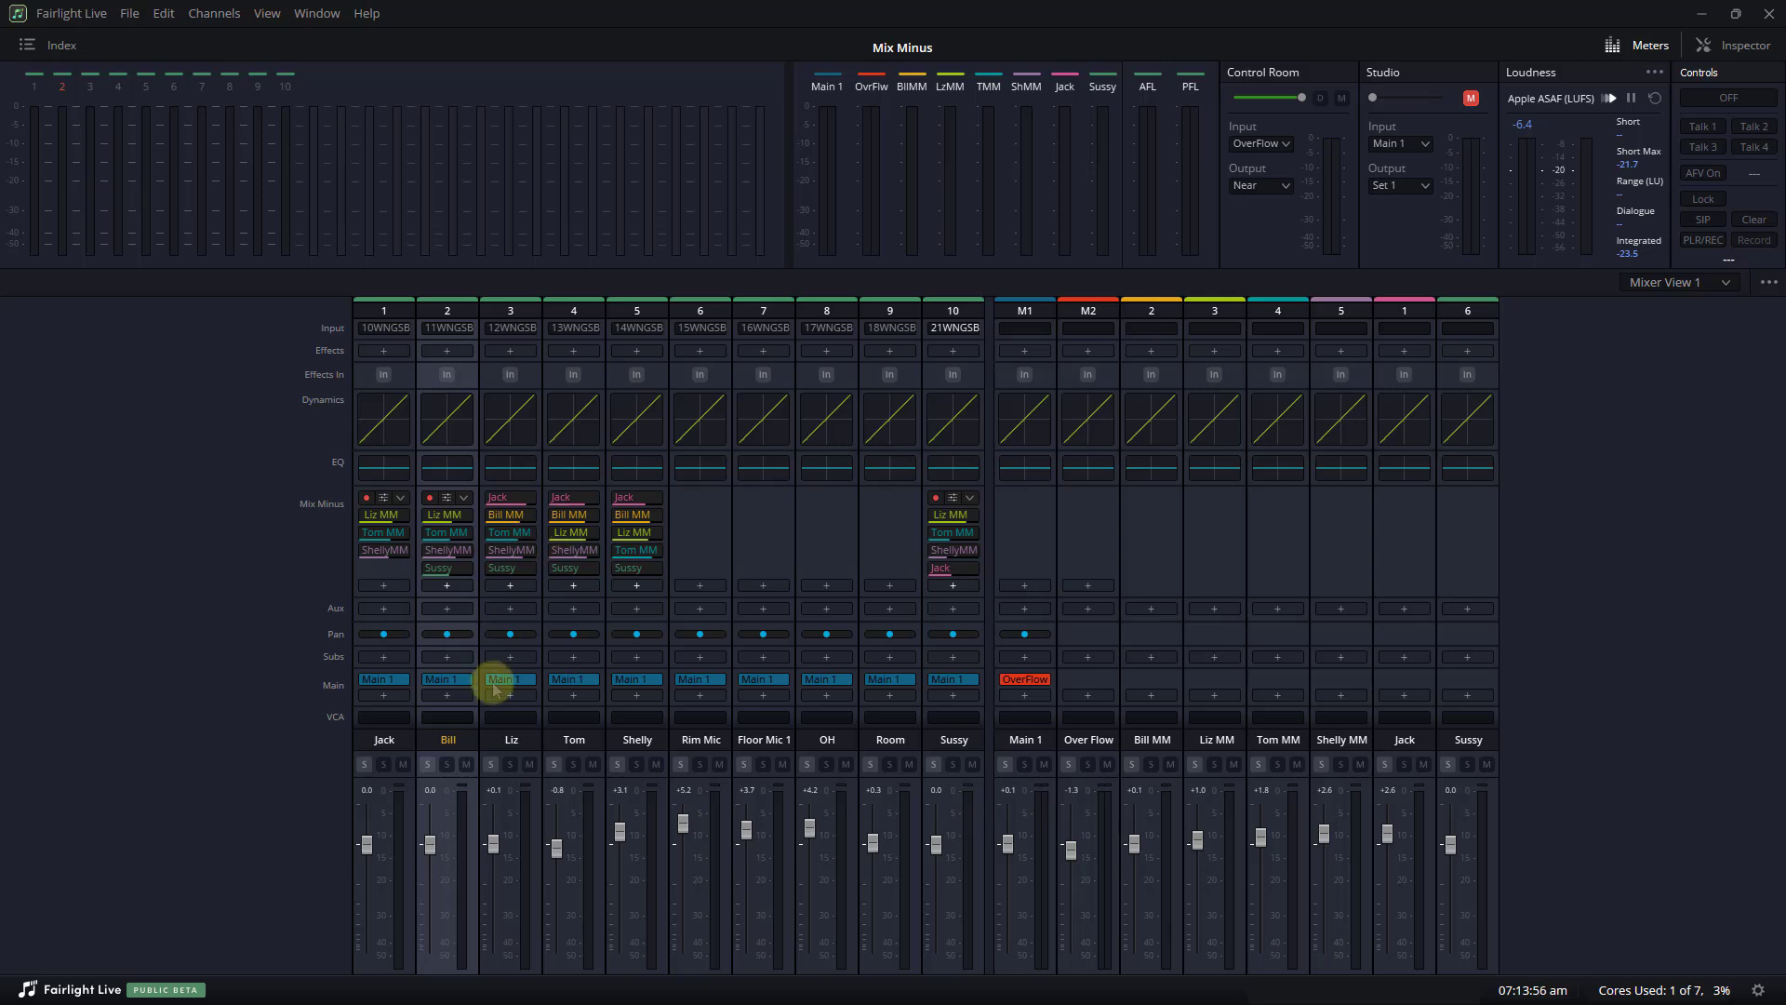
{"action": "left_click", "coordinate": [513, 497]}
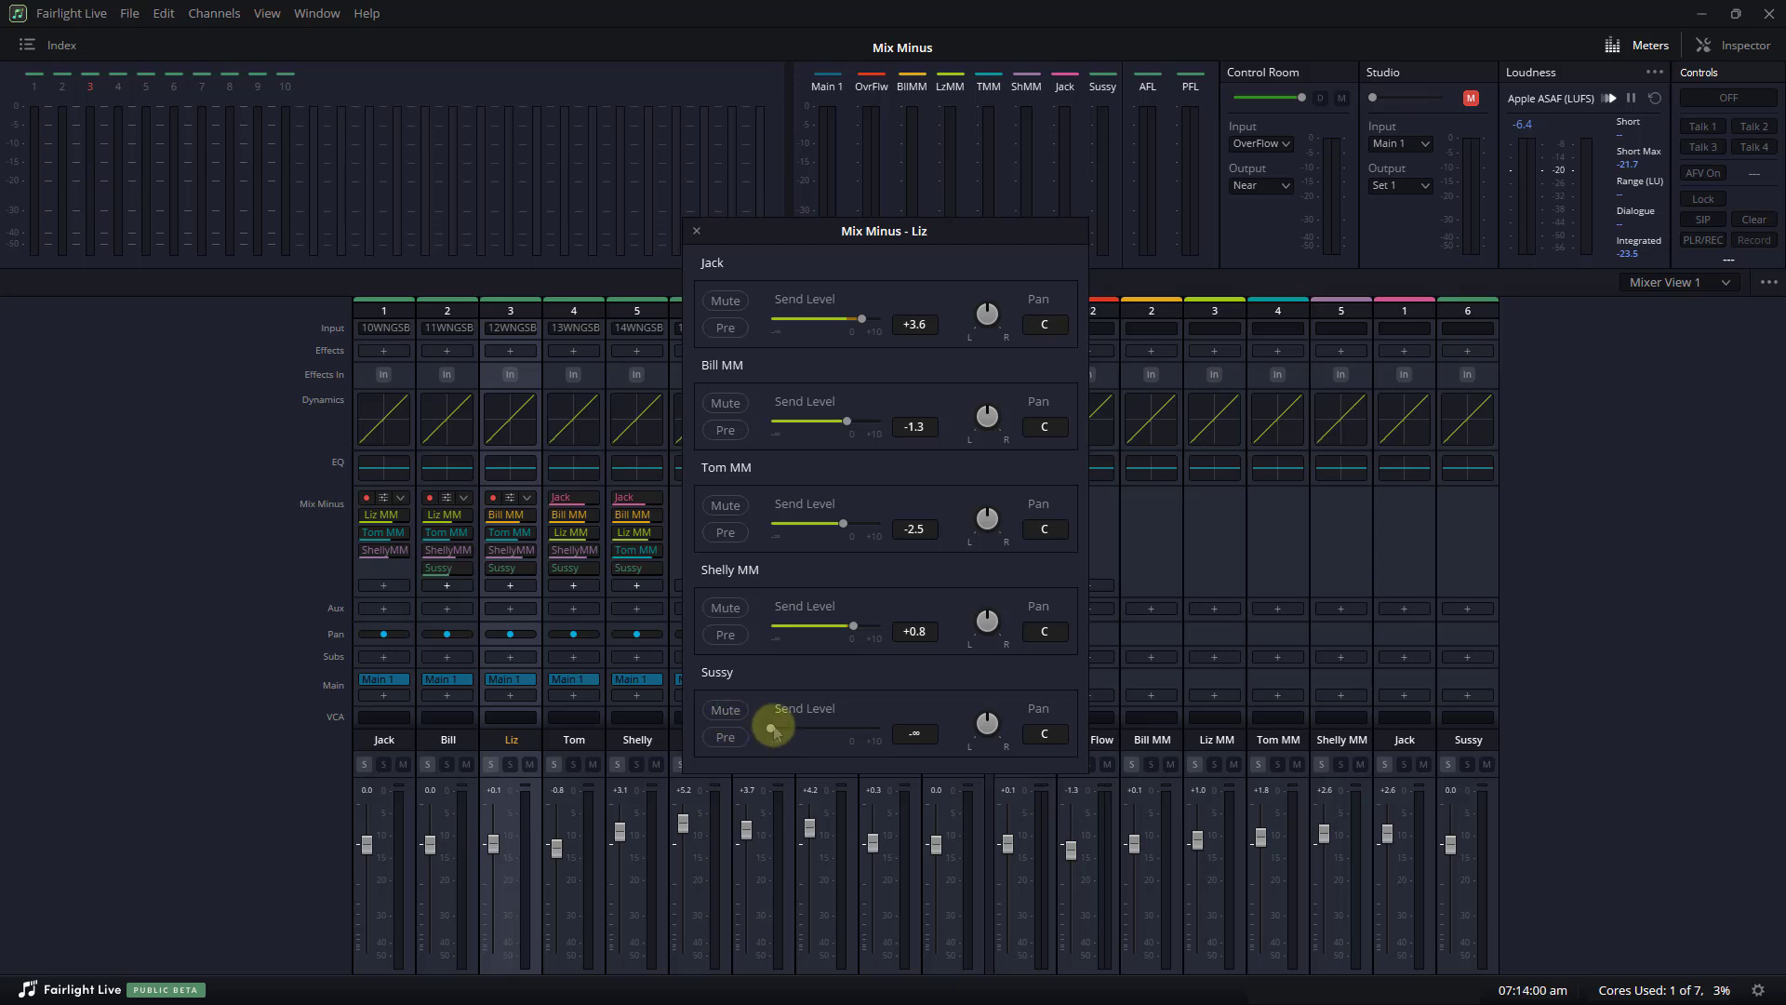
{"action": "left_click_drag", "start_coordinate": [770, 730], "coordinate": [855, 739]}
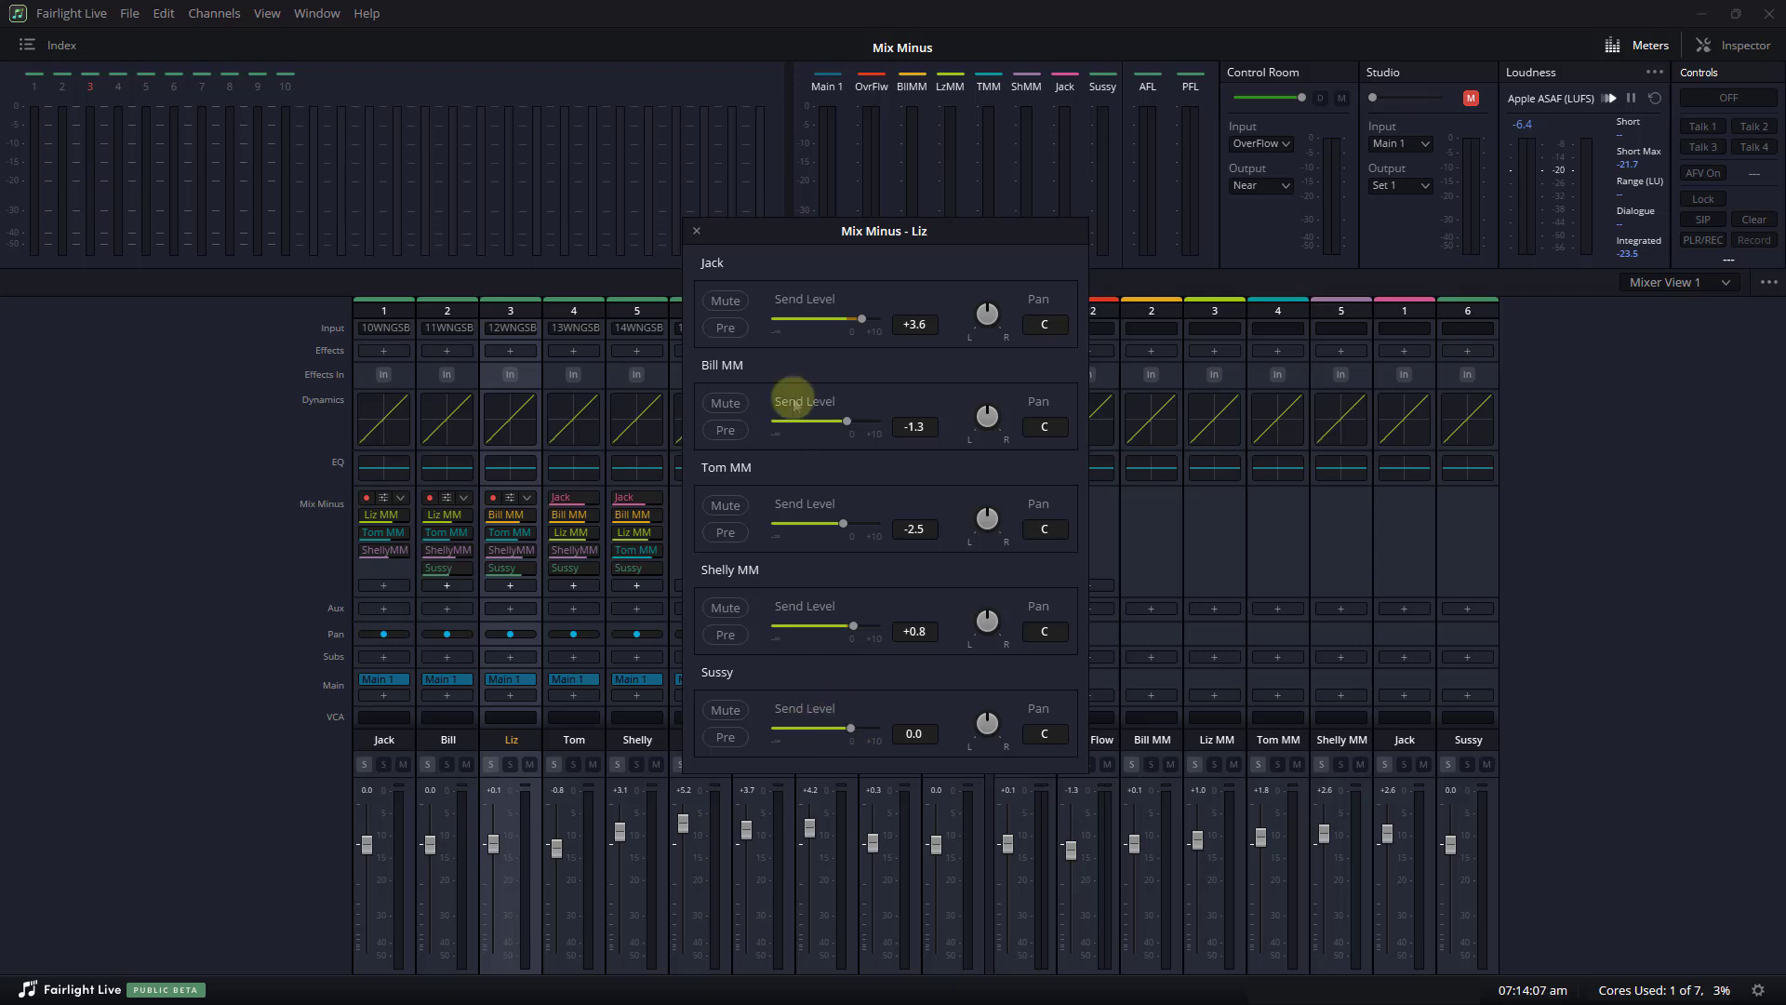
{"action": "left_click", "coordinate": [696, 231]}
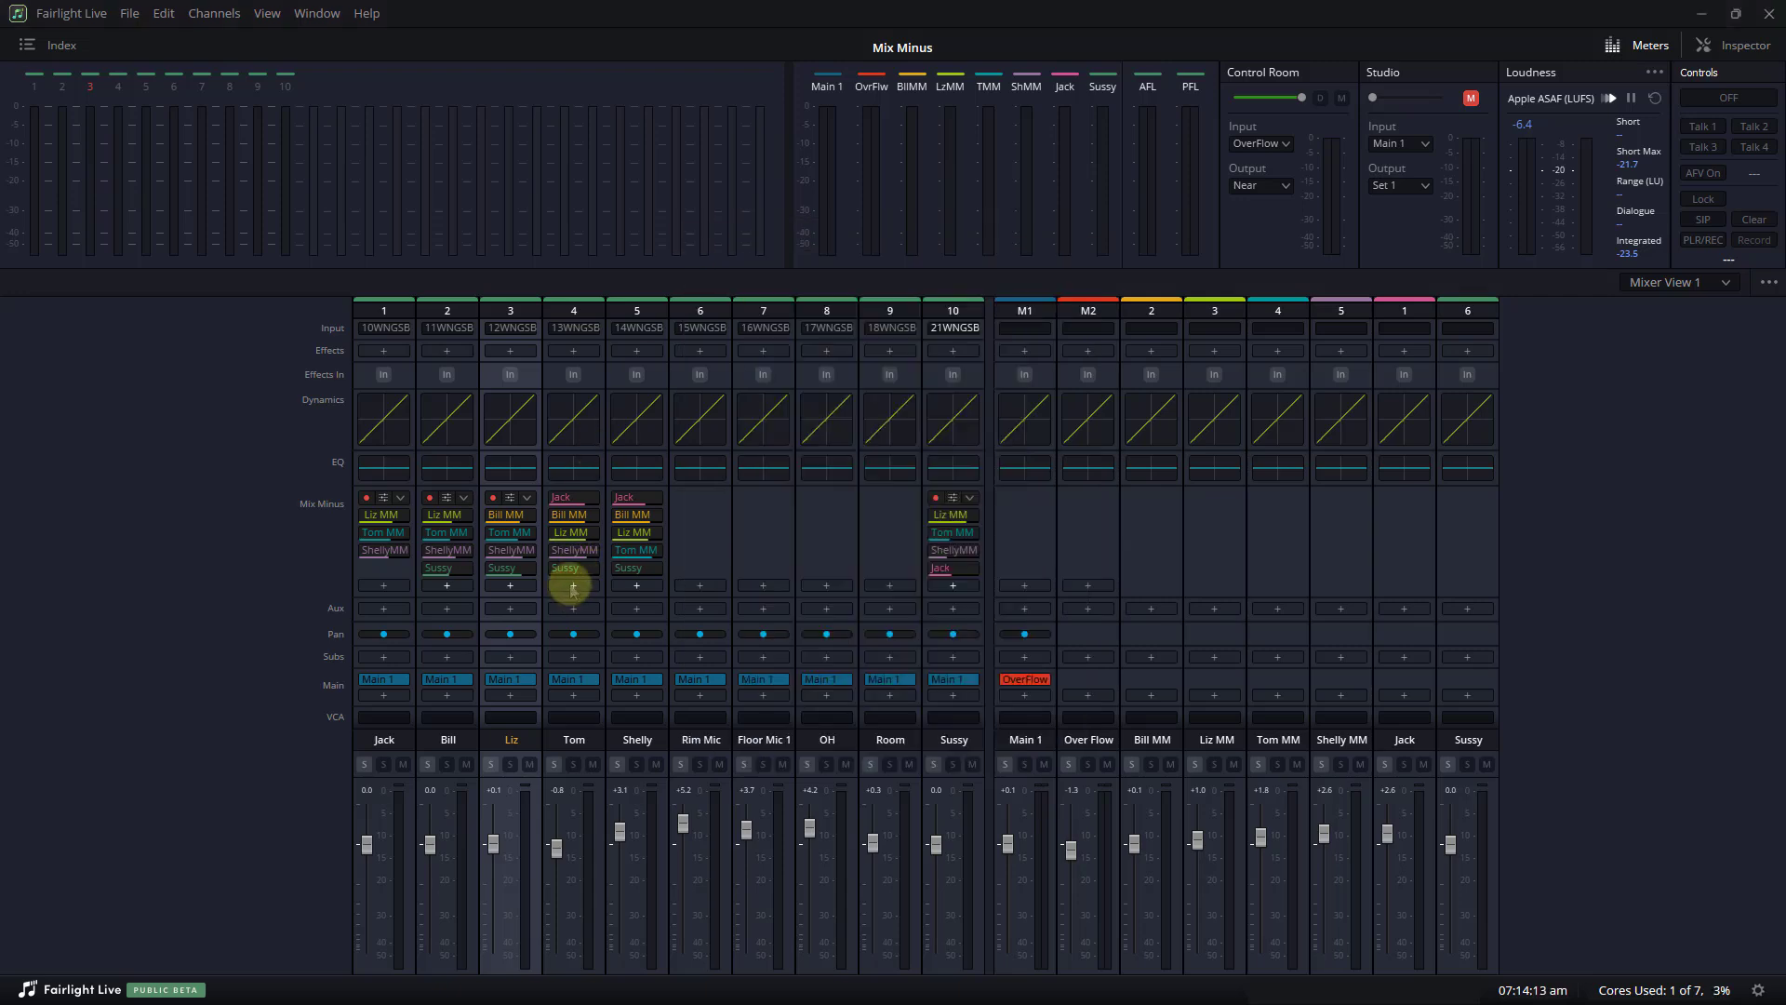
Set the send level to Mix Minus bus 6 to -4.7 on channel 4 and raise it on channel 5
{"action": "left_click", "coordinate": [574, 498]}
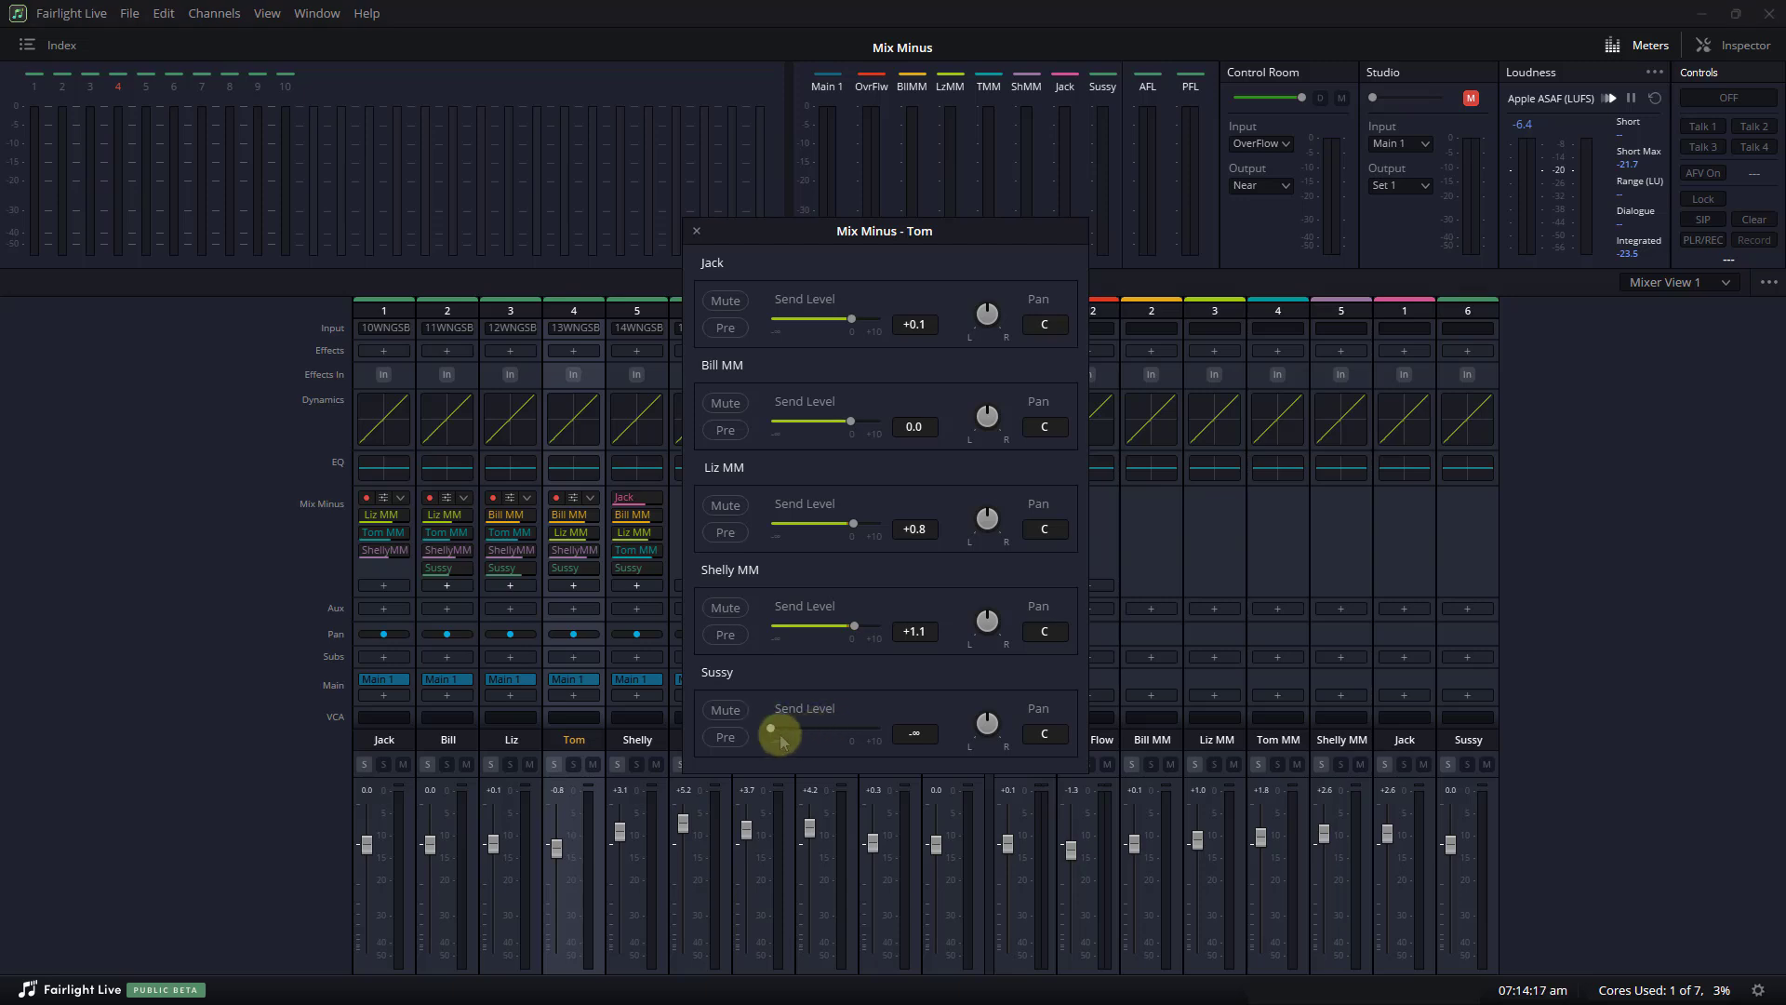
{"action": "left_click_drag", "start_coordinate": [769, 729], "coordinate": [833, 730]}
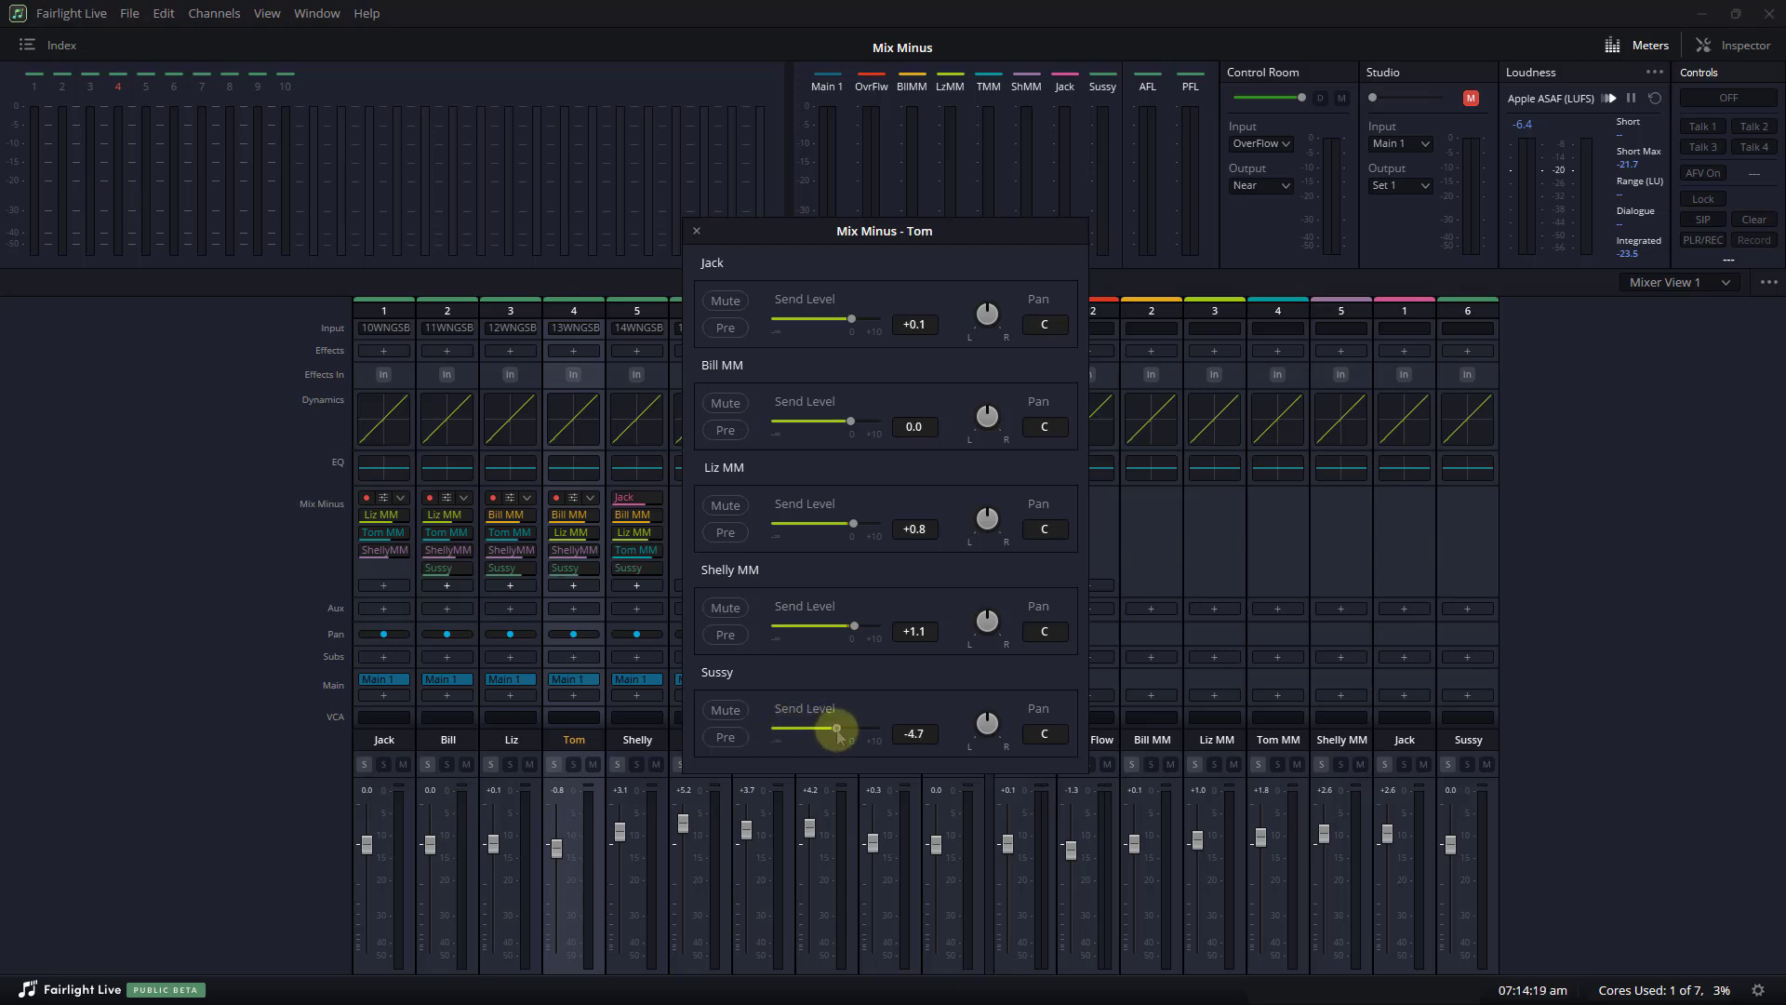
{"action": "left_click", "coordinate": [636, 570]}
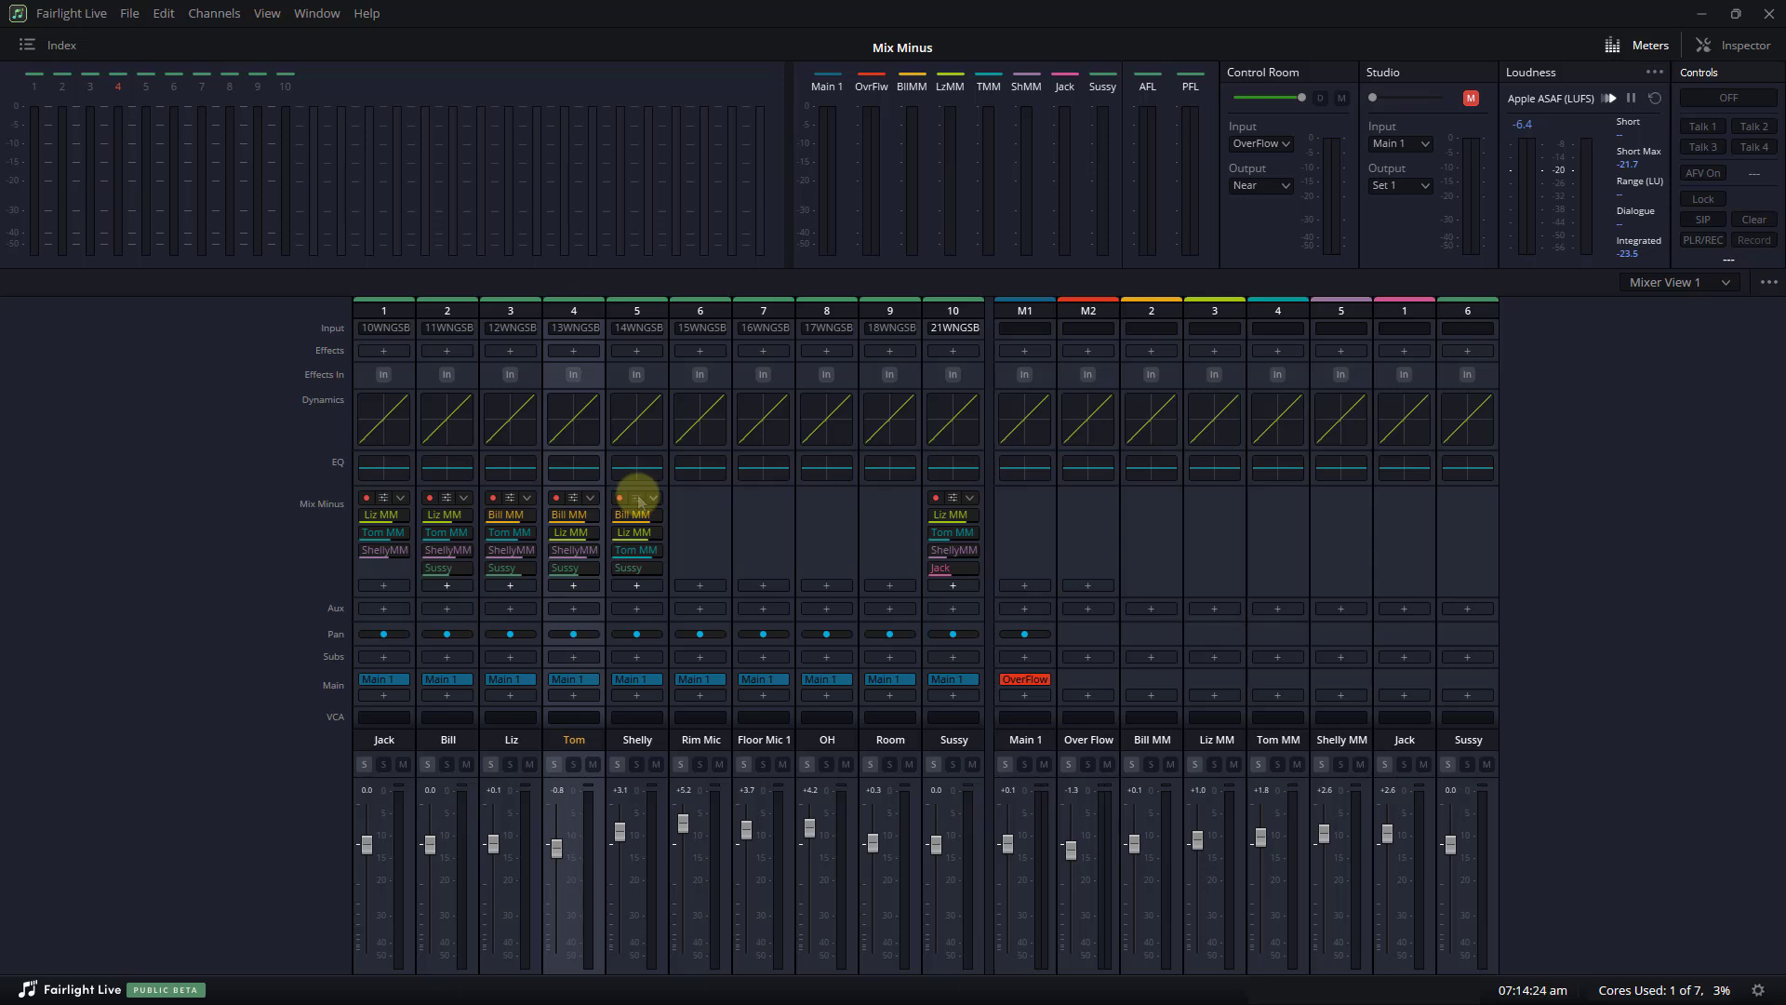
{"action": "left_click", "coordinate": [637, 498]}
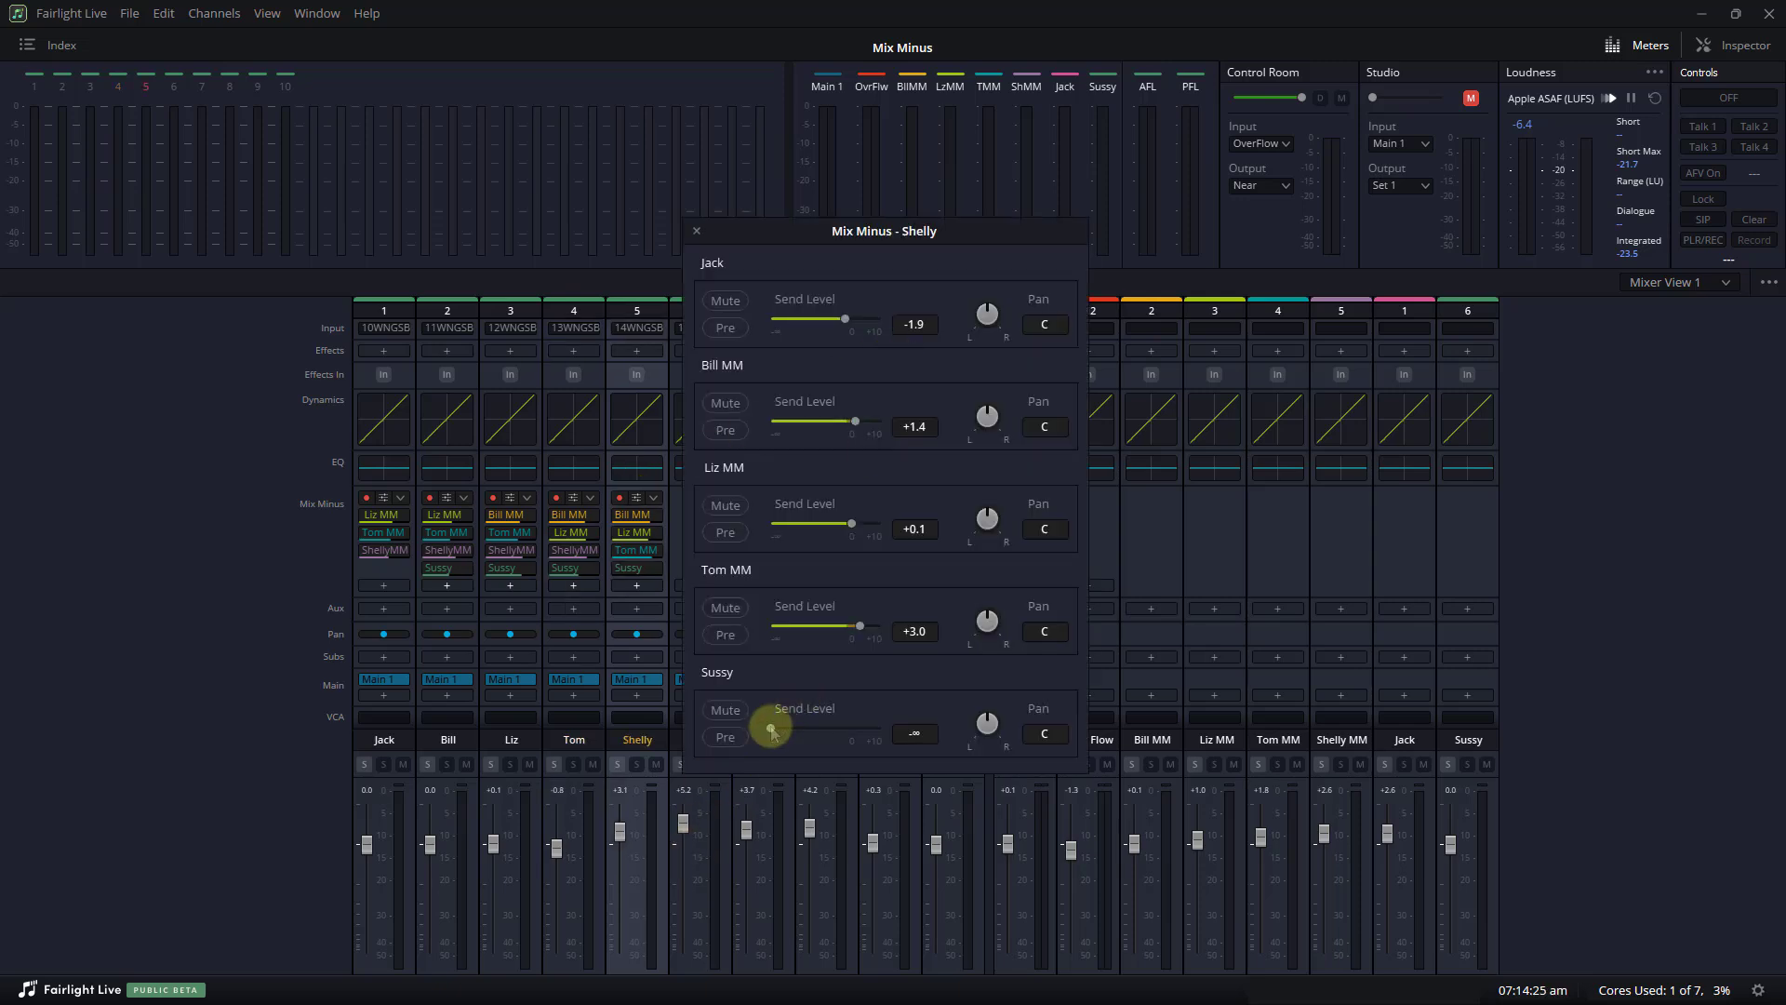
{"action": "left_click_drag", "start_coordinate": [770, 731], "coordinate": [840, 736]}
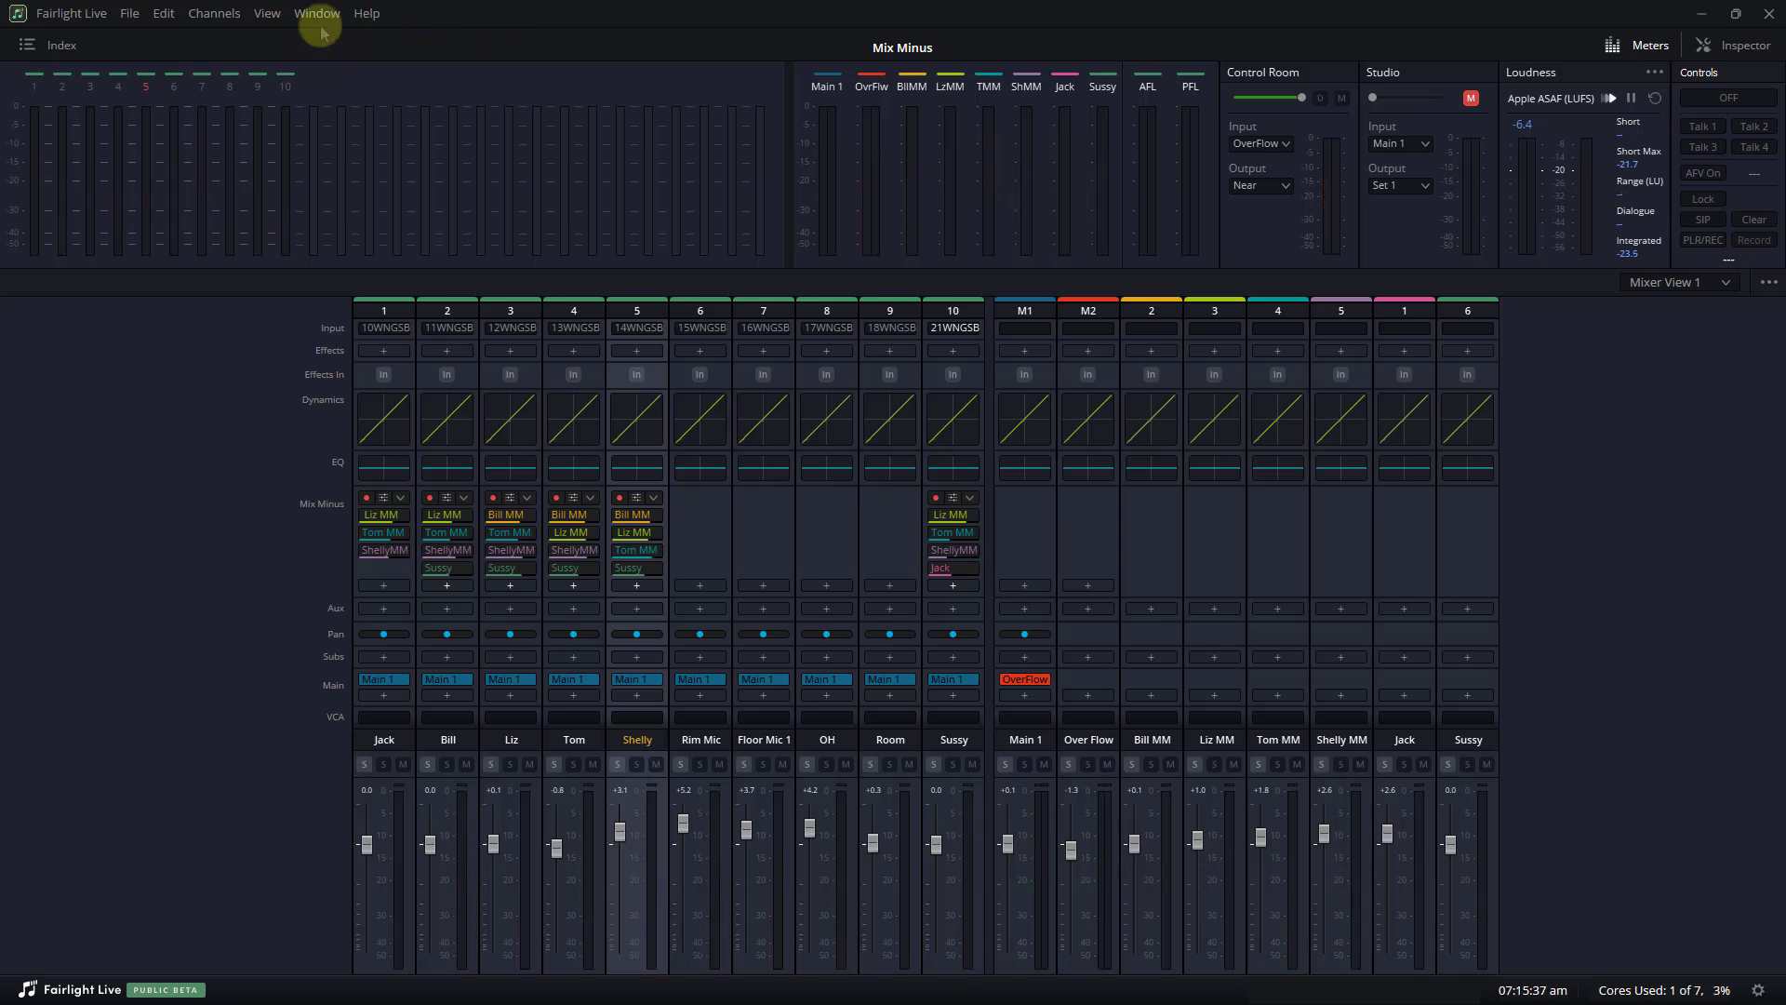
Patch the Mix Minus bus 6 output to WING-USB ASIO output 10 in the patching matrix
{"action": "left_click", "coordinate": [317, 14]}
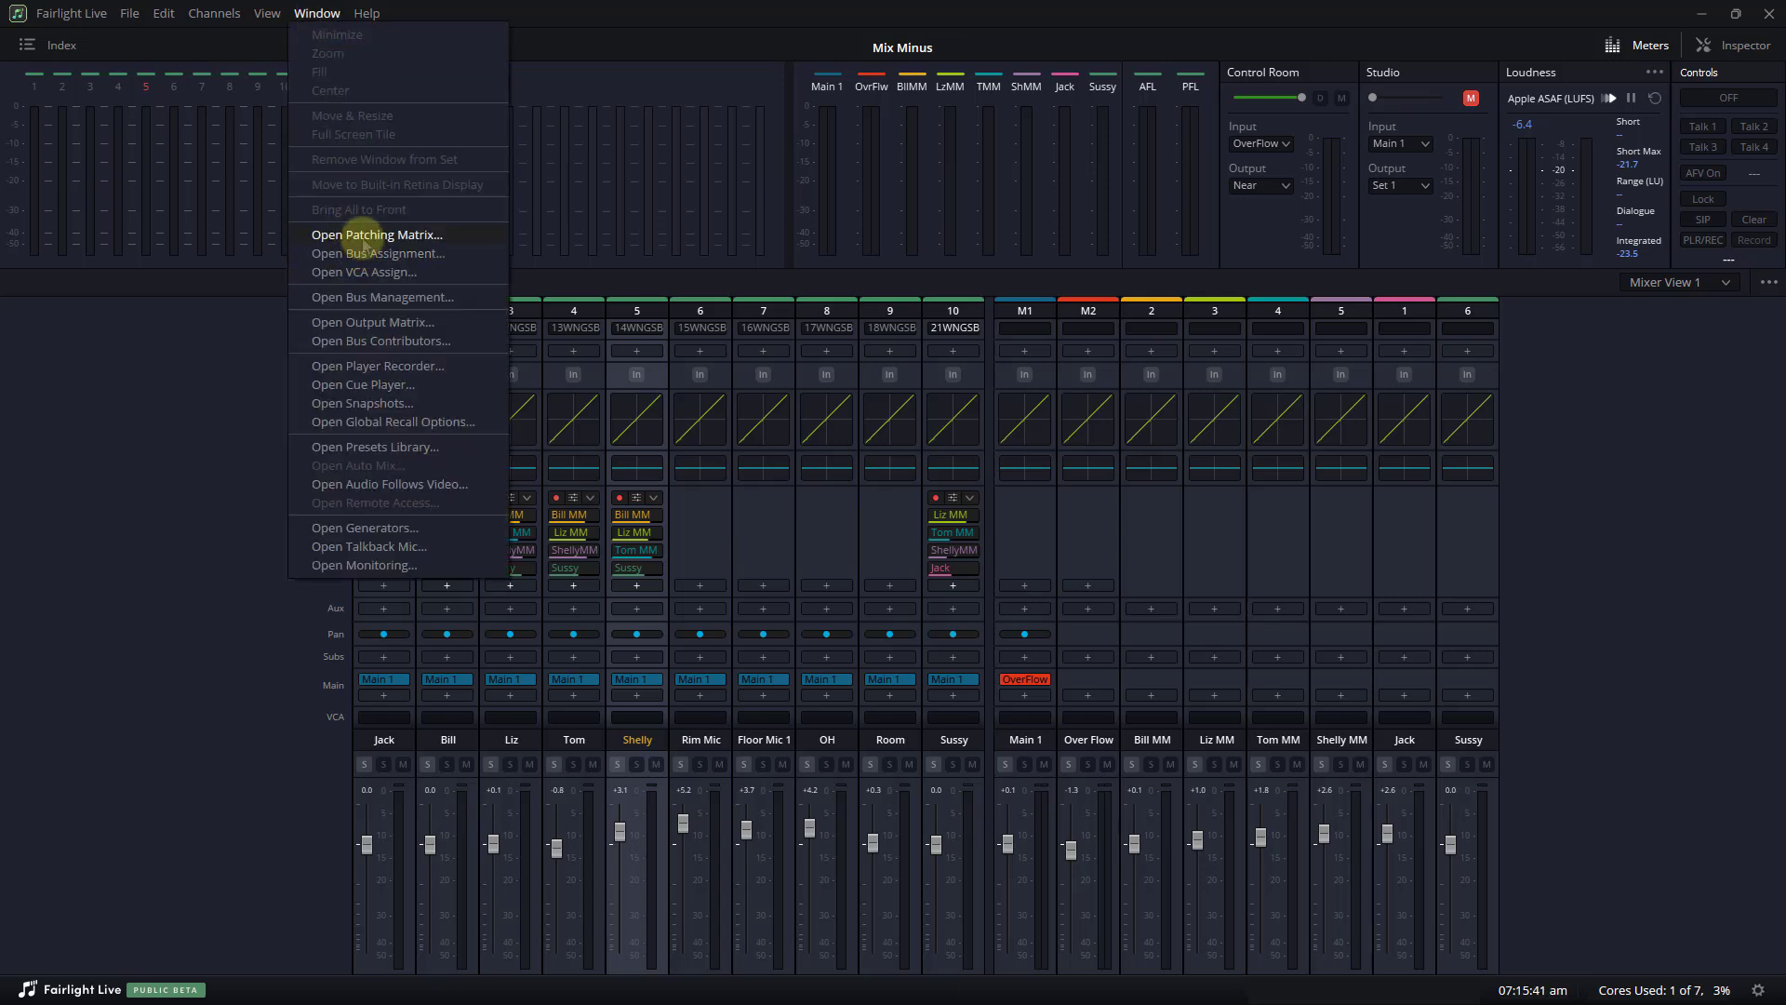
{"action": "left_click", "coordinate": [359, 235]}
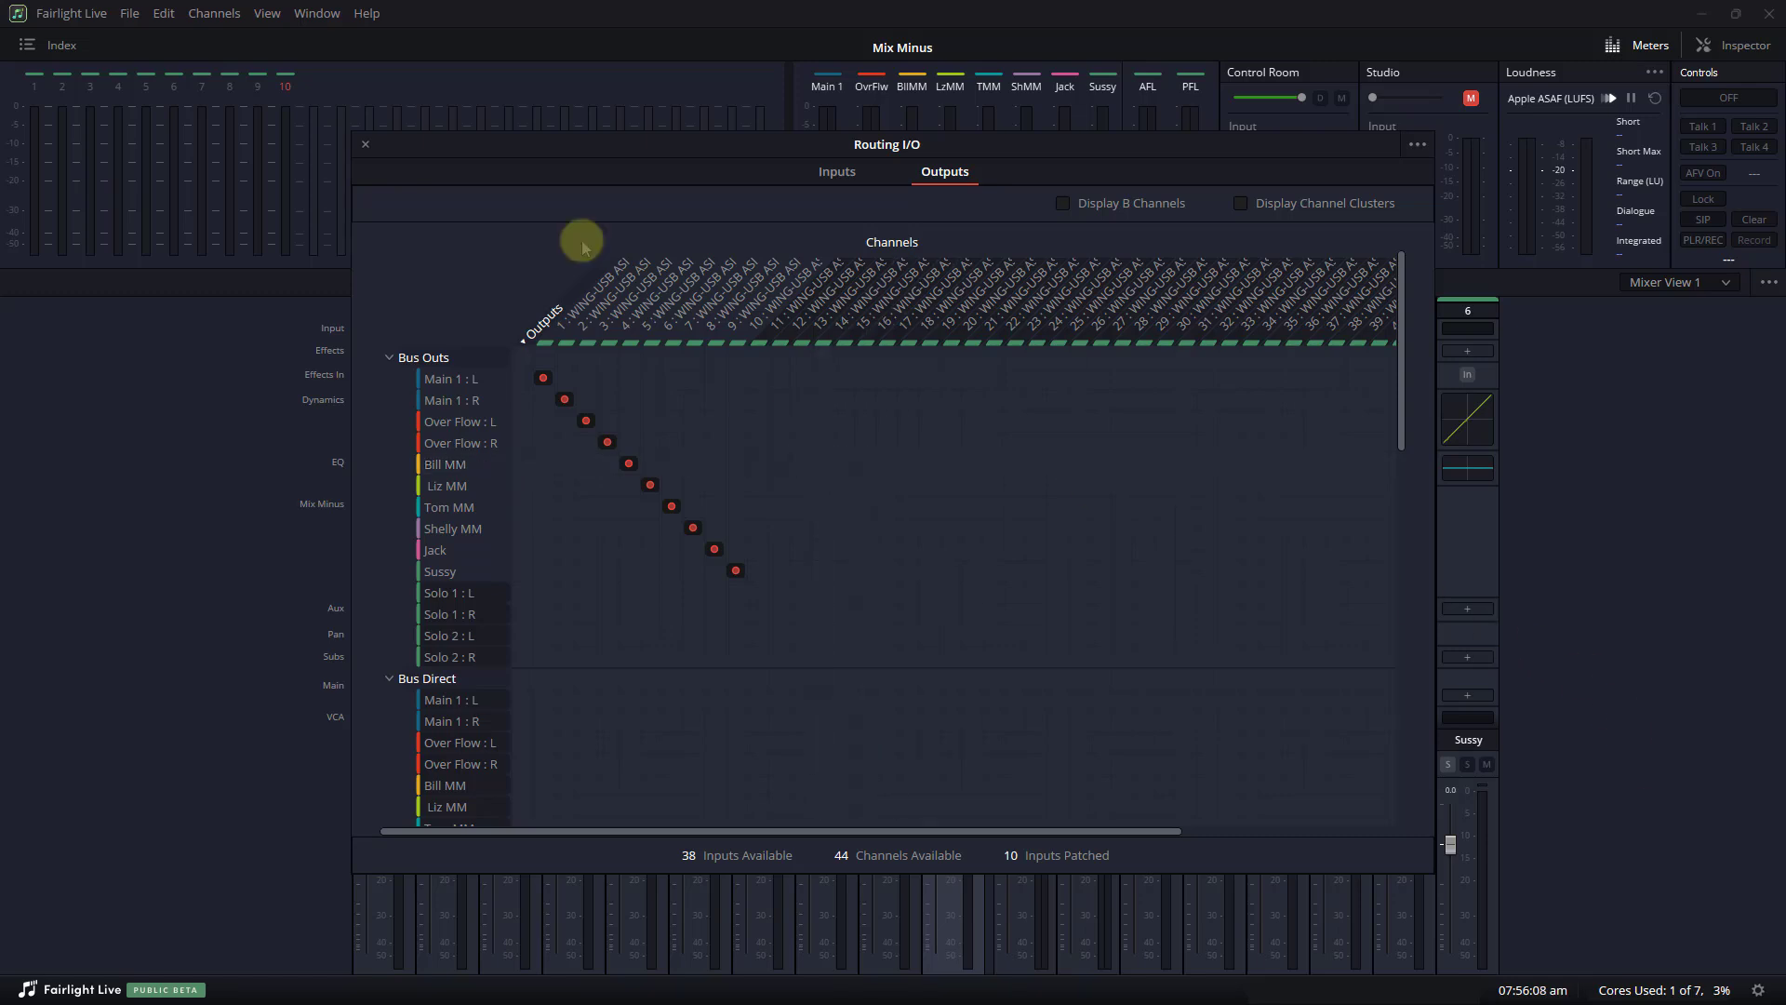
{"action": "left_click", "coordinate": [365, 144]}
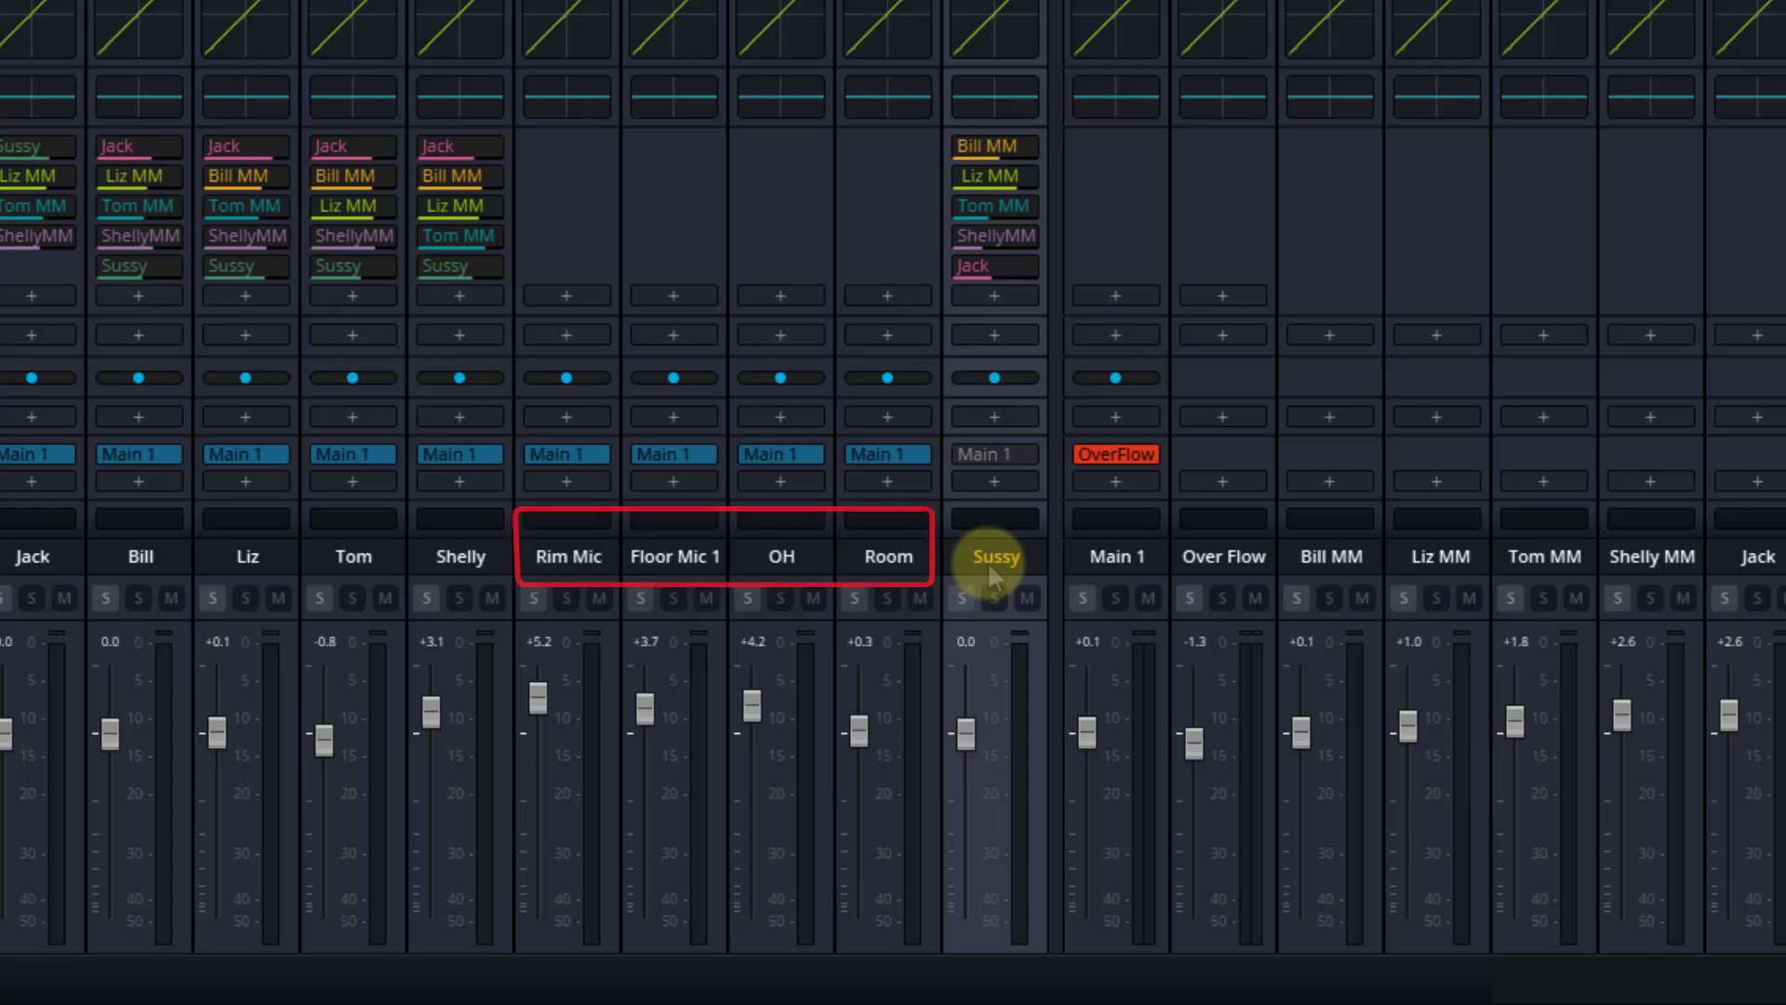
Remove the Main 1 bus output from the added participant's channel 10
{"action": "left_click", "coordinate": [1014, 457]}
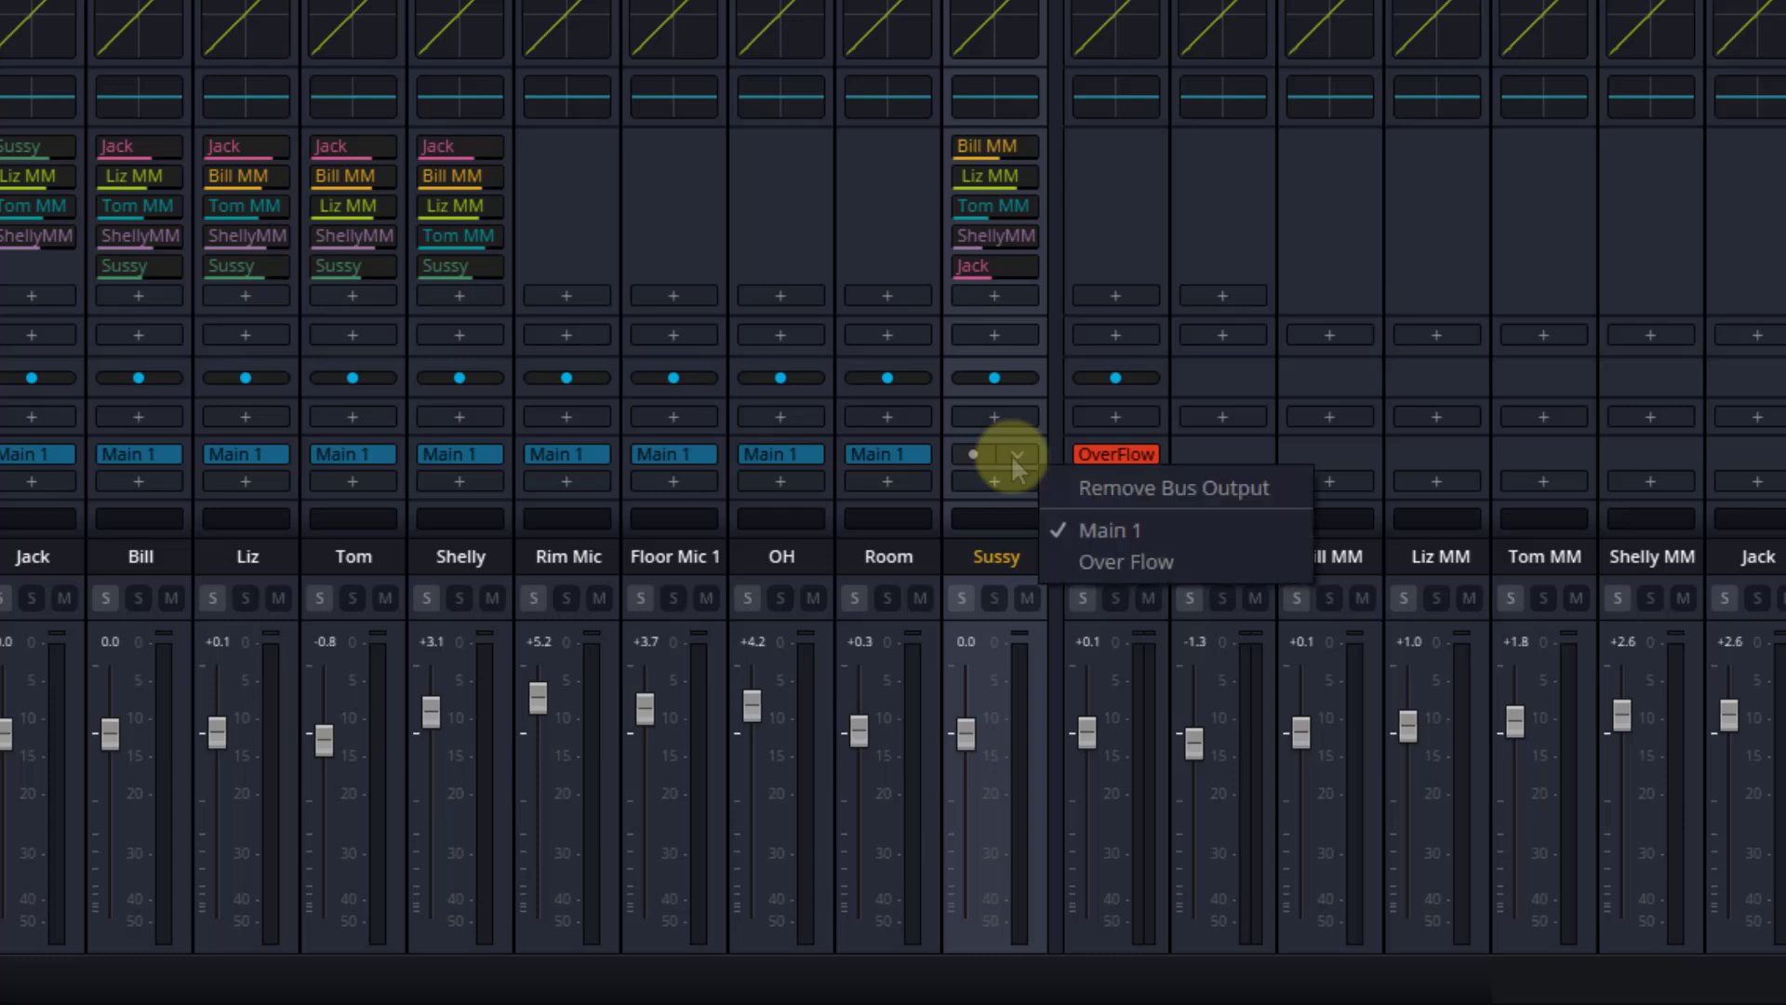
{"action": "left_click", "coordinate": [1183, 490]}
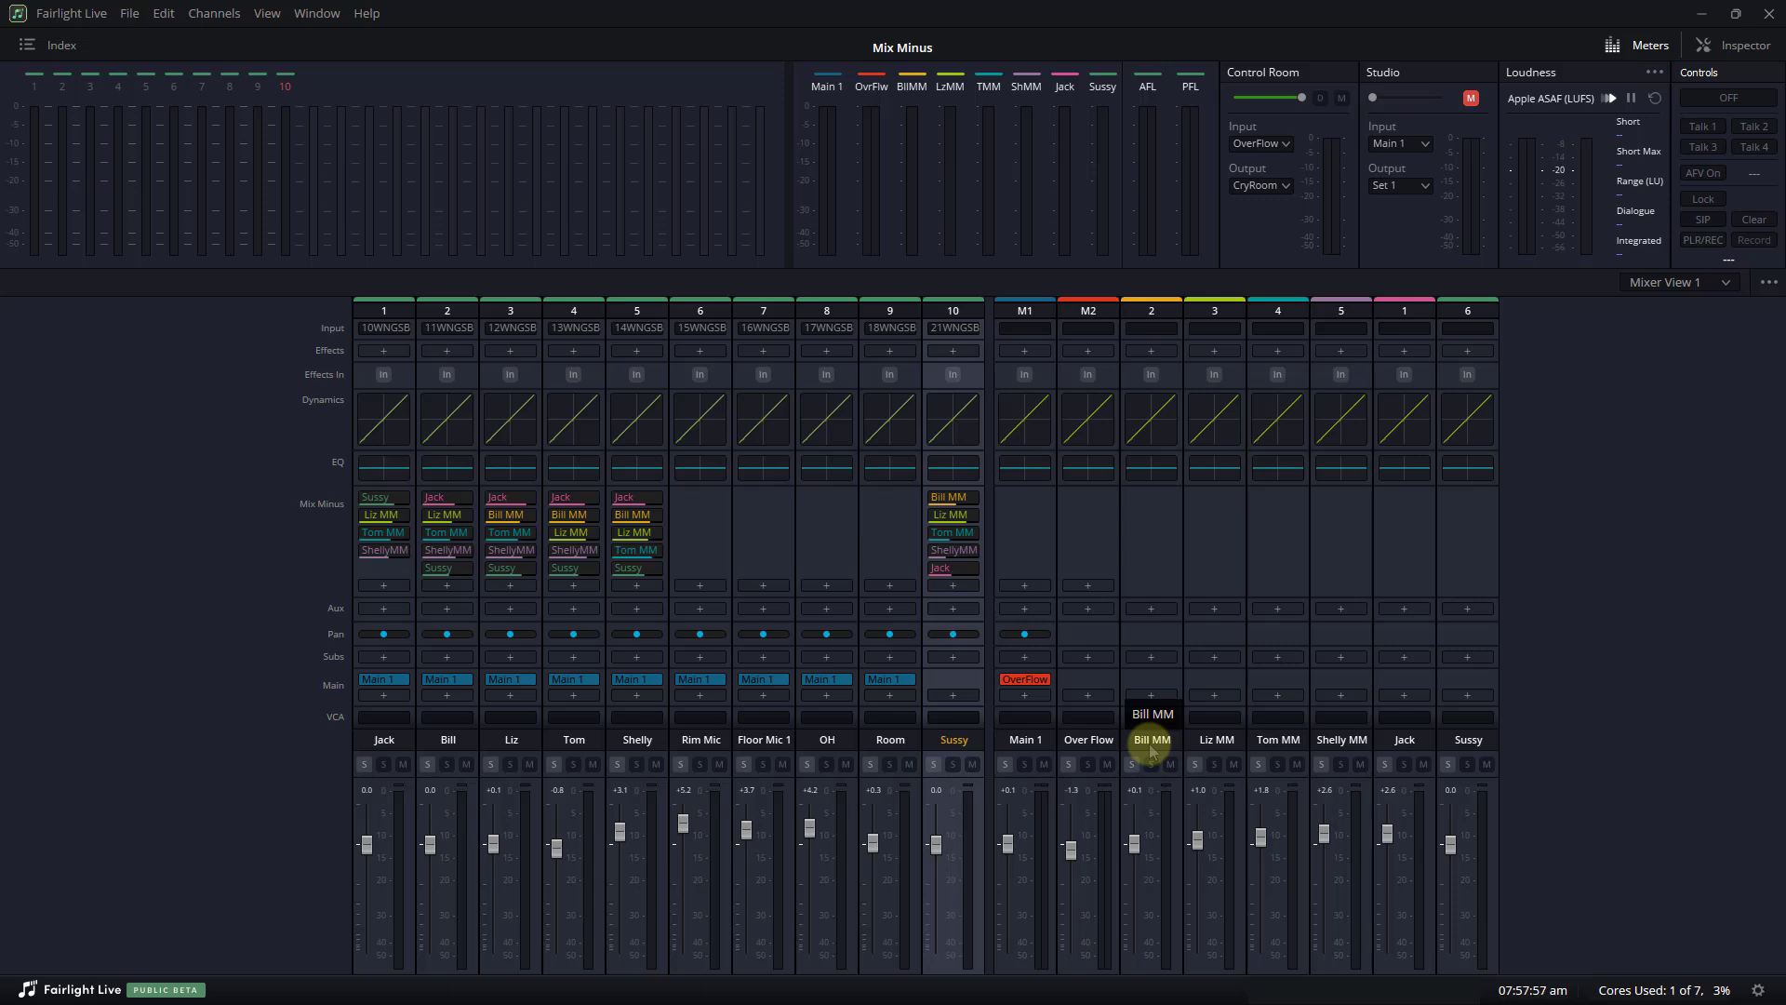
Assign Mix Minus buses 2, 3, 4, 5 and 1 to the Main 1 bus
{"action": "left_click", "coordinate": [1151, 697]}
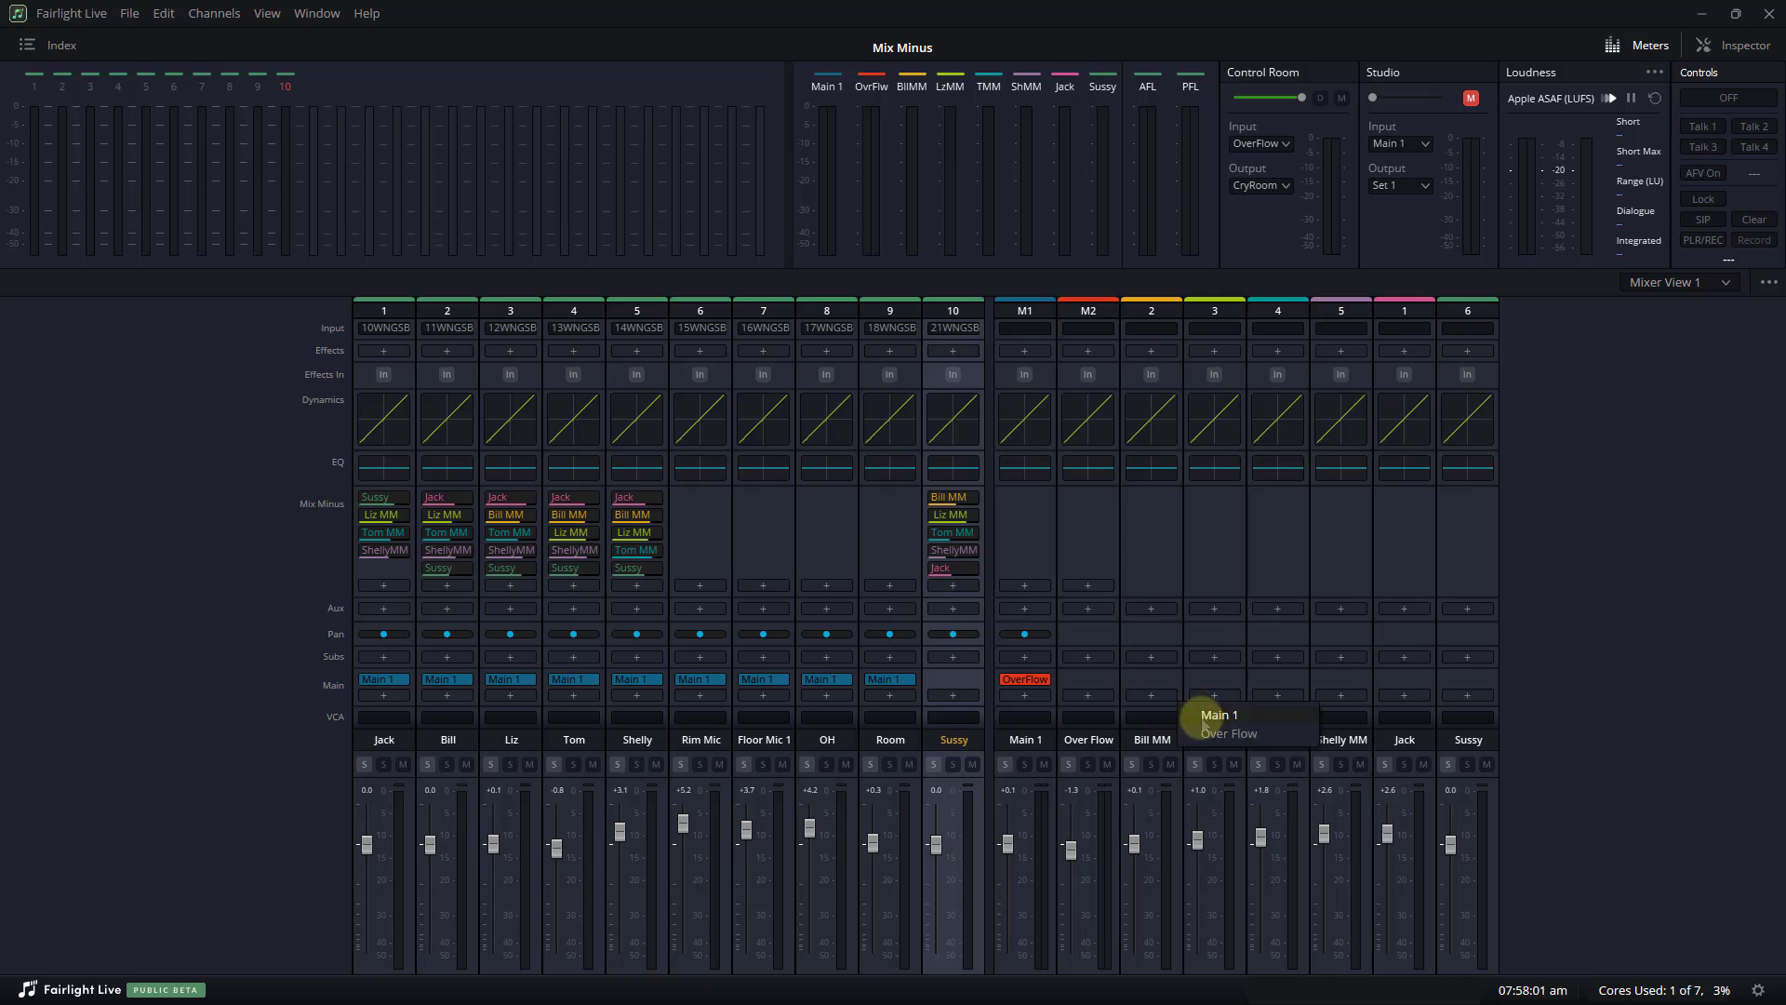
{"action": "left_click", "coordinate": [1206, 718]}
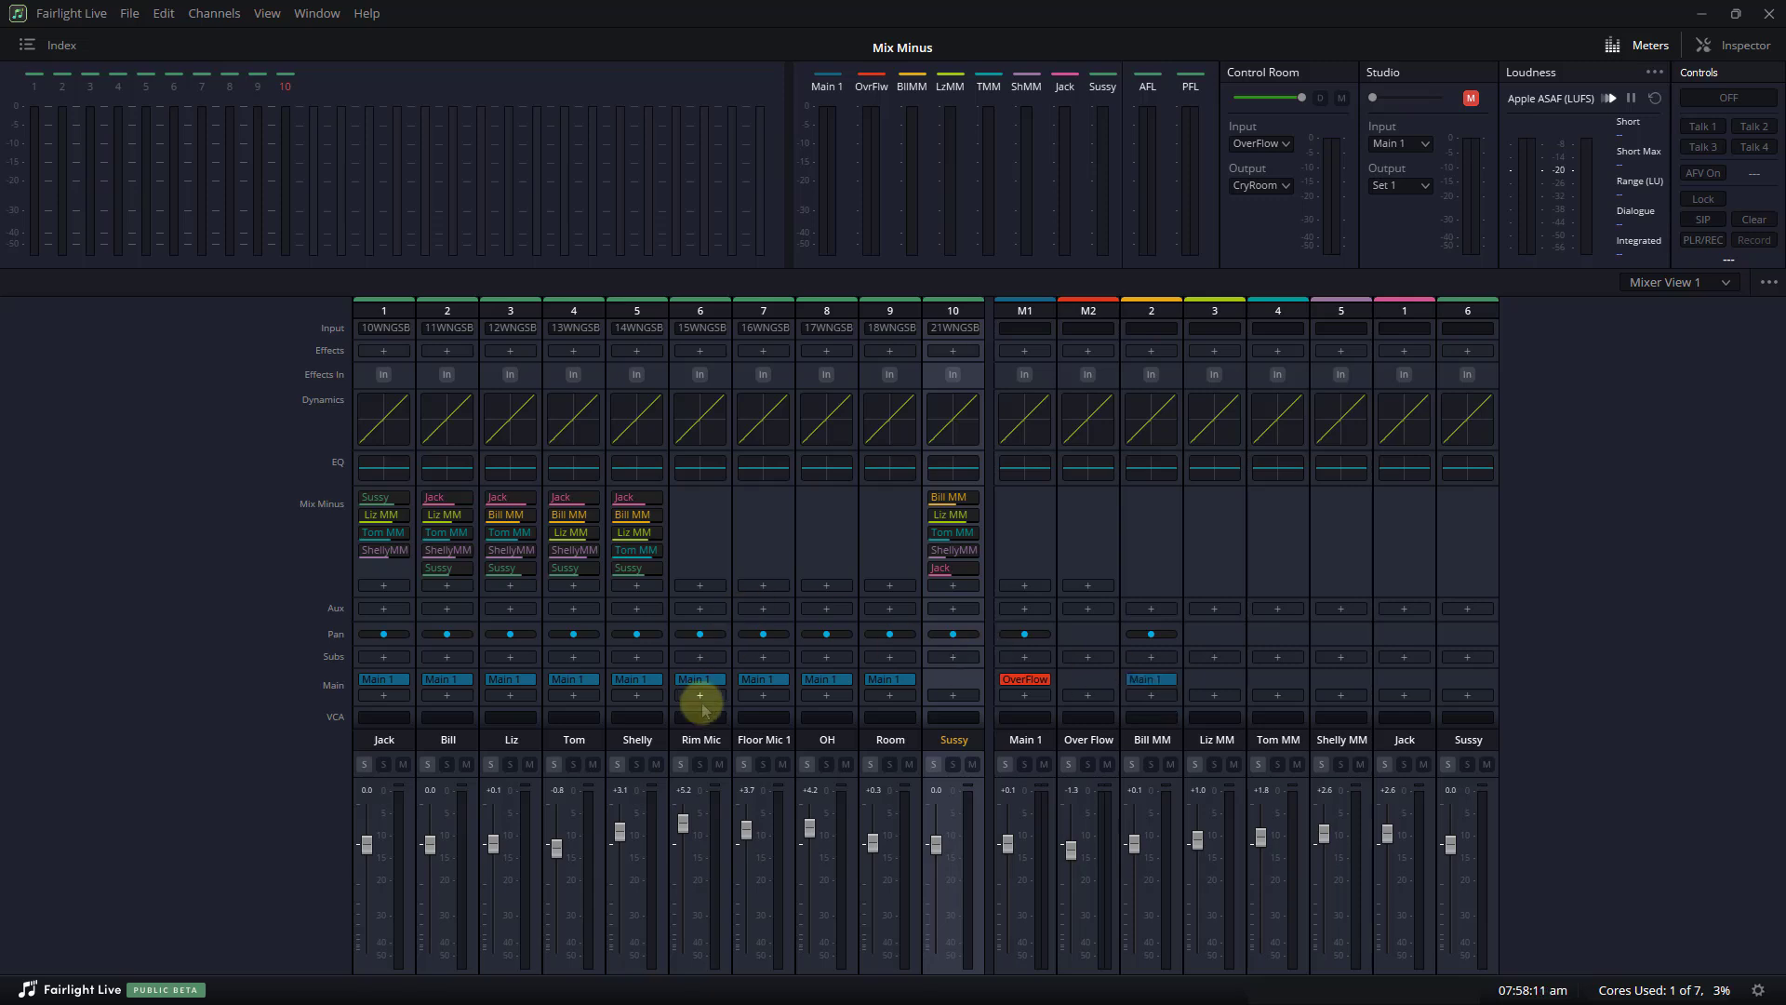
{"action": "left_click", "coordinate": [1215, 696]}
{"action": "left_click", "coordinate": [1273, 714]}
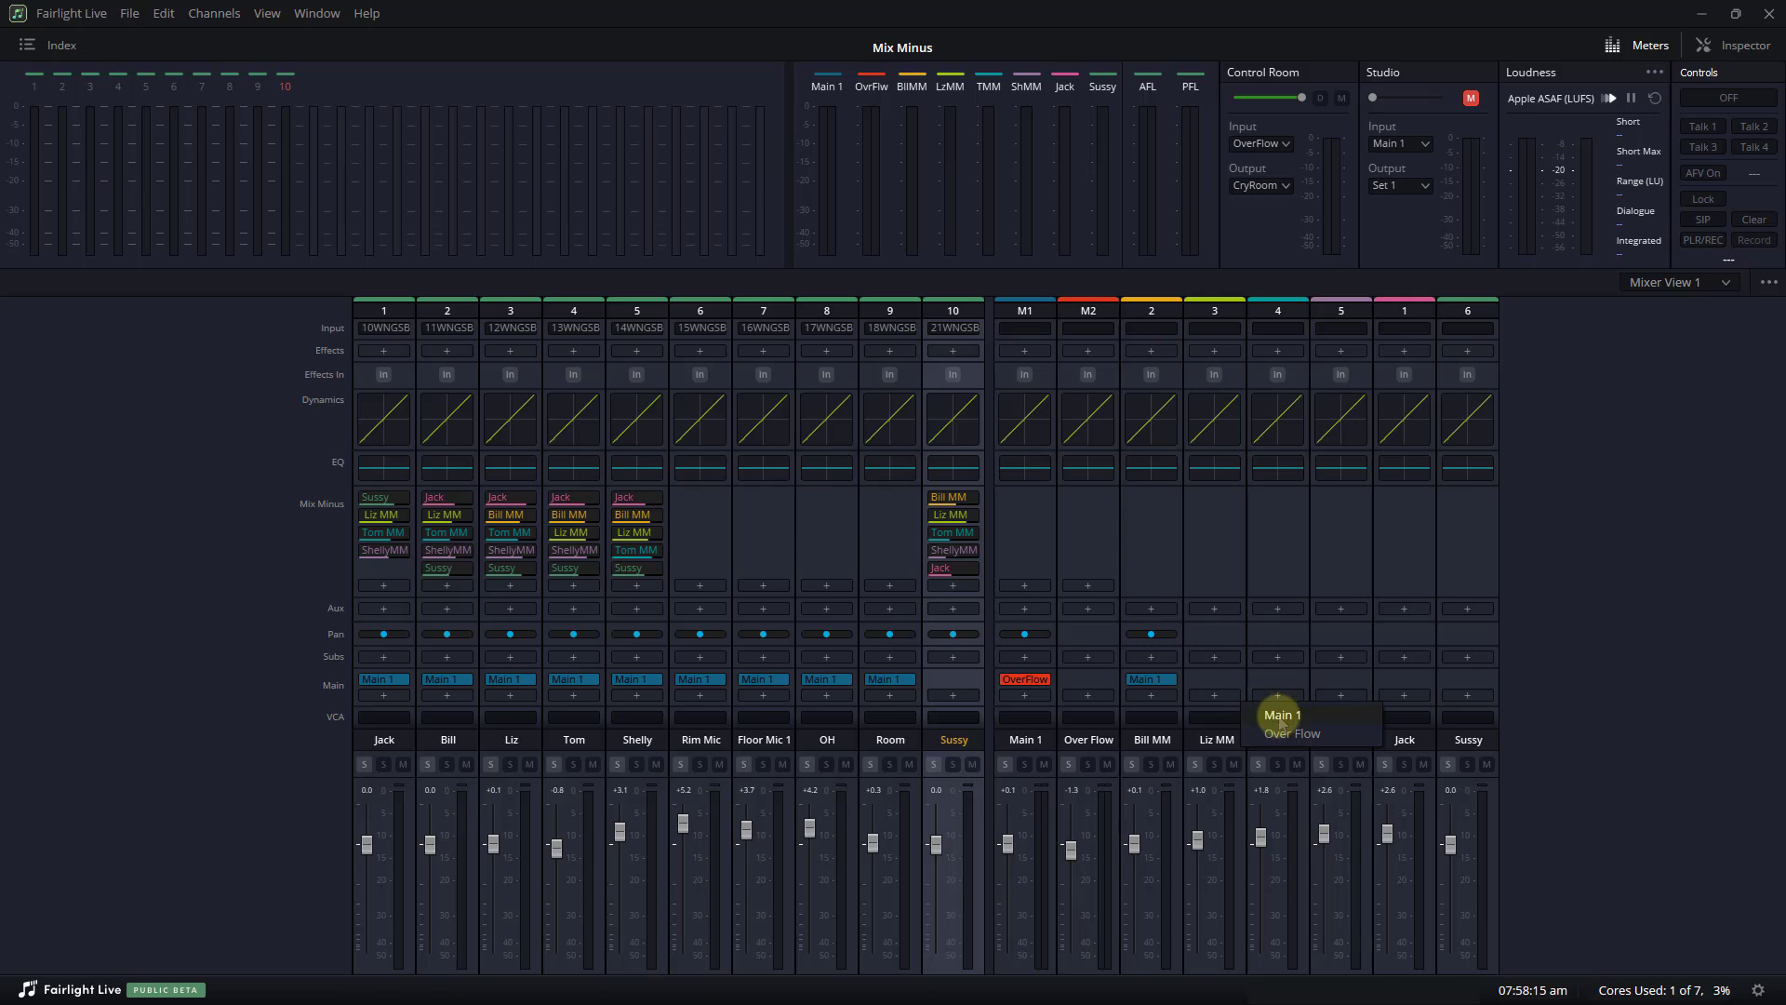
{"action": "left_click", "coordinate": [1278, 696]}
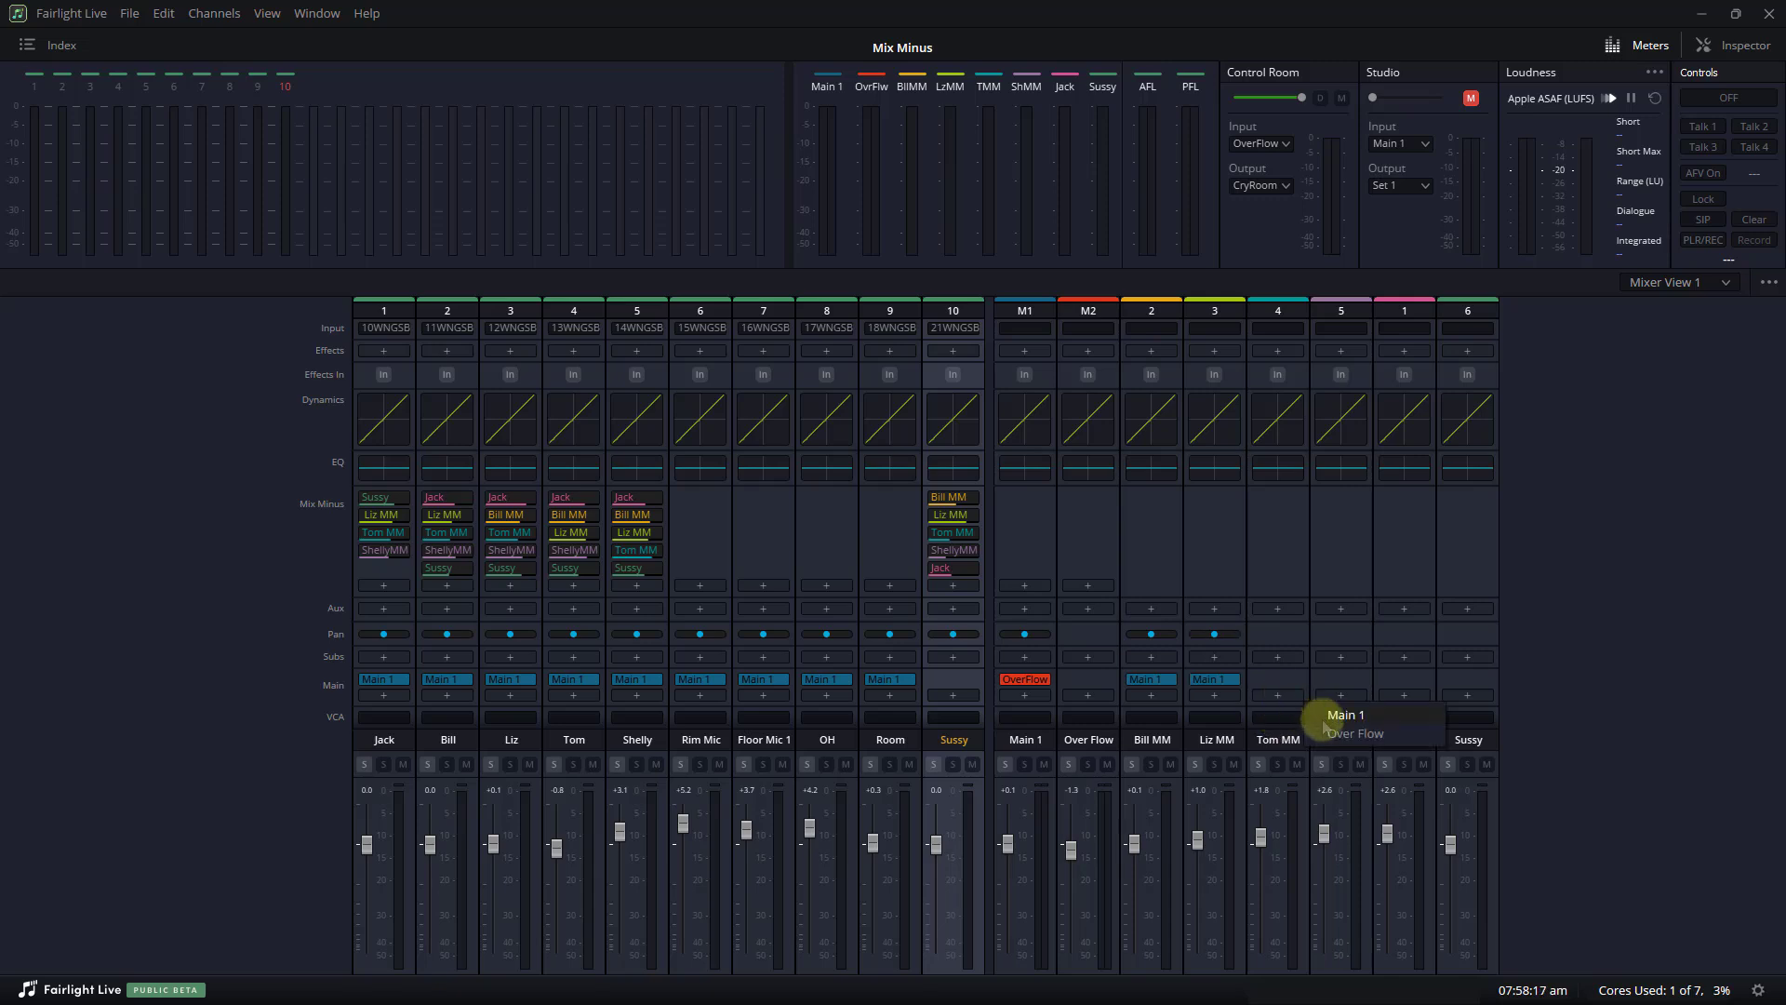
{"action": "left_click", "coordinate": [1340, 716]}
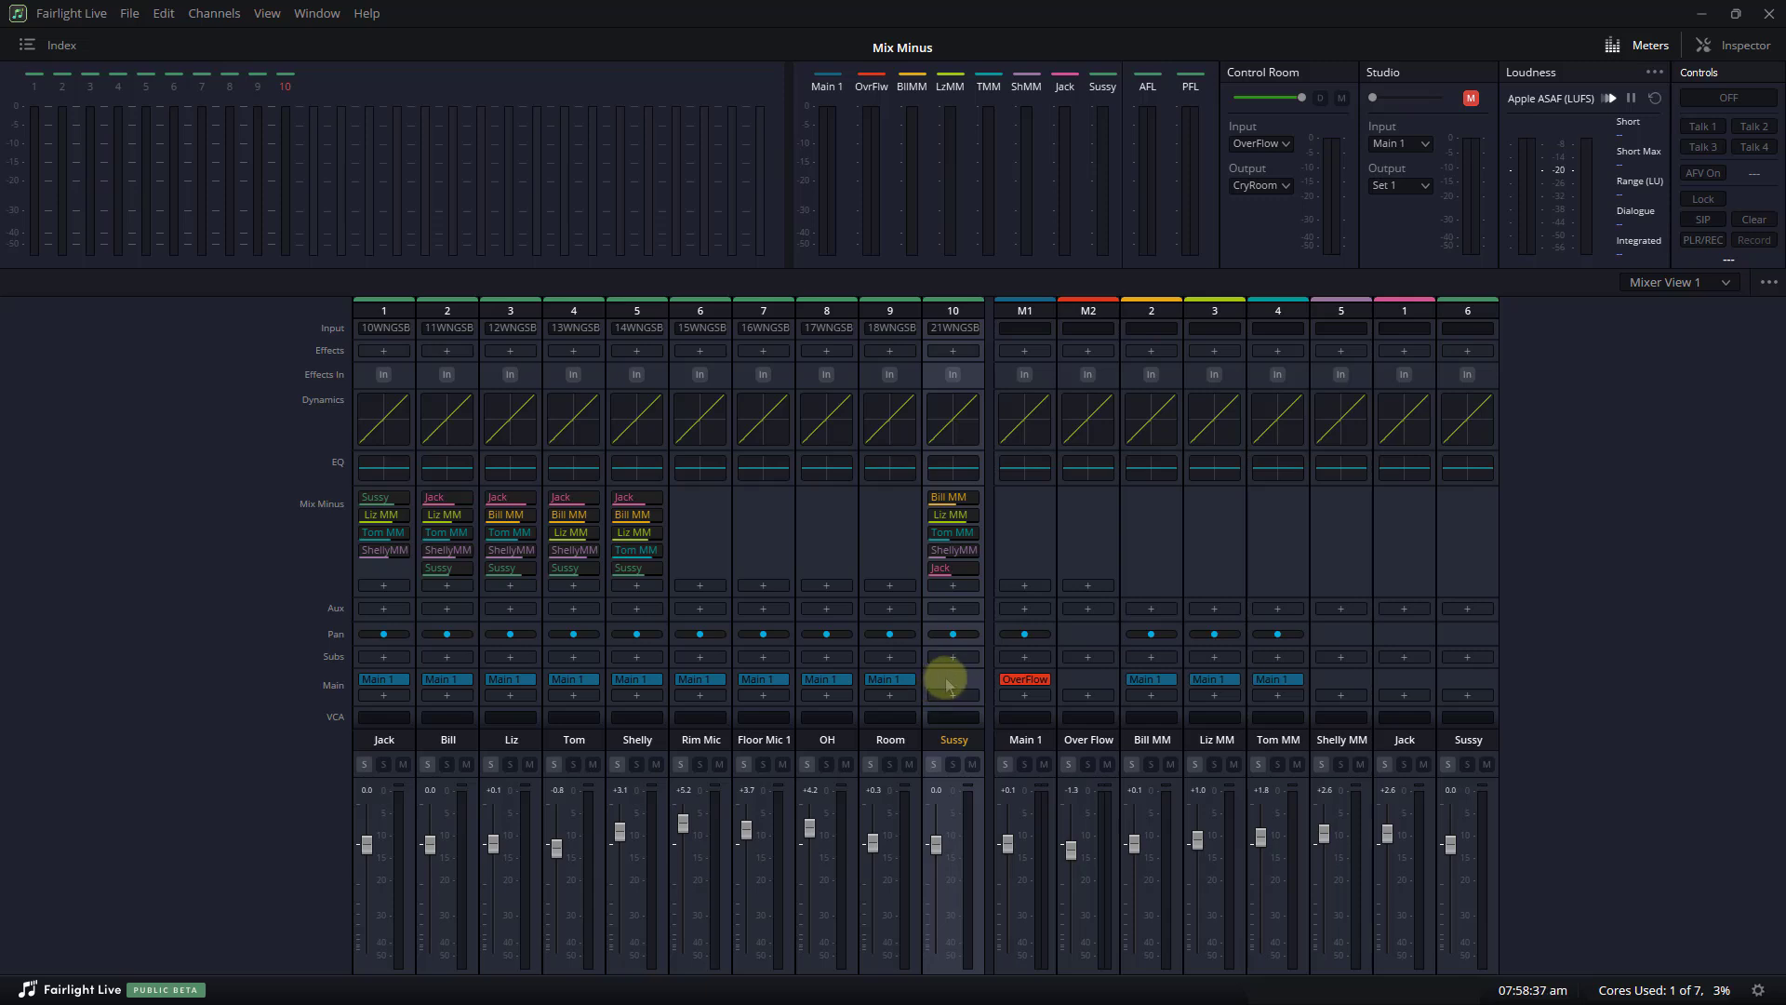
{"action": "left_click", "coordinate": [1341, 698]}
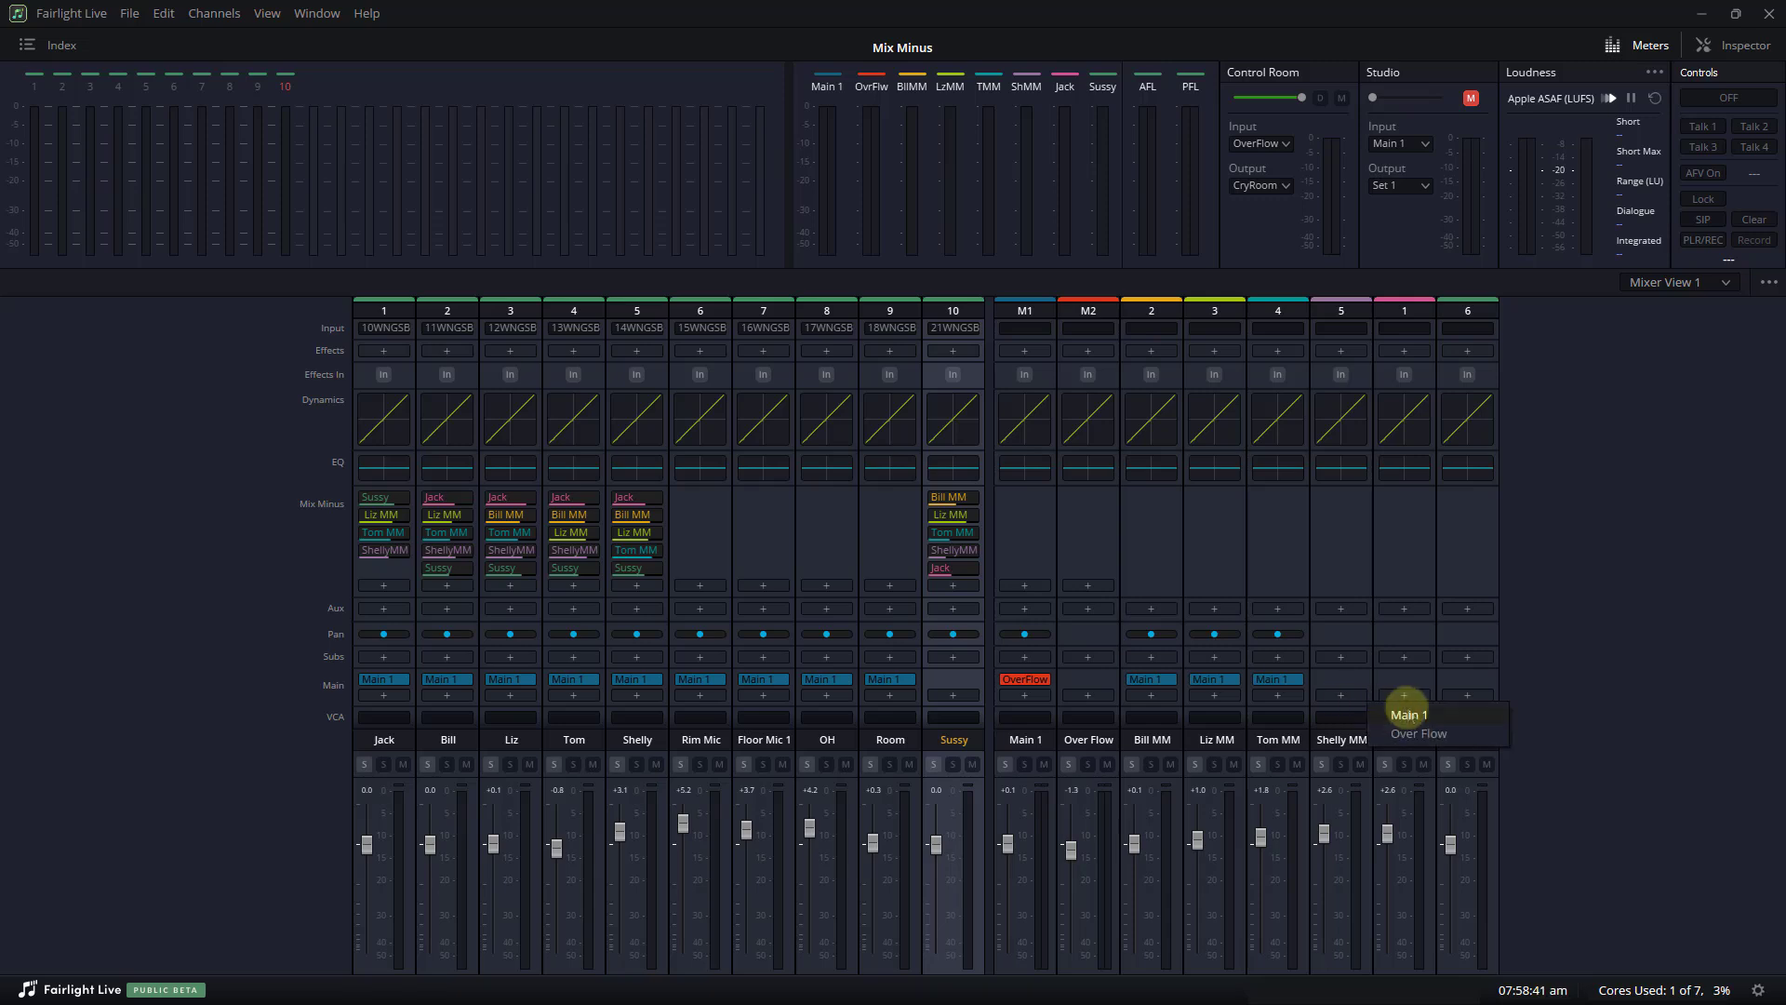
{"action": "left_click", "coordinate": [1403, 710]}
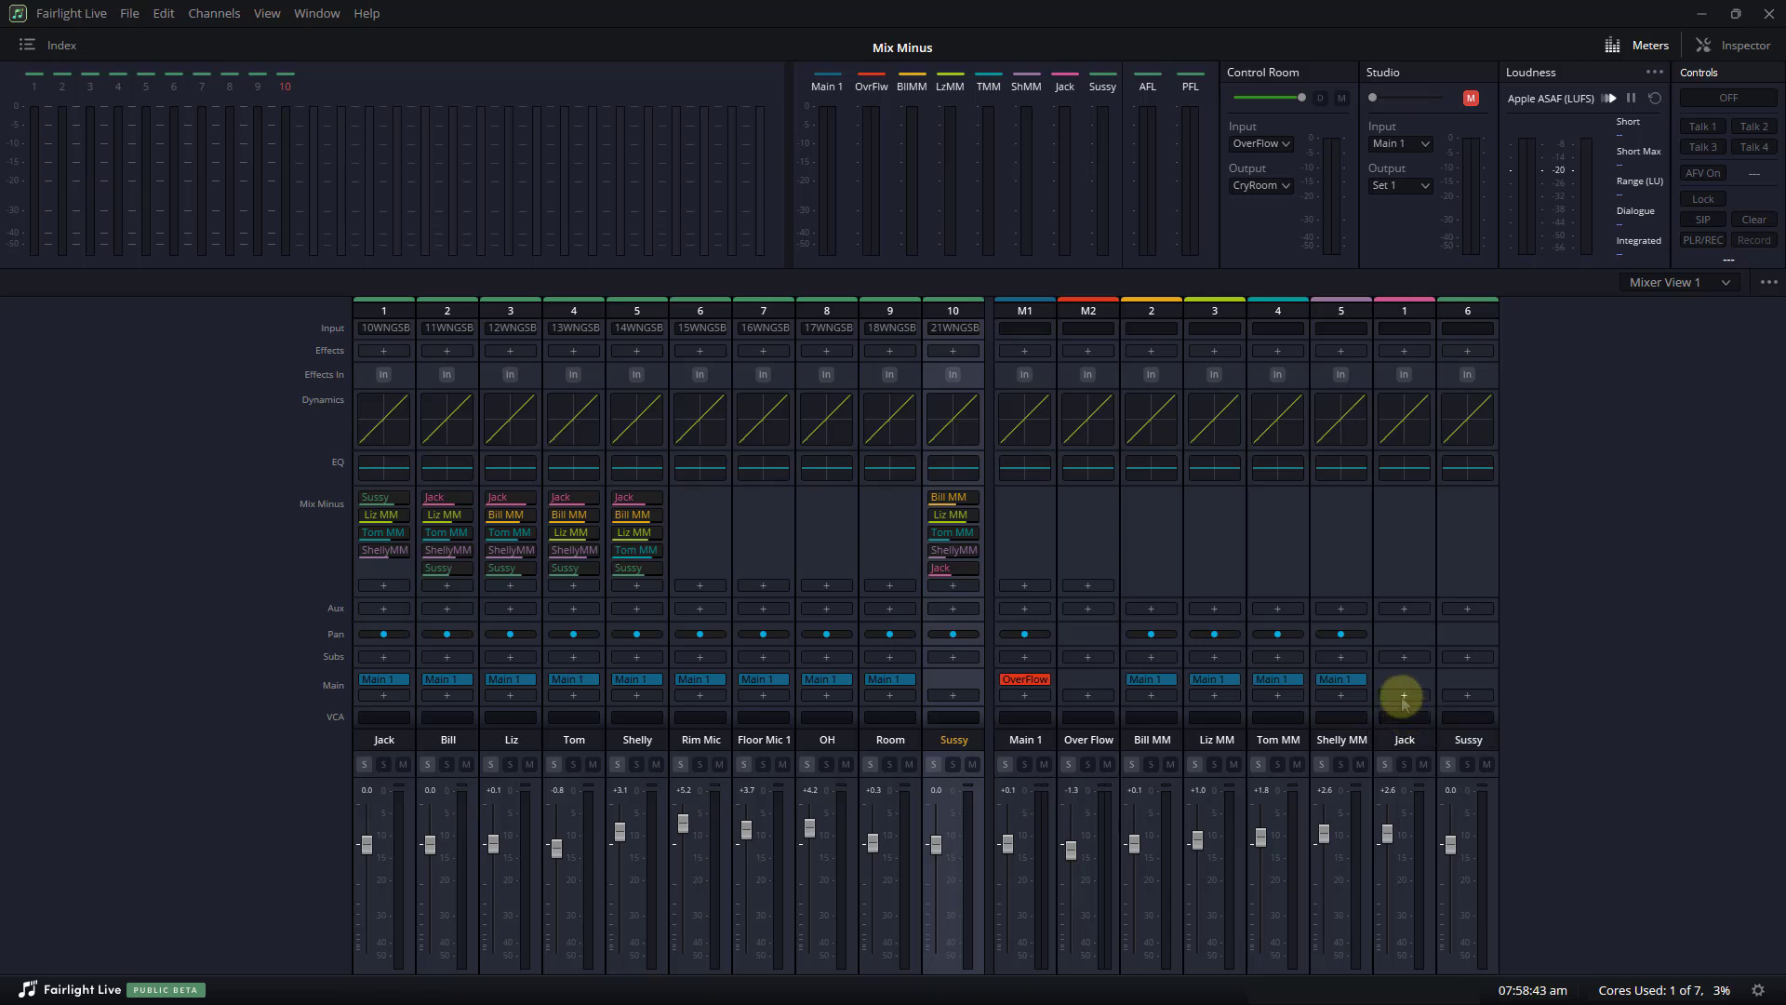
{"action": "left_click", "coordinate": [1403, 696]}
{"action": "left_click", "coordinate": [1465, 711]}
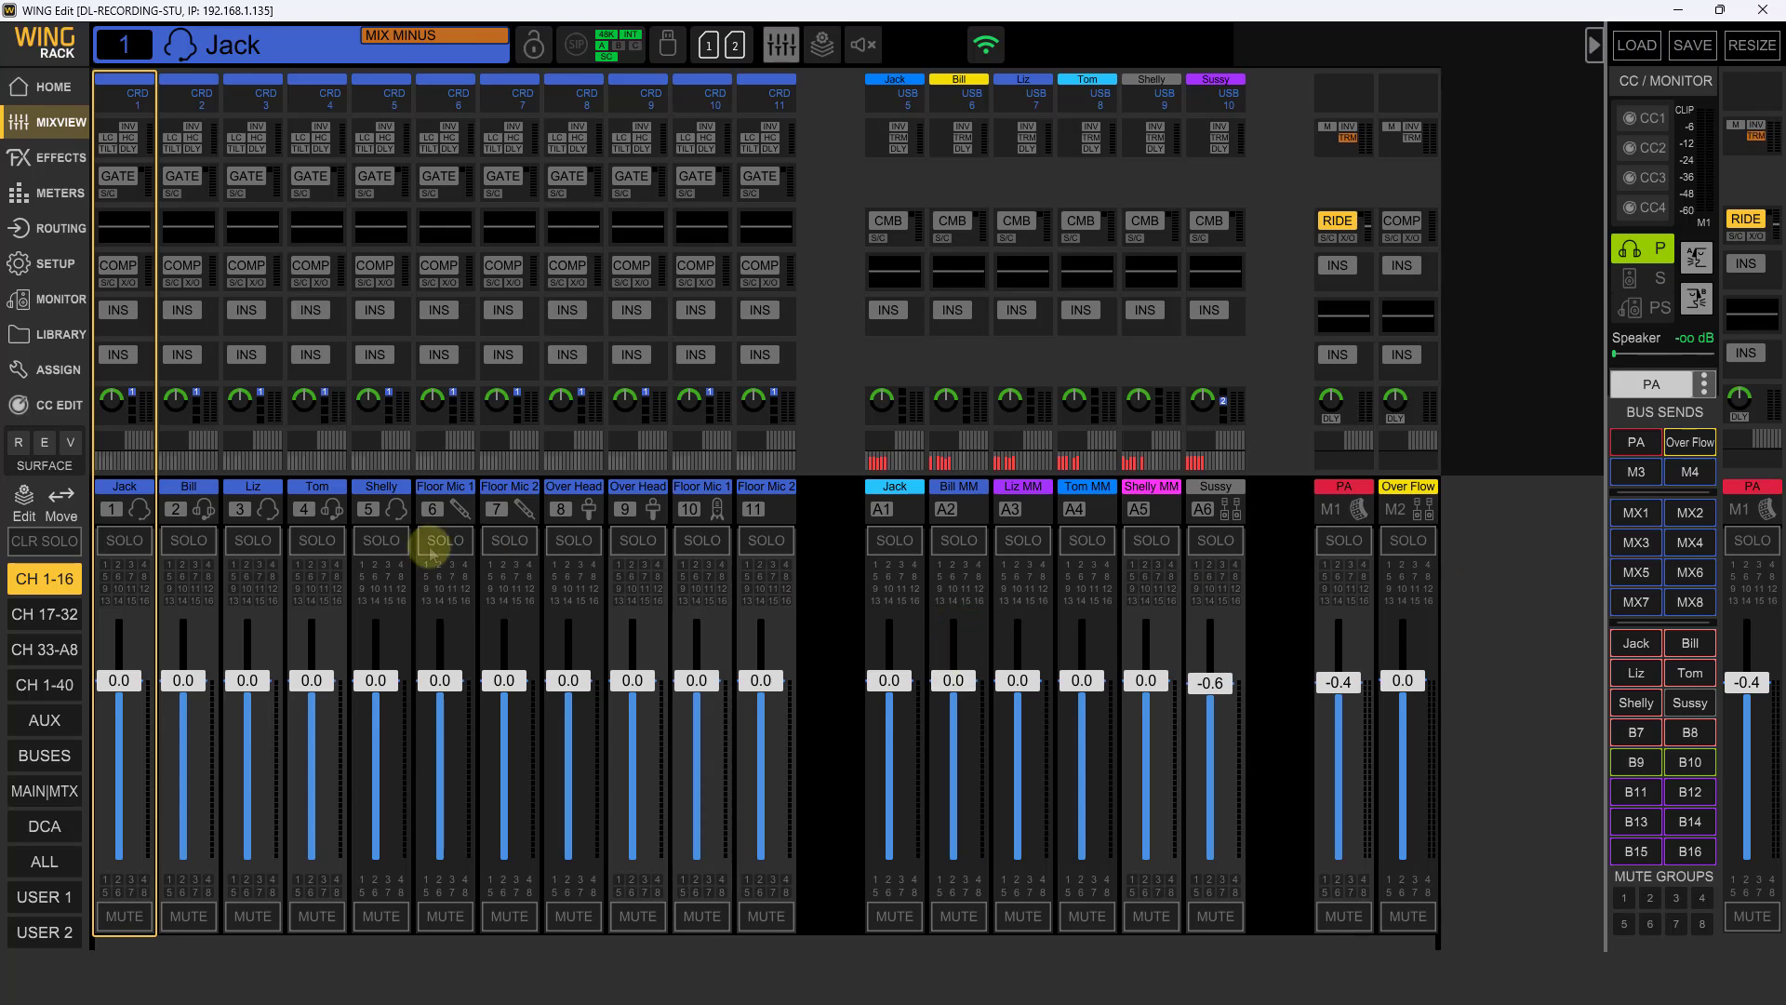
In WING Edit, go through channels 1 to 11 and check the input source of each
{"action": "left_click", "coordinate": [135, 502]}
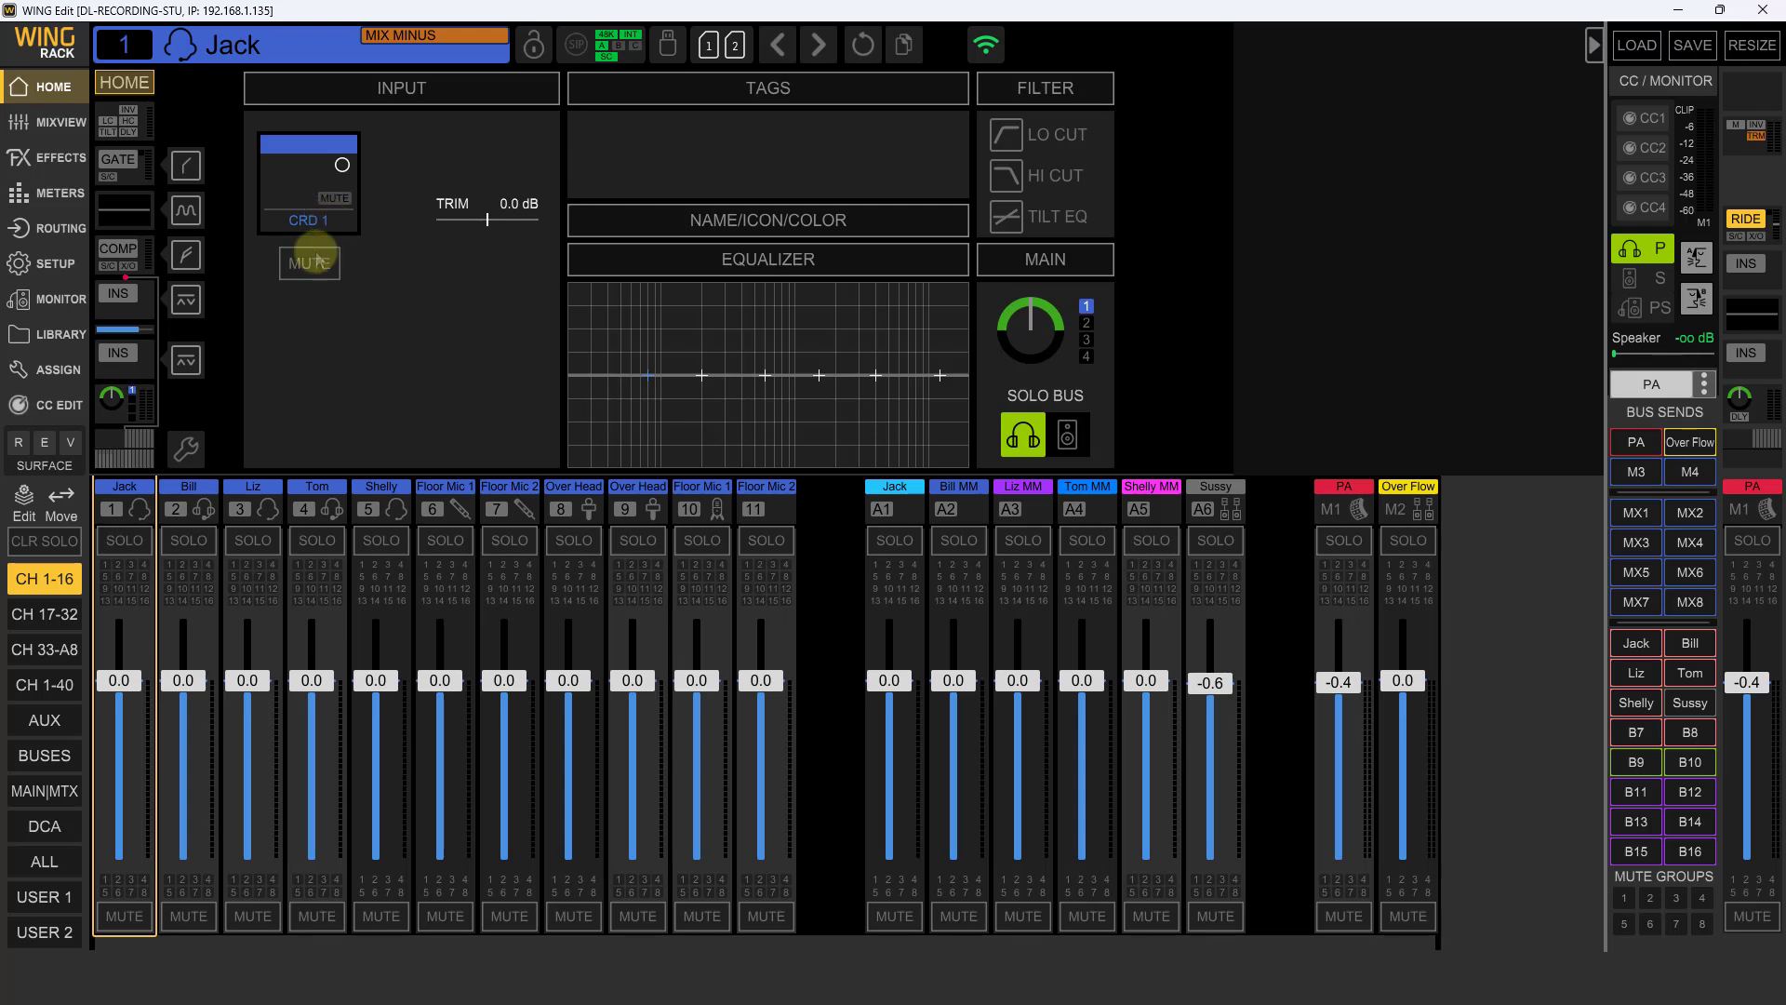
{"action": "left_click", "coordinate": [200, 505]}
{"action": "left_click", "coordinate": [260, 508]}
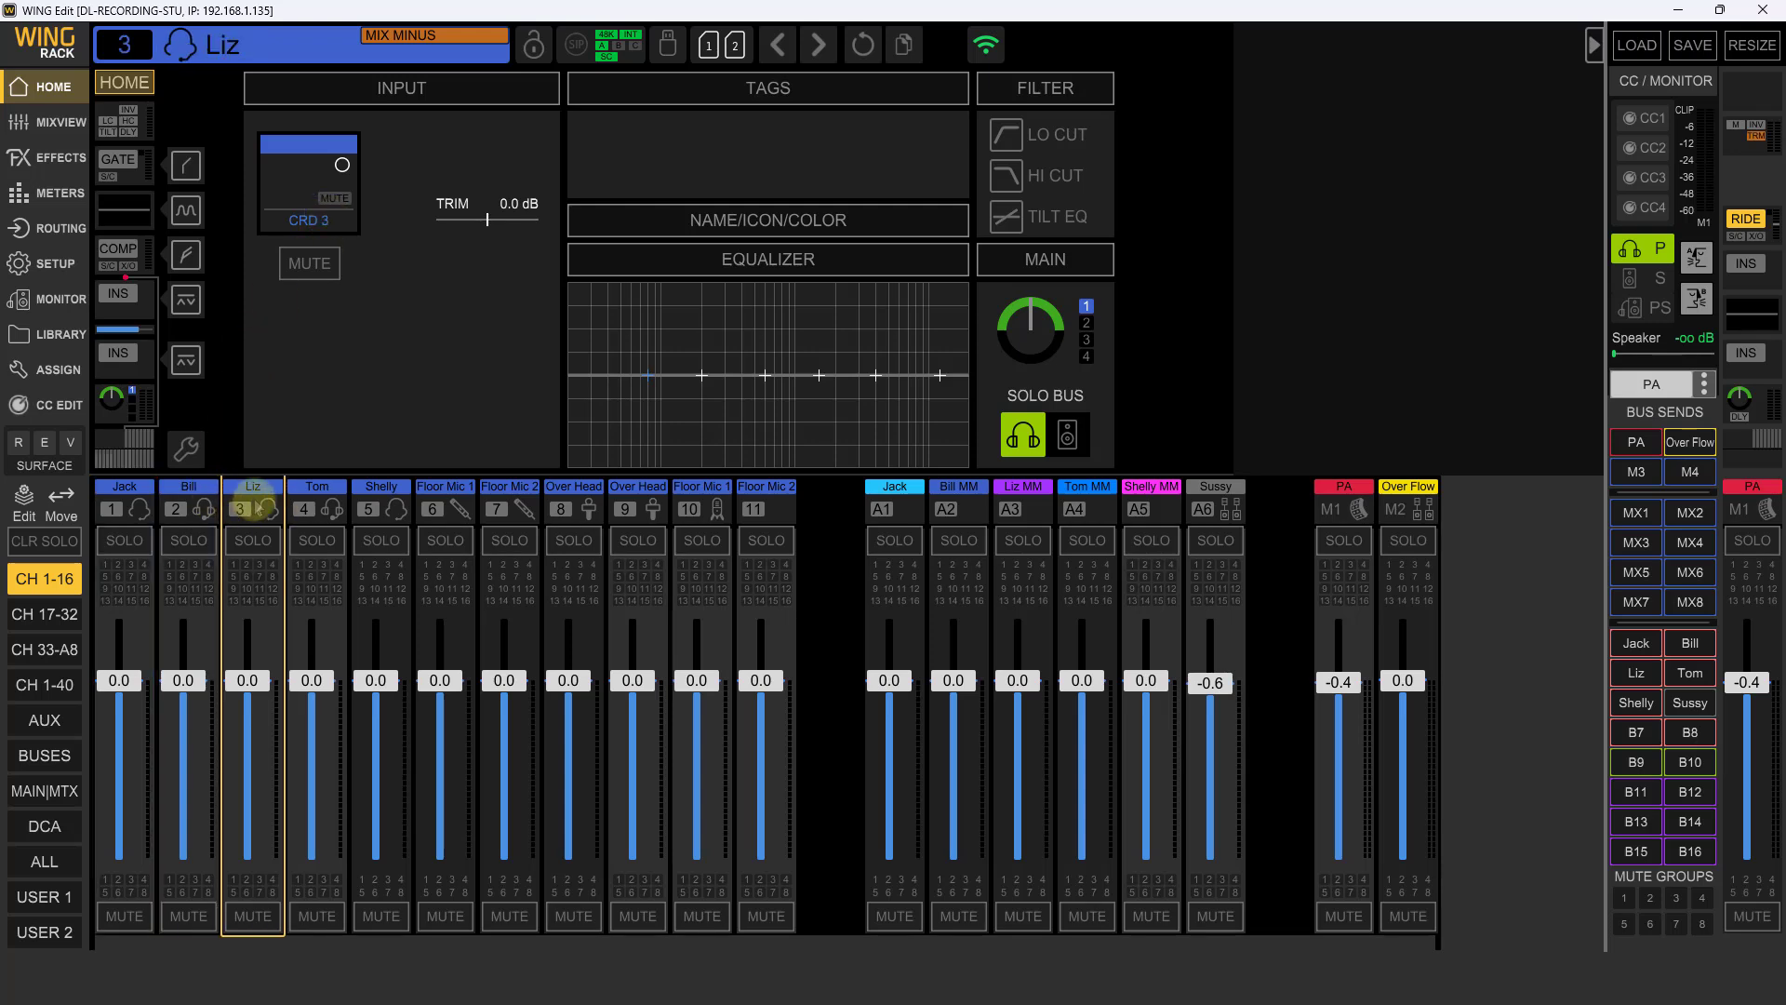
{"action": "left_click", "coordinate": [321, 507]}
{"action": "left_click", "coordinate": [395, 510]}
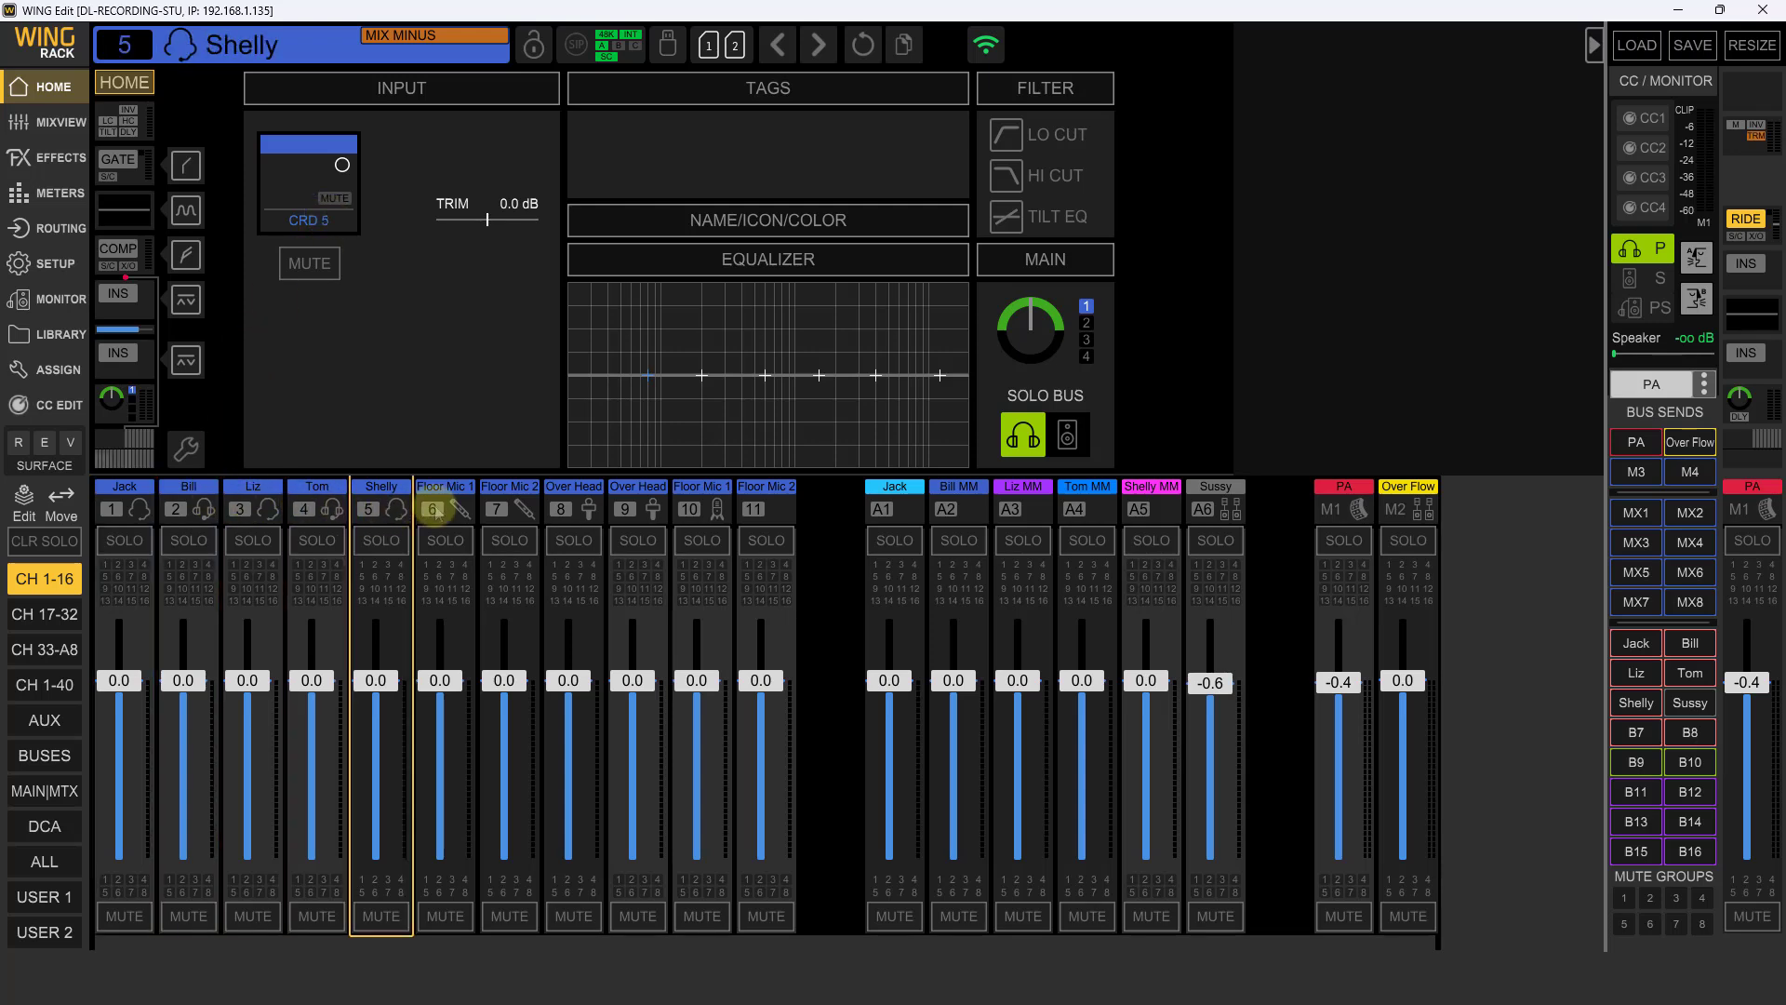
{"action": "left_click", "coordinate": [452, 509]}
{"action": "left_click", "coordinate": [523, 509]}
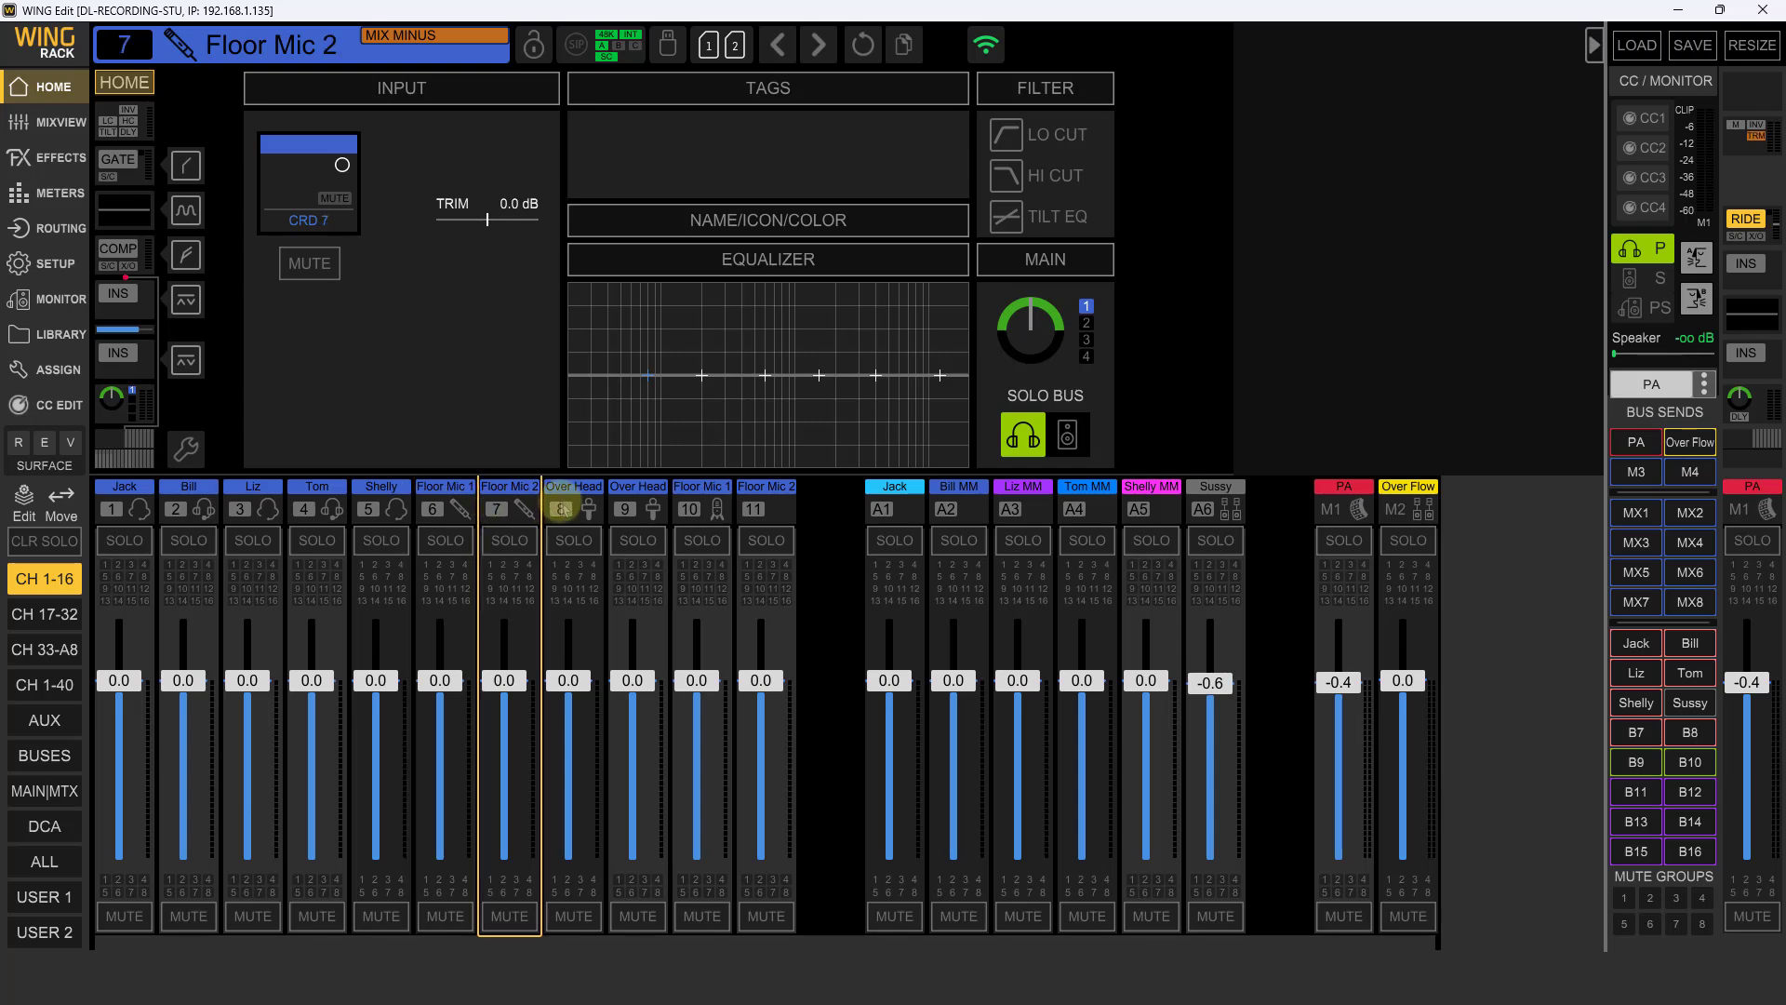
{"action": "left_click", "coordinate": [561, 508]}
{"action": "left_click", "coordinate": [625, 508]}
{"action": "left_click", "coordinate": [693, 510]}
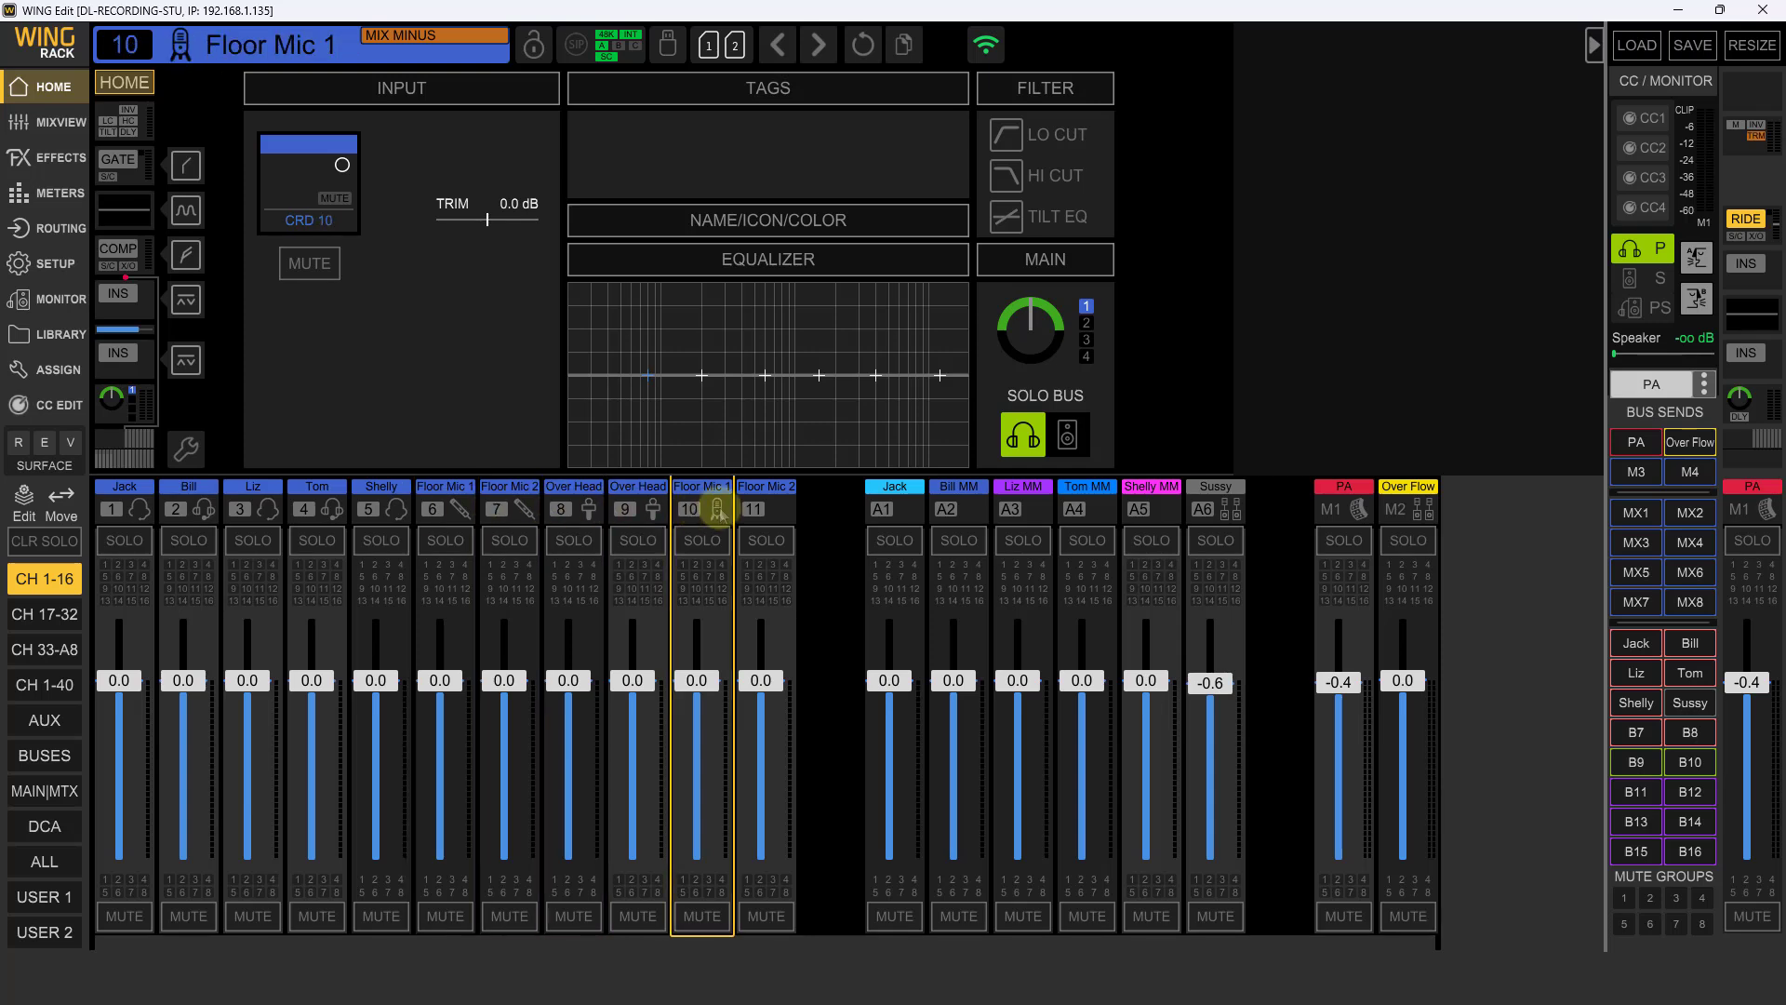
{"action": "left_click", "coordinate": [756, 510]}
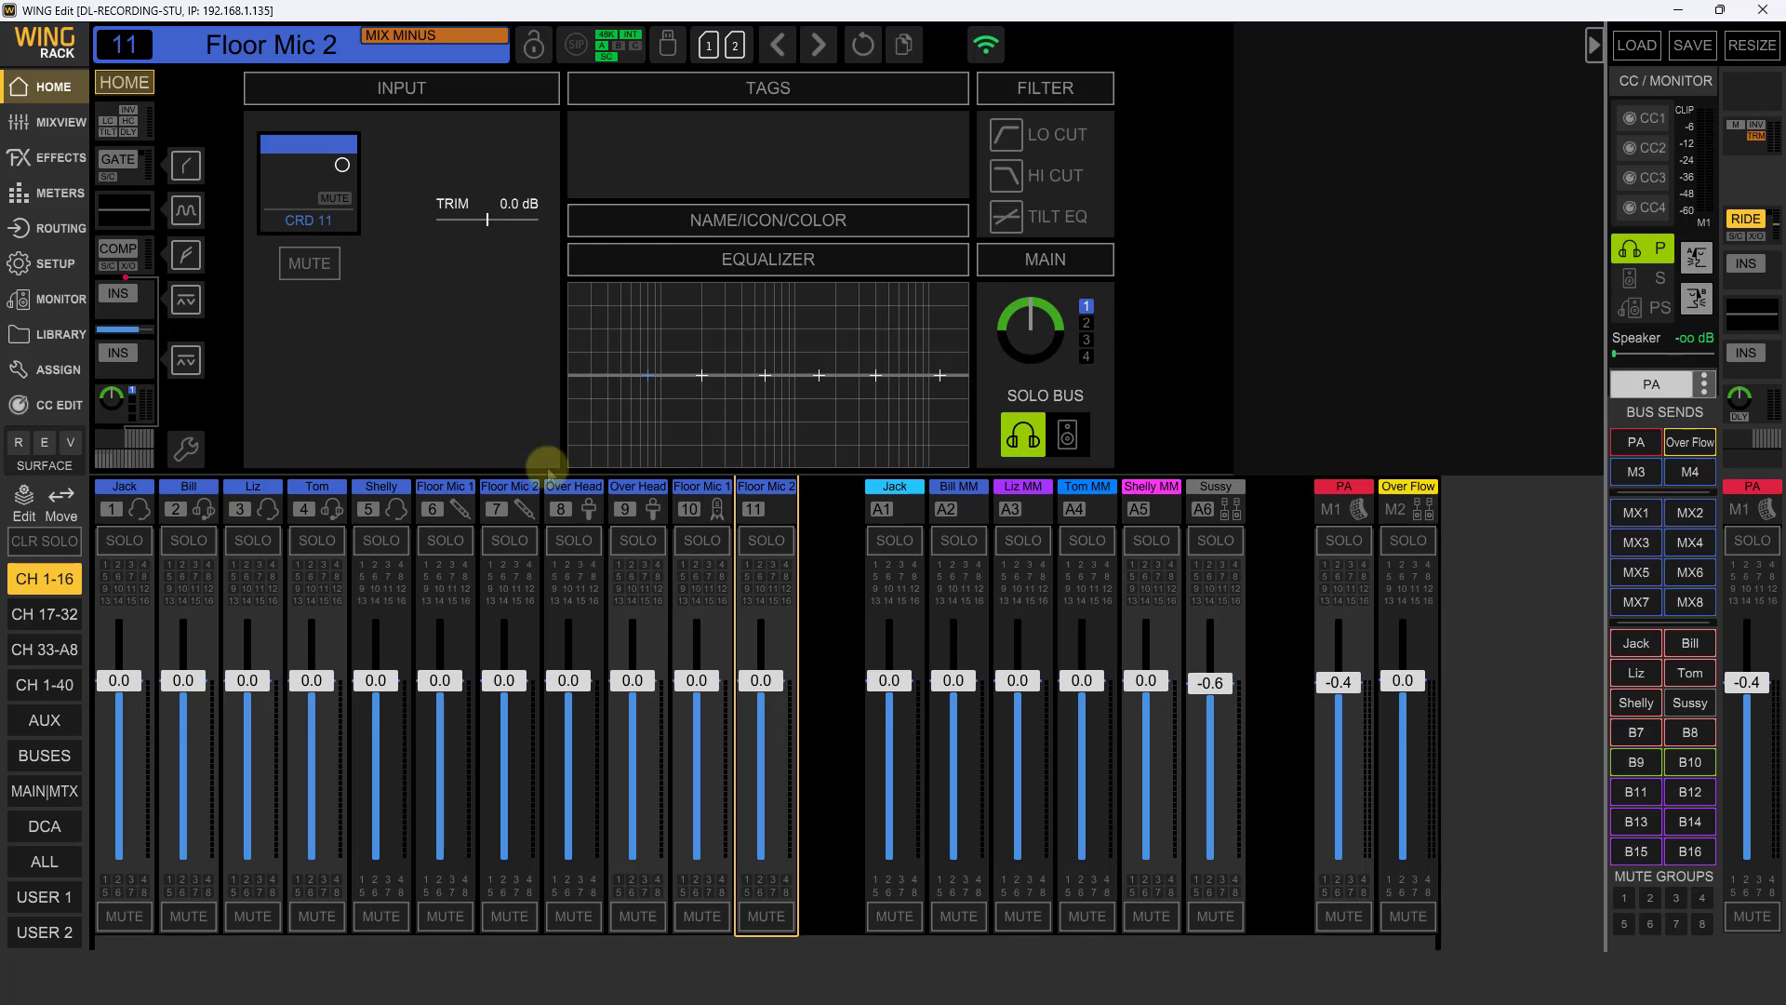
Review the WLIVE PLAY sources, the available source groups and the USB AUDIO output routing
{"action": "left_click", "coordinate": [57, 228]}
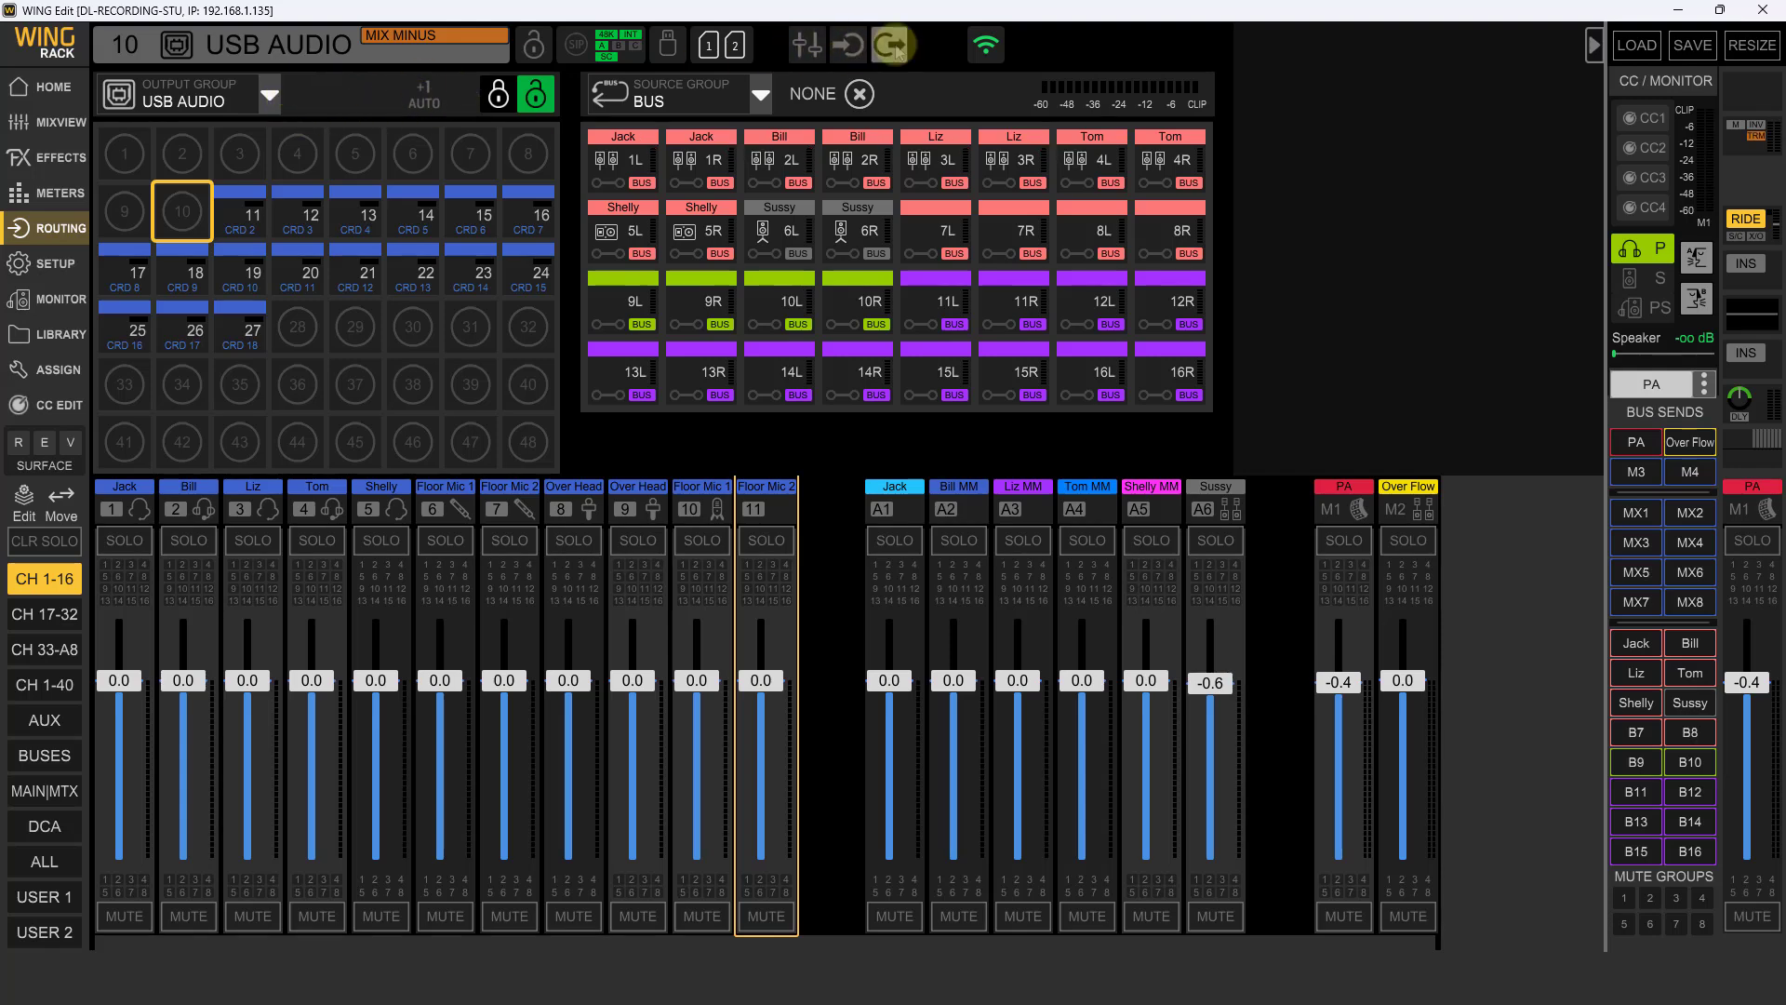
{"action": "left_click", "coordinate": [806, 46]}
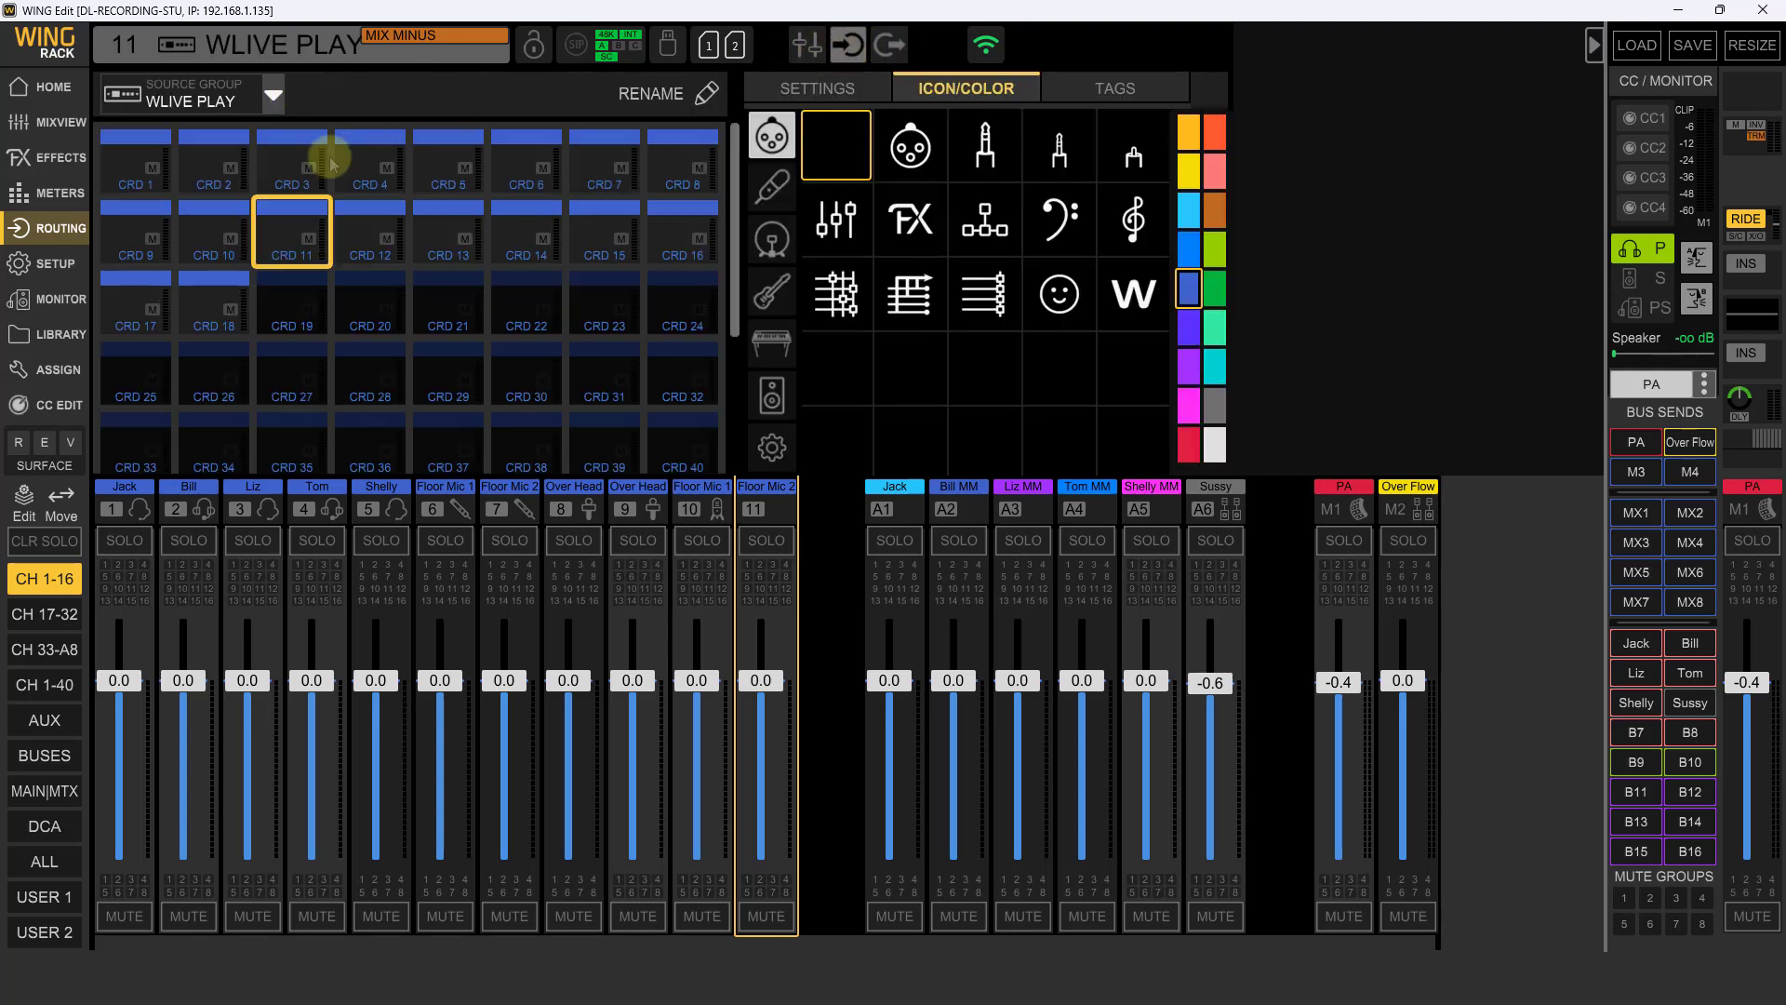
{"action": "left_click", "coordinate": [271, 97]}
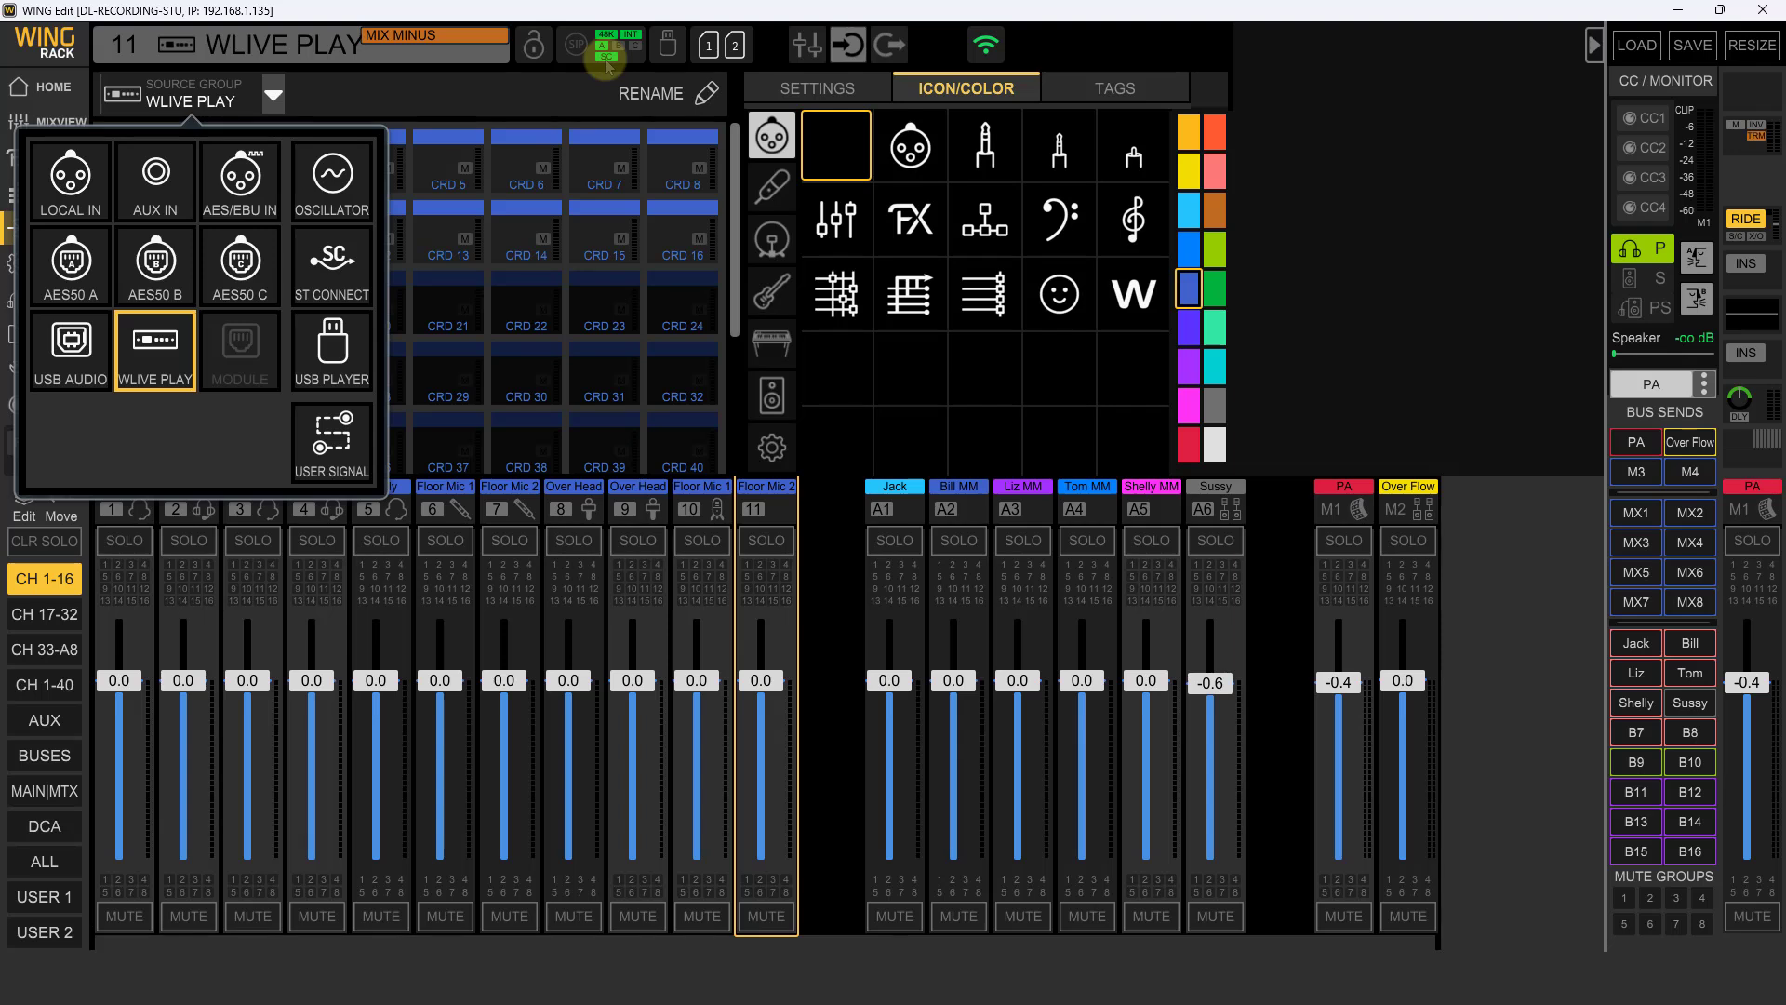
{"action": "left_click", "coordinate": [477, 93]}
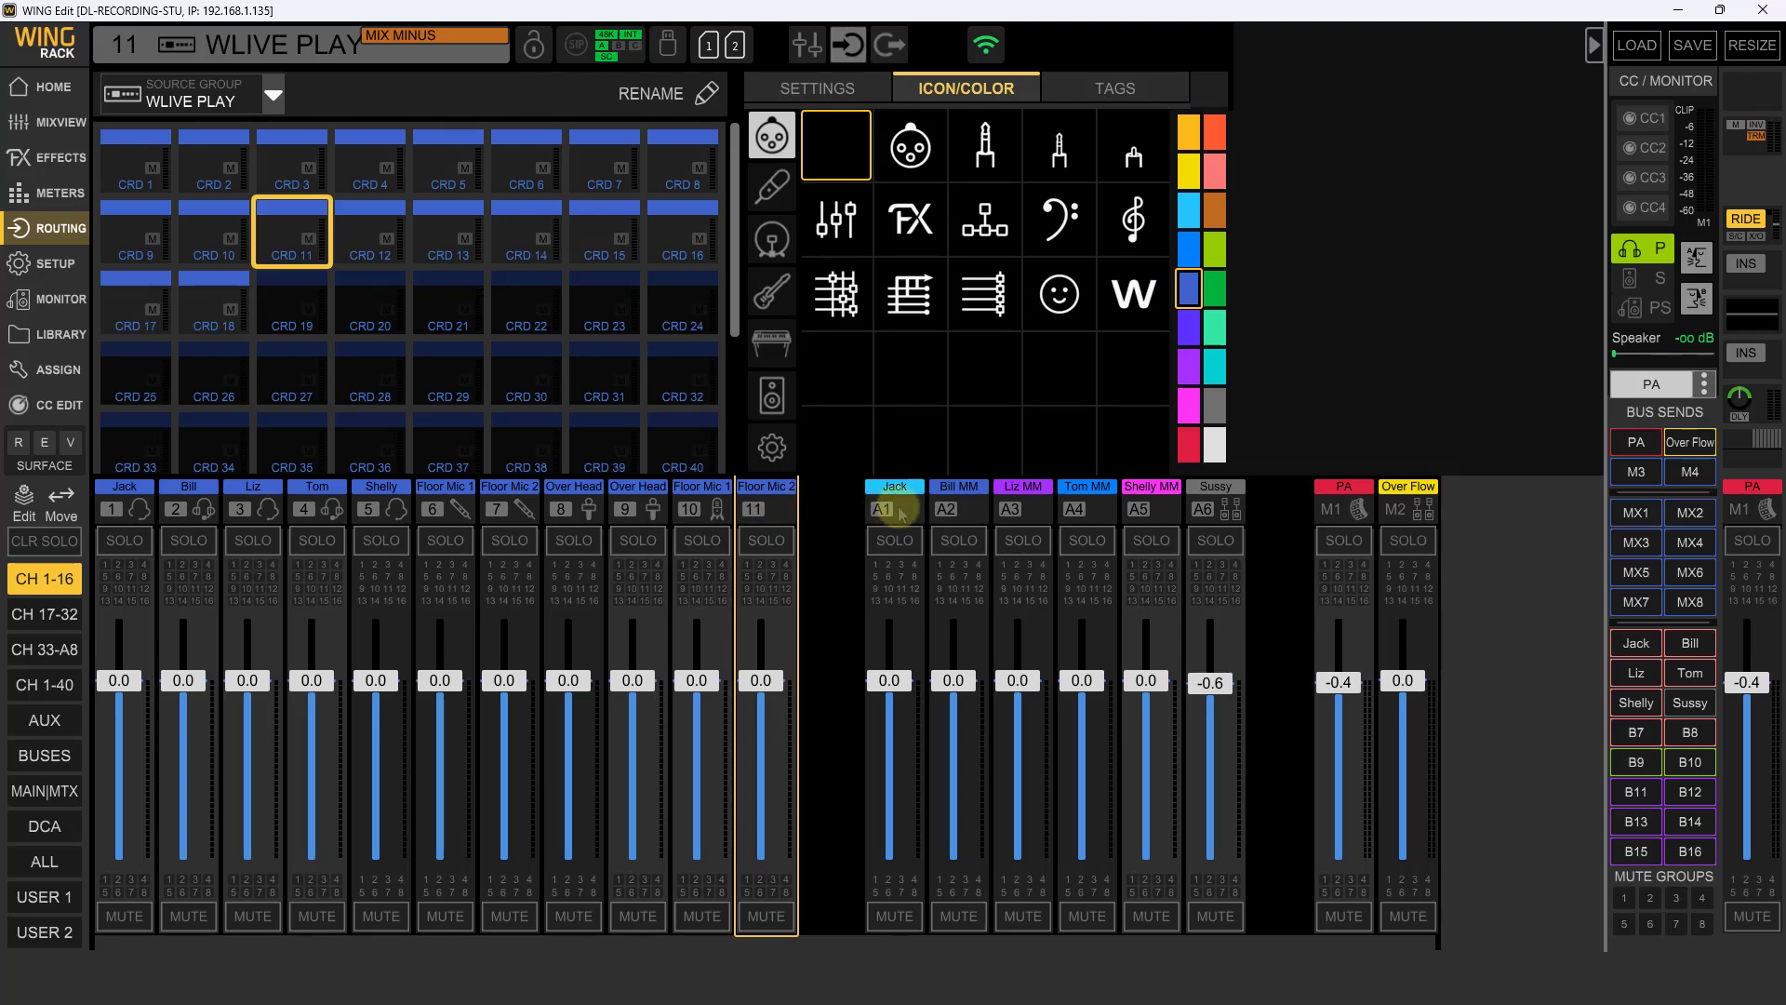
{"action": "left_click", "coordinate": [888, 43]}
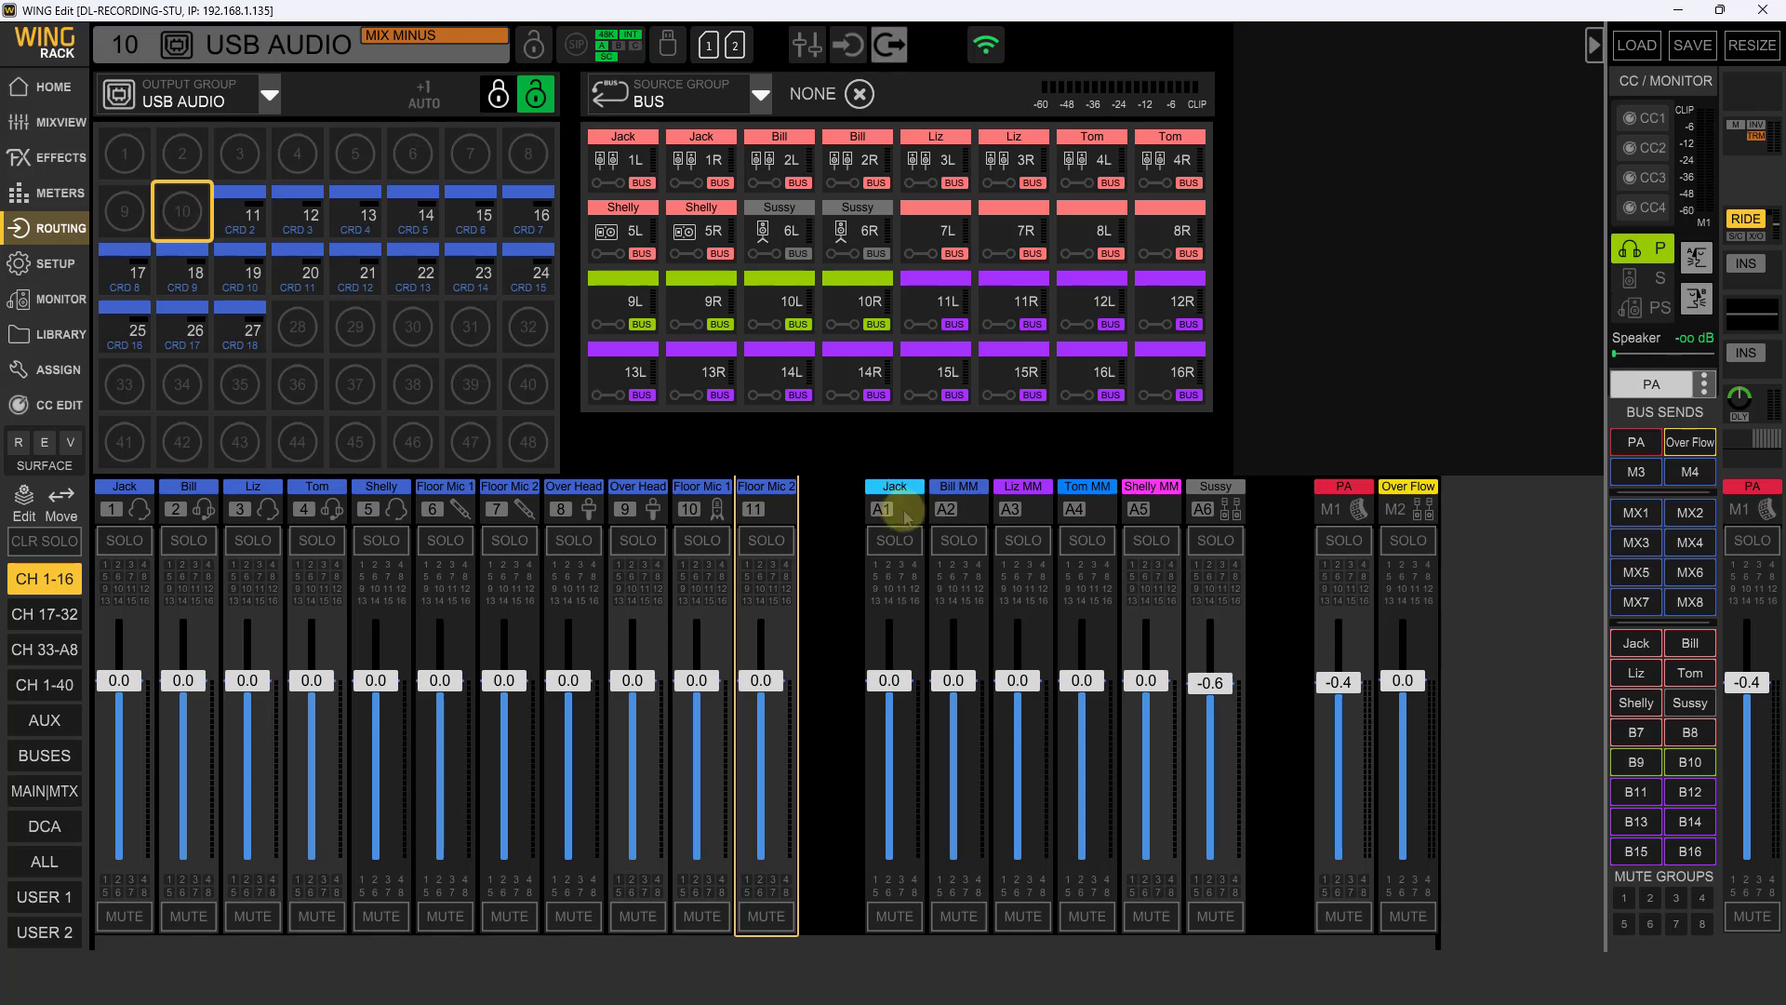
Go through aux channels A1 to A6 and check the USB input source of each
{"action": "left_click", "coordinate": [902, 512]}
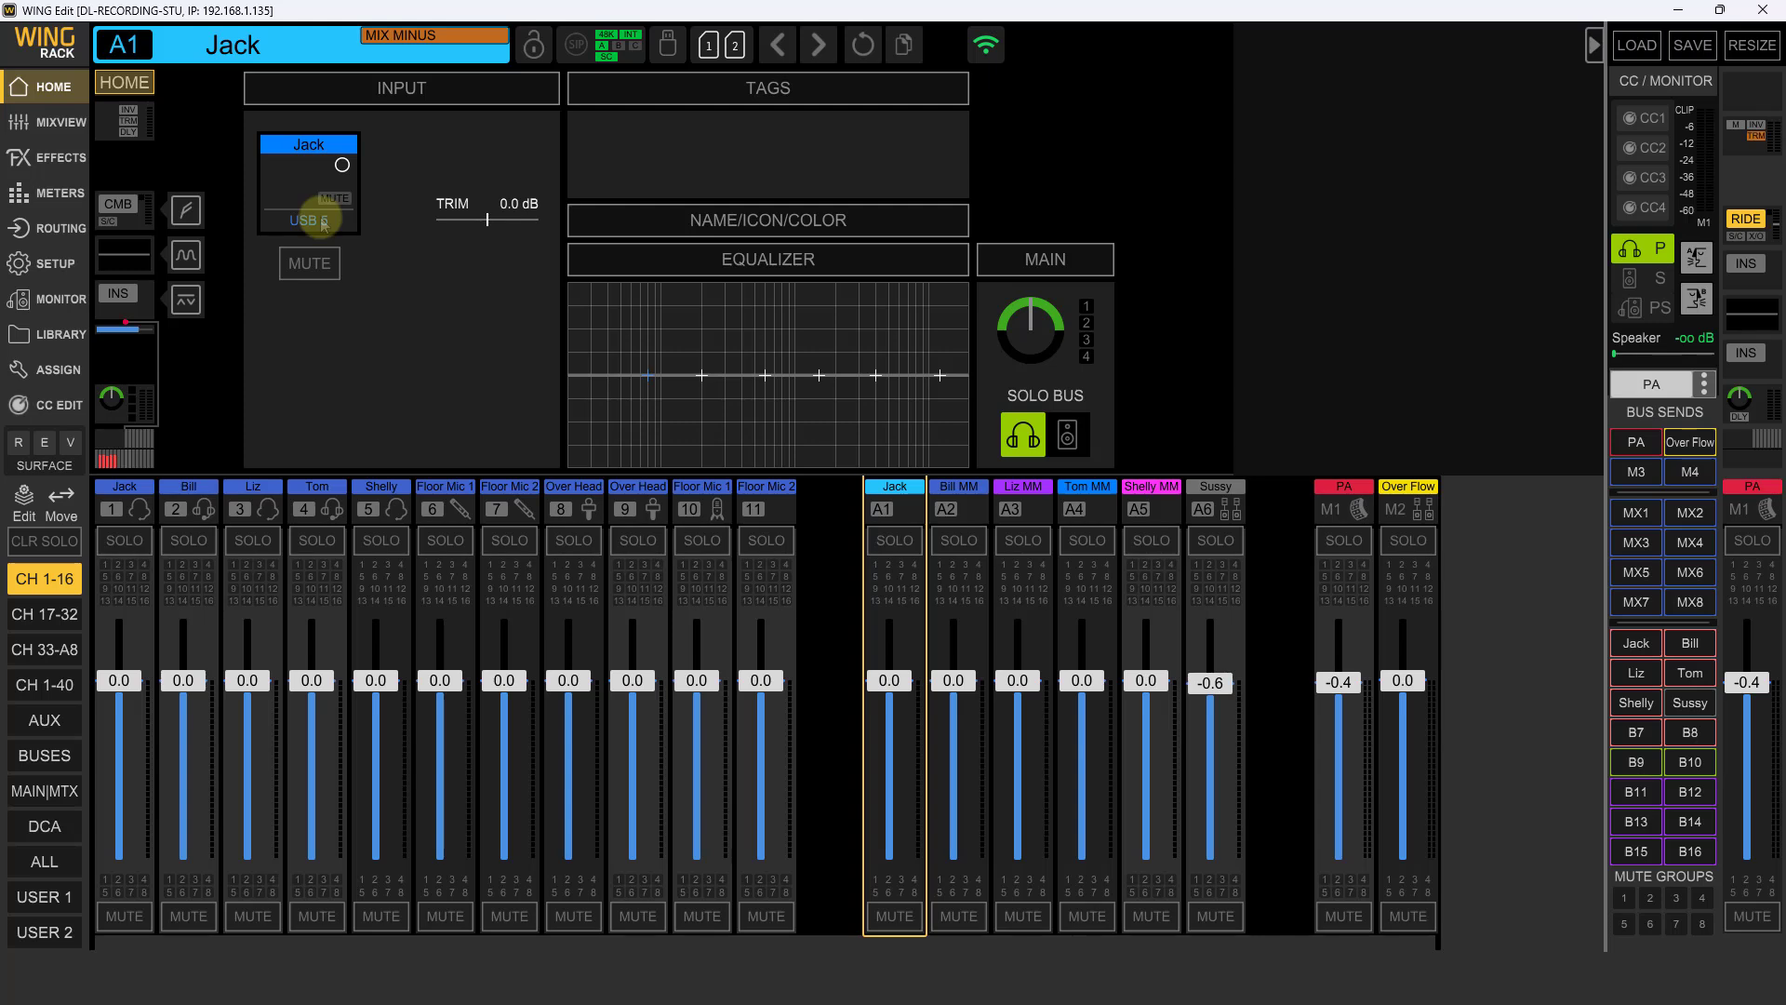
{"action": "left_click", "coordinate": [977, 510]}
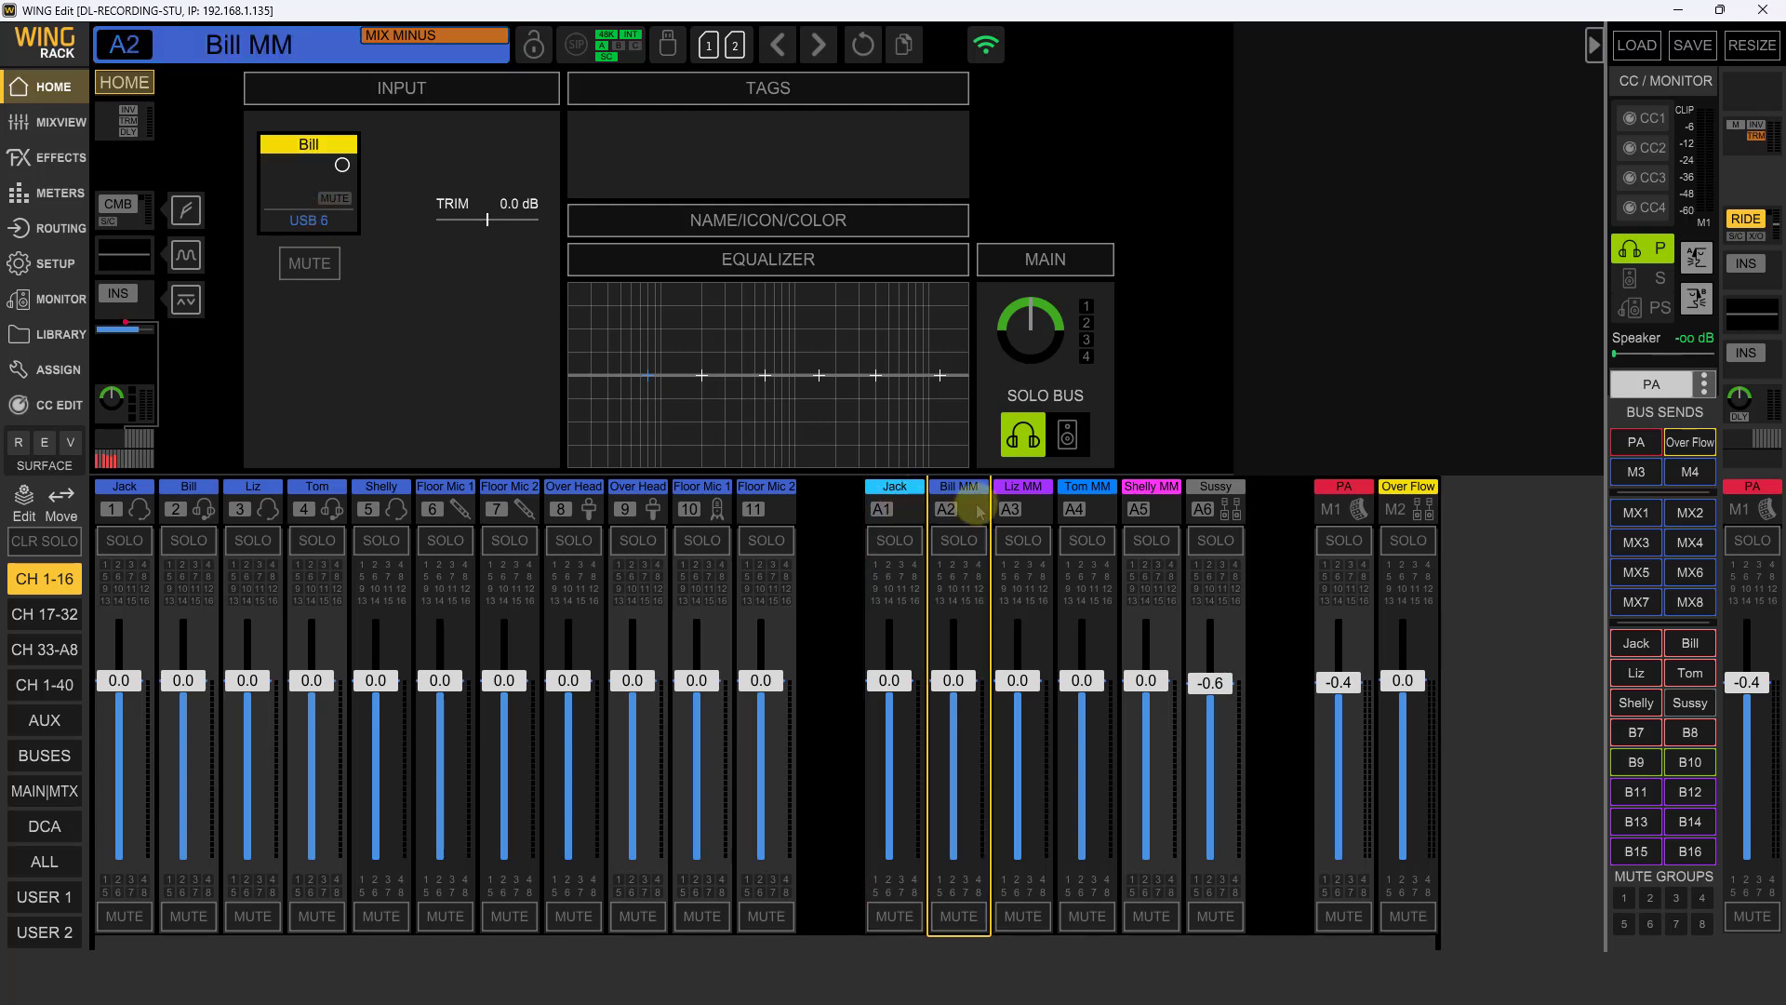
{"action": "left_click", "coordinate": [1035, 515]}
{"action": "left_click", "coordinate": [1087, 512]}
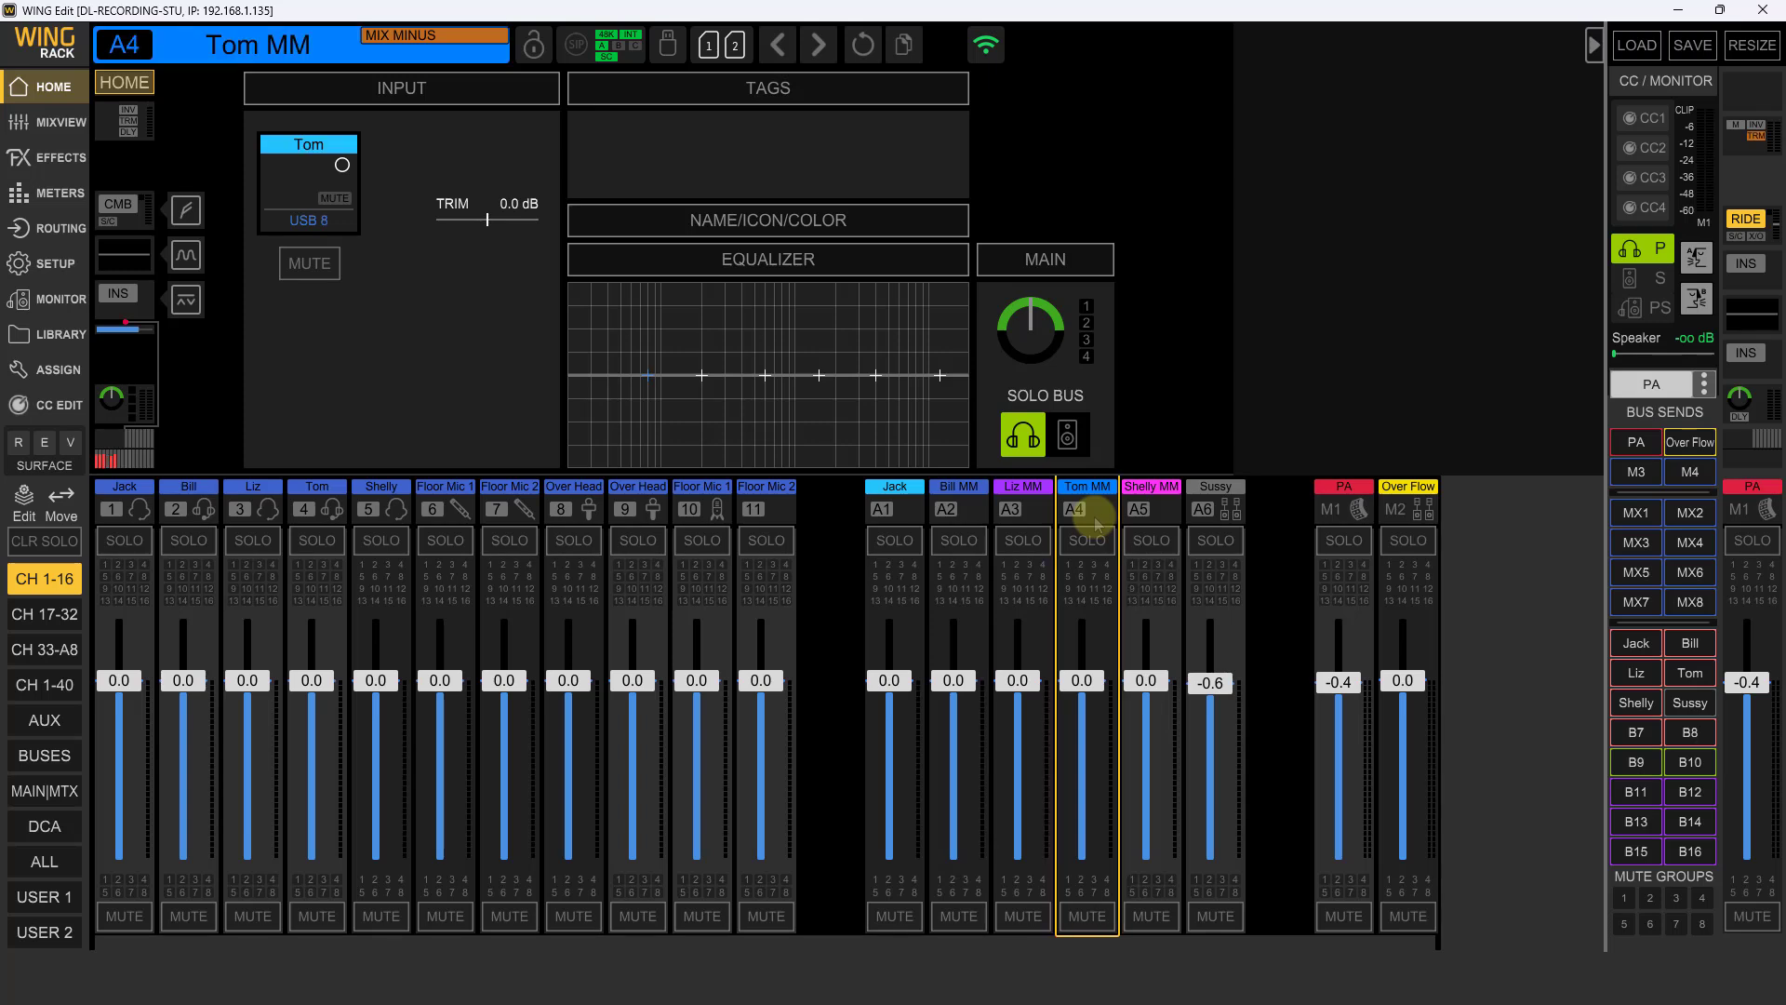
{"action": "left_click", "coordinate": [1154, 514]}
{"action": "left_click", "coordinate": [1228, 513]}
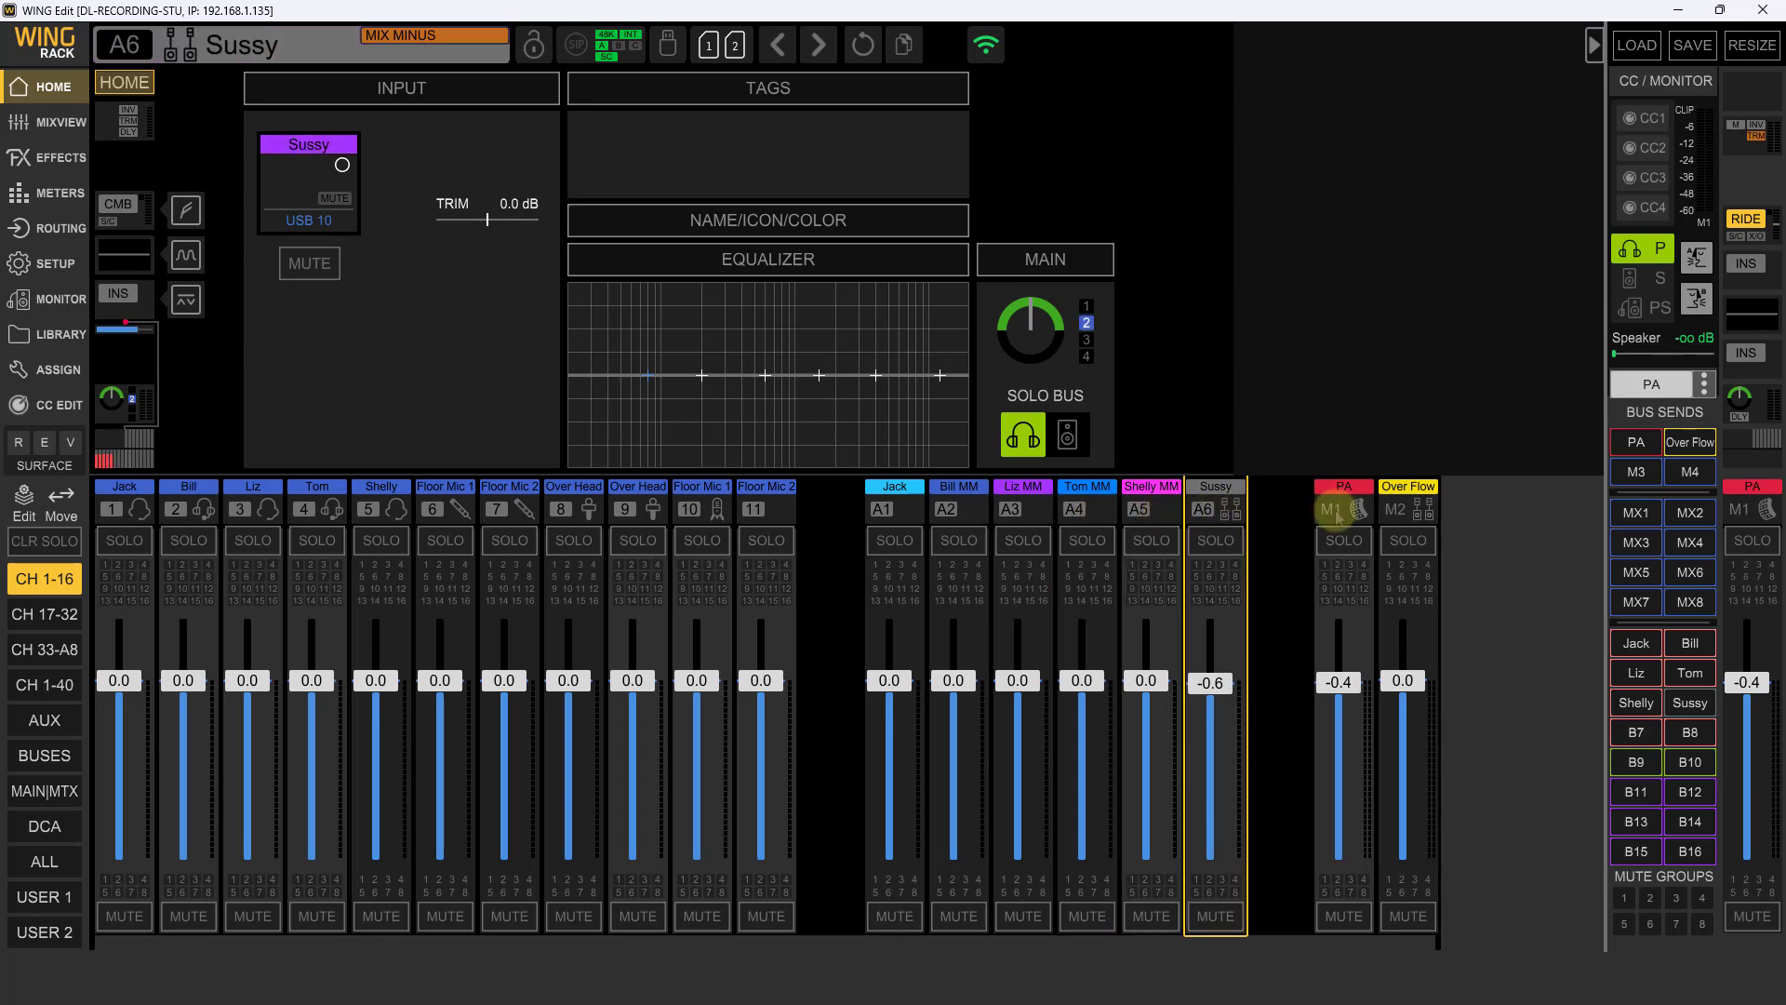
Examine which inputs feed the PA and Over Flow mains, and show the sends to PA on the faders
{"action": "left_click", "coordinate": [1335, 514]}
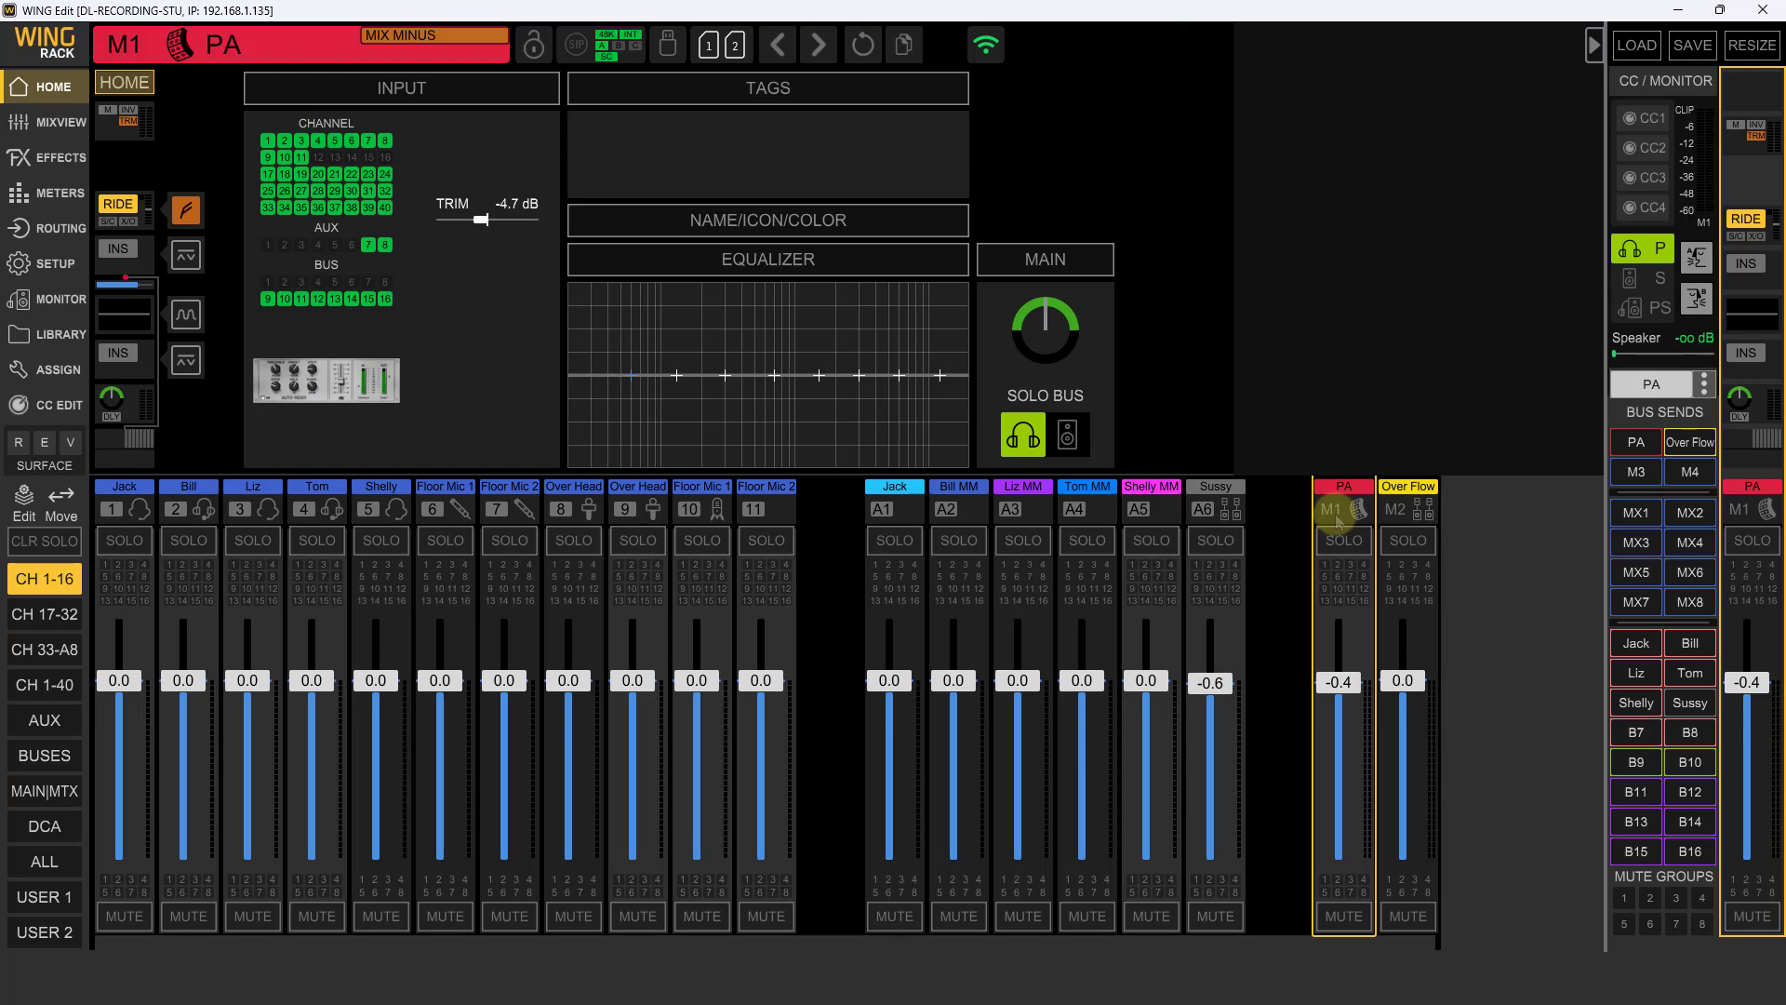
{"action": "left_click", "coordinate": [1423, 509]}
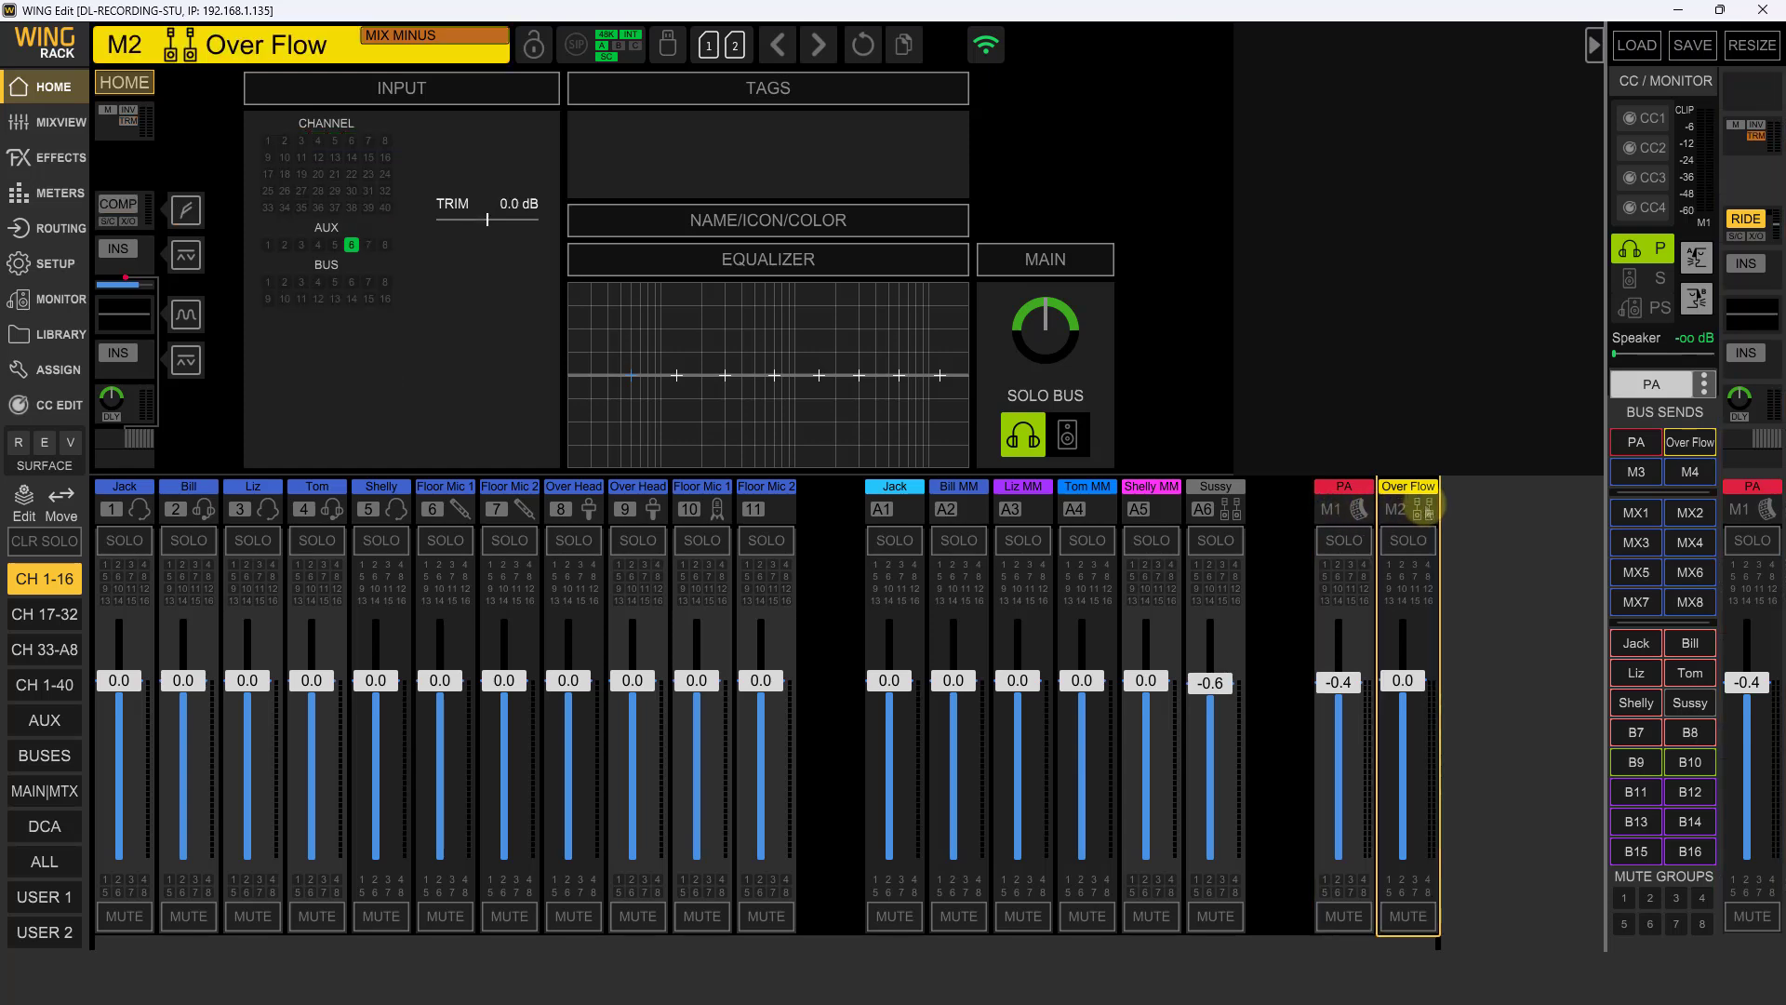
{"action": "left_click", "coordinate": [1638, 444]}
{"action": "left_click", "coordinate": [1637, 443]}
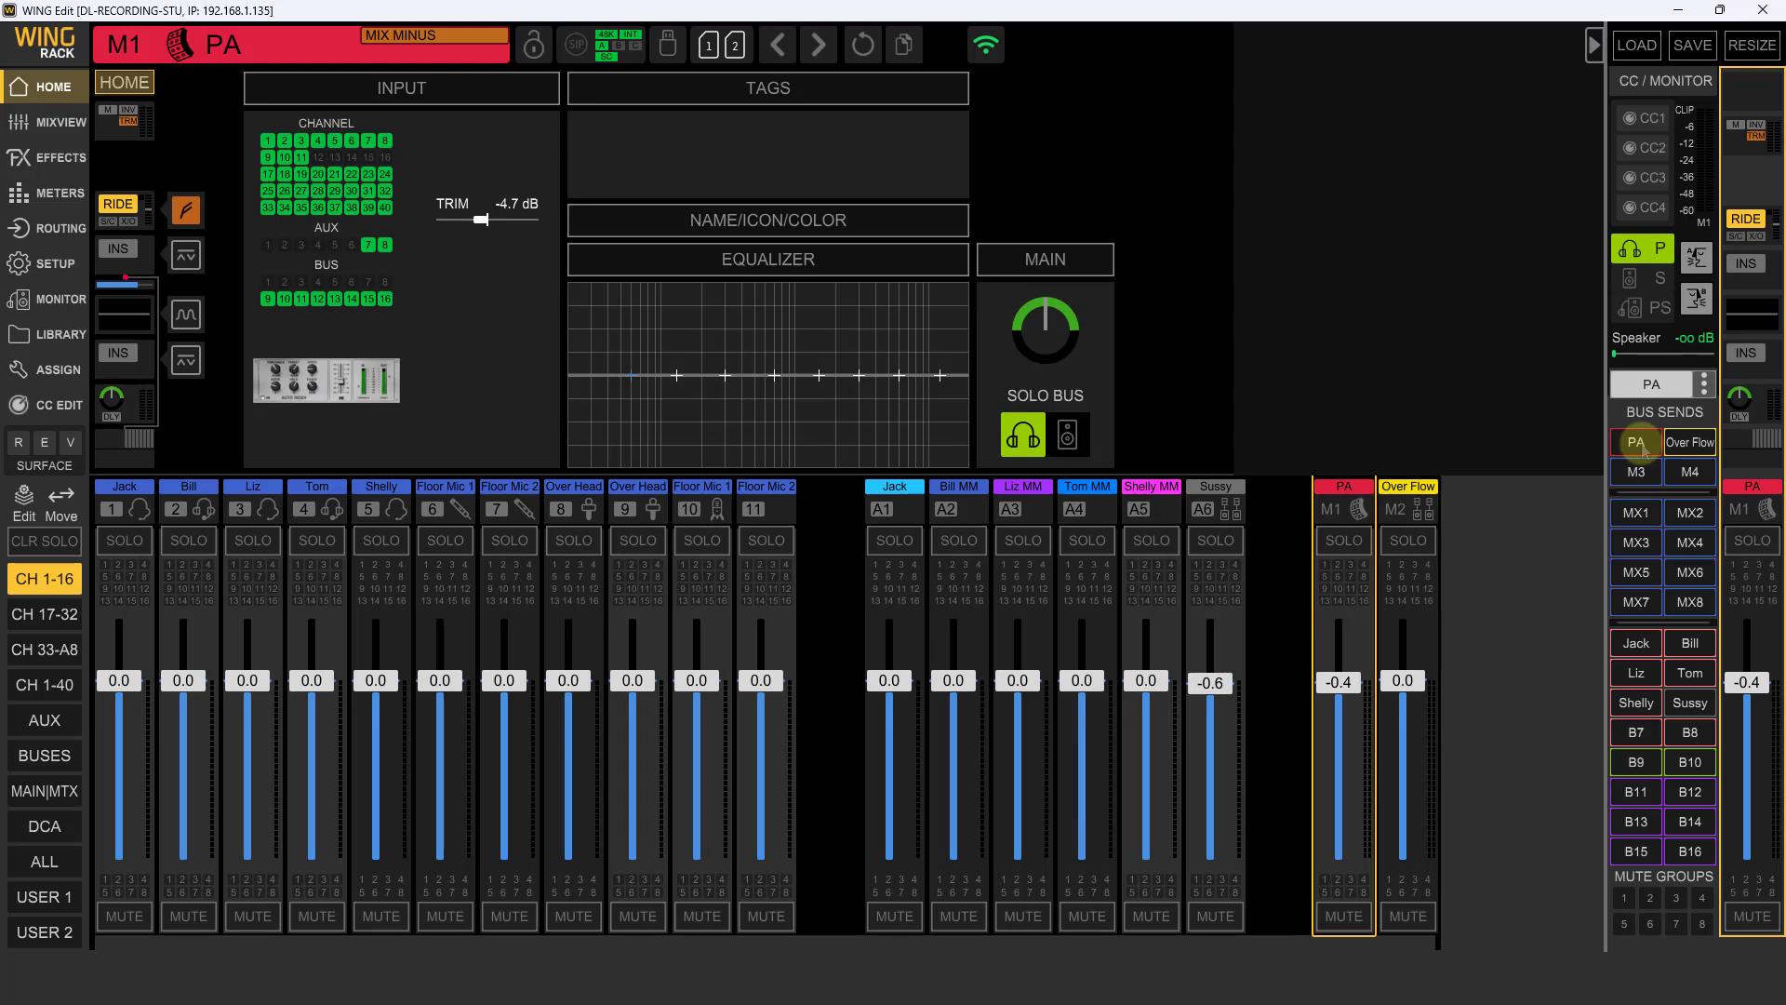
{"action": "left_click", "coordinate": [1638, 444]}
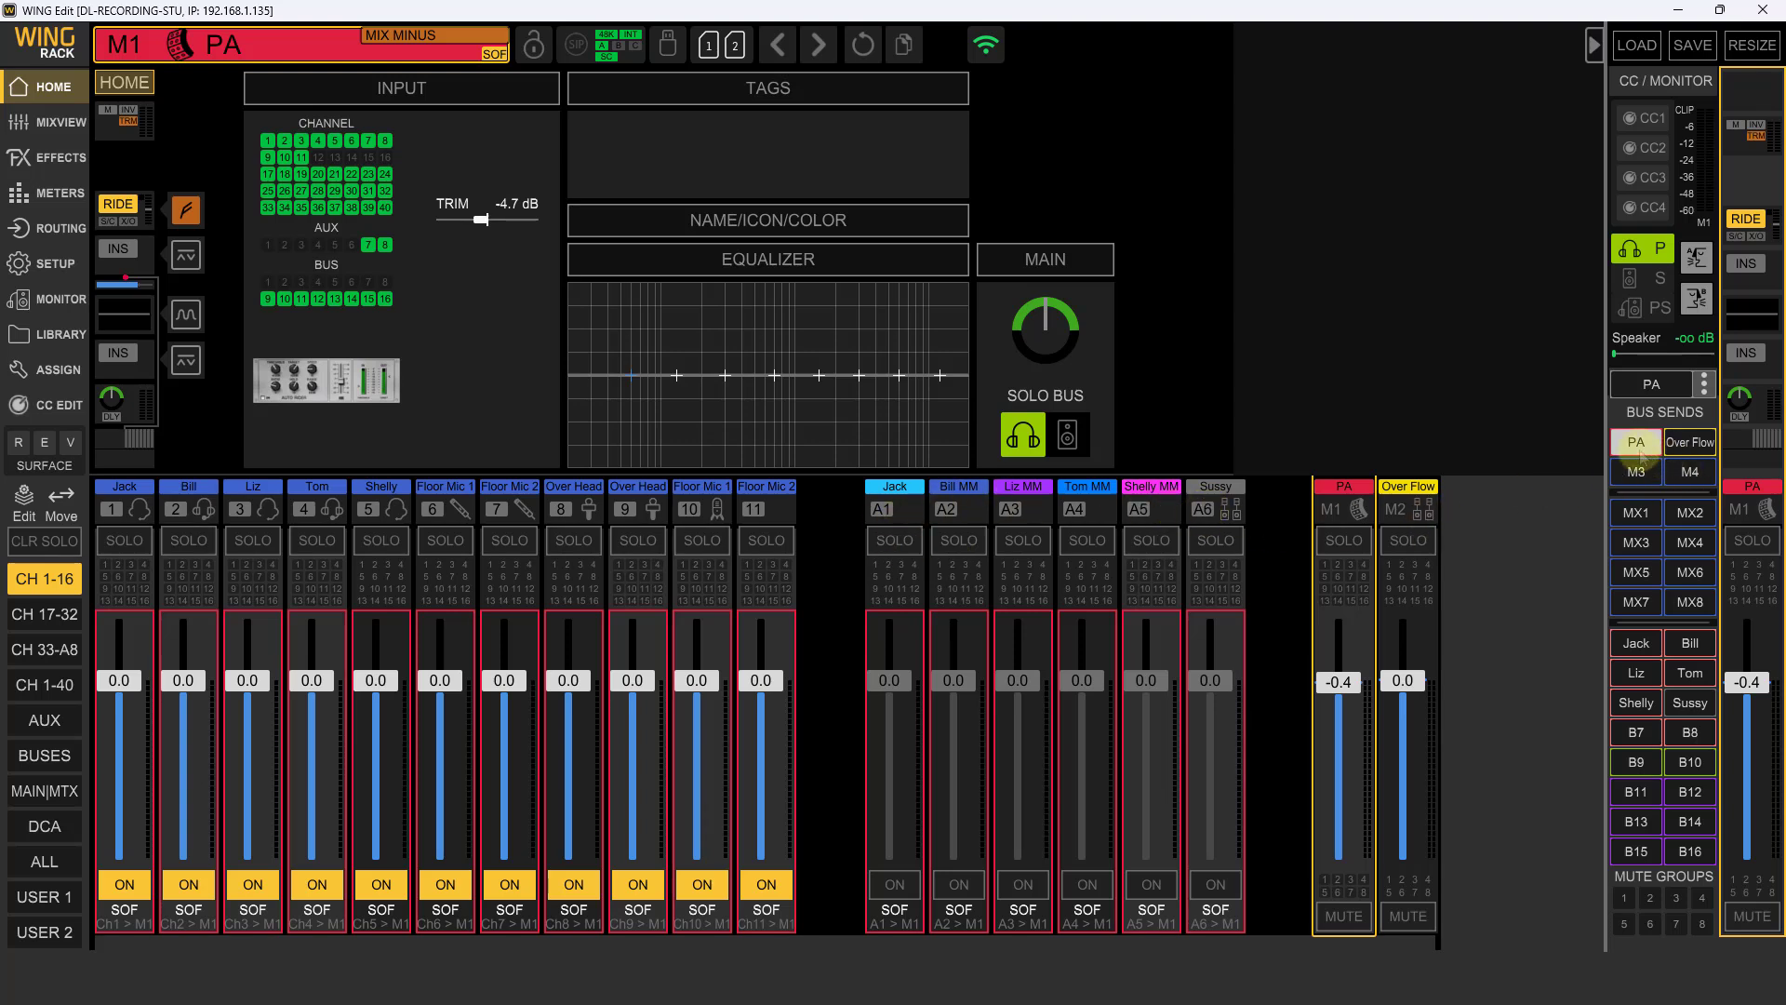
Show the sends to bus B1 on the faders and inspect them for the channels, aux inputs and buses
{"action": "left_click", "coordinate": [1636, 643]}
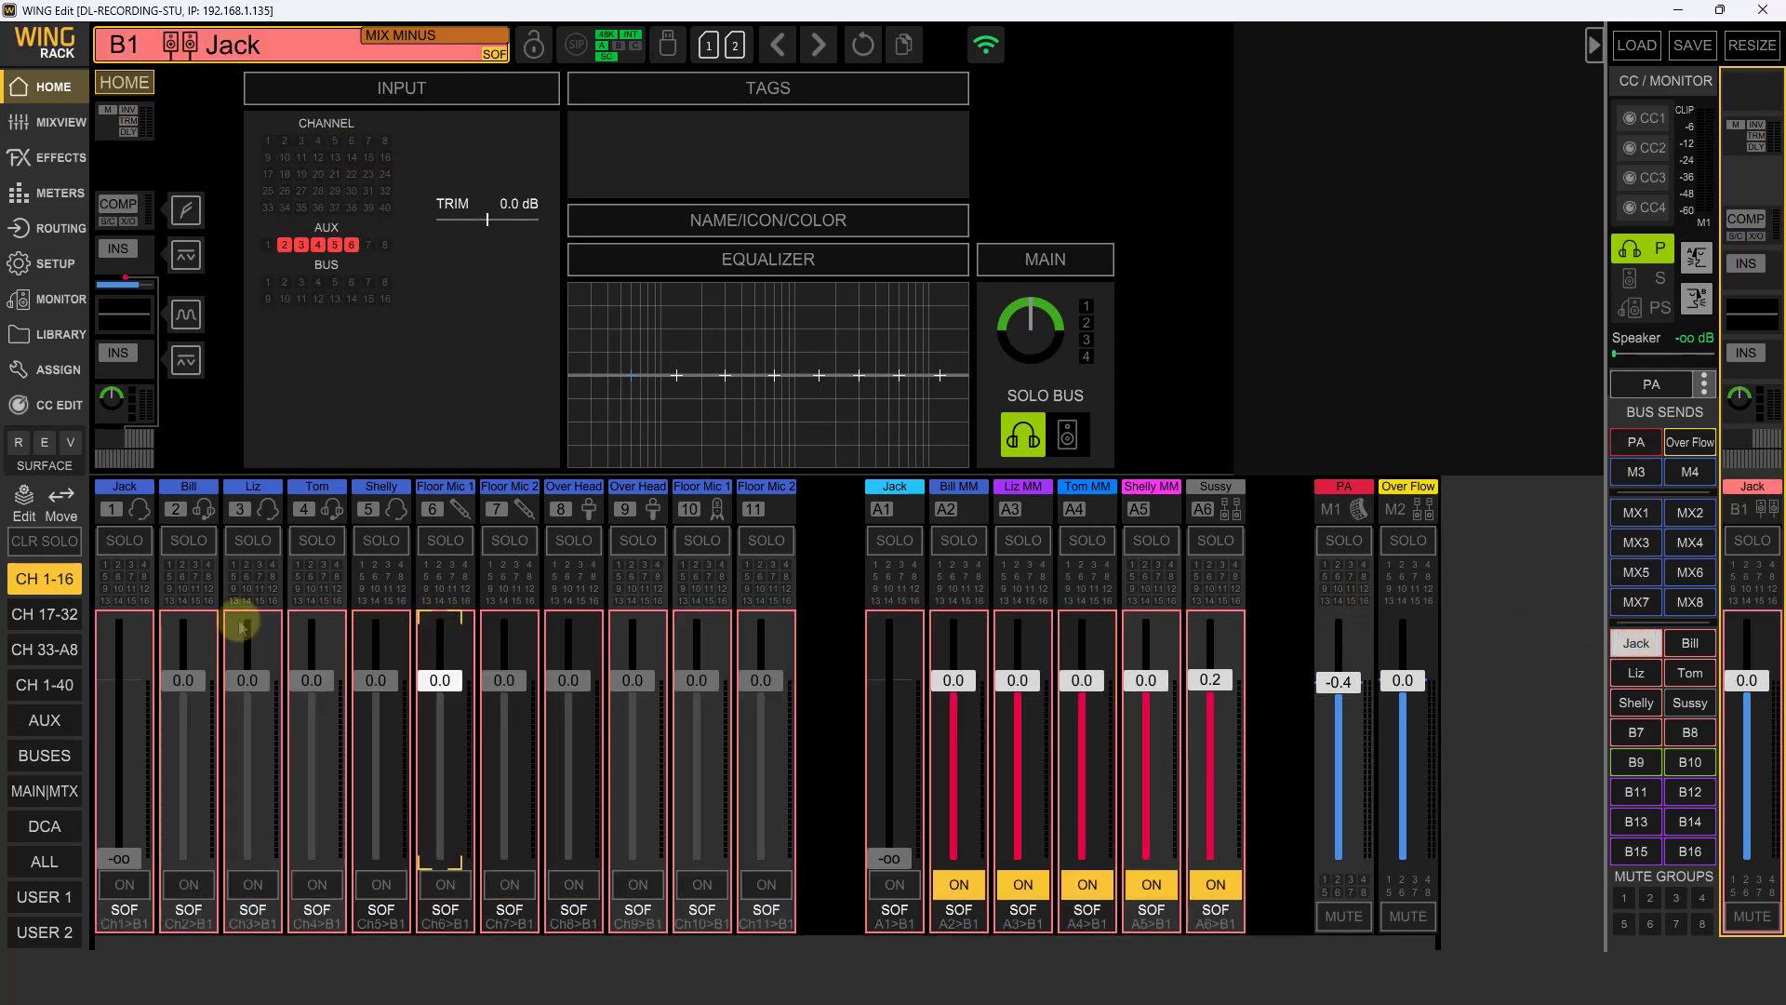
{"action": "left_click", "coordinate": [37, 755]}
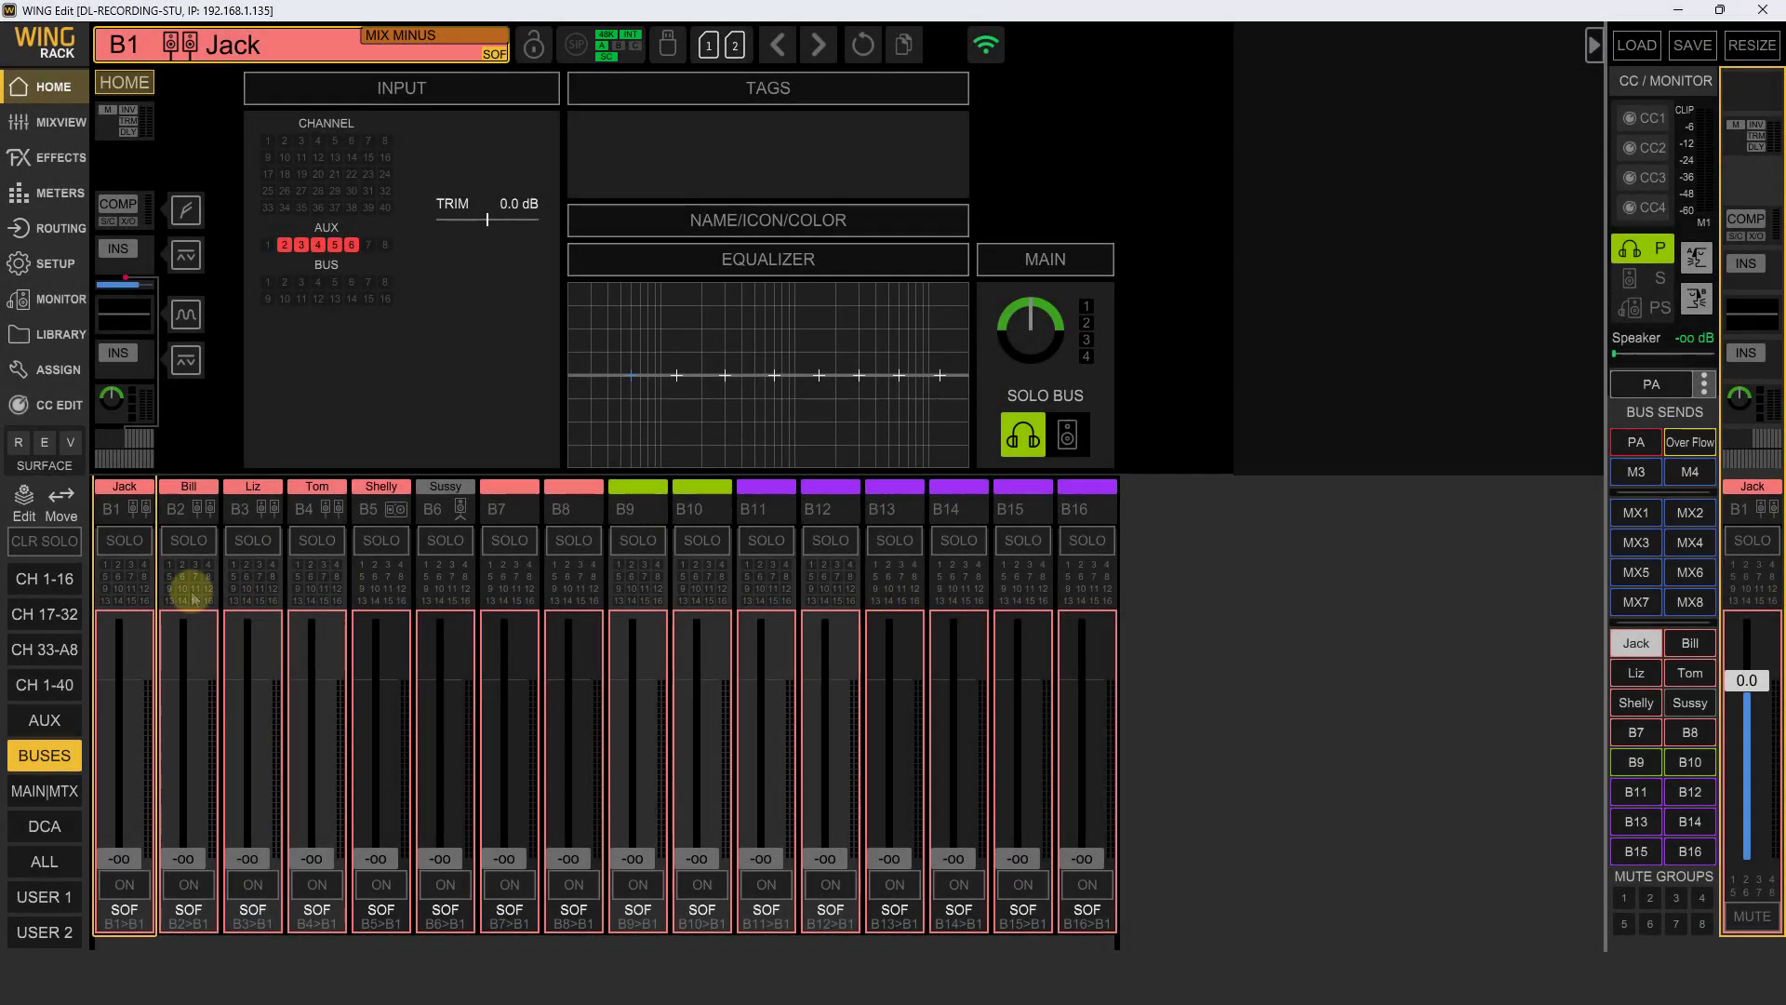
{"action": "left_click", "coordinate": [44, 578]}
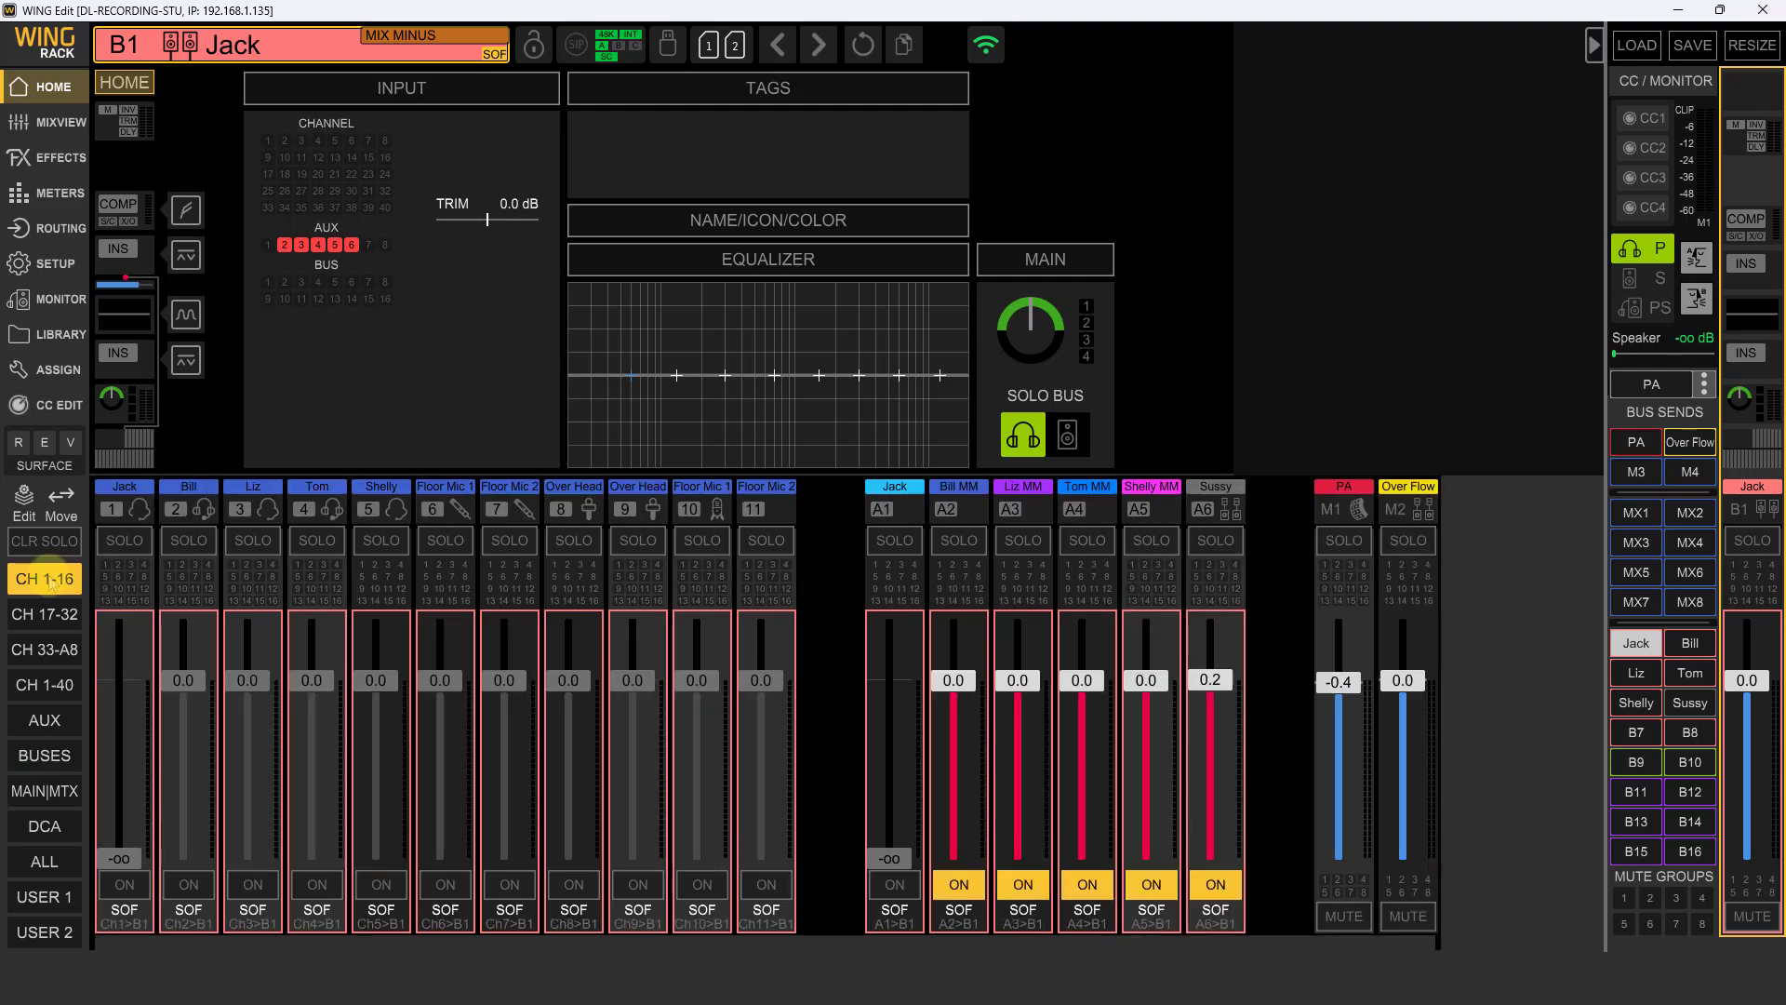
{"action": "left_click", "coordinate": [1630, 643]}
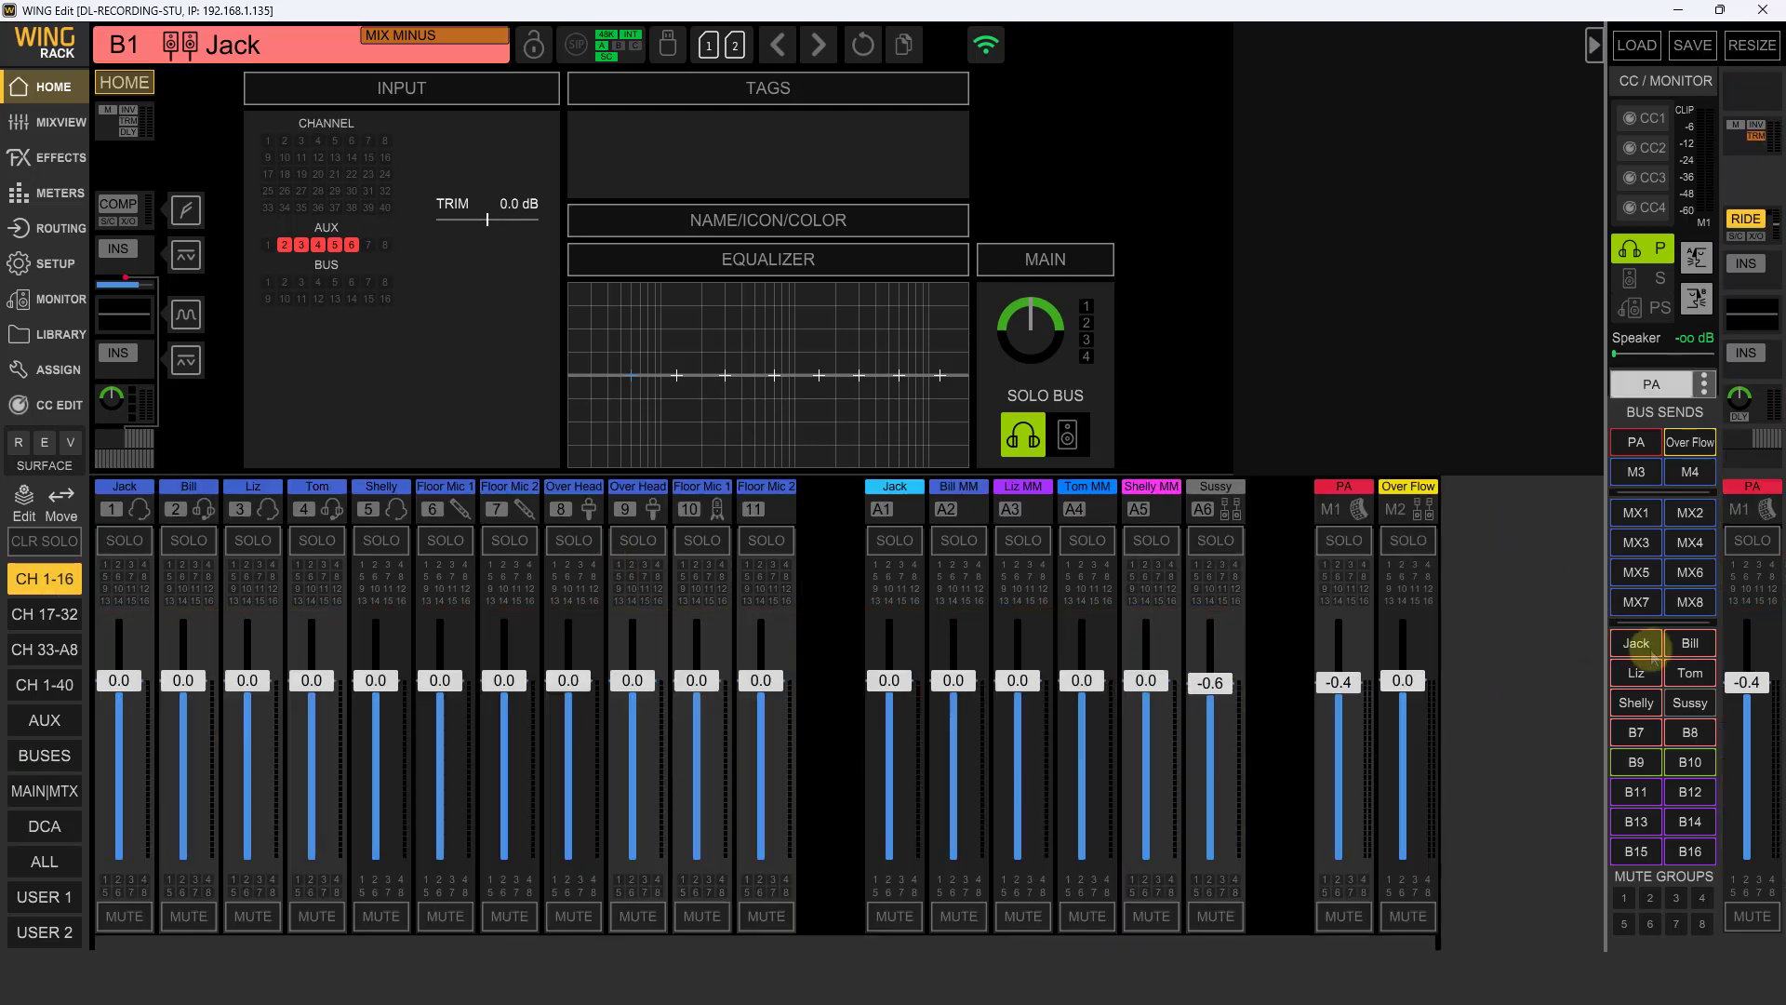
{"action": "left_click", "coordinate": [1637, 643]}
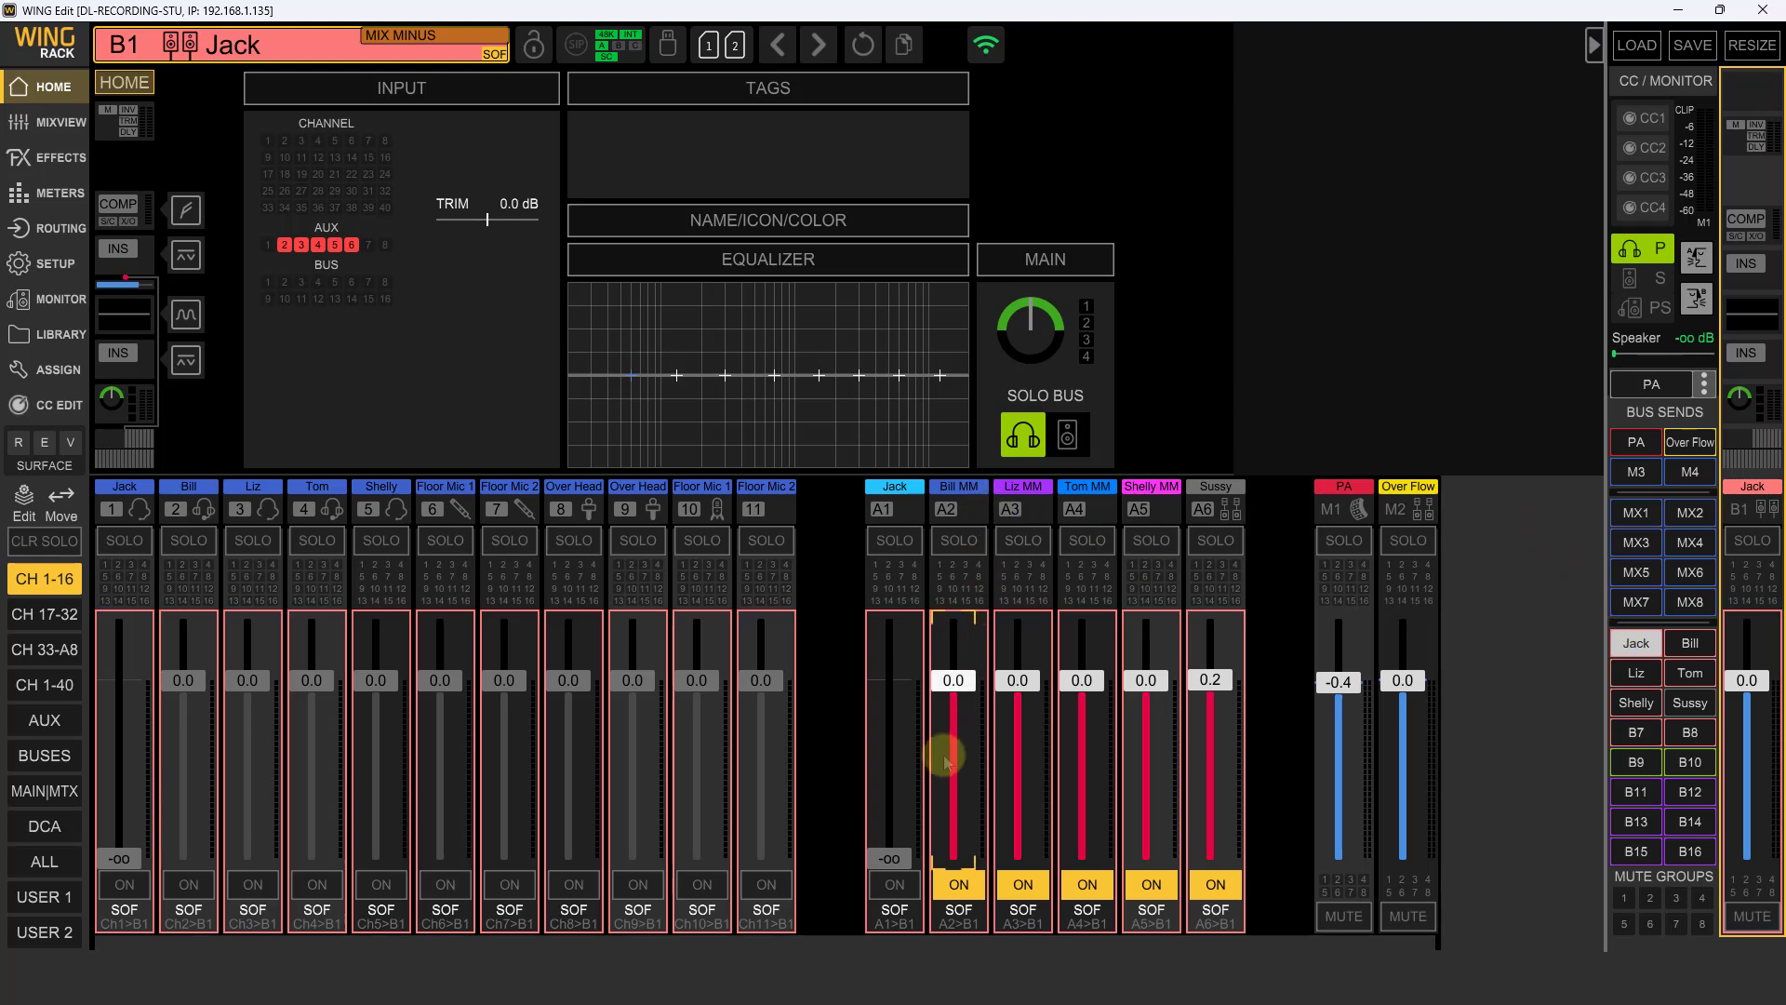
{"action": "left_click", "coordinate": [1216, 690]}
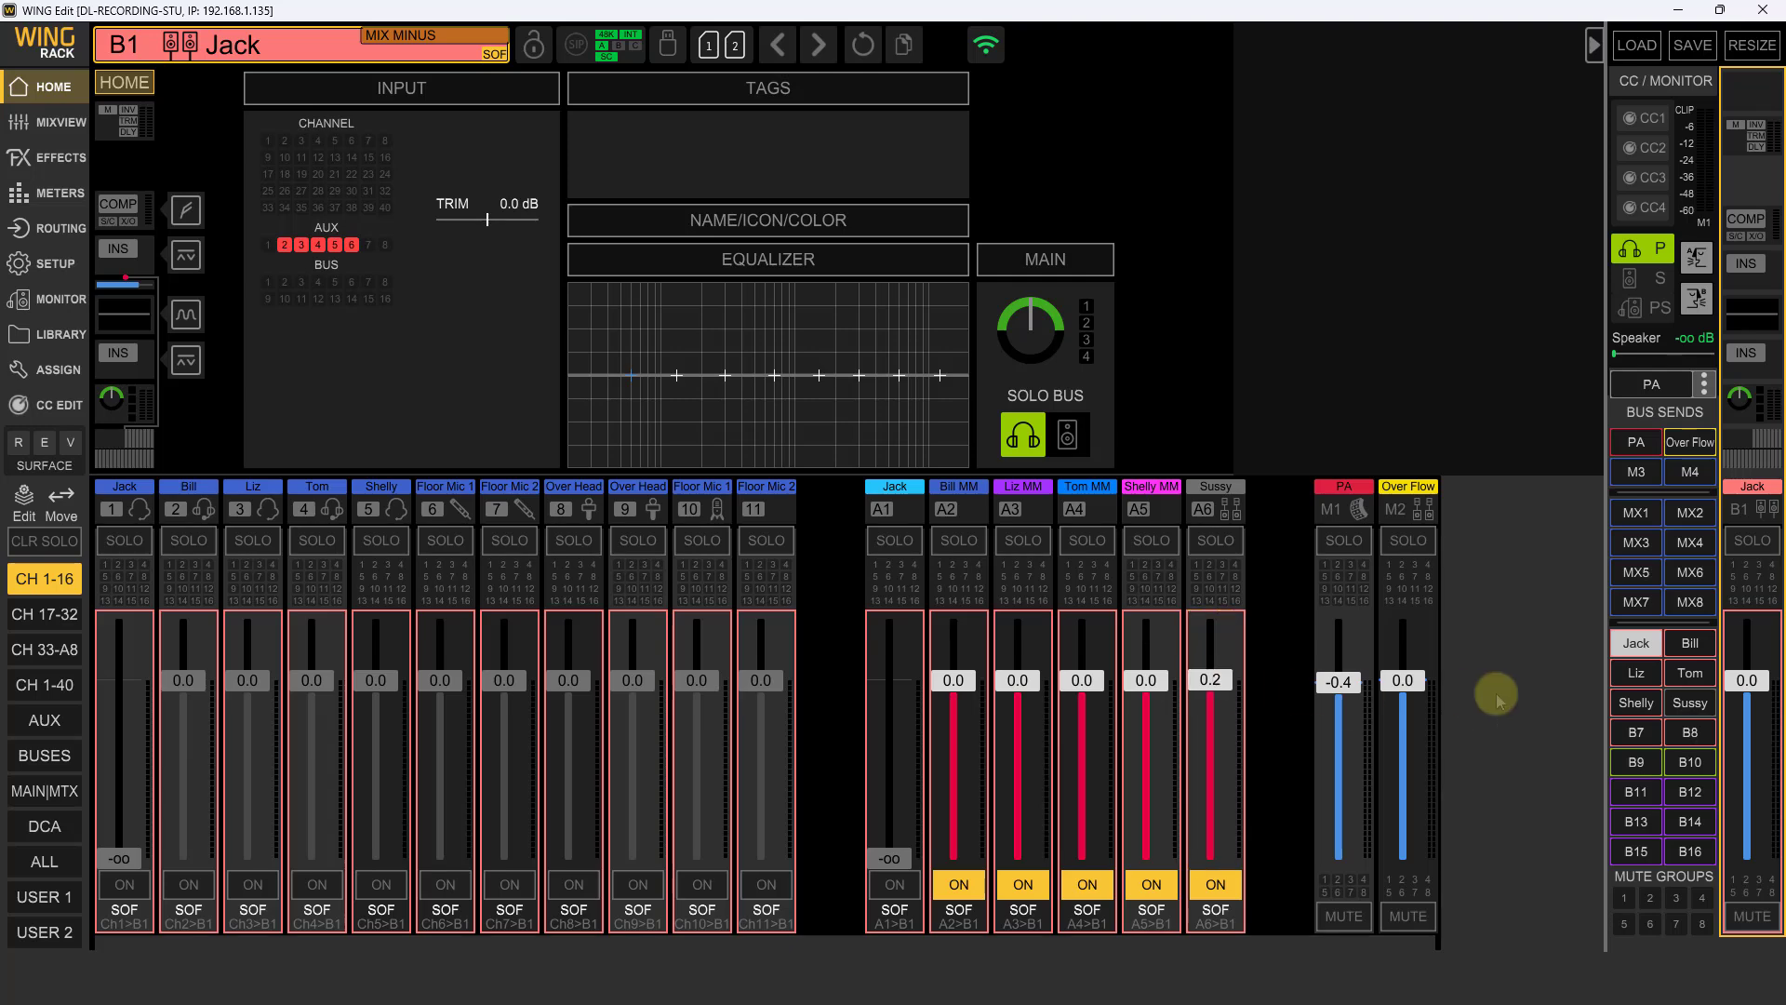
Review the sends on faders for mix-minus buses B1 to B6 one by one and return to the normal fader view
{"action": "left_click", "coordinate": [1635, 648]}
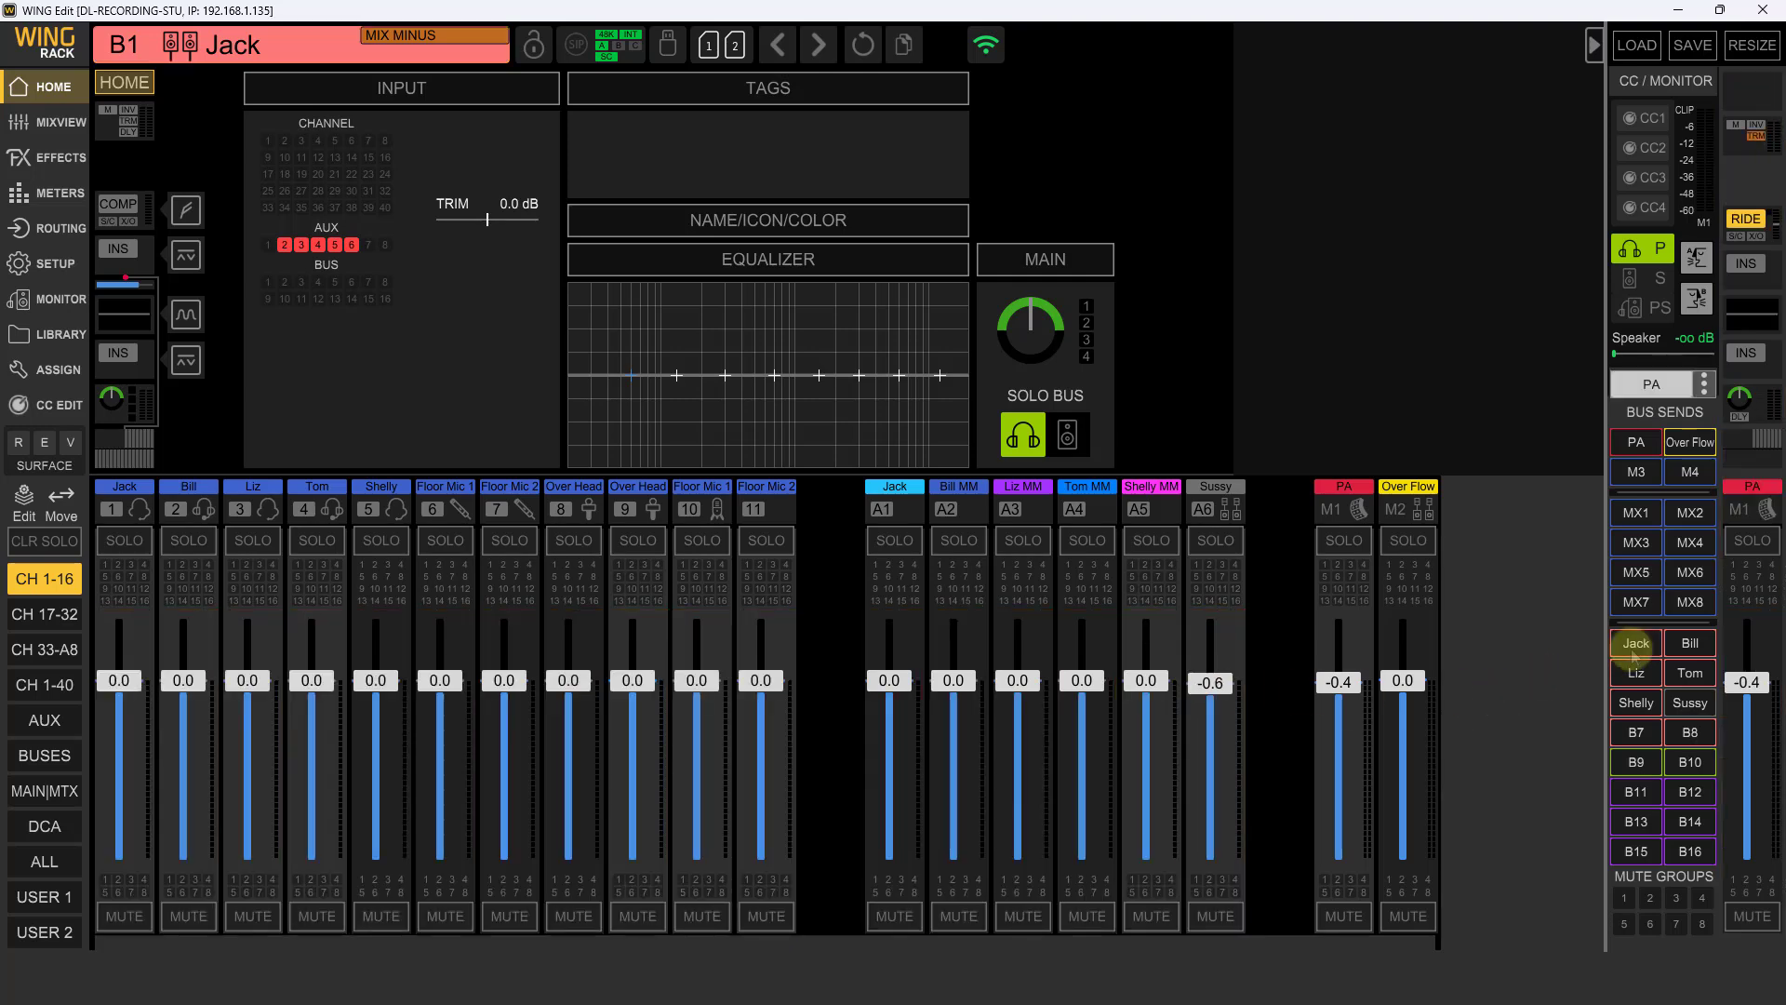
{"action": "left_click", "coordinate": [1634, 648]}
{"action": "left_click", "coordinate": [895, 641]}
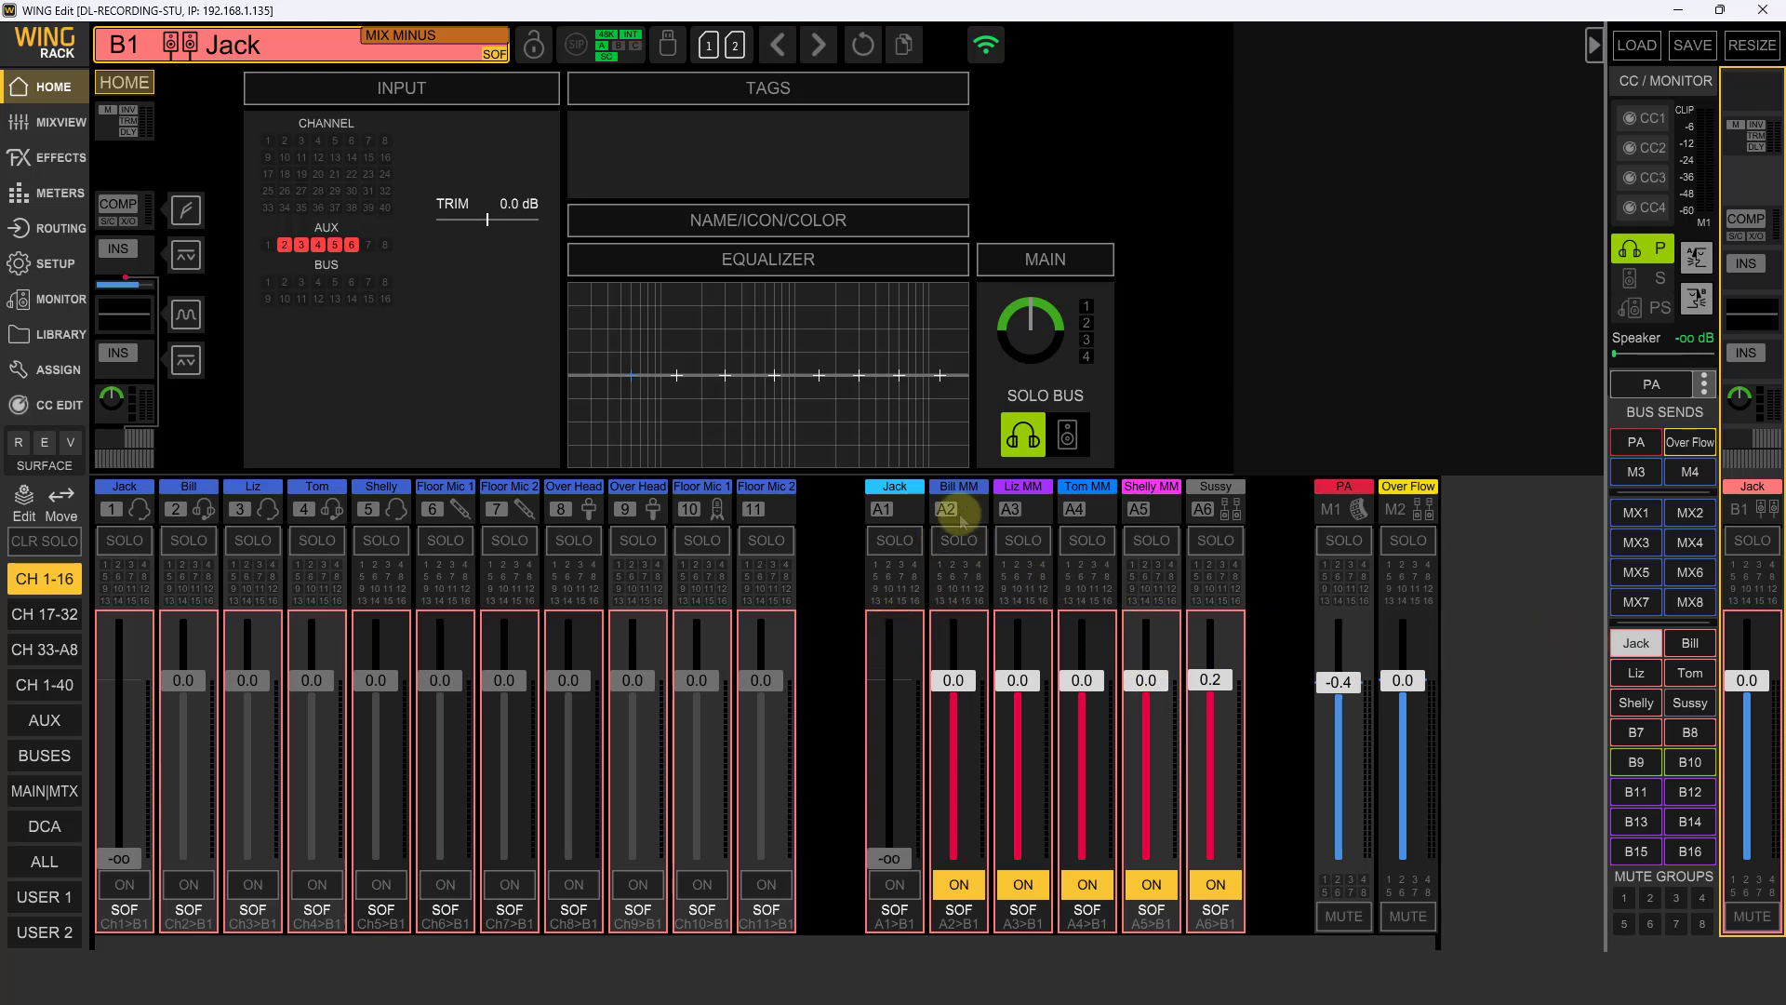
{"action": "left_click", "coordinate": [893, 650]}
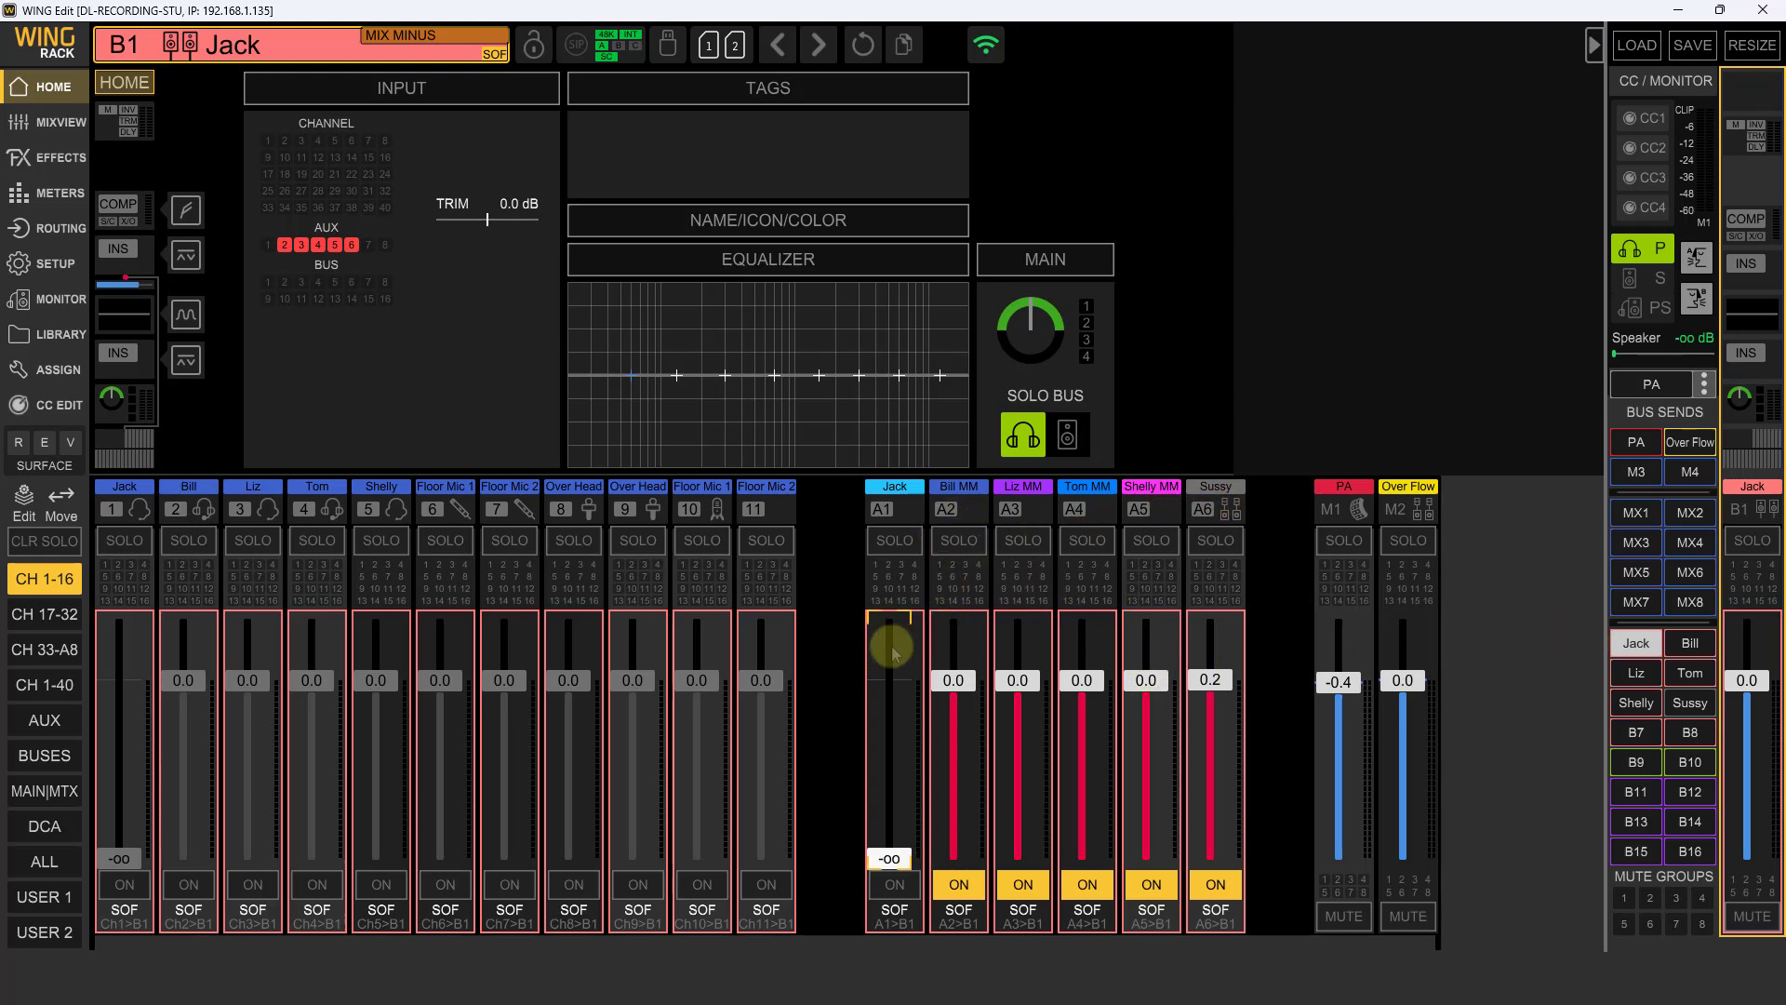
{"action": "left_click", "coordinate": [1691, 644]}
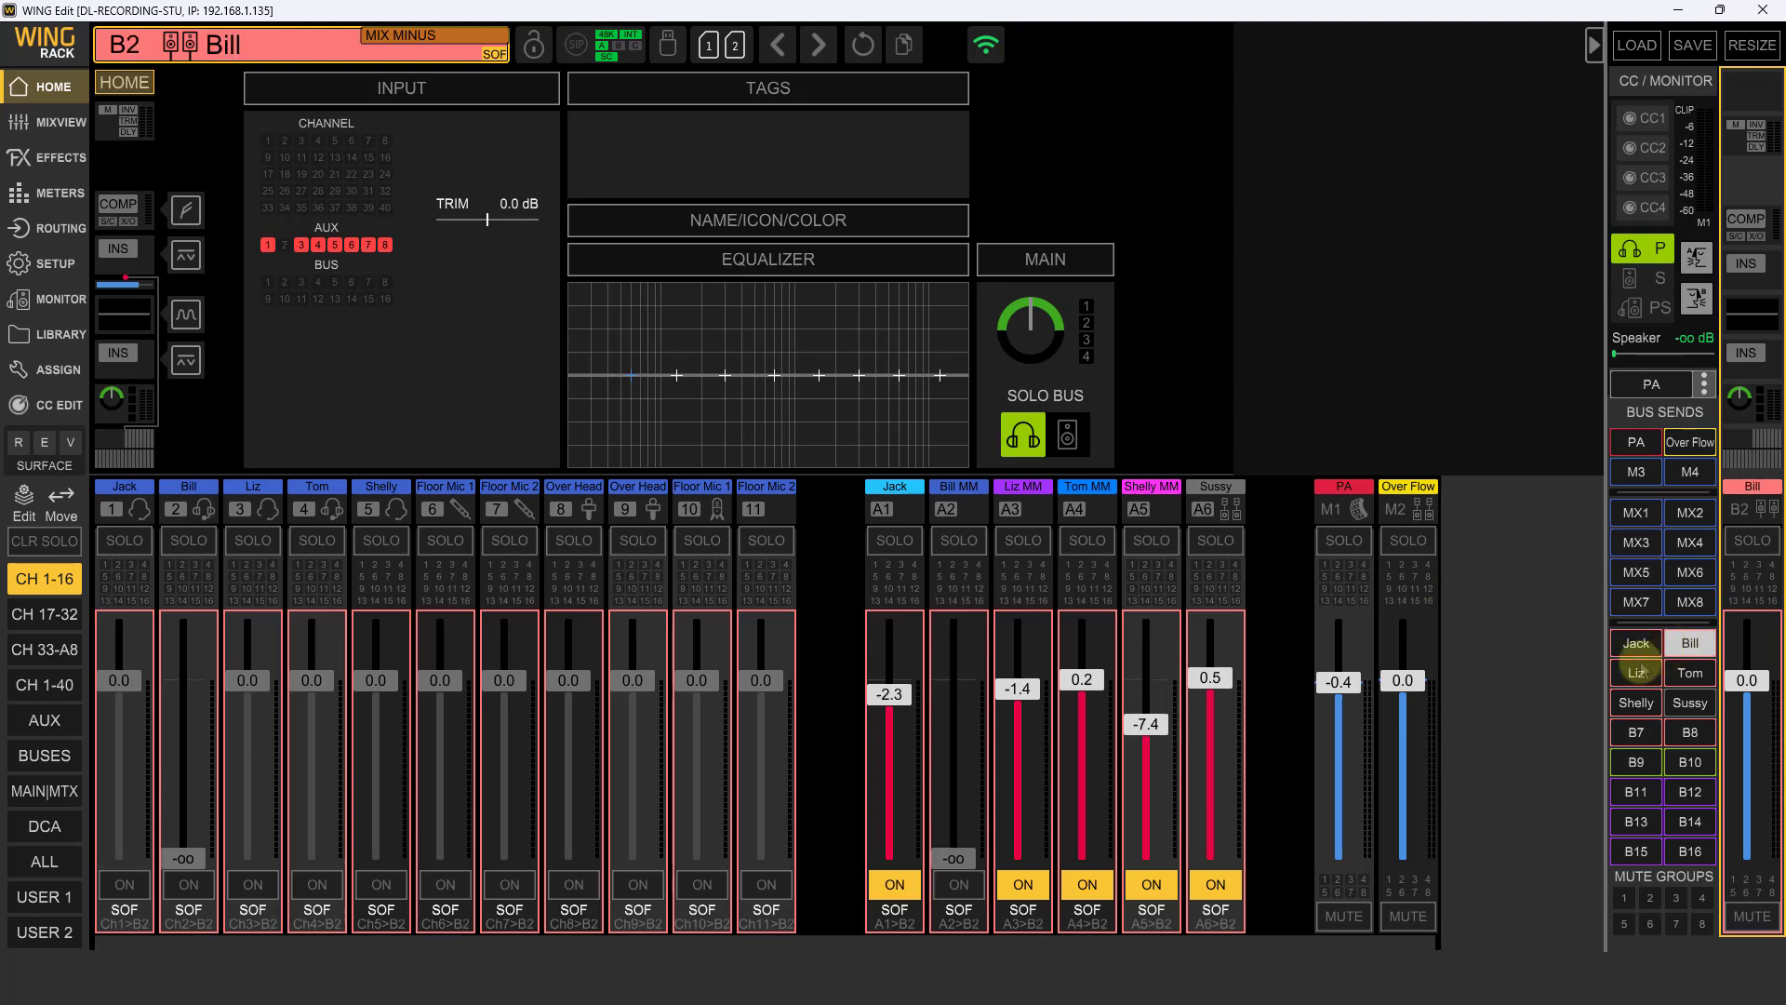
{"action": "left_click", "coordinate": [1637, 672]}
{"action": "left_click", "coordinate": [1688, 681]}
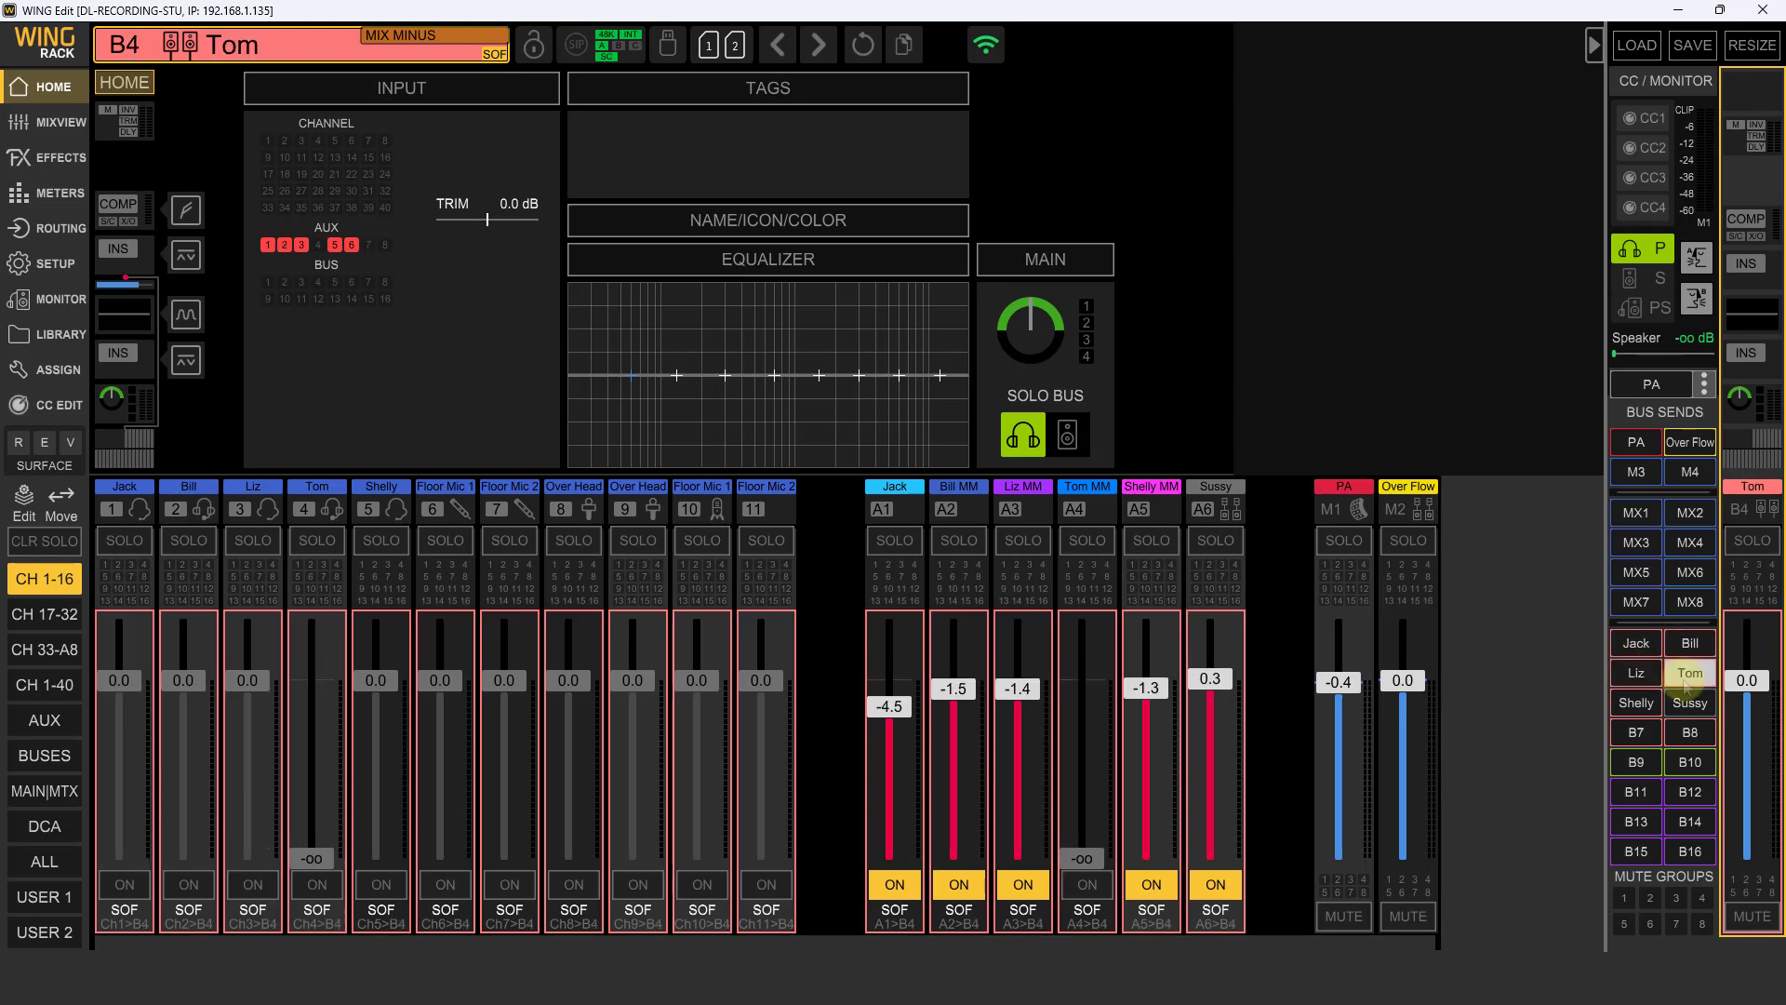
{"action": "left_click", "coordinate": [1635, 705]}
{"action": "left_click", "coordinate": [1694, 707]}
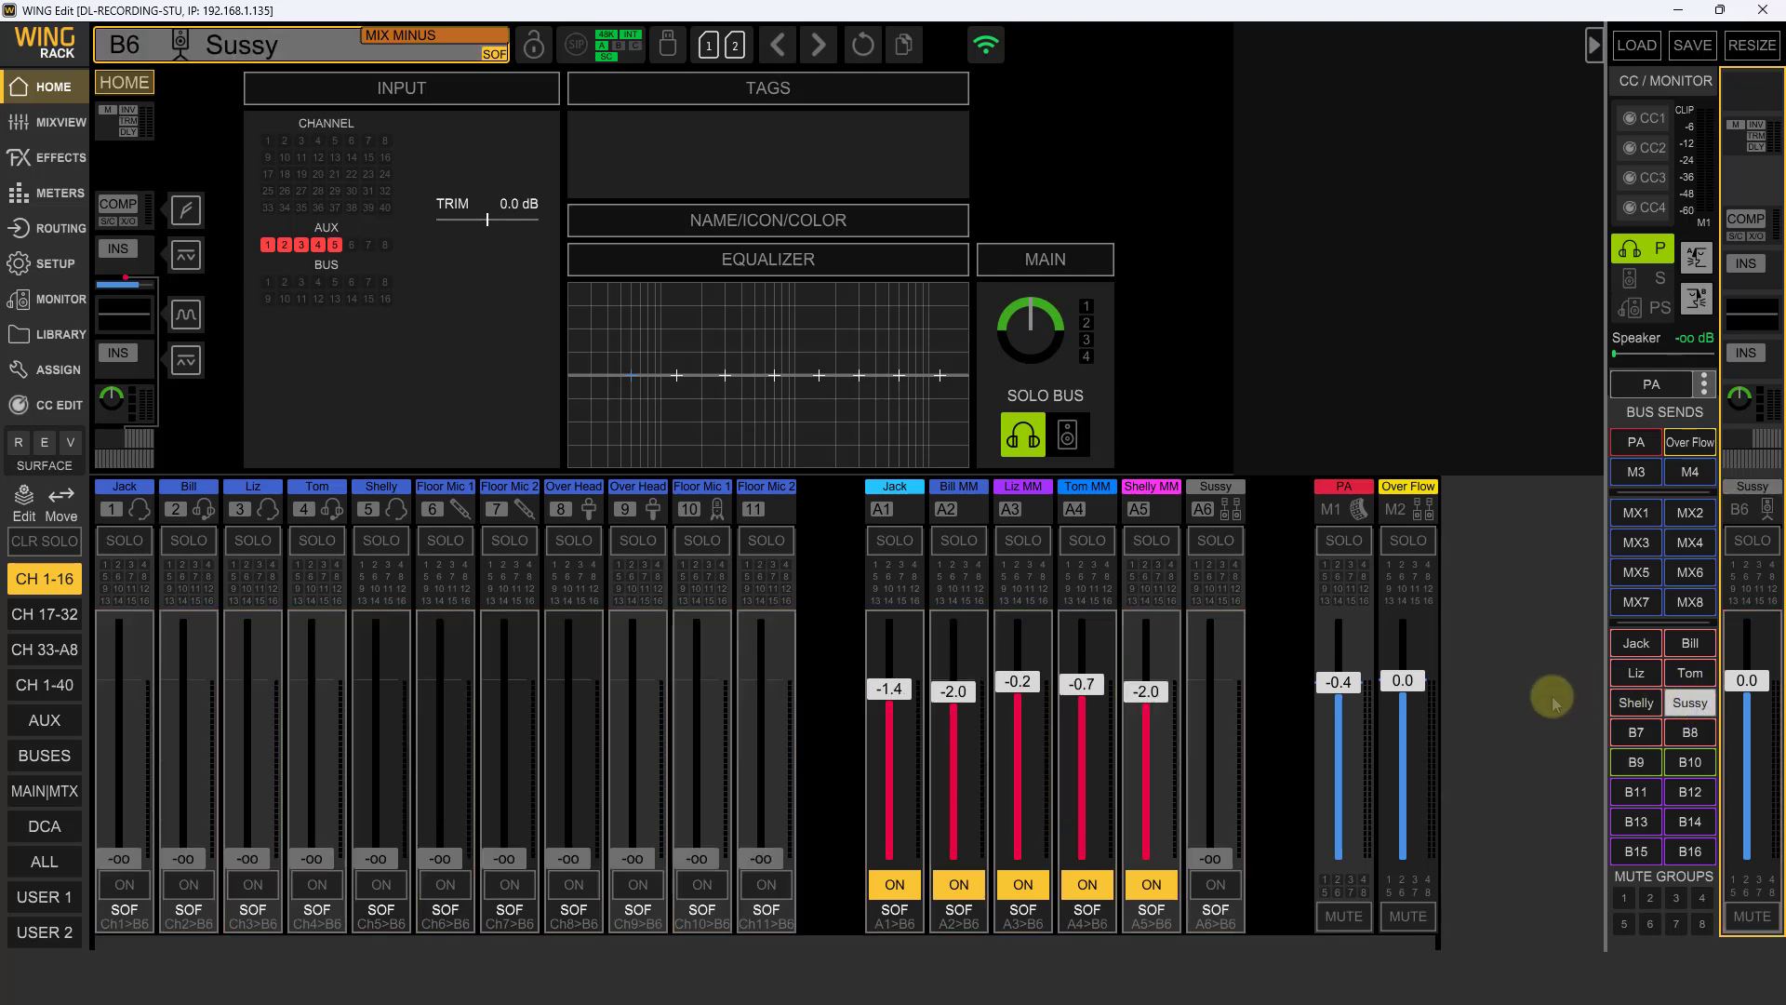
{"action": "left_click", "coordinate": [1691, 704]}
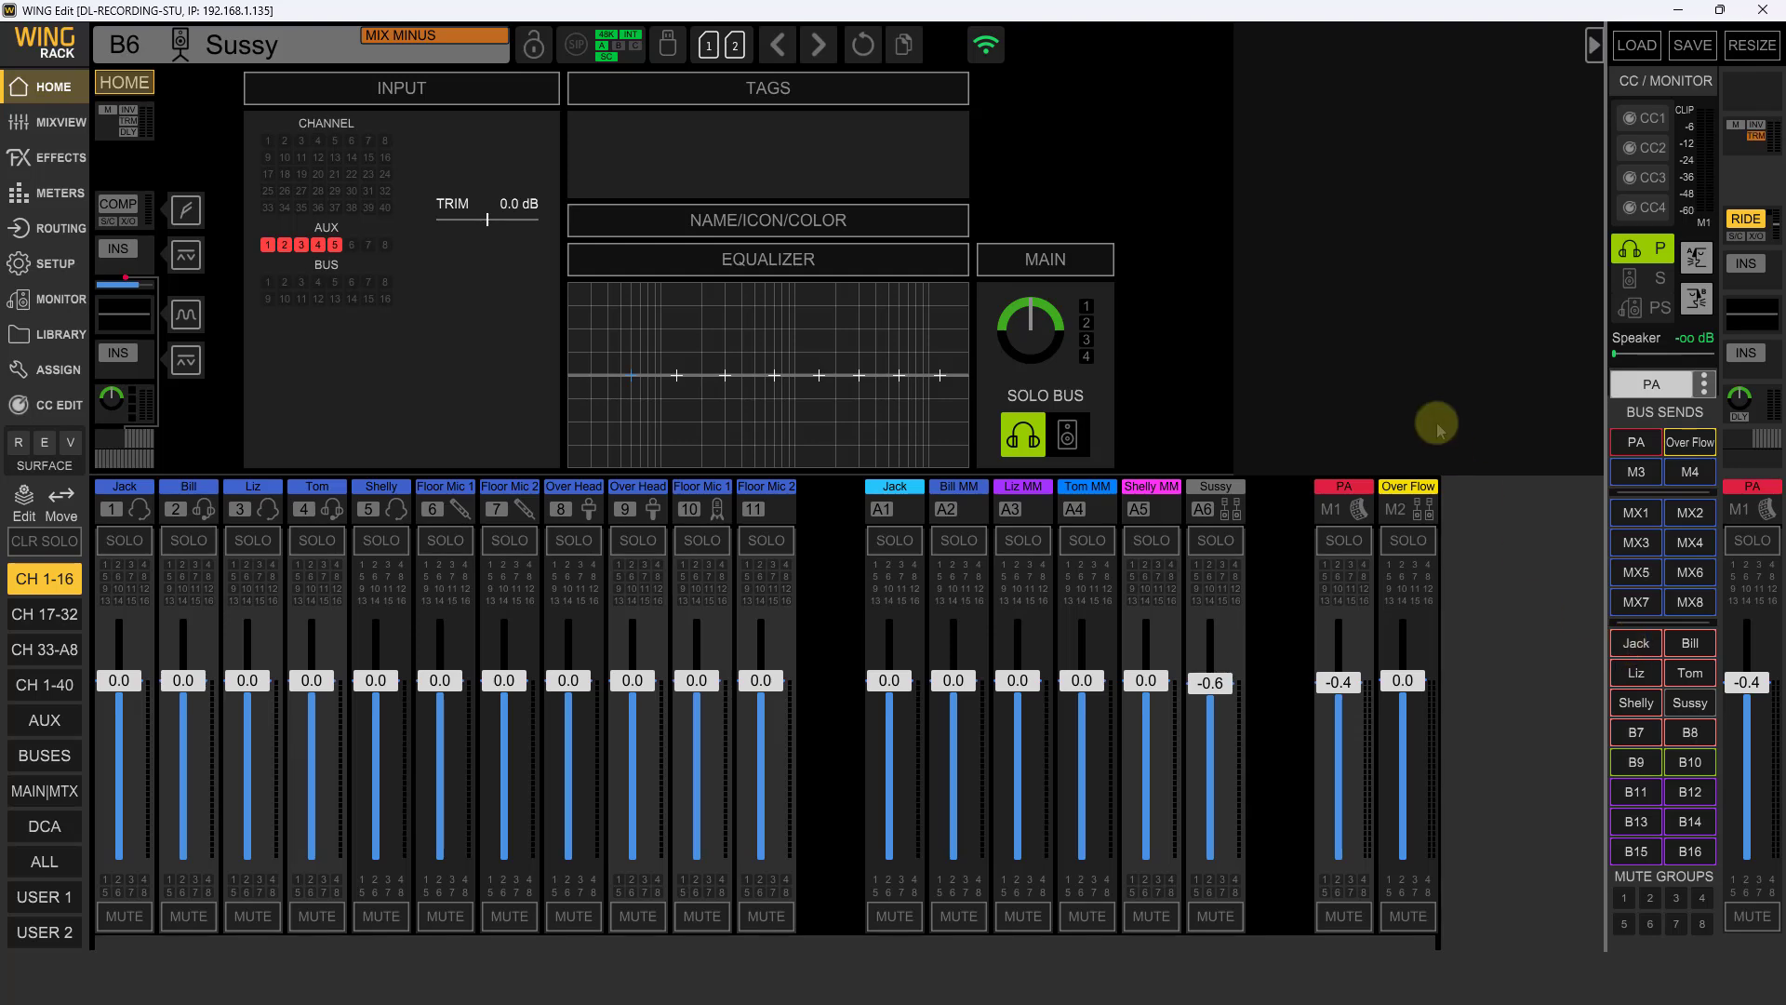
Route the left sides of buses 1, 2 and 3 (1L, 2L, 3L) to AES50 A outputs 1, 2 and 3
{"action": "left_click", "coordinate": [19, 227]}
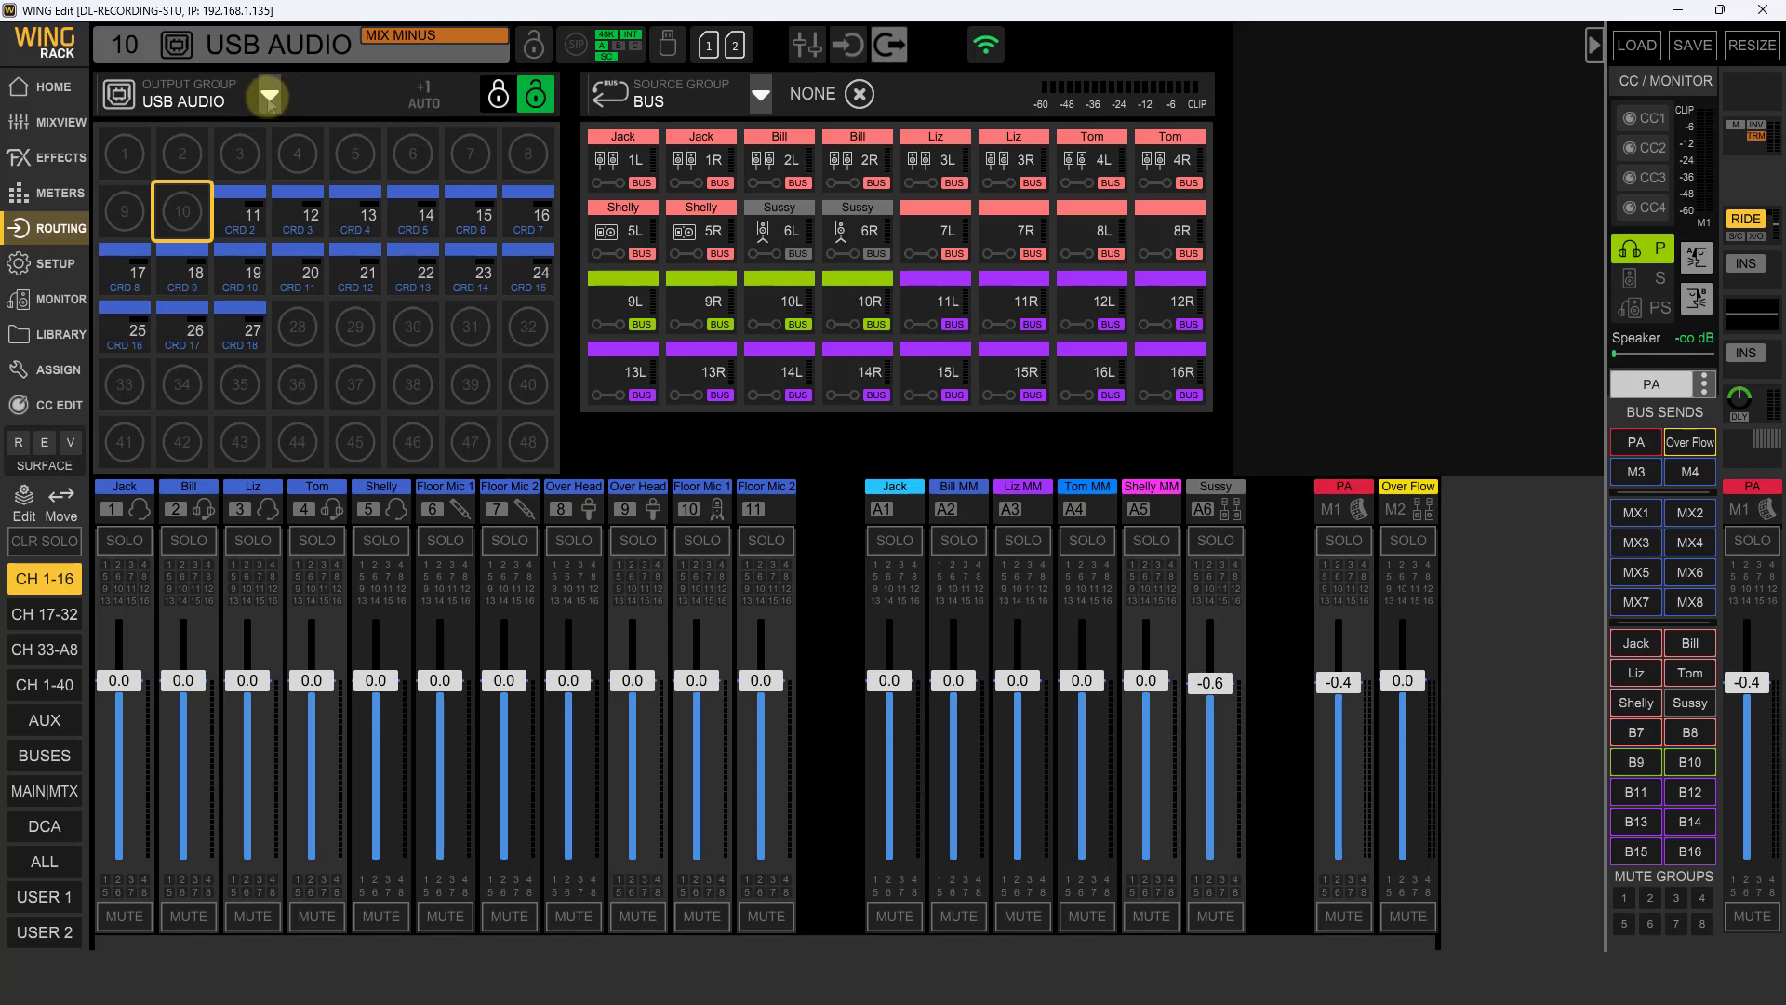
{"action": "left_click", "coordinate": [269, 94]}
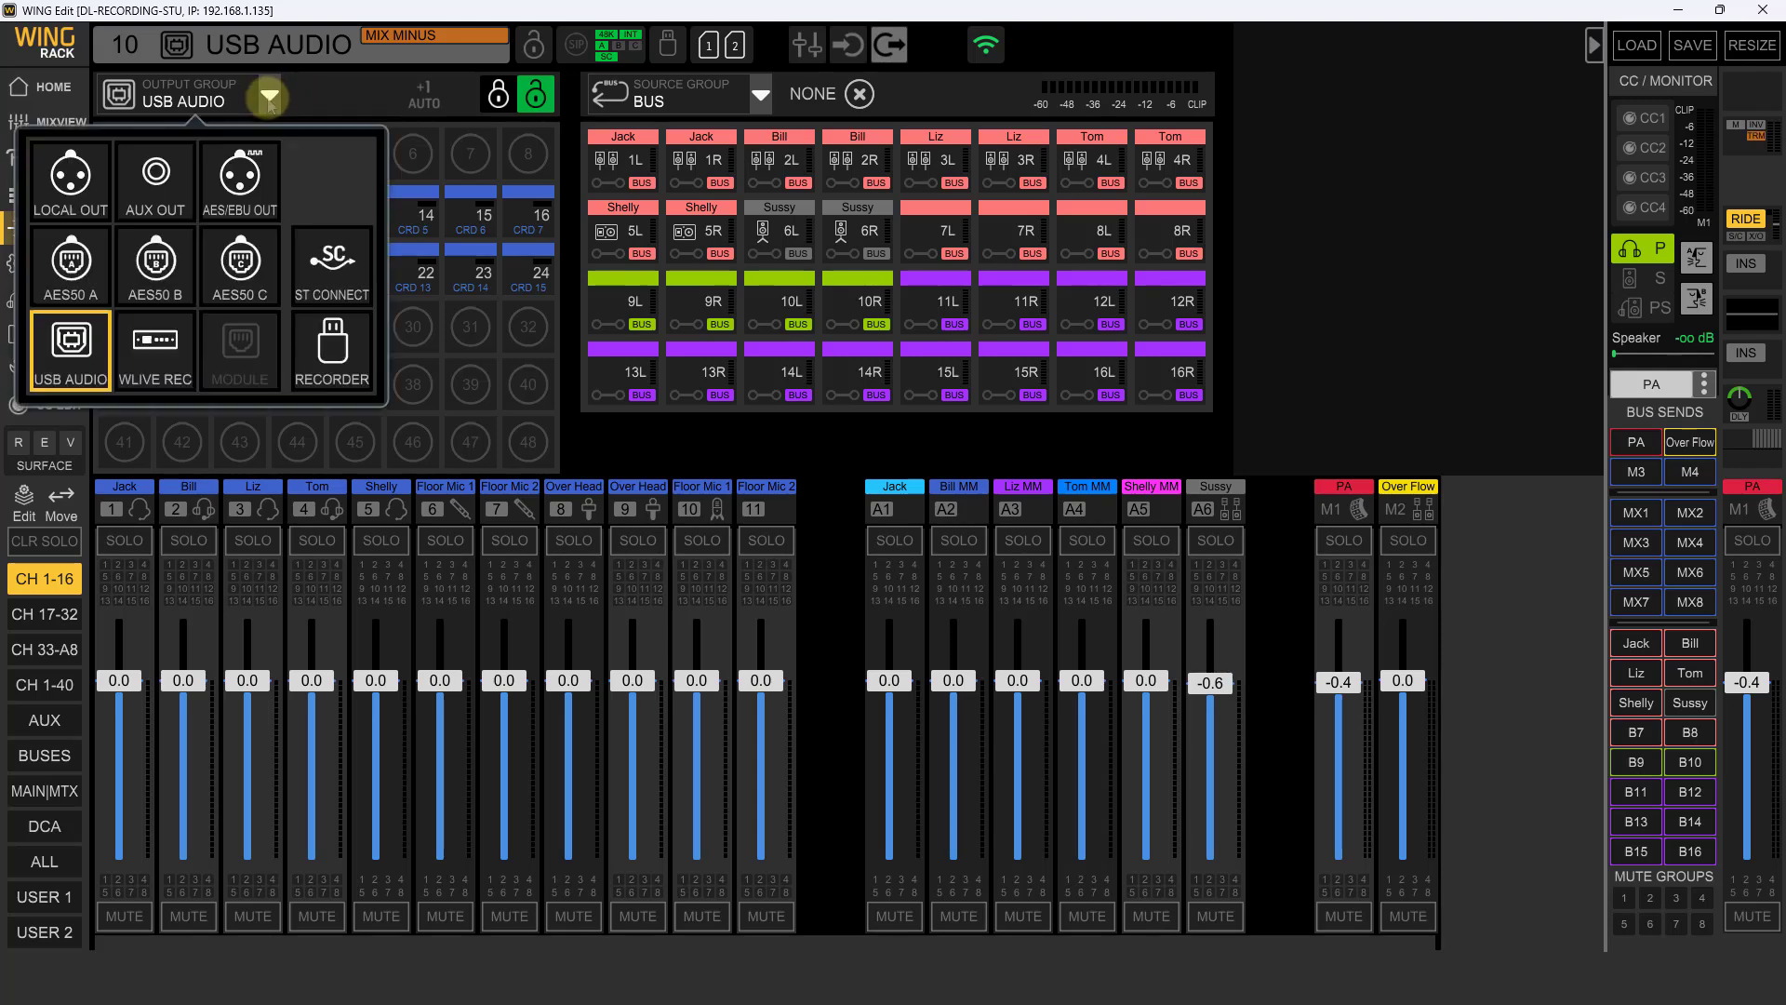
{"action": "left_click", "coordinate": [71, 266]}
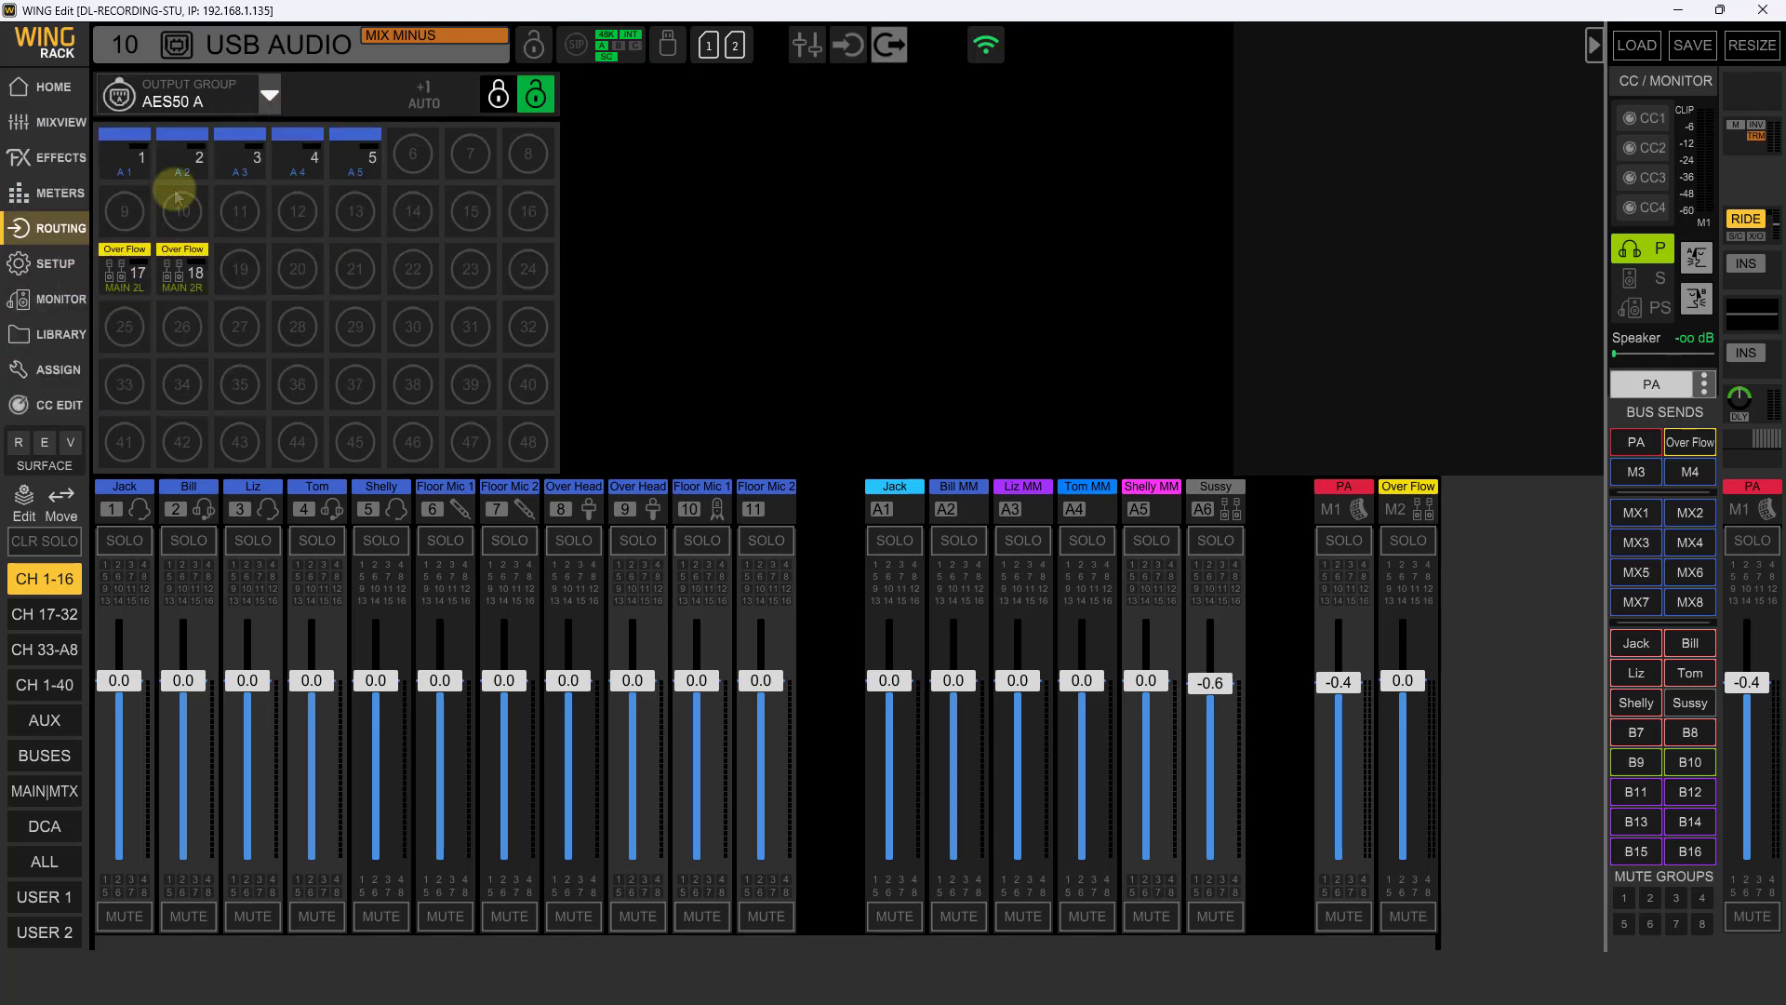
{"action": "left_click", "coordinate": [125, 153]}
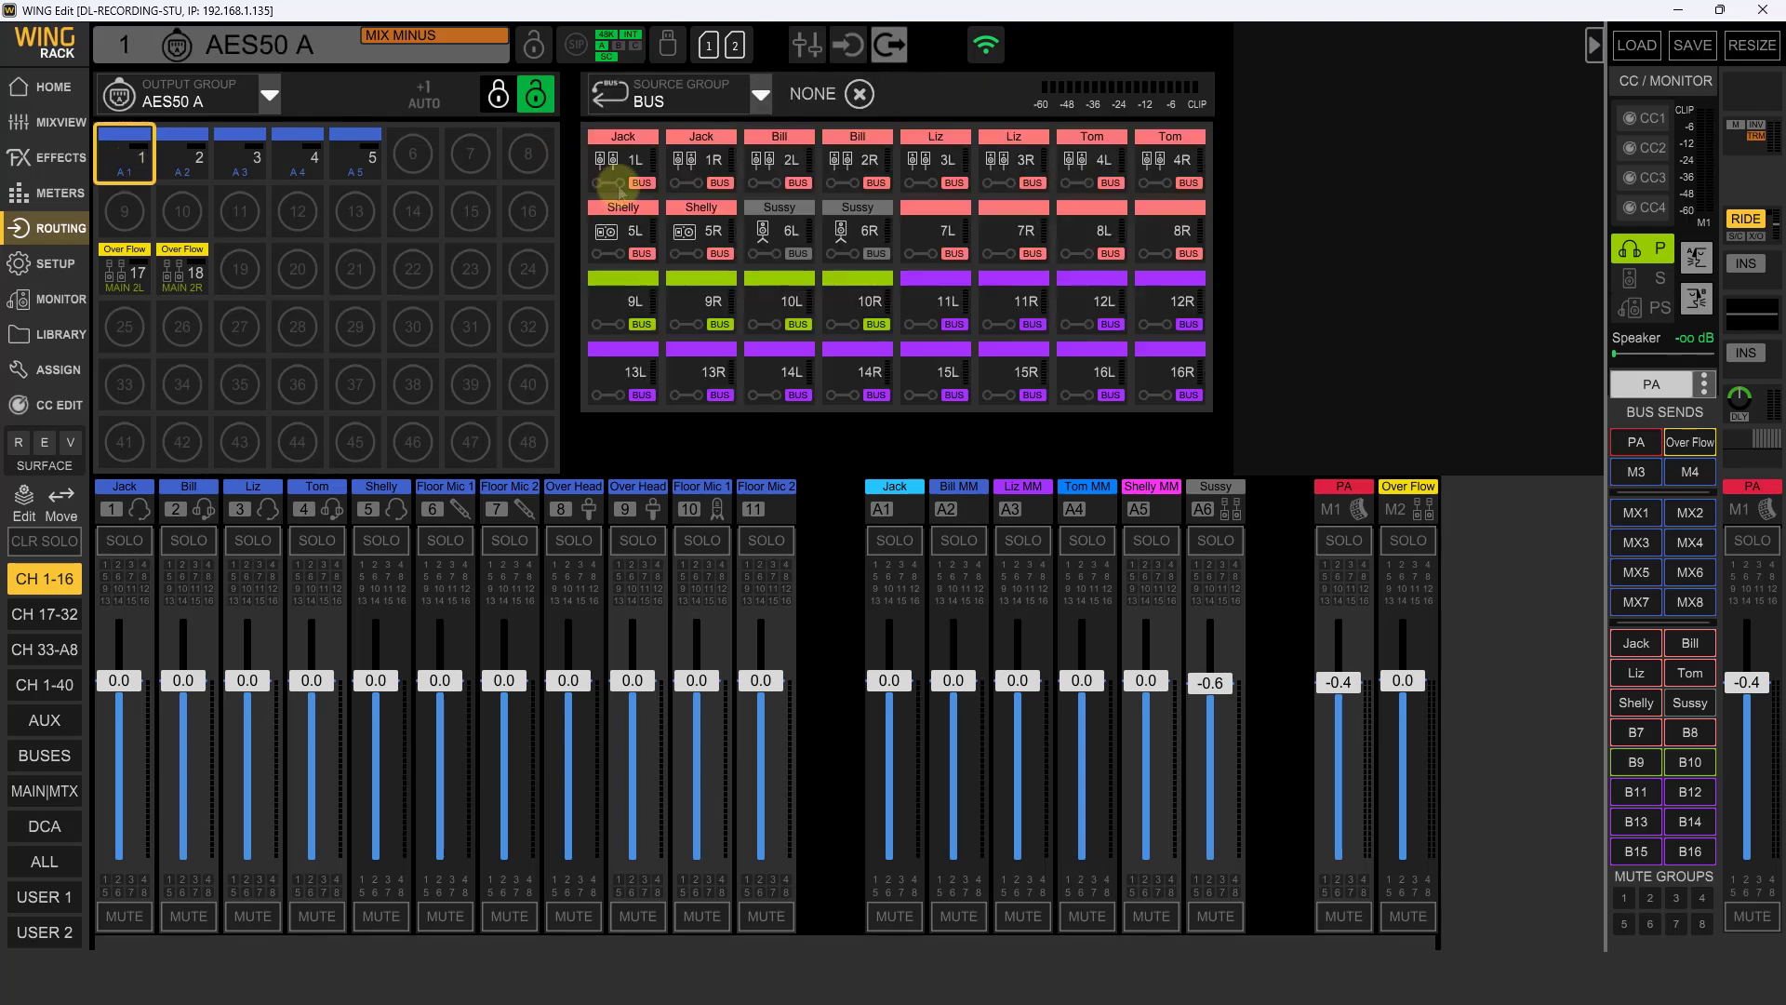
{"action": "left_click", "coordinate": [613, 177]}
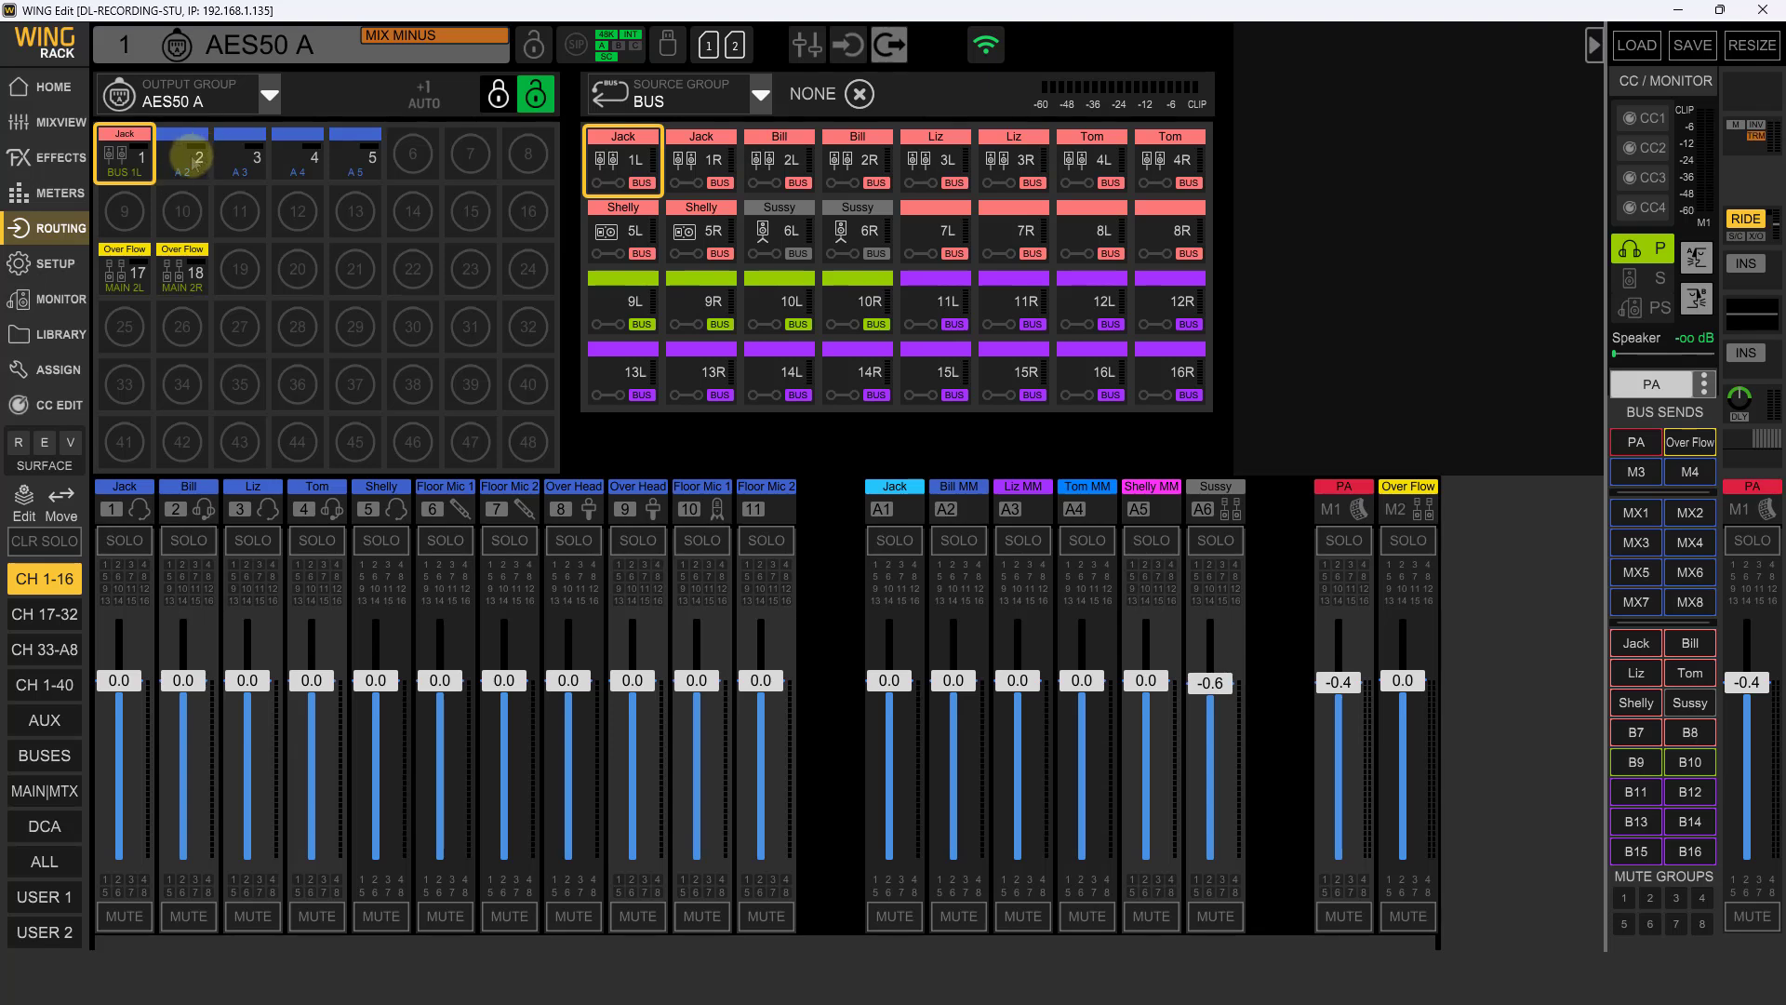
{"action": "left_click", "coordinate": [186, 158]}
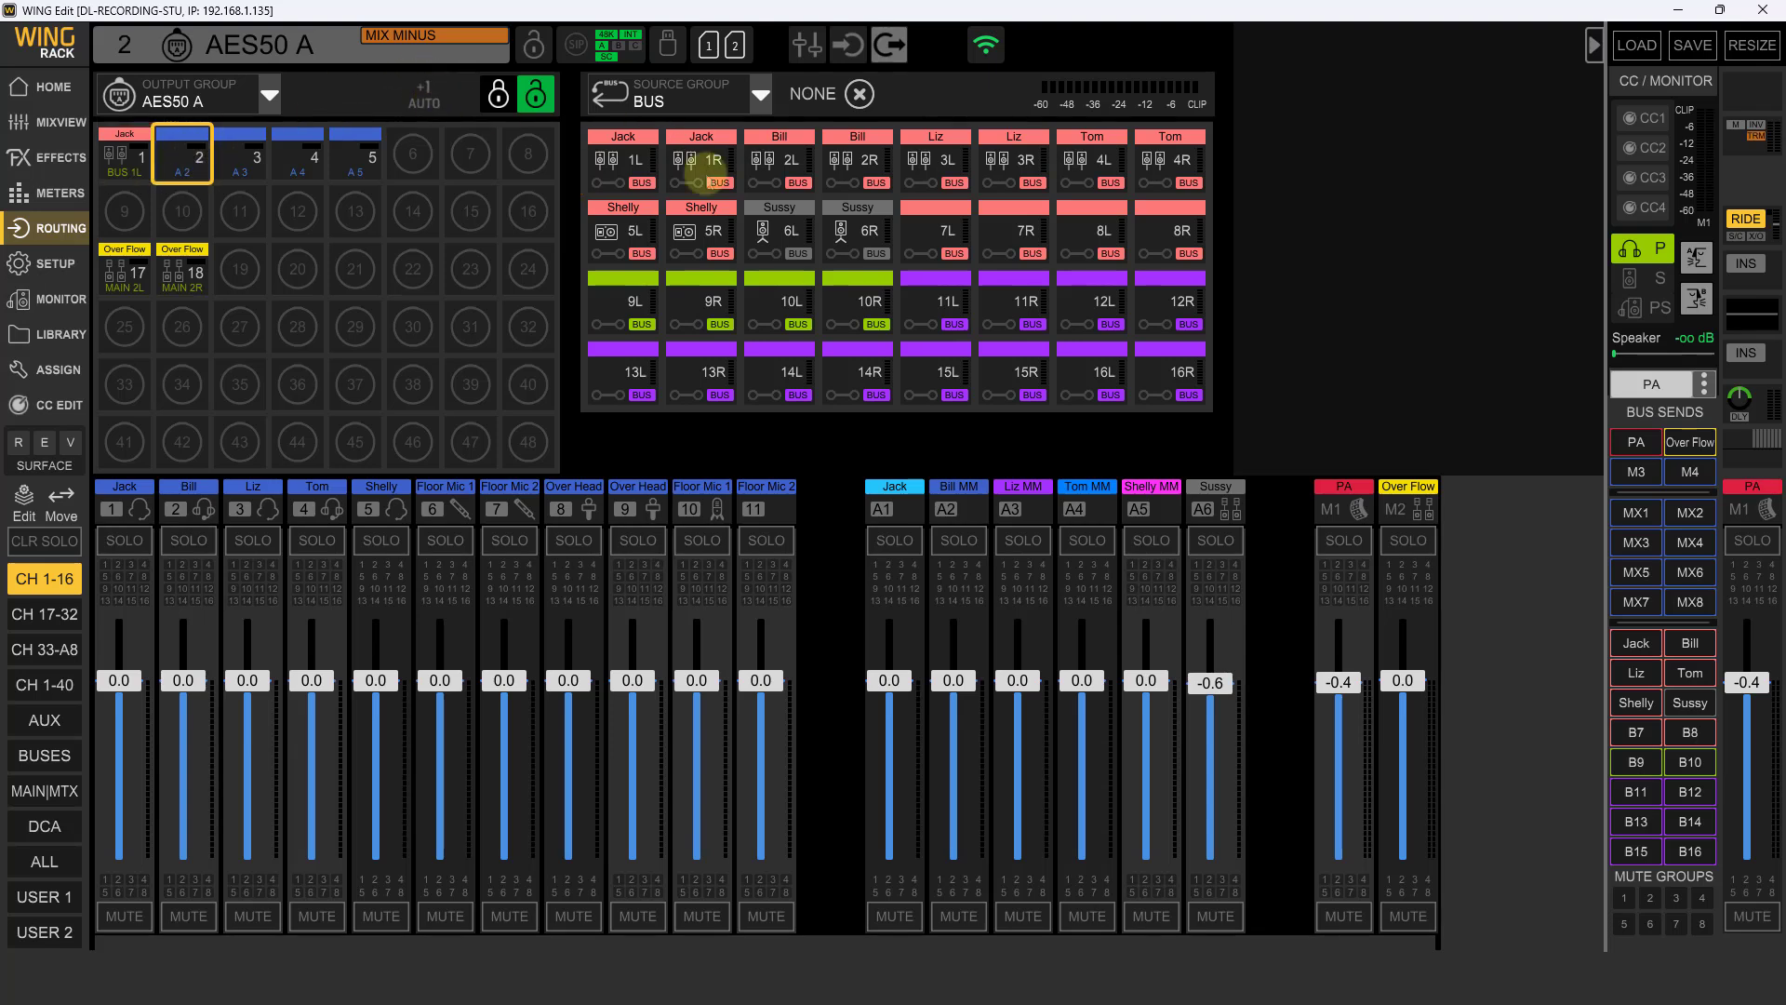
{"action": "left_click", "coordinate": [784, 175]}
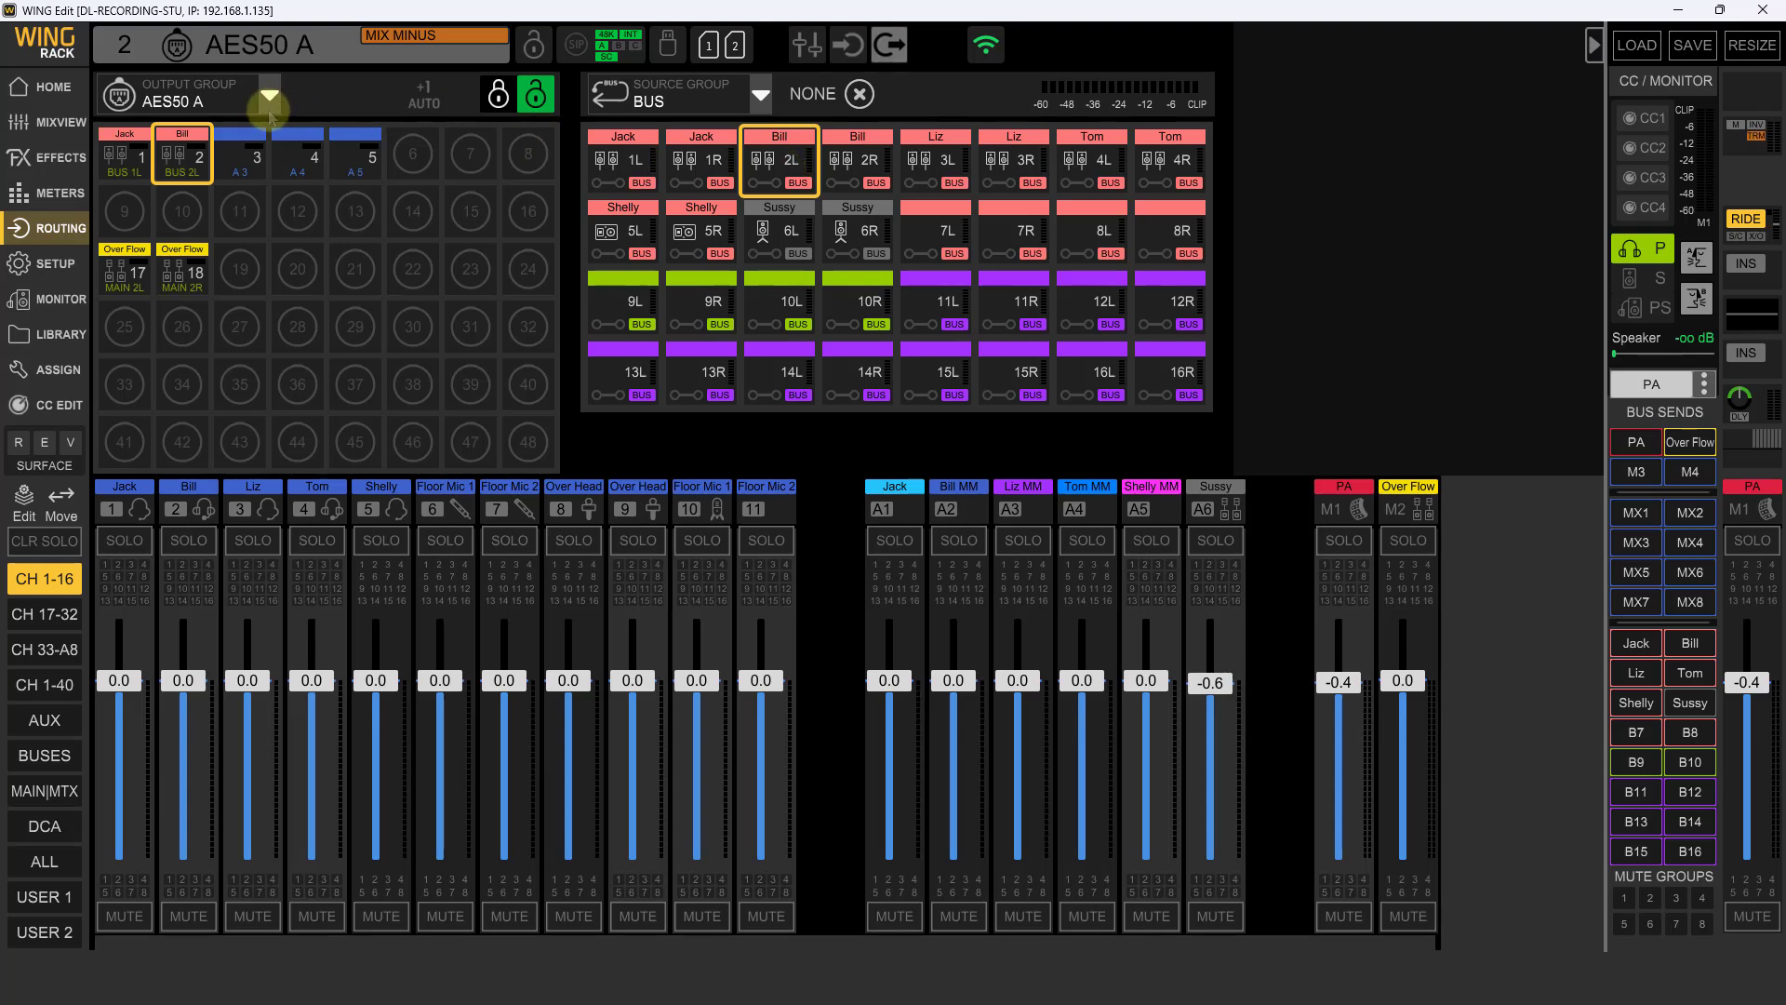
{"action": "left_click", "coordinate": [240, 157]}
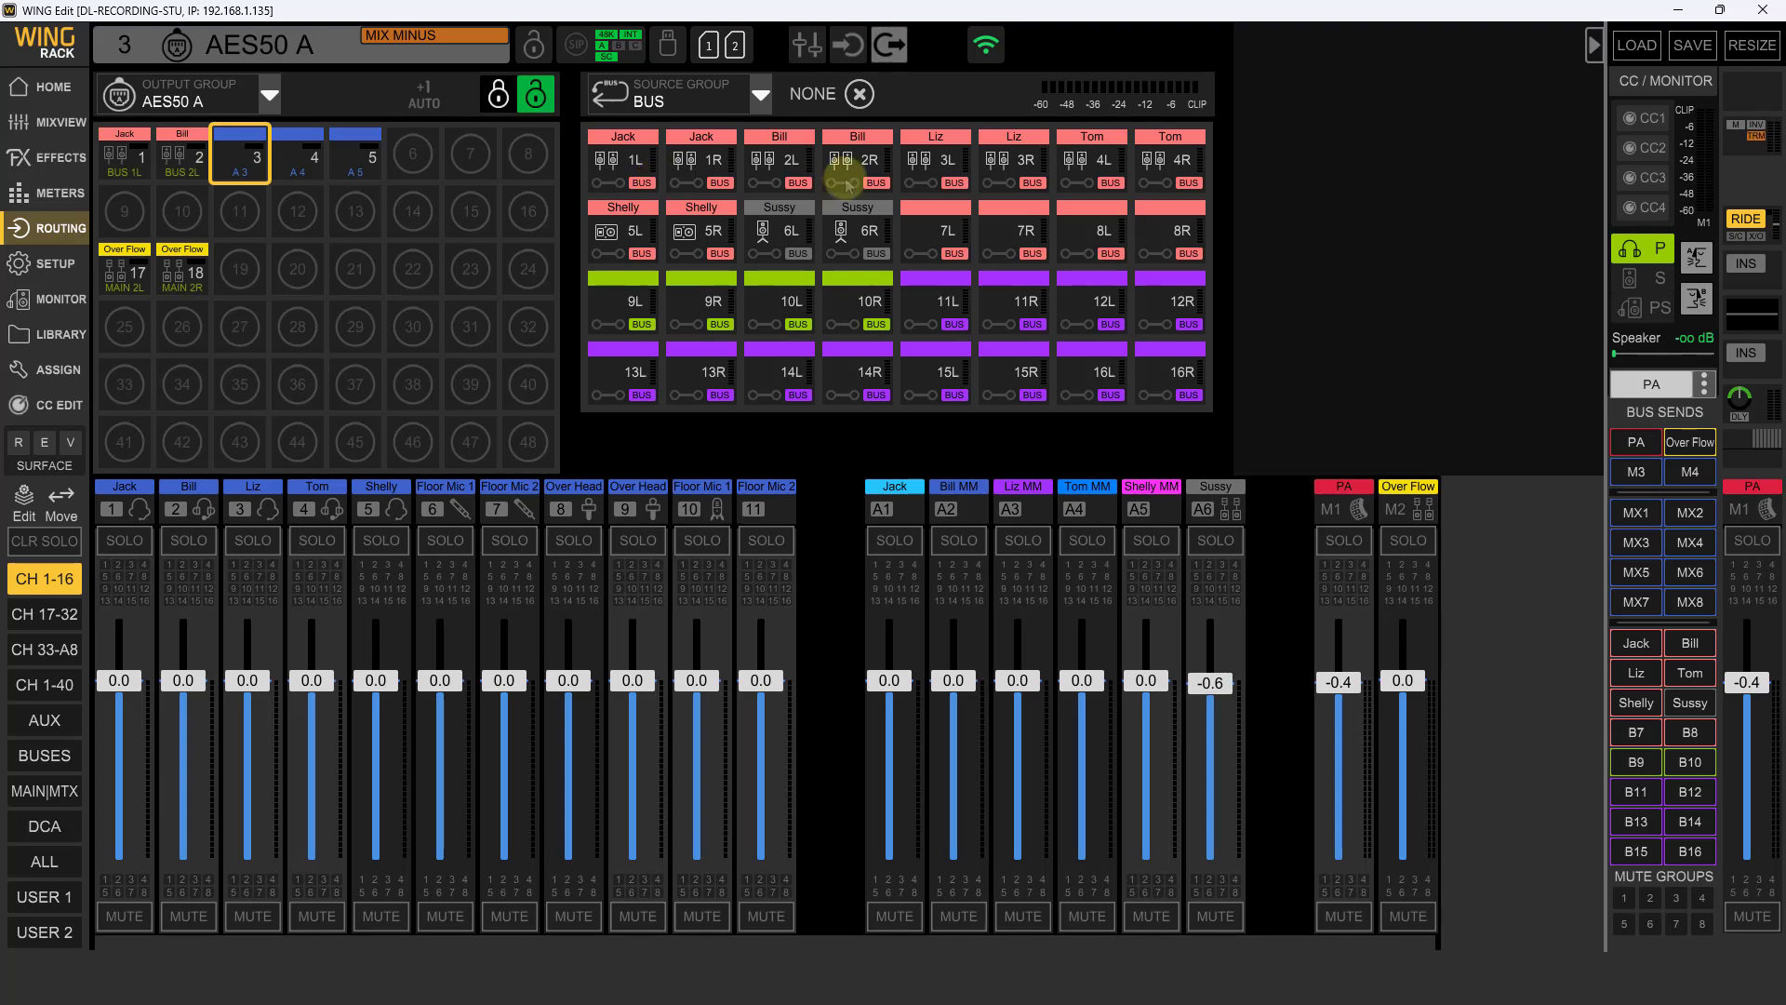
{"action": "left_click", "coordinate": [924, 174]}
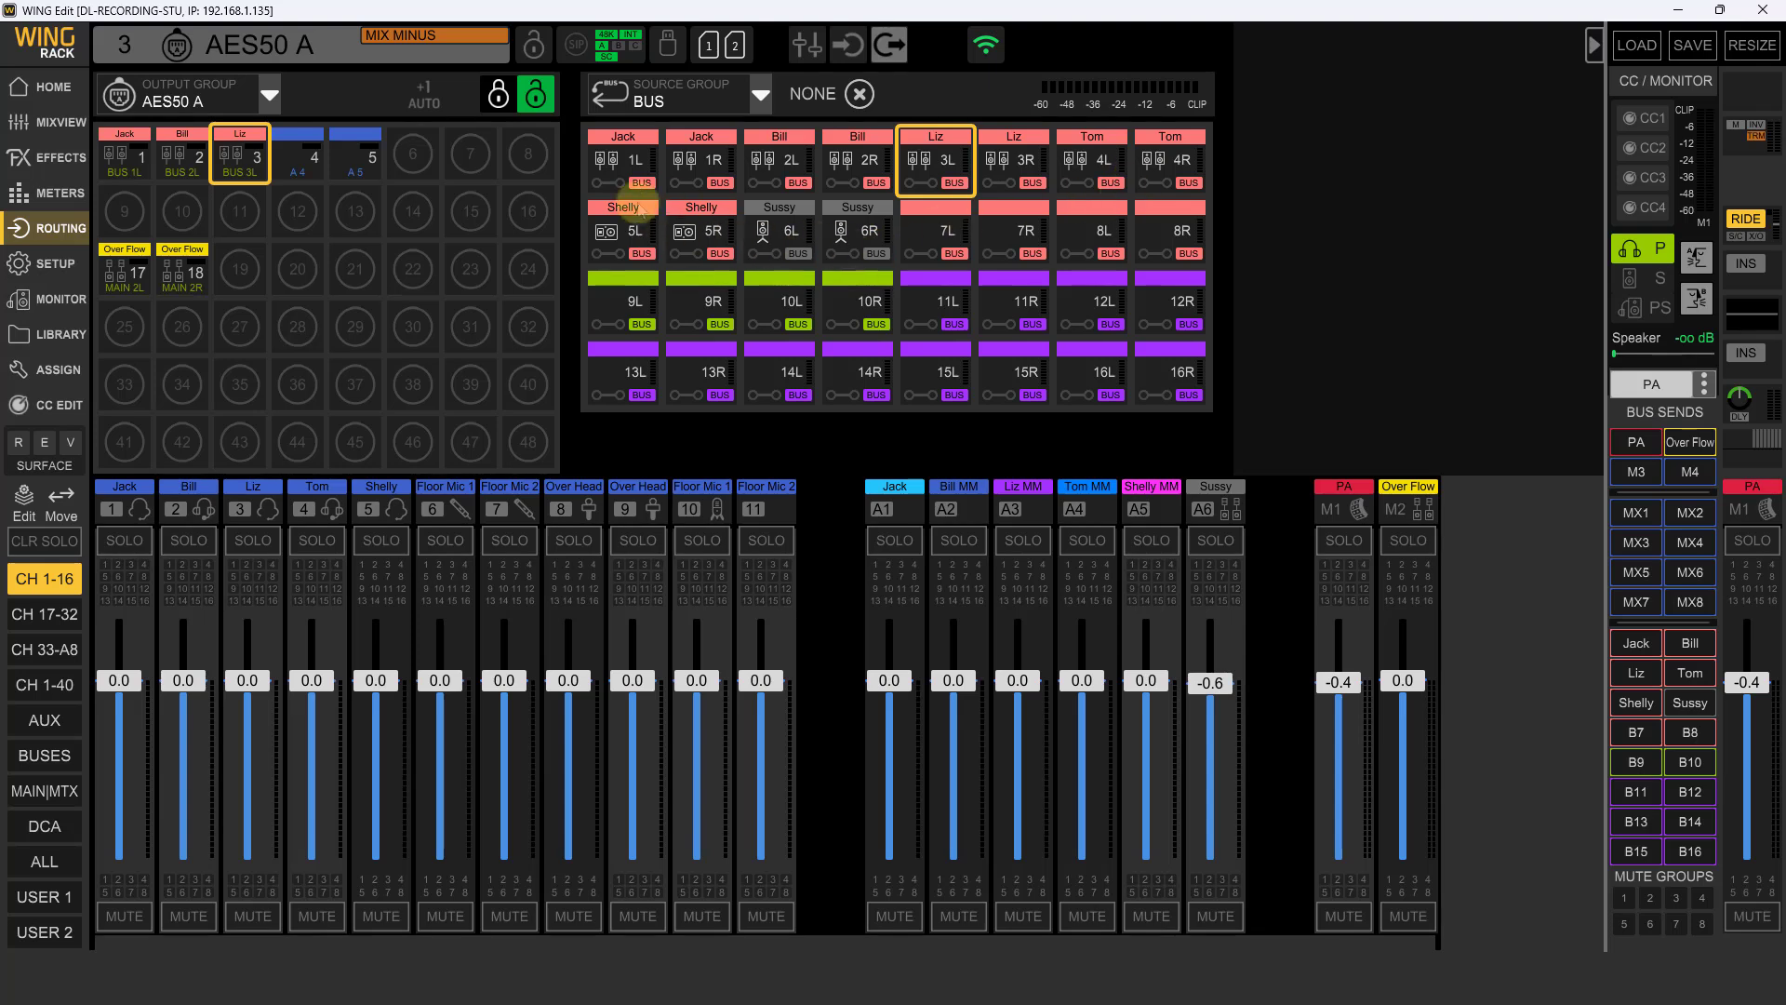
Route the left sides of buses 4, 5 and 6 (4L, 5L, 6L) to ST CONNECT outputs 1, 2 and 3
{"action": "left_click", "coordinate": [270, 96]}
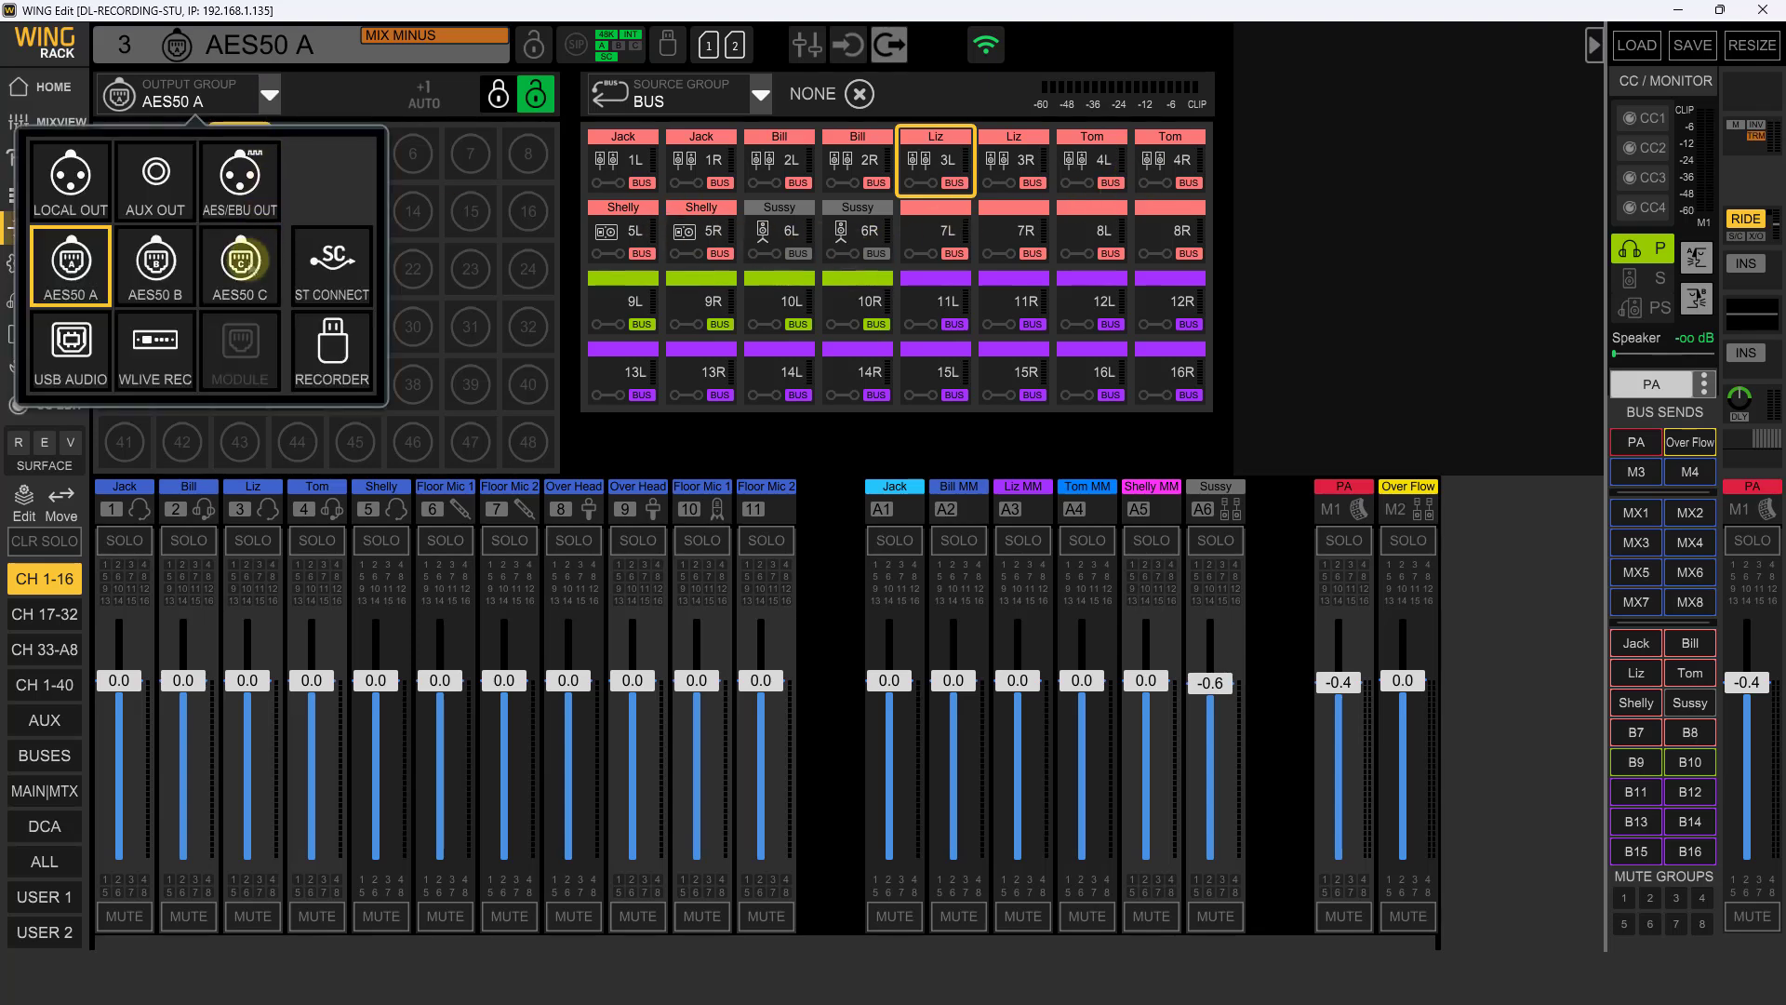
{"action": "left_click", "coordinate": [326, 277]}
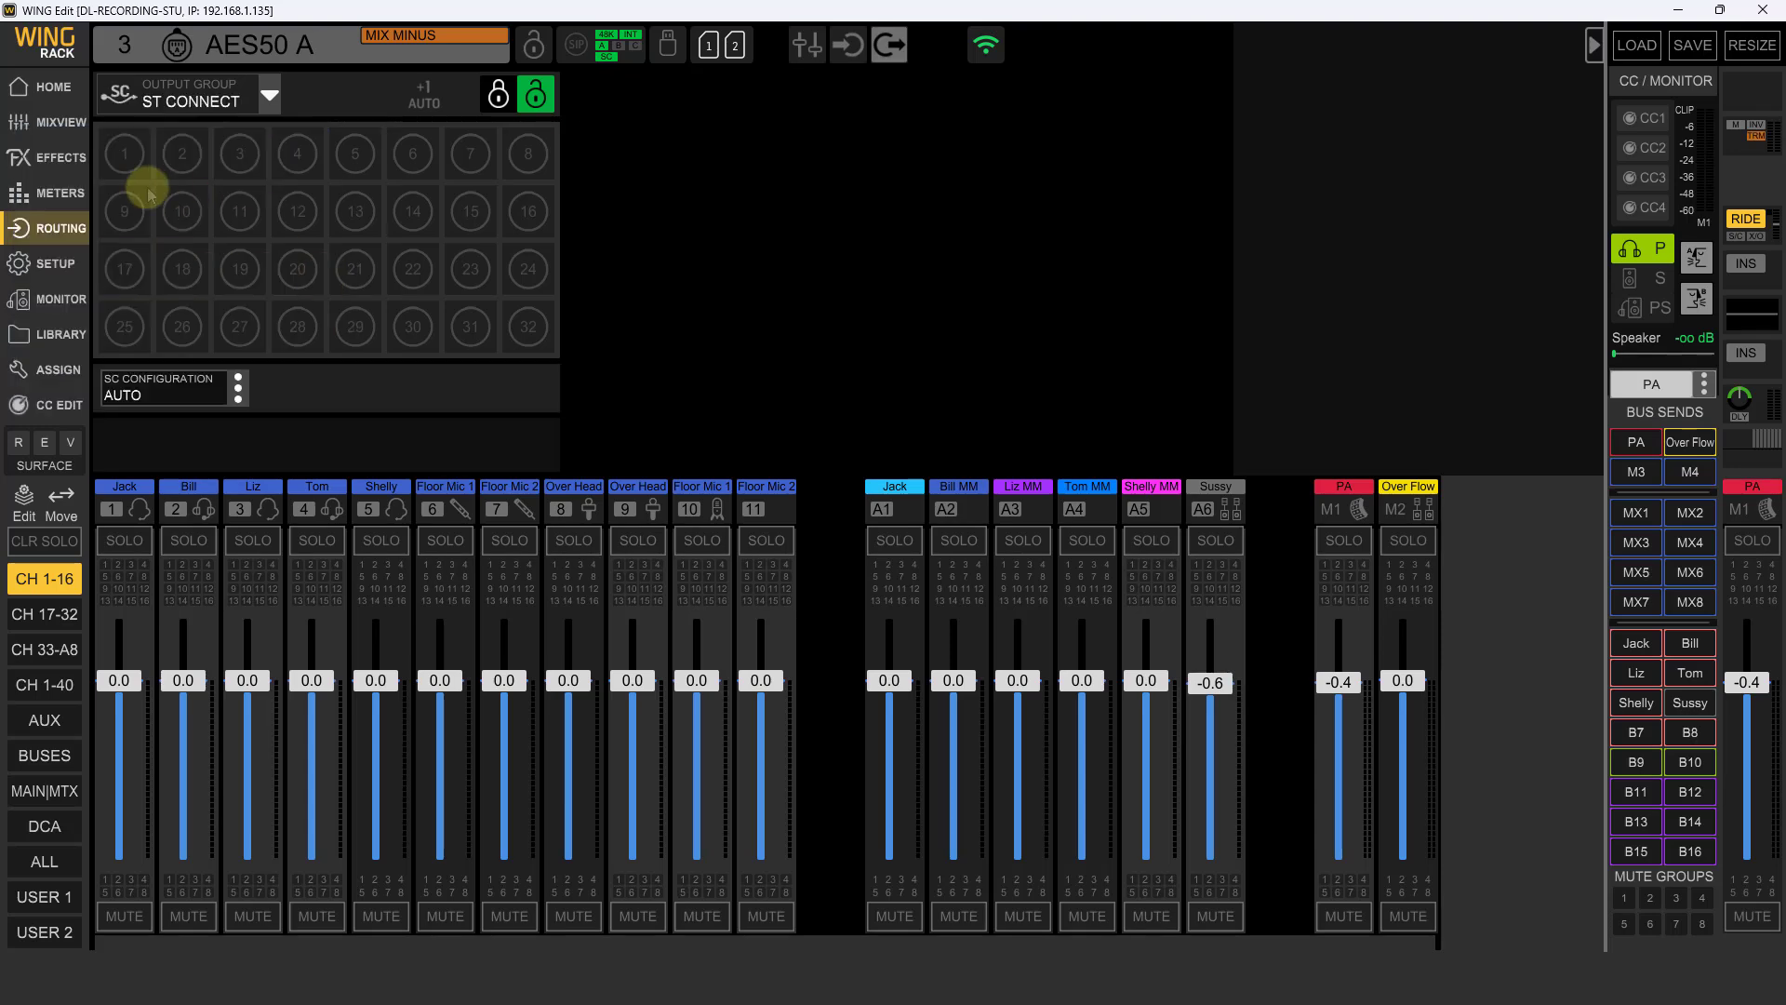
{"action": "left_click", "coordinate": [126, 154]}
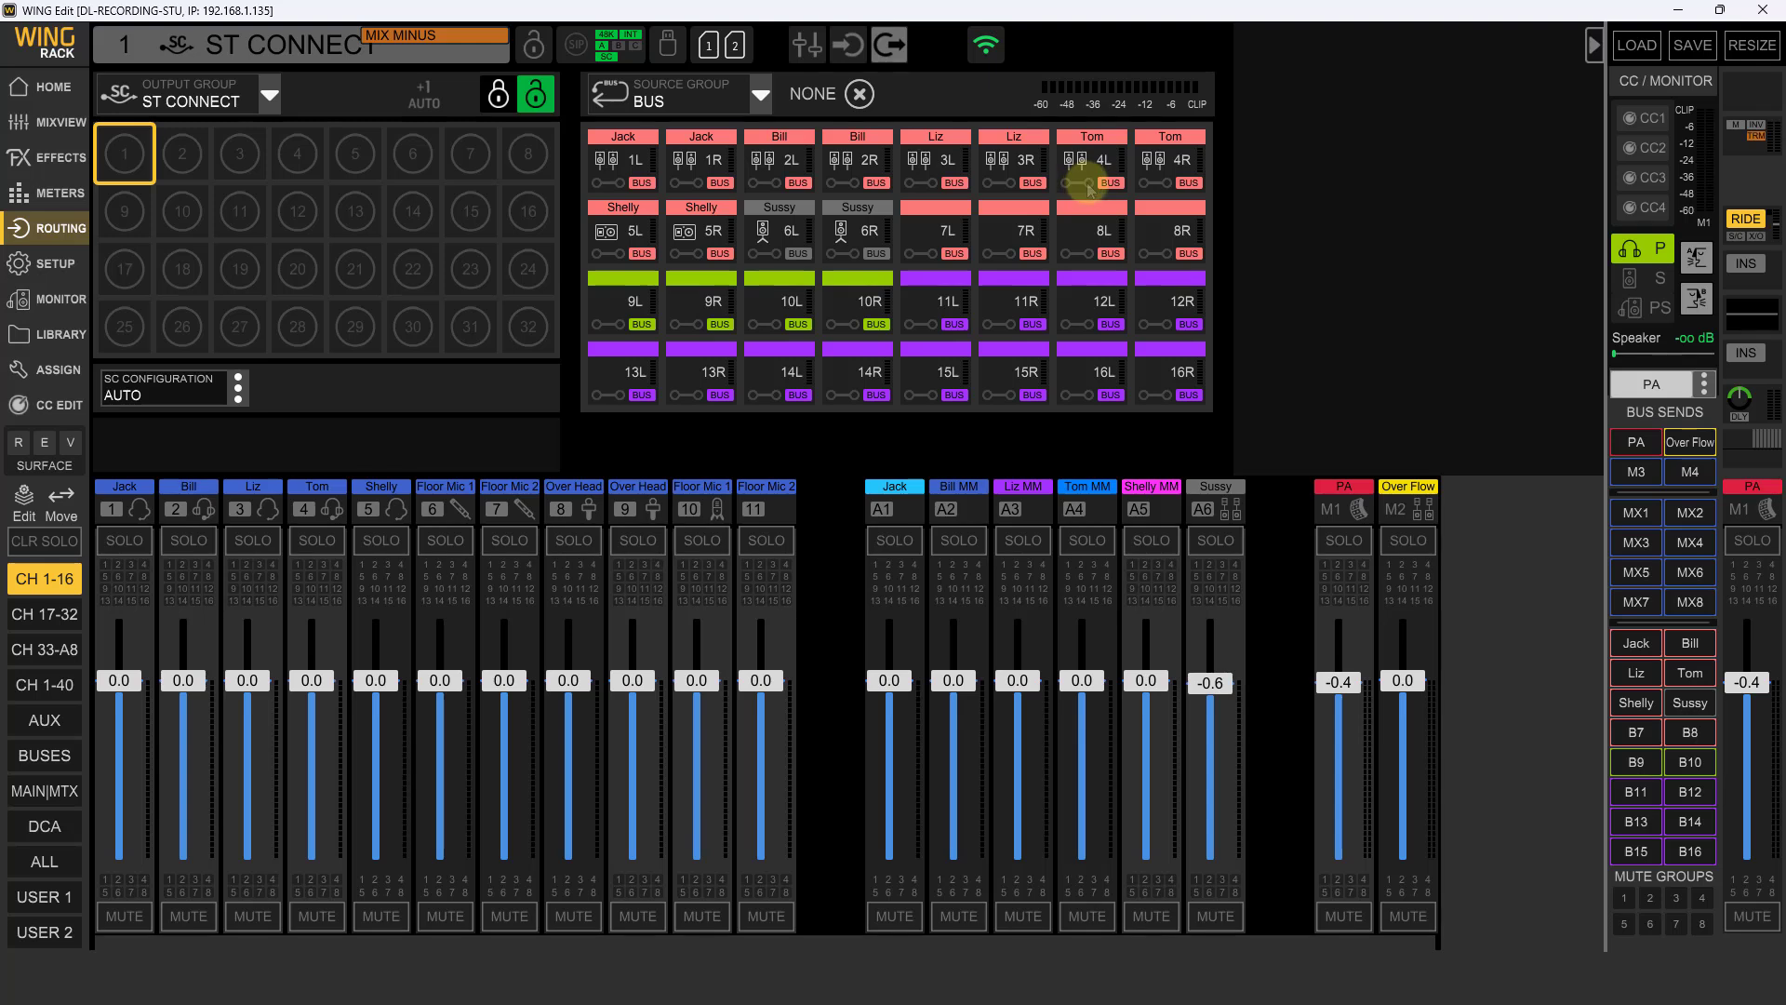
{"action": "left_click", "coordinate": [1084, 177]}
{"action": "left_click", "coordinate": [184, 179]}
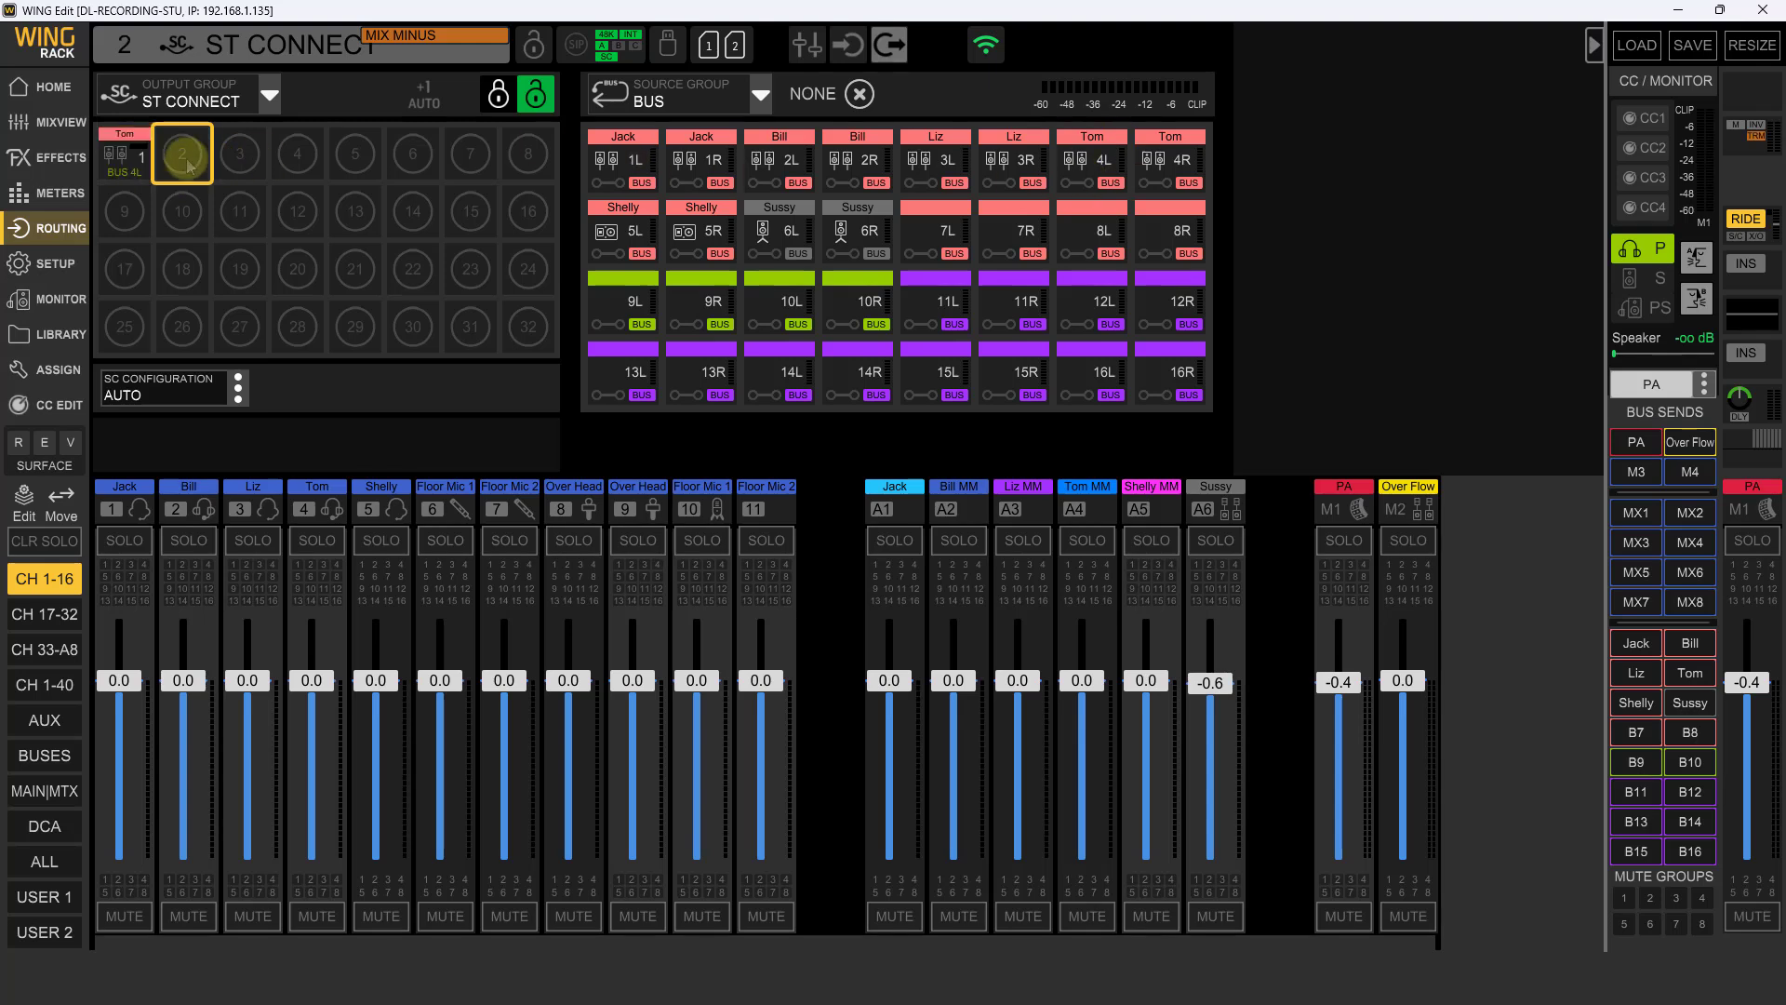
{"action": "left_click", "coordinate": [625, 243]}
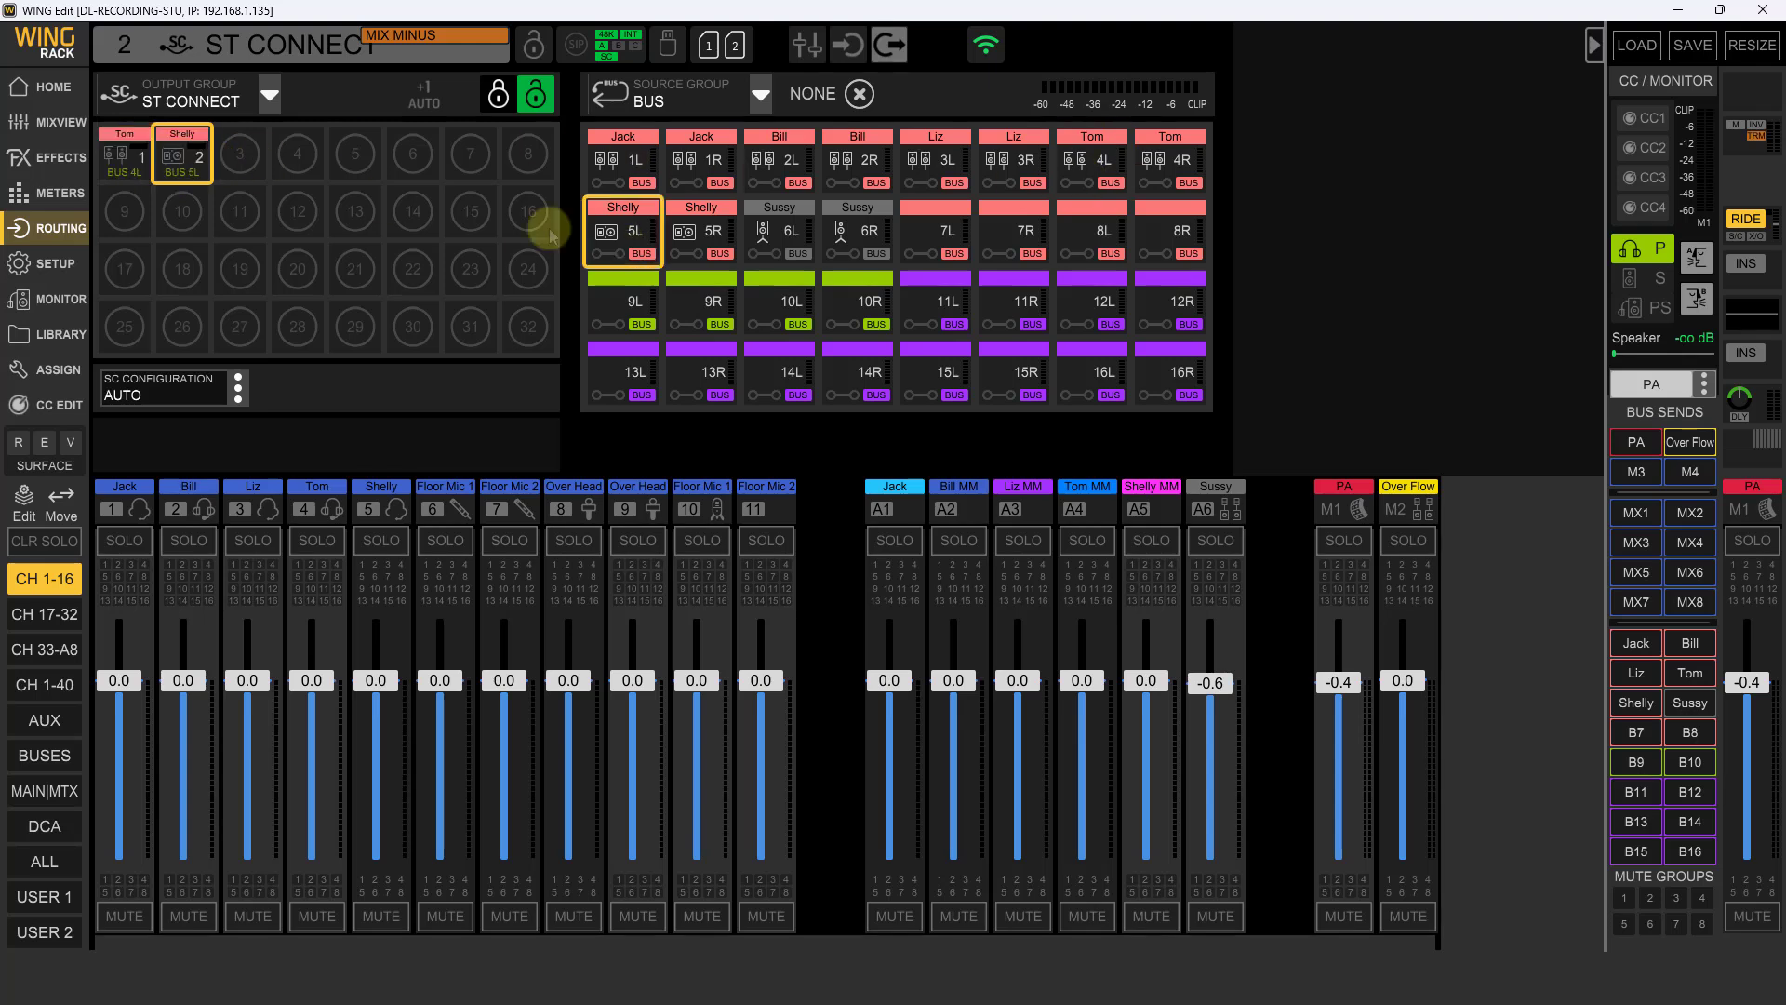
{"action": "left_click", "coordinate": [238, 156]}
{"action": "left_click", "coordinate": [792, 243]}
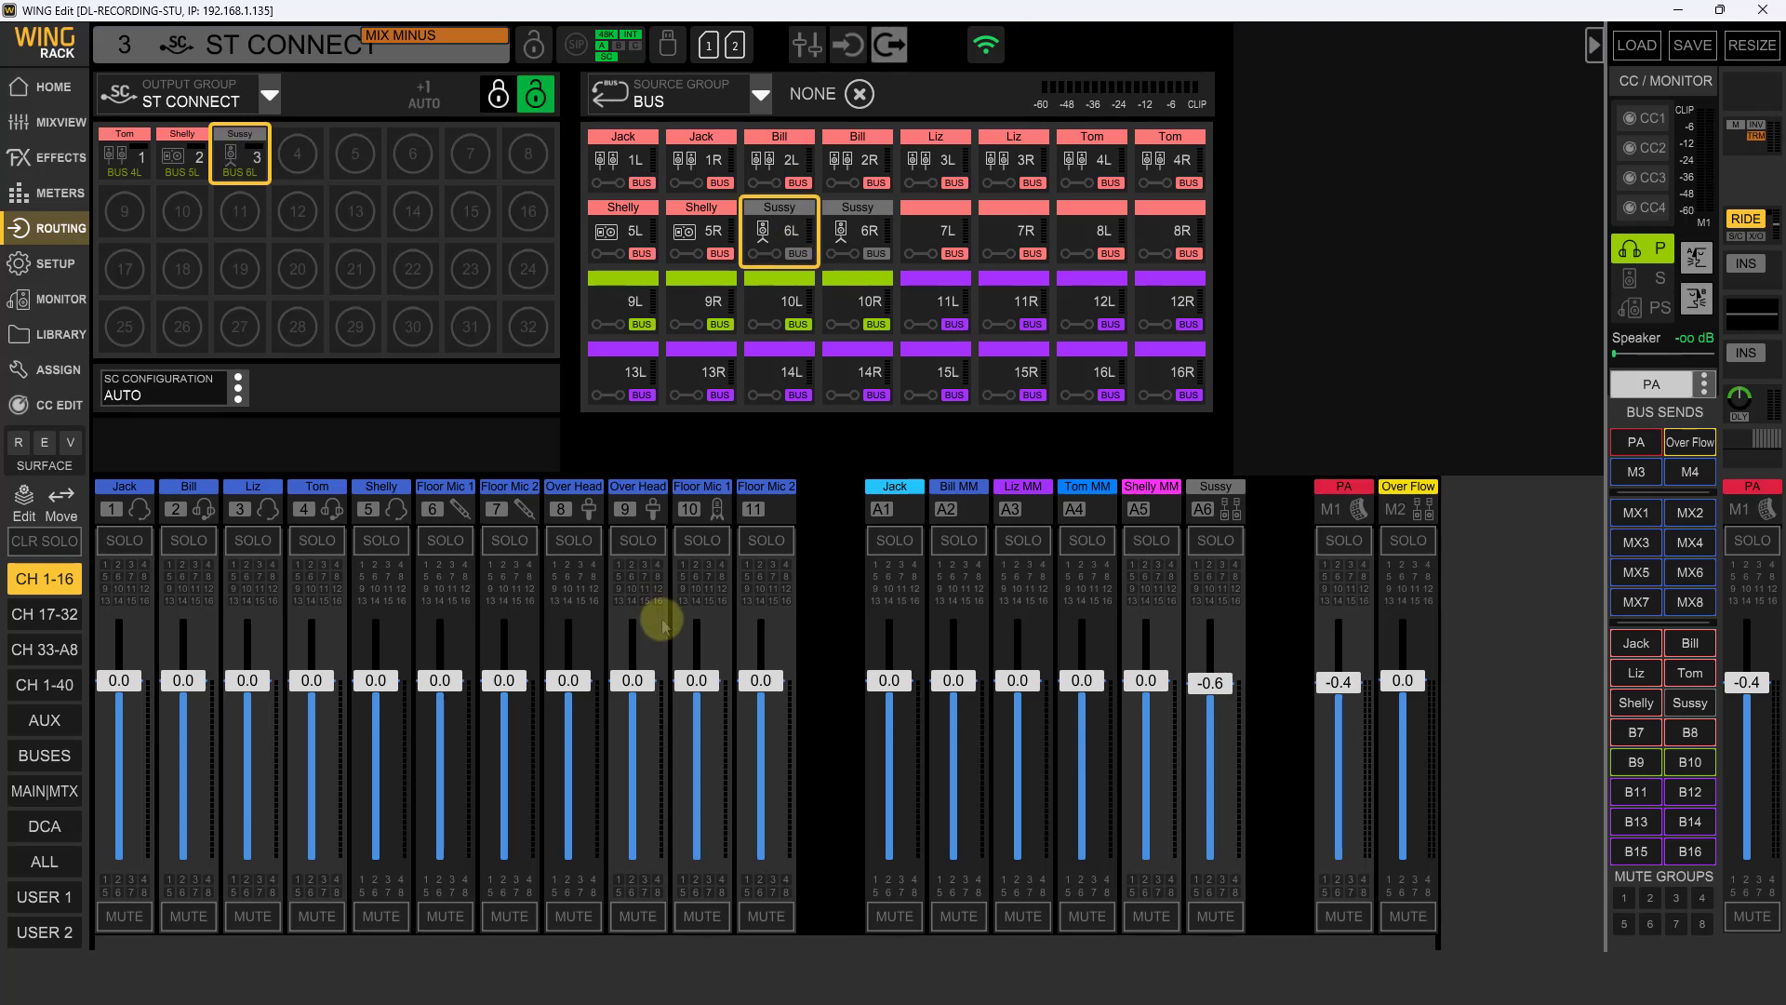
Check the input source of aux A1, and examine the mixer strip overview and the signal meters
{"action": "double_click", "coordinate": [907, 519]}
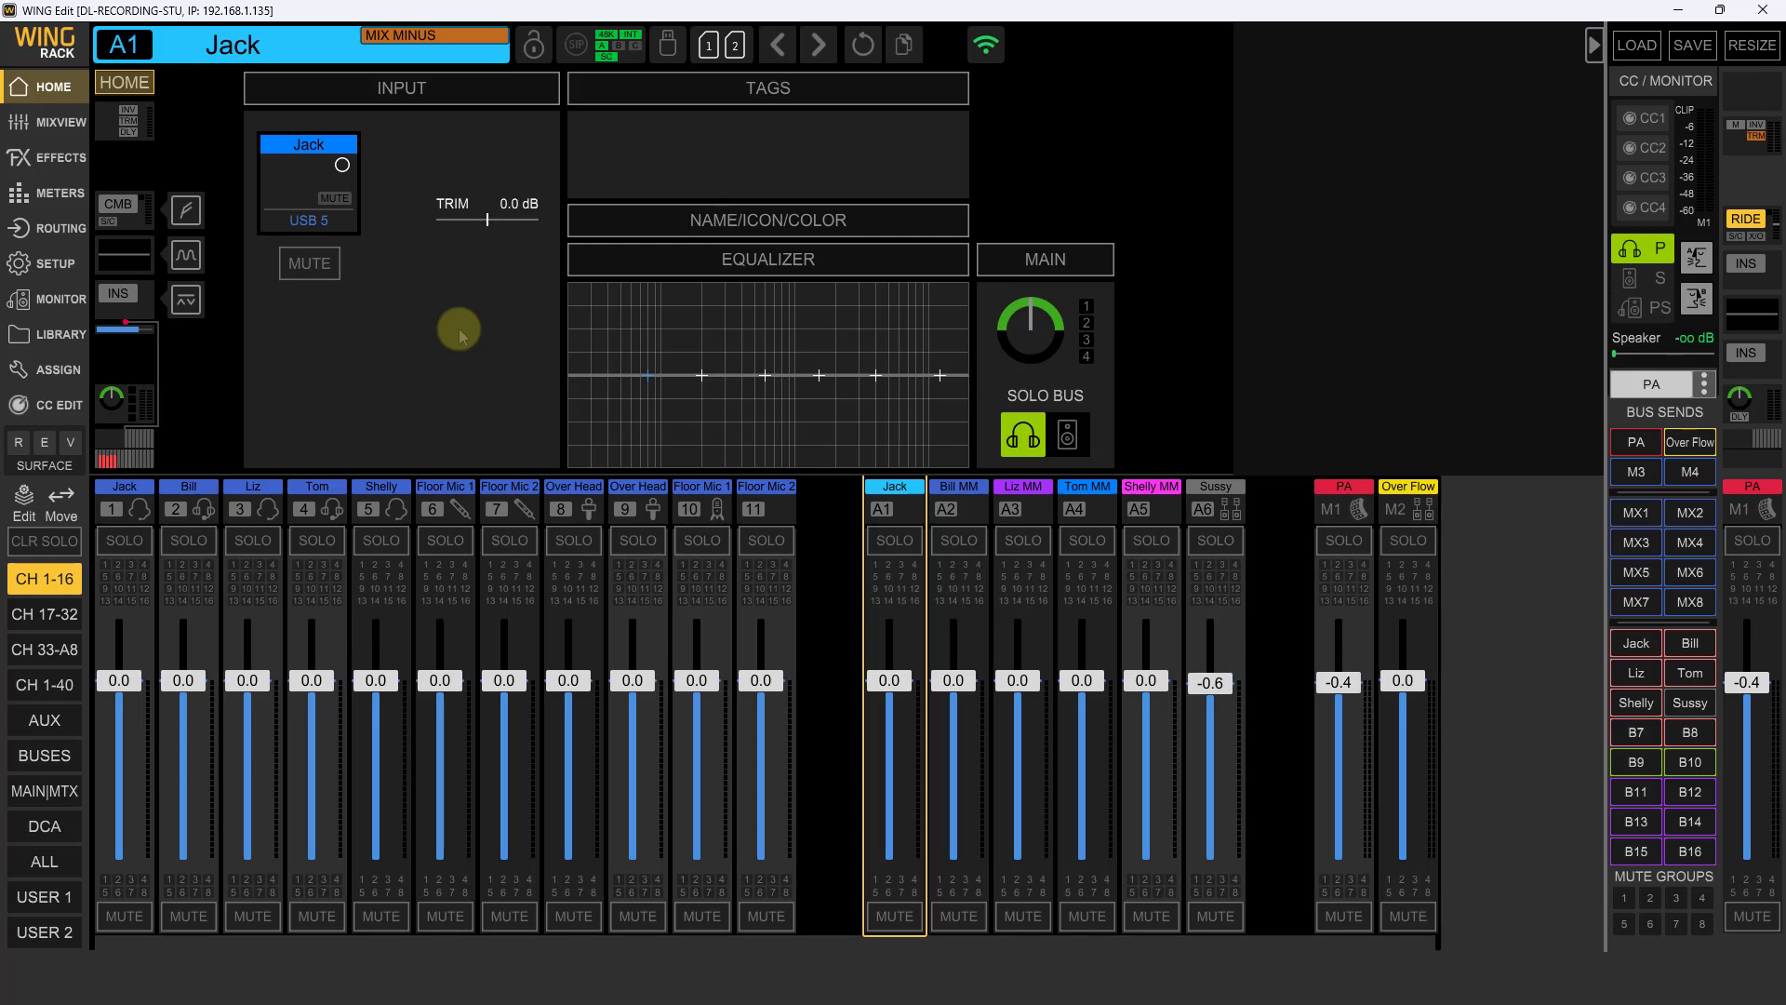
{"action": "left_click", "coordinate": [57, 130]}
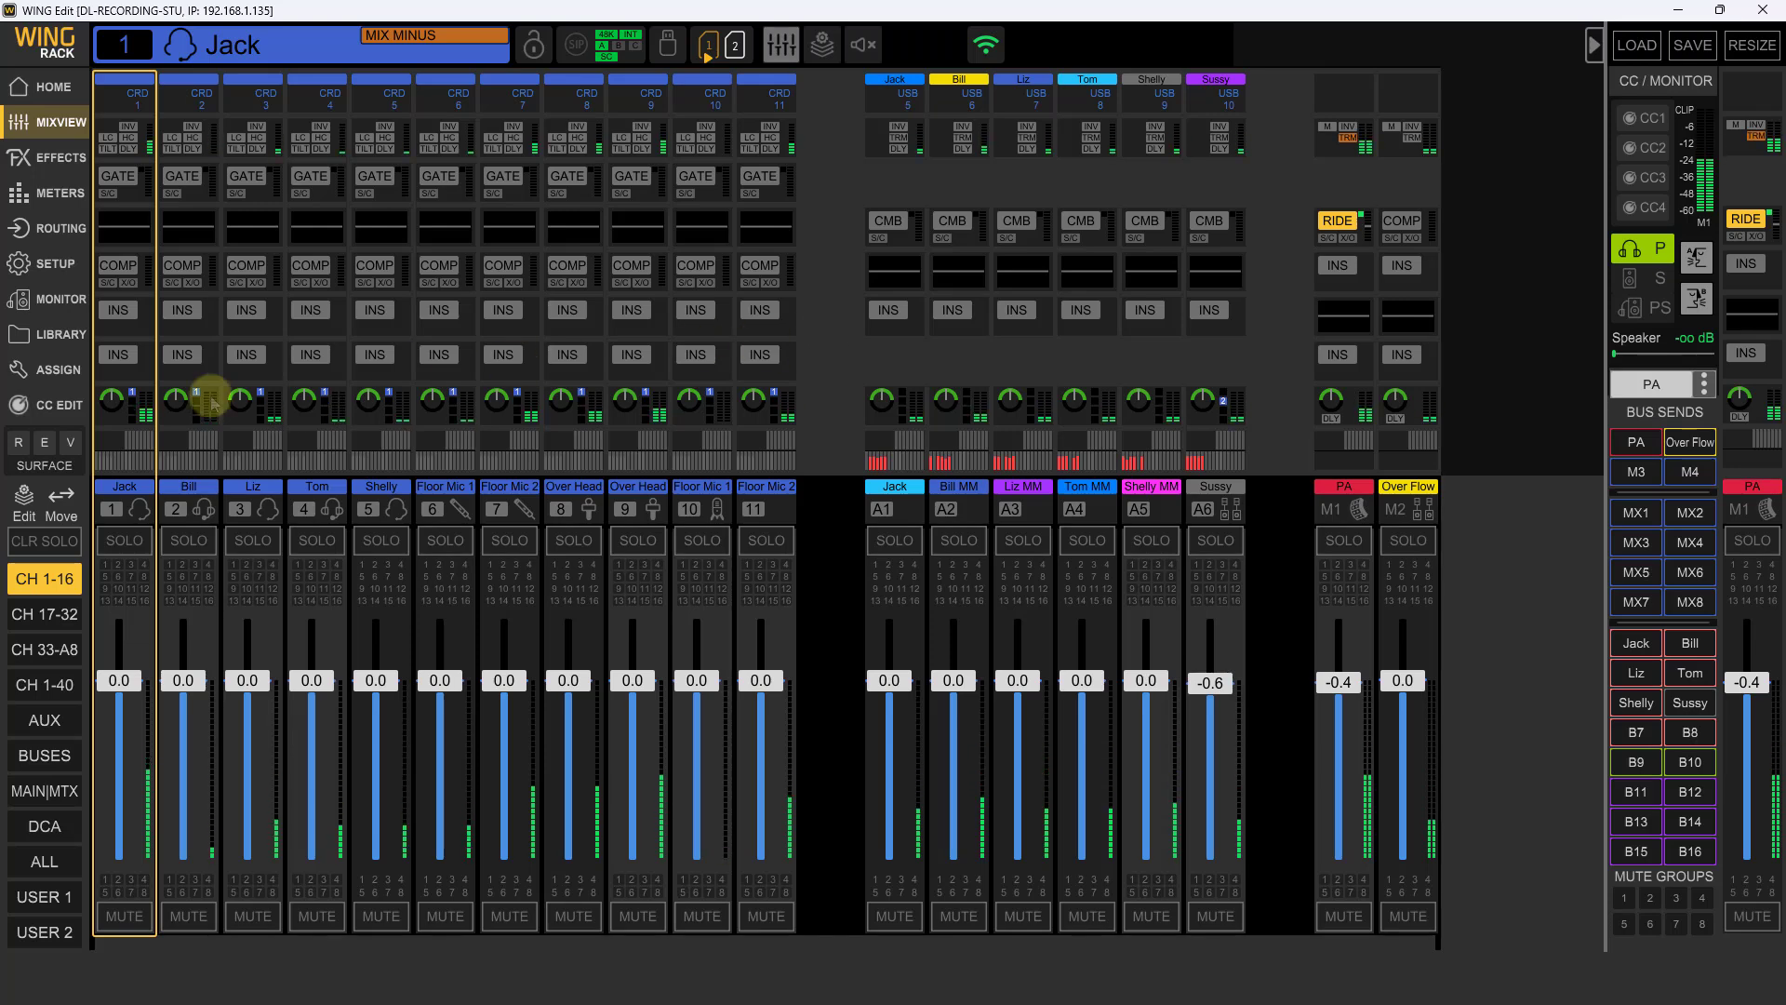
{"action": "left_click", "coordinate": [58, 193]}
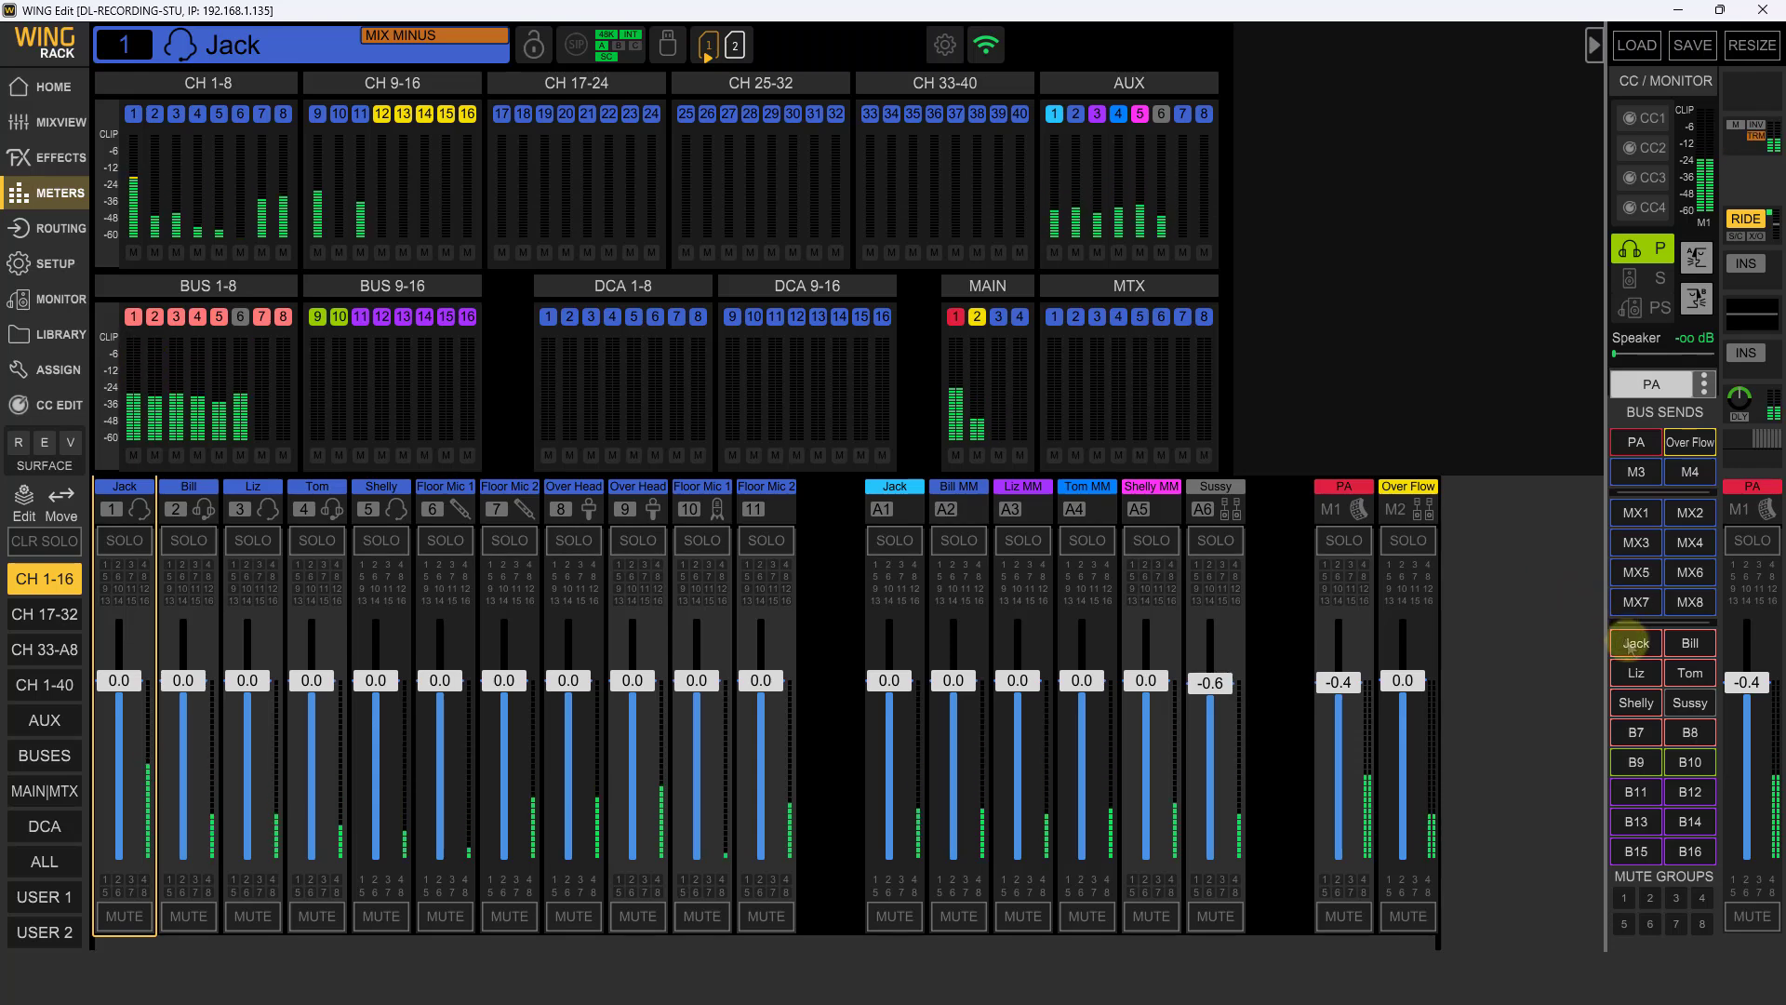
With the meters shown, step through the fader sends of buses B1 to B6 while audio plays
{"action": "left_click", "coordinate": [1636, 642]}
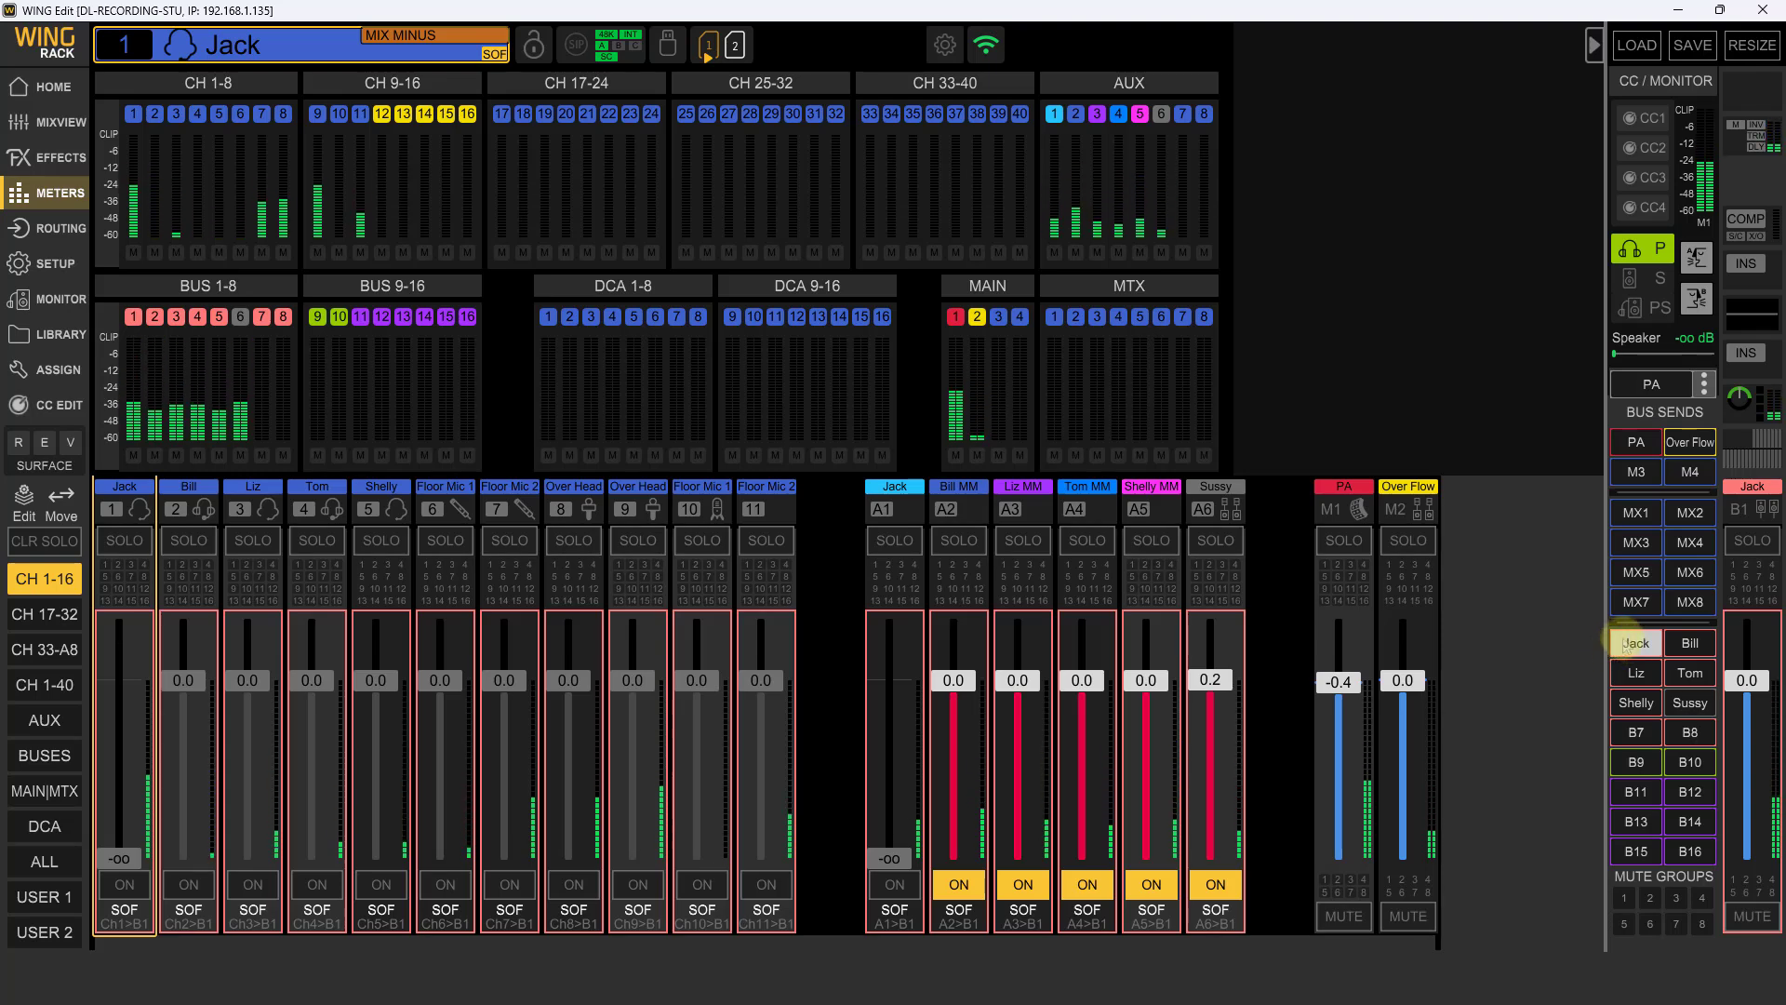
{"action": "left_click", "coordinate": [1690, 643]}
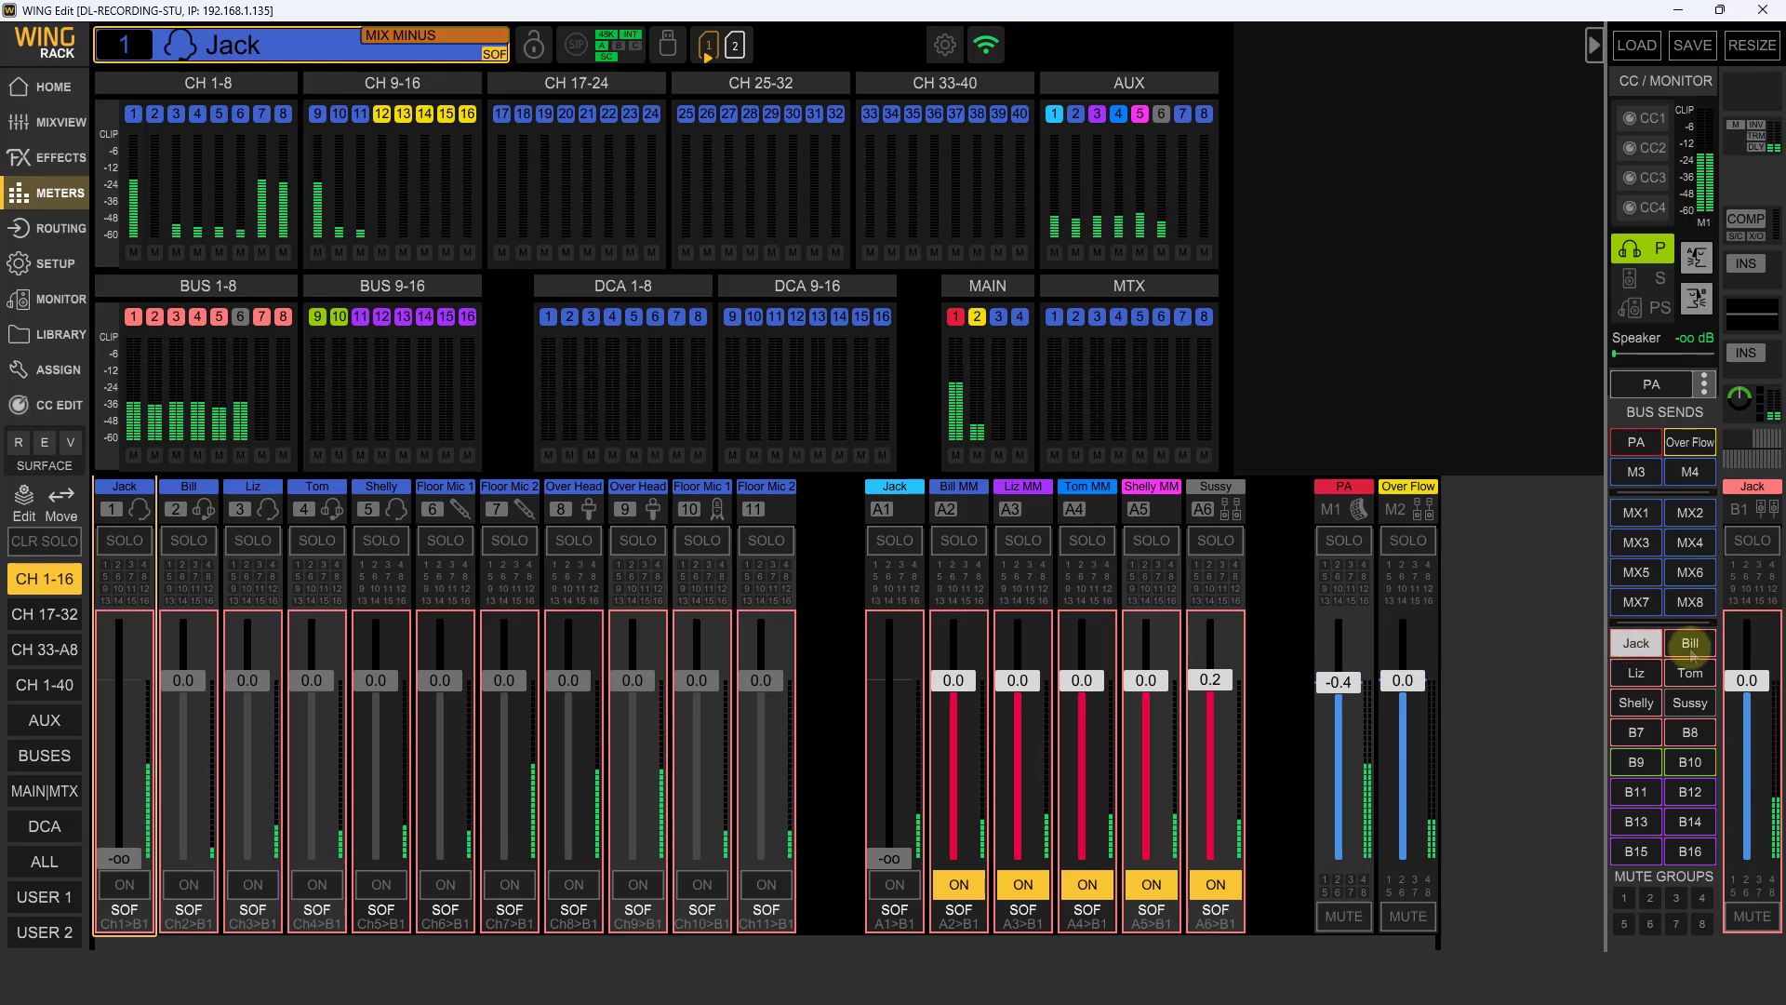
{"action": "left_click", "coordinate": [1637, 672]}
{"action": "left_click", "coordinate": [1689, 673]}
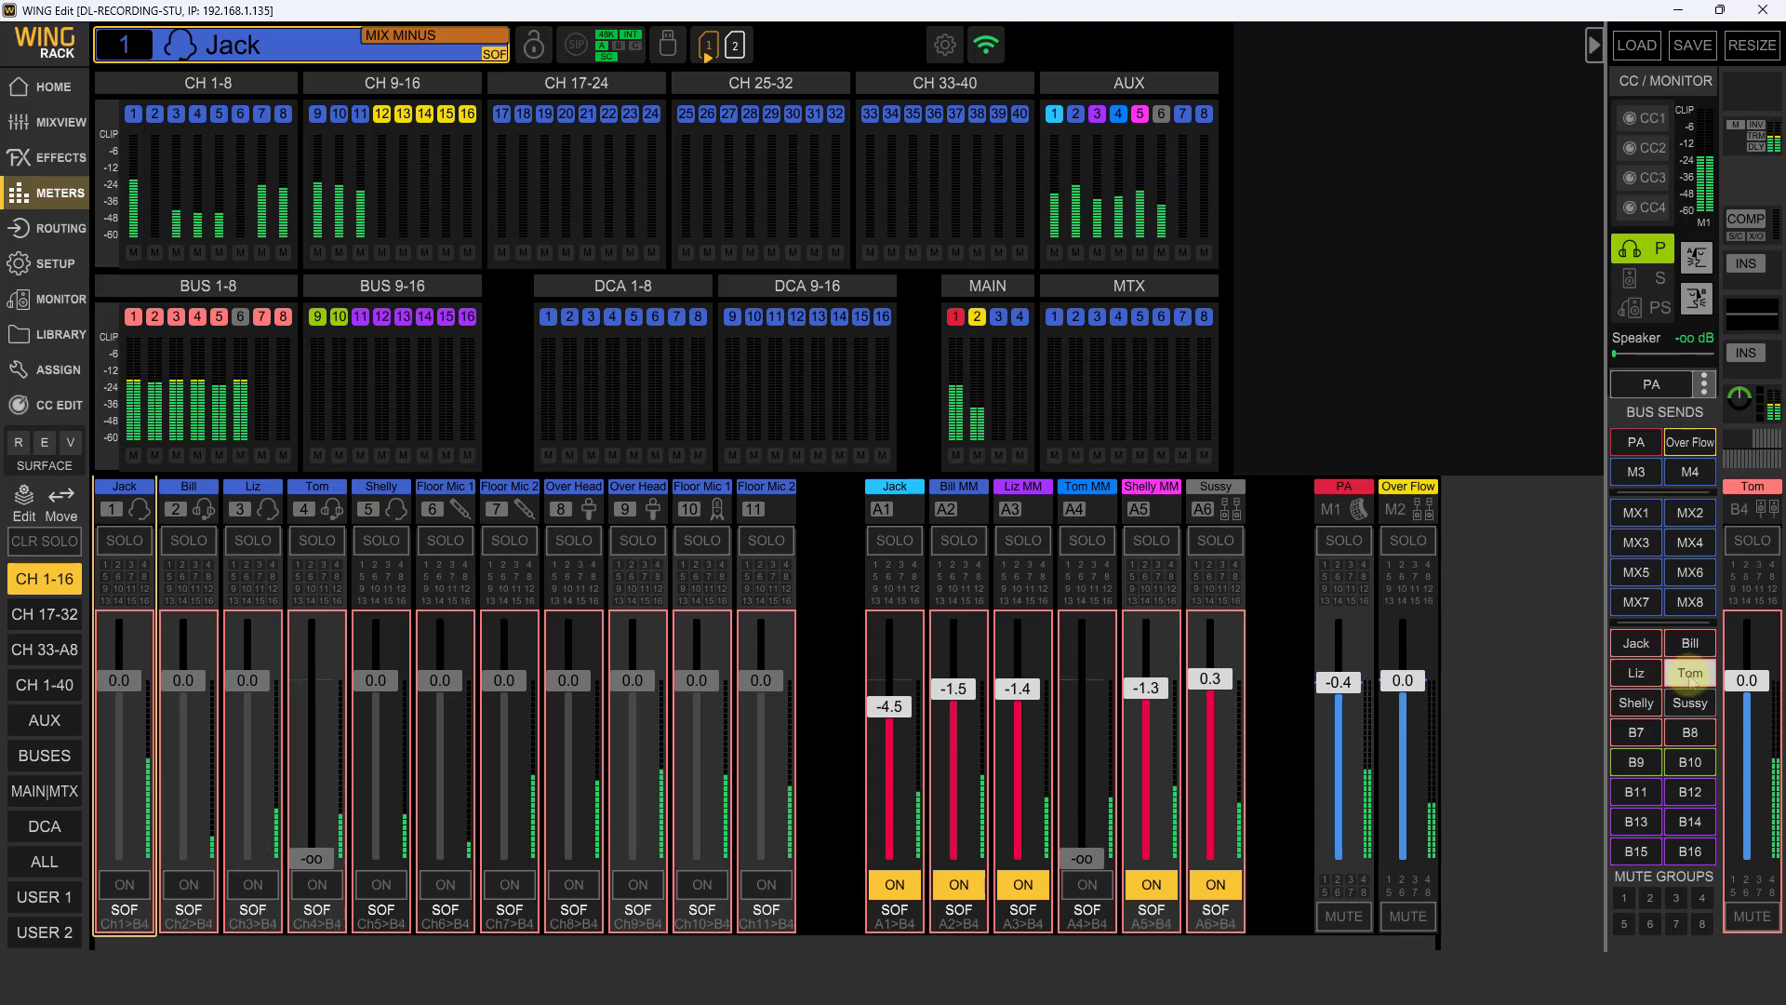
{"action": "left_click", "coordinate": [1636, 704]}
{"action": "left_click", "coordinate": [1689, 704]}
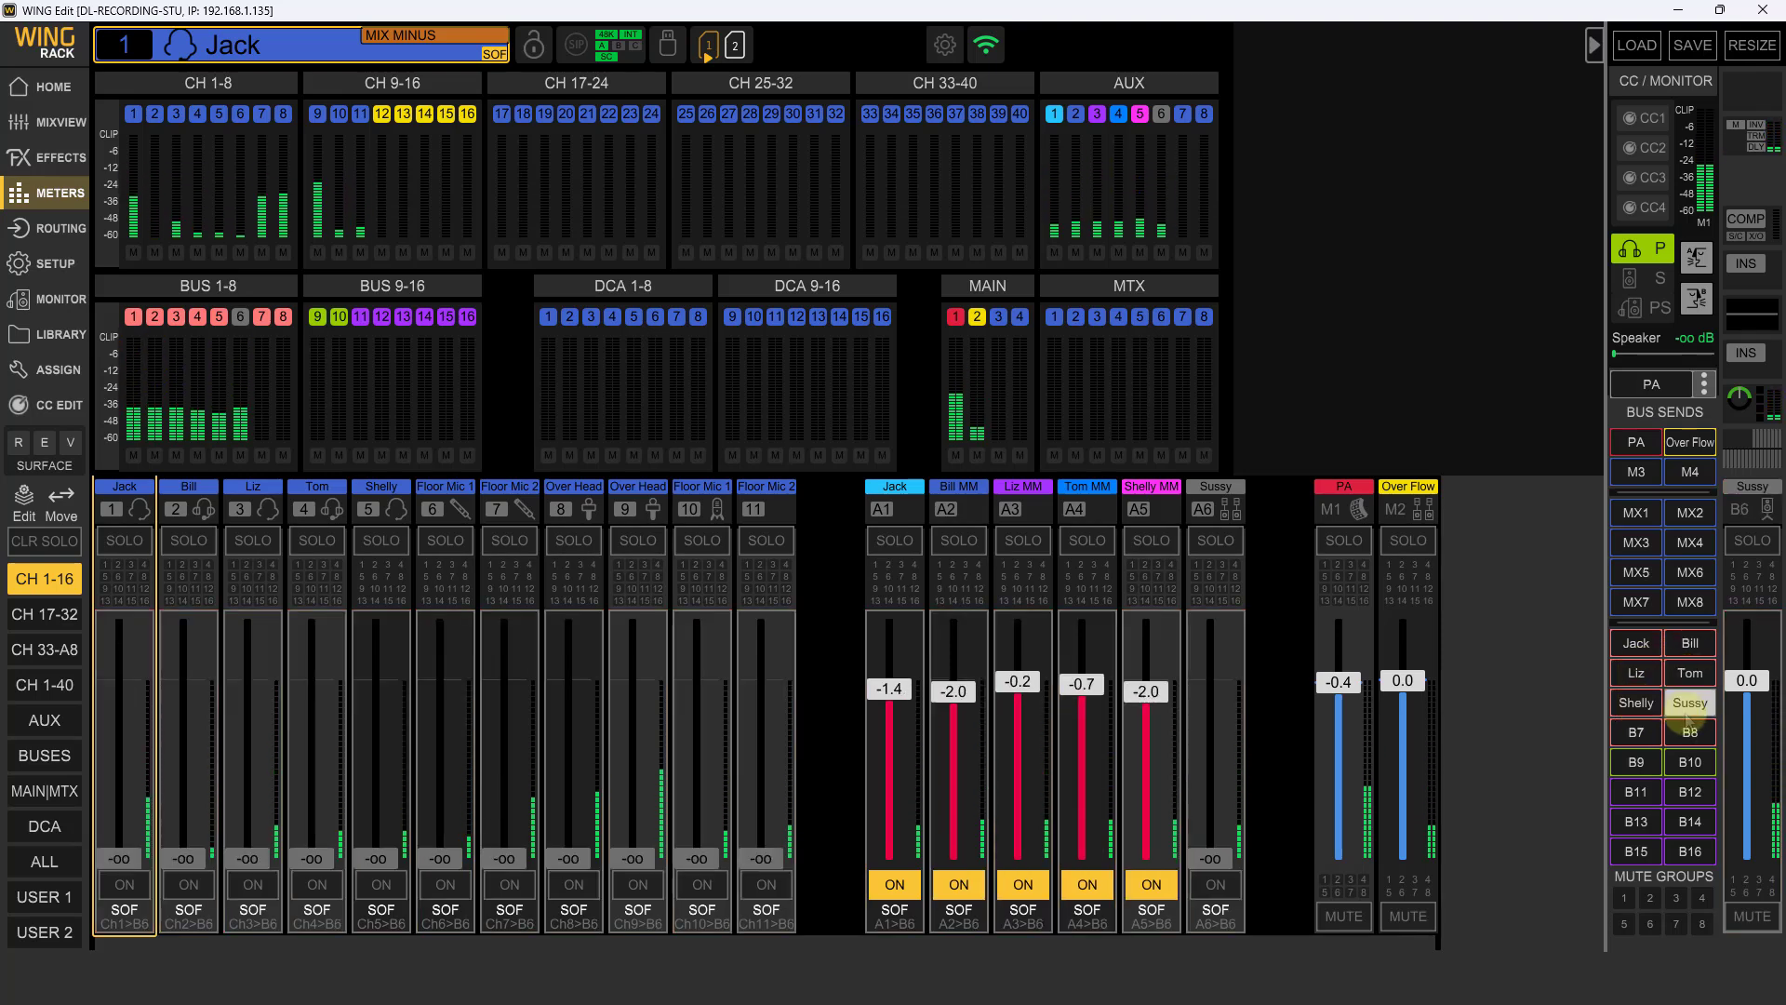